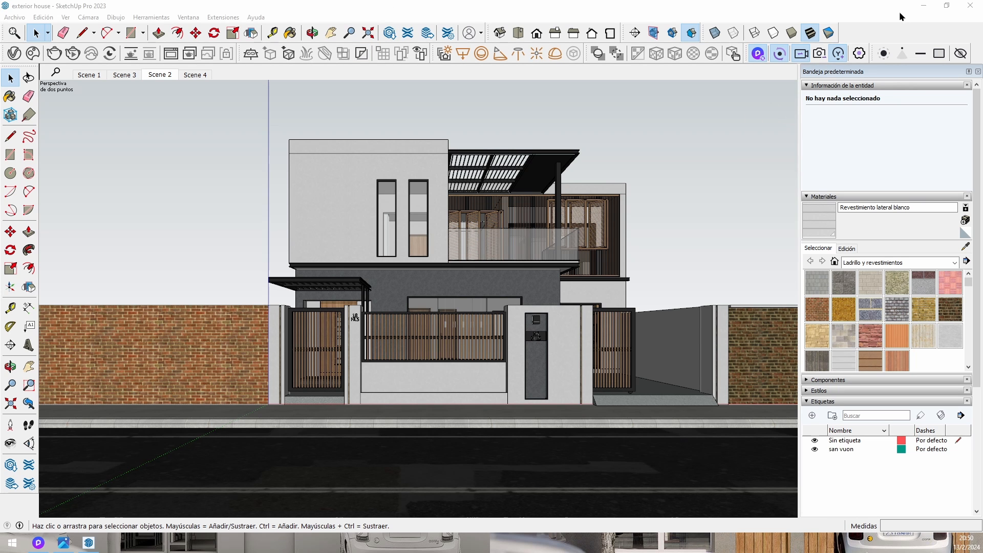
Step: Minimize SketchUp, look through the preview images, and return to D5 Render
{"action": "left_click", "coordinate": [924, 6]}
{"action": "left_click", "coordinate": [64, 546]}
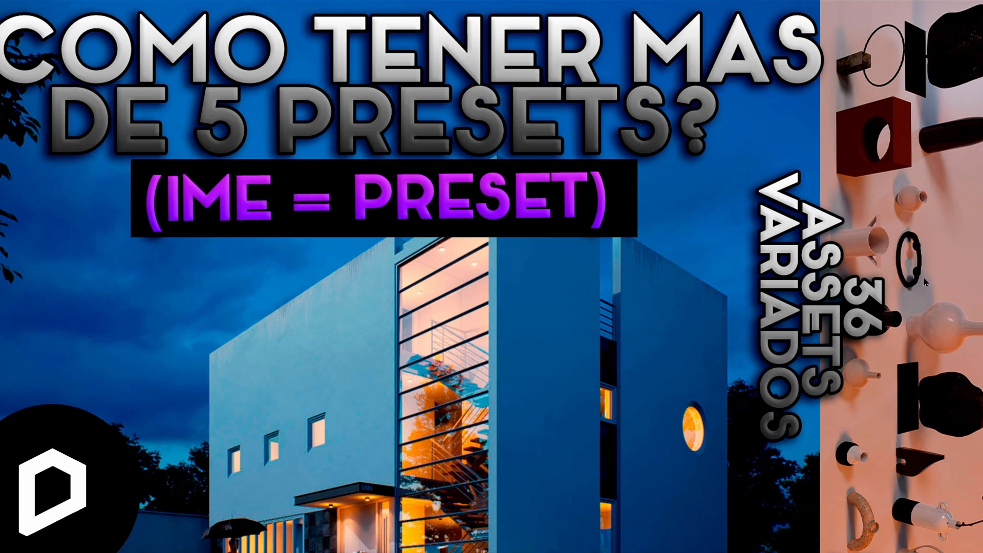
{"action": "left_click", "coordinate": [974, 283]}
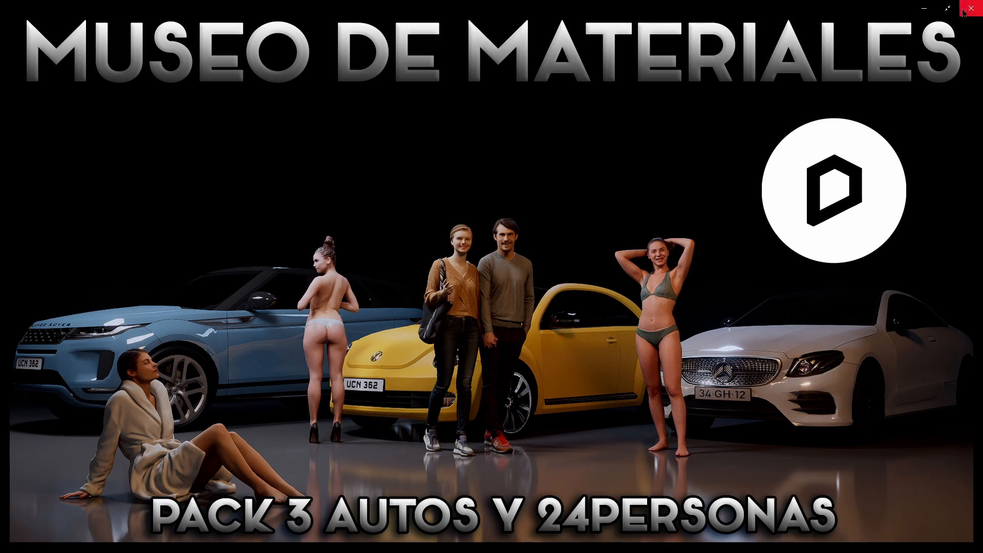
{"action": "left_click", "coordinate": [963, 11]}
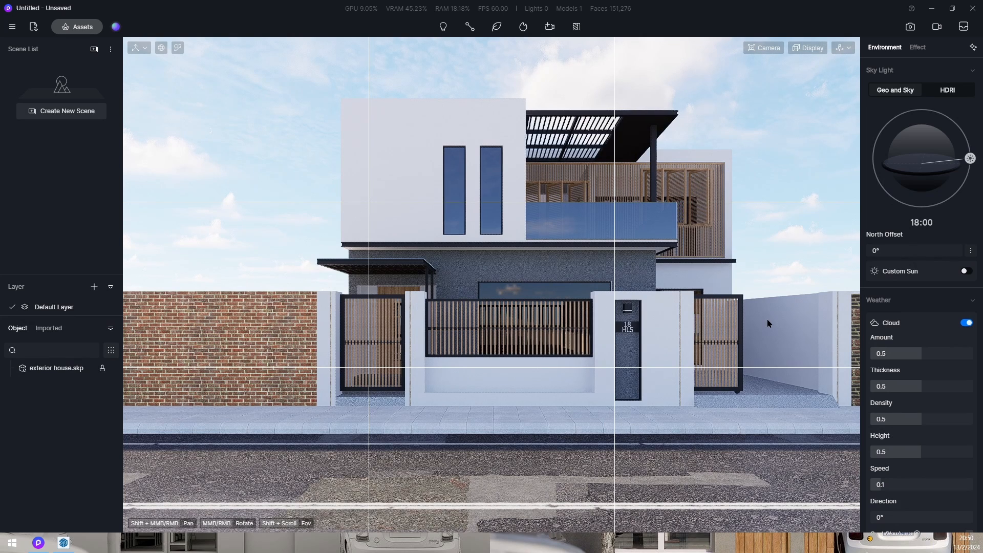
Step: Frame the house's front facade centrally and save the view as a new scene
{"action": "middle_click_drag", "start_coordinate": [751, 308], "coordinate": [672, 342], "text": "shift"}
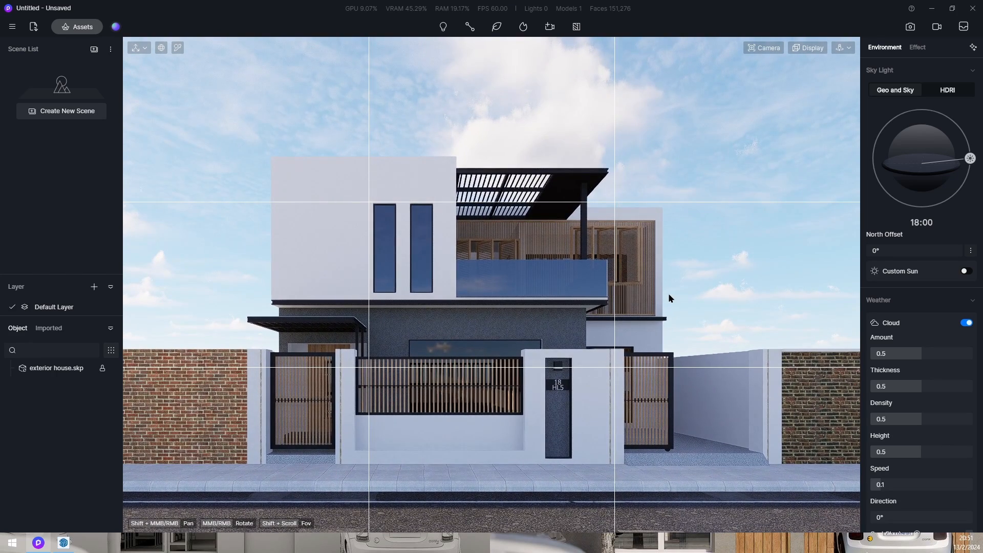
{"action": "middle_click_drag", "start_coordinate": [669, 295], "coordinate": [675, 290], "text": "shift"}
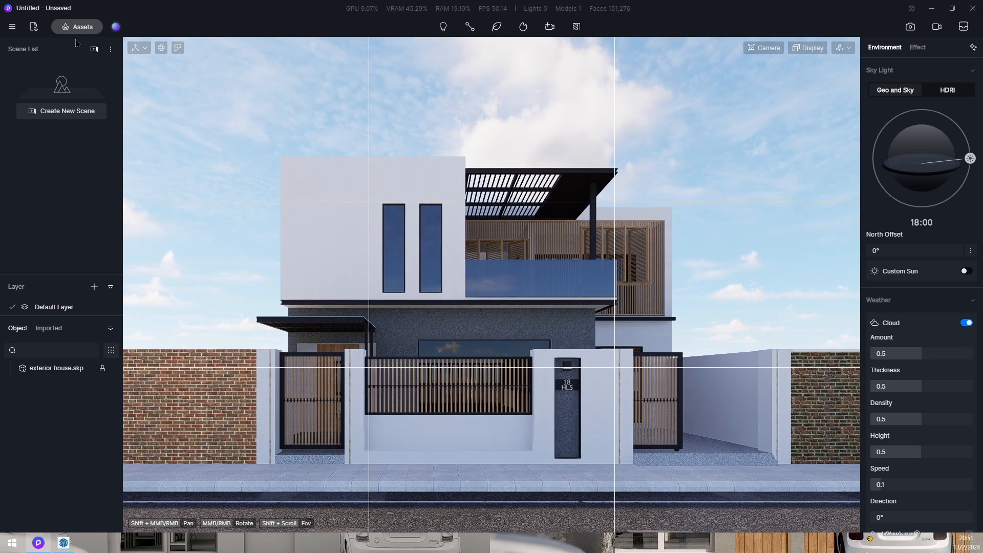
{"action": "left_click", "coordinate": [94, 51]}
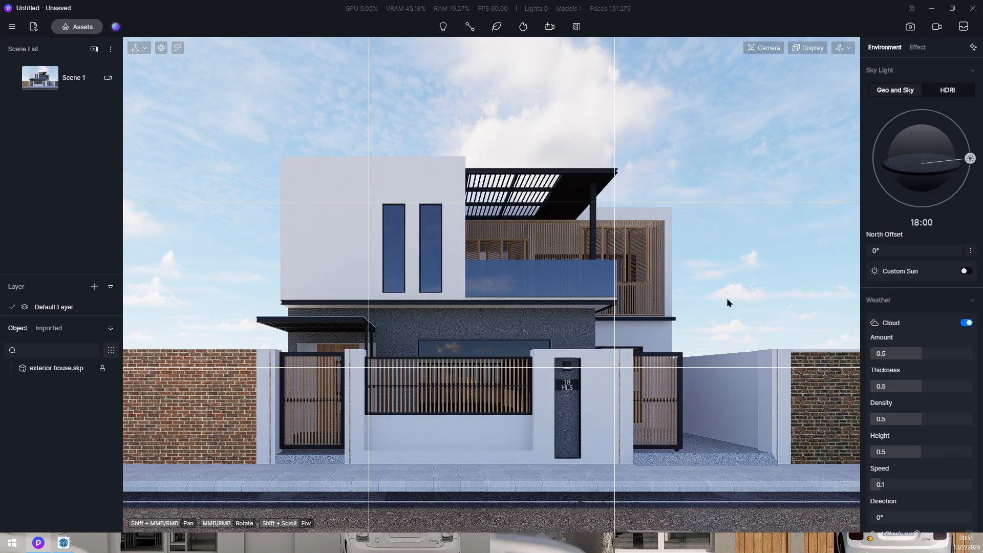
Step: Replace the light green grass material of the front yard with the local library material Physically Based (321)
{"action": "middle_click_drag", "start_coordinate": [664, 293], "coordinate": [555, 420]}
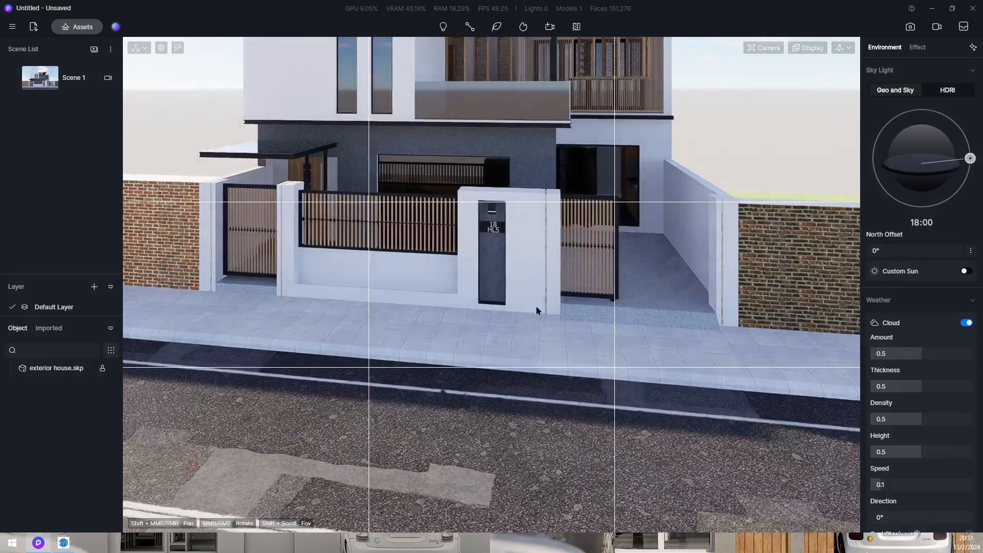
{"action": "middle_click_drag", "start_coordinate": [537, 309], "coordinate": [372, 295]}
{"action": "middle_click_drag", "start_coordinate": [614, 410], "coordinate": [623, 456]}
{"action": "scroll", "coordinate": [623, 453], "scroll_direction": "down", "scroll_amount": 2}
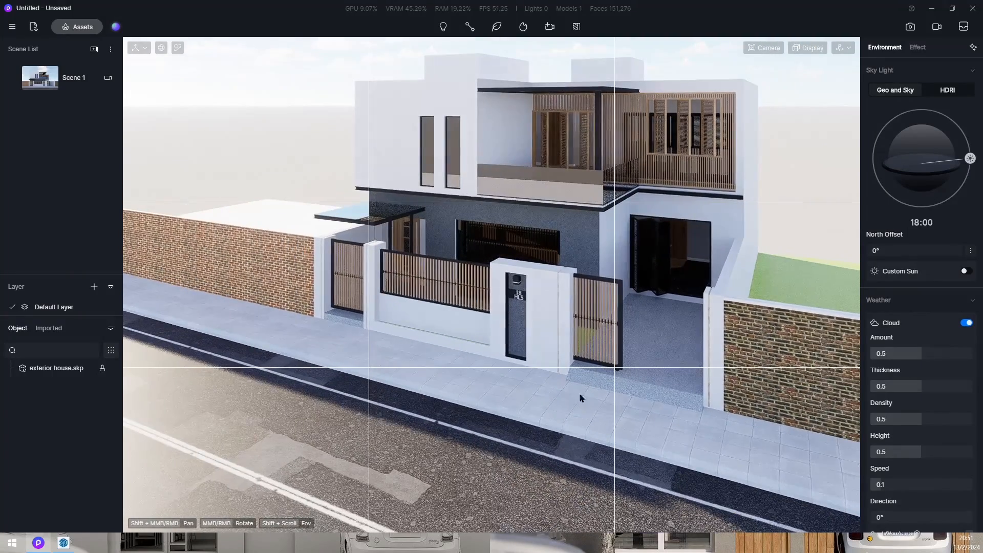
{"action": "scroll", "coordinate": [570, 333], "scroll_direction": "up", "scroll_amount": 8}
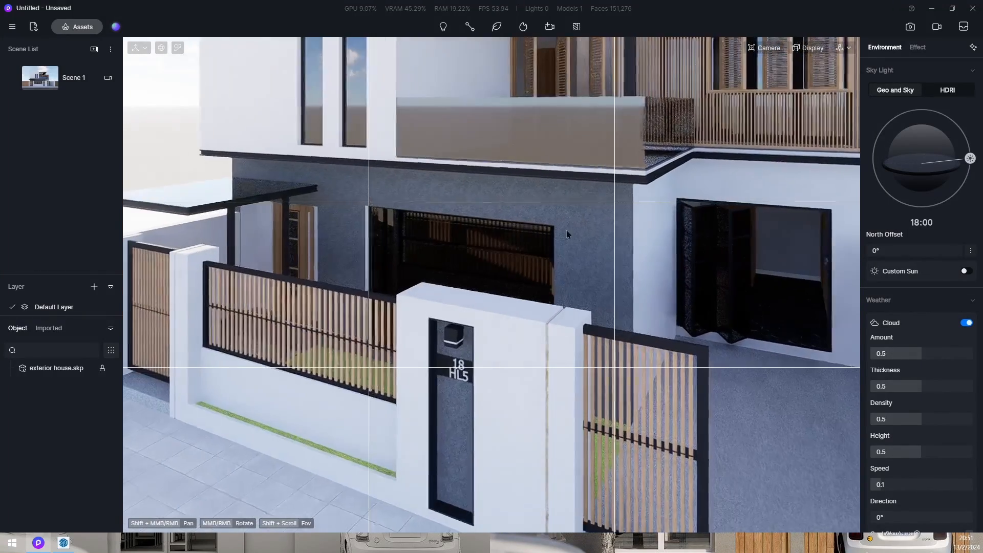
{"action": "scroll", "coordinate": [462, 439], "scroll_direction": "up", "scroll_amount": 3}
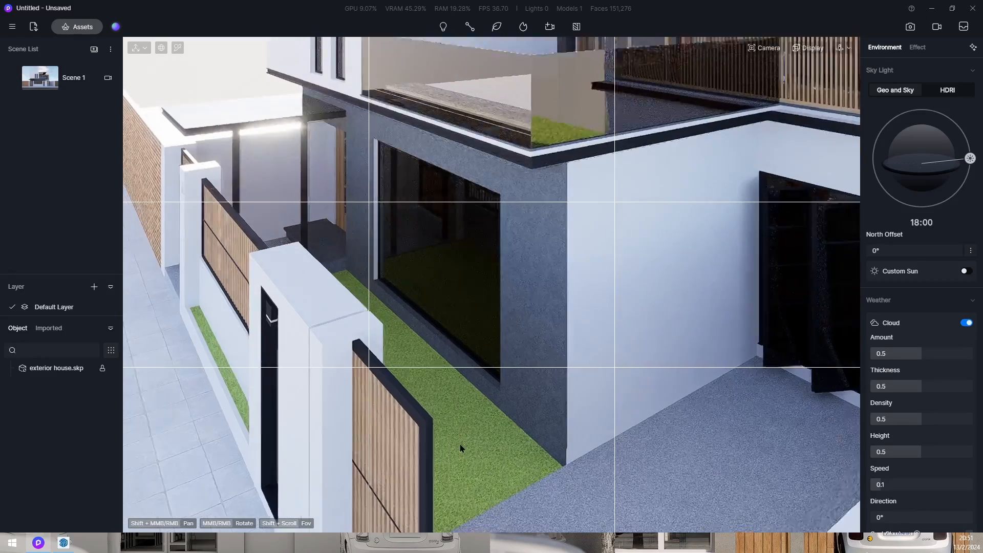
{"action": "left_click", "coordinate": [463, 453]}
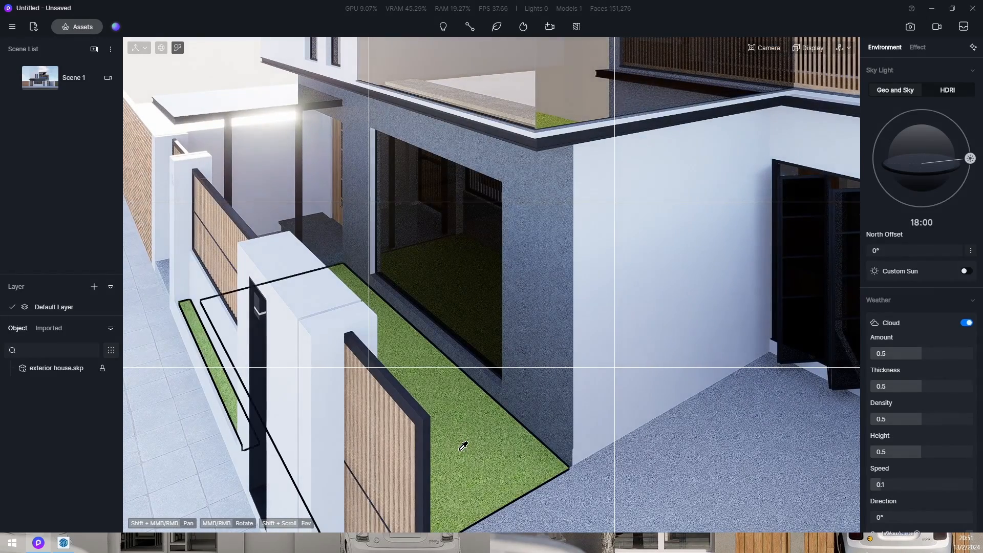
{"action": "left_click", "coordinate": [78, 26]}
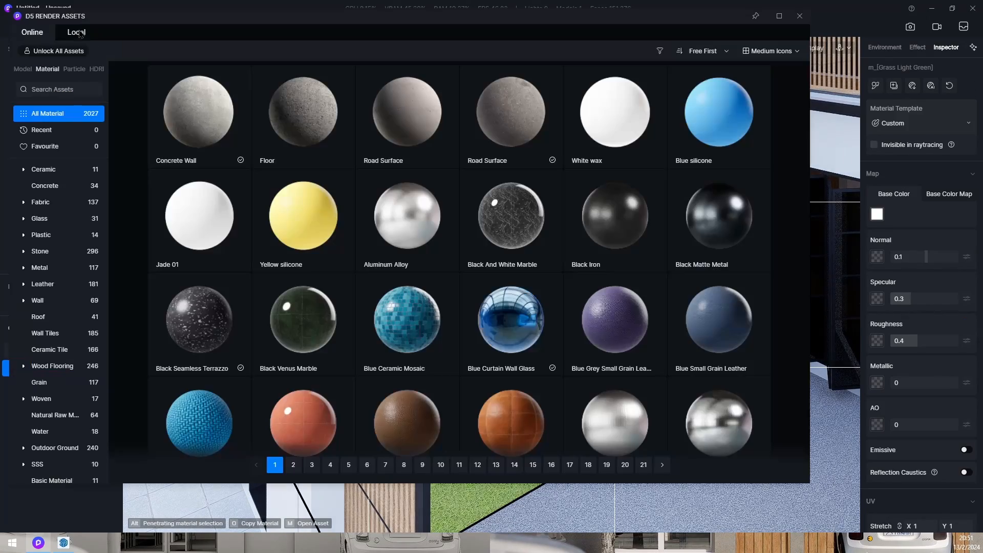
{"action": "left_click", "coordinate": [77, 32]}
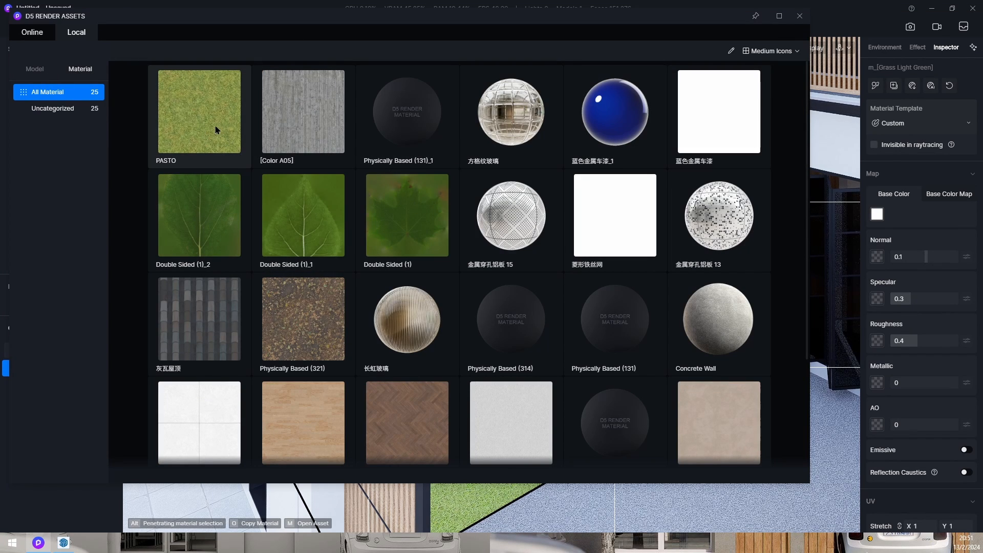
{"action": "left_click", "coordinate": [303, 321]}
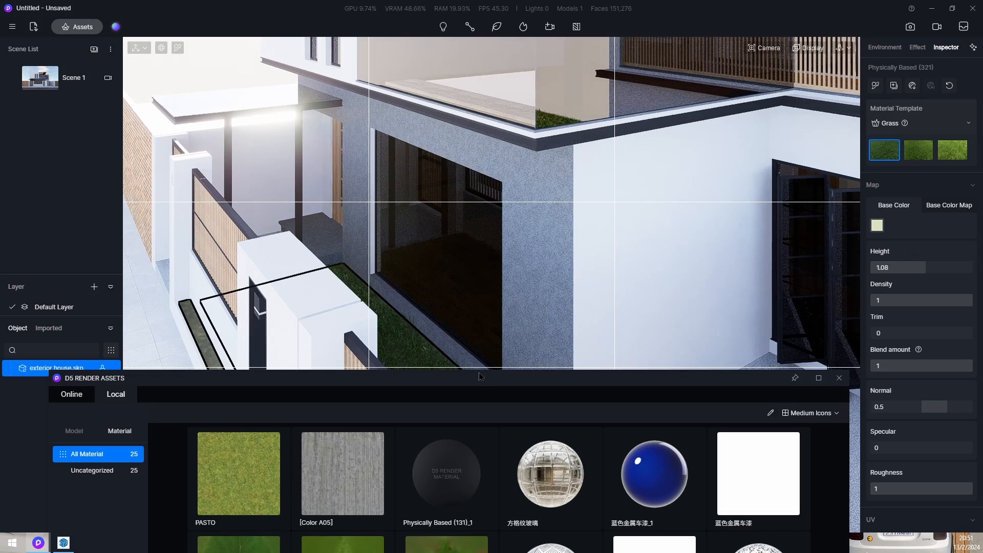
Step: Move the assets window clear of the model and place Physically Based (321) on the narrow planter strip in front of the fence
{"action": "left_click_drag", "start_coordinate": [485, 376], "coordinate": [477, 164]}
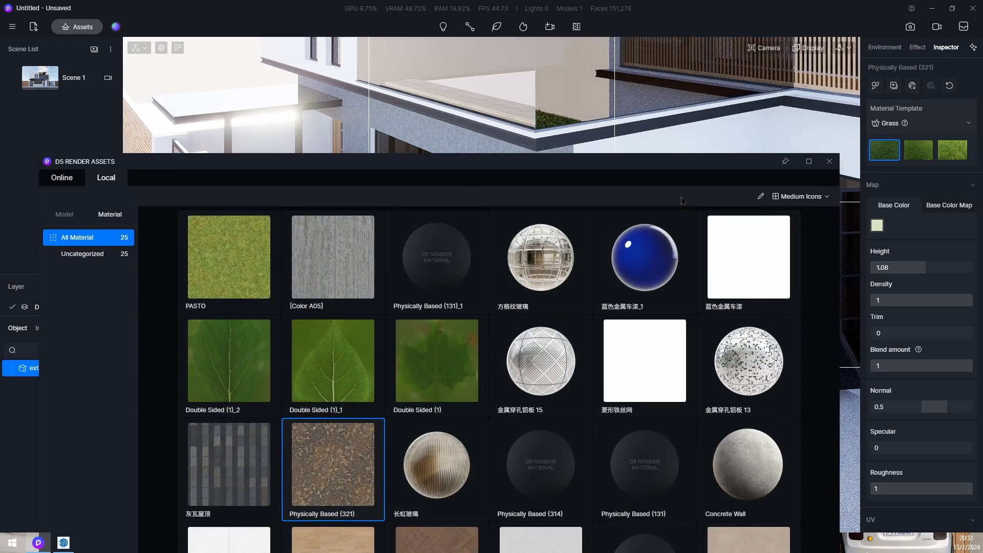
{"action": "left_click_drag", "start_coordinate": [683, 165], "coordinate": [584, 453]}
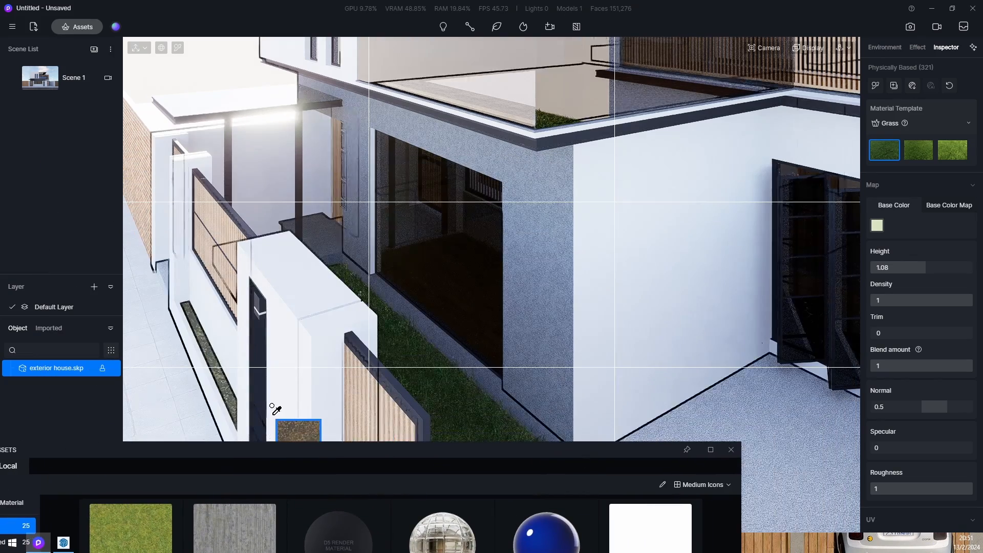
{"action": "scroll", "coordinate": [256, 402], "scroll_direction": "up", "scroll_amount": 3}
{"action": "scroll", "coordinate": [146, 363], "scroll_direction": "up", "scroll_amount": 3}
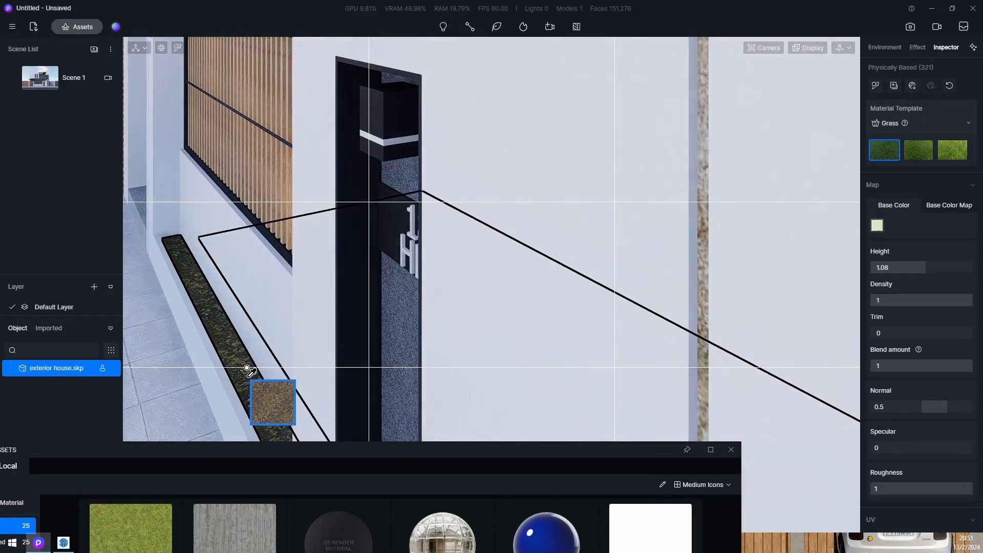
{"action": "left_click_drag", "start_coordinate": [250, 372], "coordinate": [270, 407]}
Step: Examine the new grass in the front yard and the planter strip from close up and from above
{"action": "scroll", "coordinate": [270, 407], "scroll_direction": "down", "scroll_amount": 6}
{"action": "middle_click_drag", "start_coordinate": [270, 407], "coordinate": [131, 354]}
{"action": "scroll", "coordinate": [150, 290], "scroll_direction": "up", "scroll_amount": 8}
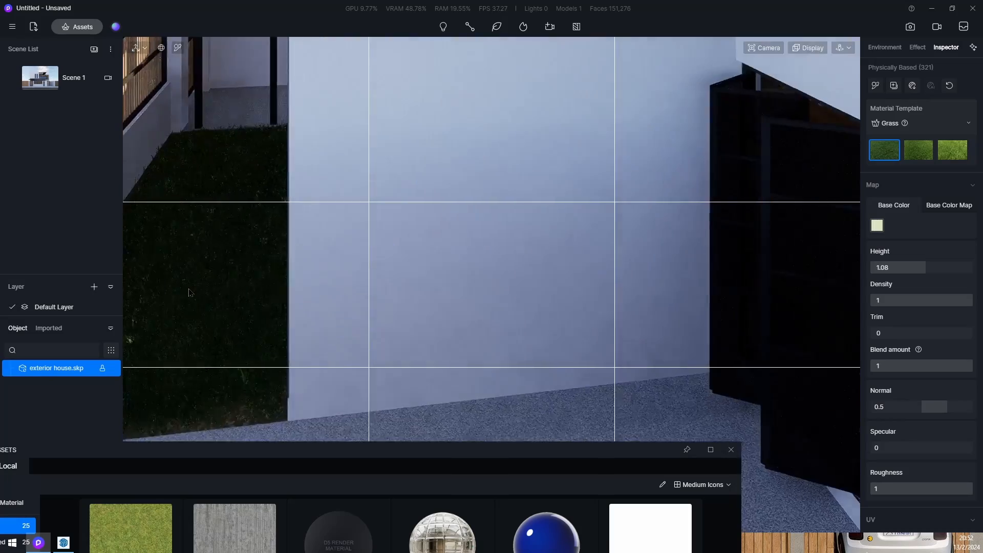
{"action": "middle_click_drag", "start_coordinate": [150, 290], "coordinate": [479, 364]}
{"action": "scroll", "coordinate": [479, 364], "scroll_direction": "down", "scroll_amount": 10}
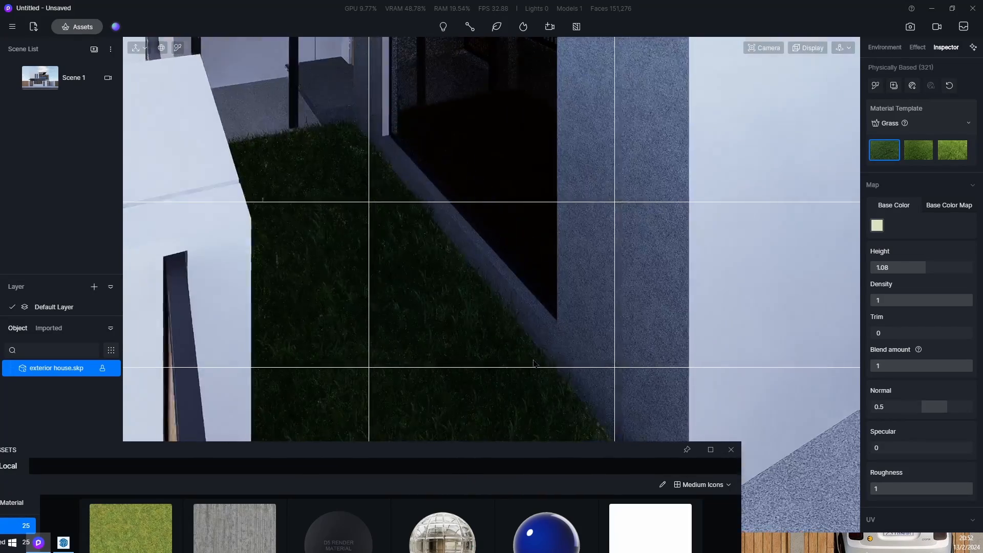
{"action": "scroll", "coordinate": [550, 308], "scroll_direction": "down", "scroll_amount": 4}
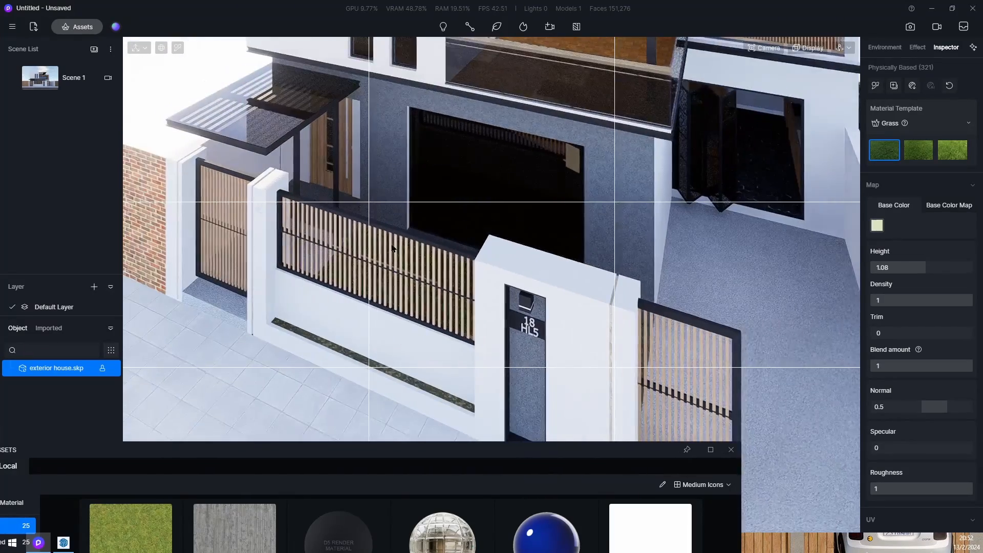
{"action": "mouse_move", "coordinate": [526, 323]}
{"action": "middle_mouse_down"}
{"action": "mouse_move", "coordinate": [591, 299]}
{"action": "mouse_move", "coordinate": [559, 321]}
{"action": "mouse_move", "coordinate": [537, 318]}
{"action": "middle_mouse_up"}
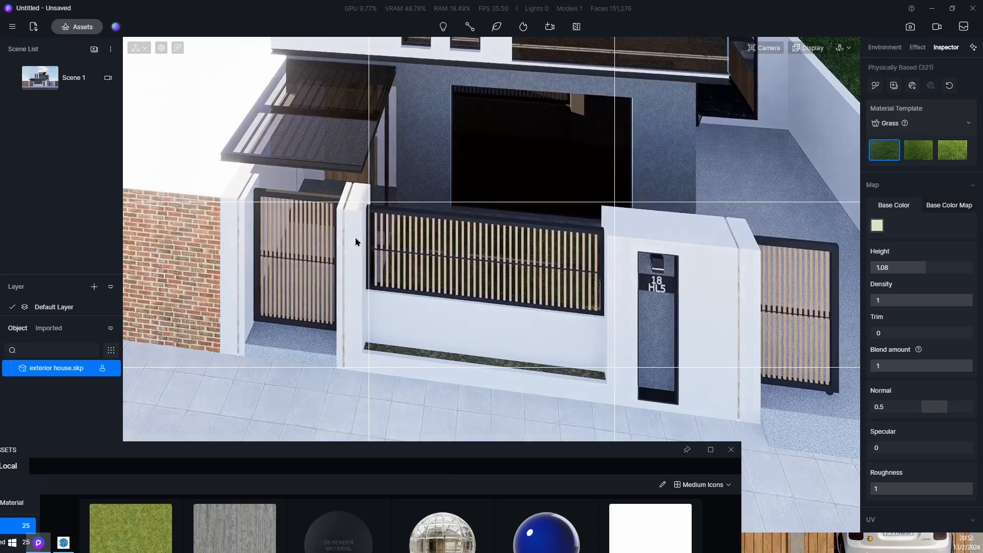
Step: Set the metallic value of the dark material on the balcony column and frames to 0.6
{"action": "scroll", "coordinate": [356, 241], "scroll_direction": "down", "scroll_amount": 10}
{"action": "scroll", "coordinate": [447, 213], "scroll_direction": "up", "scroll_amount": 12}
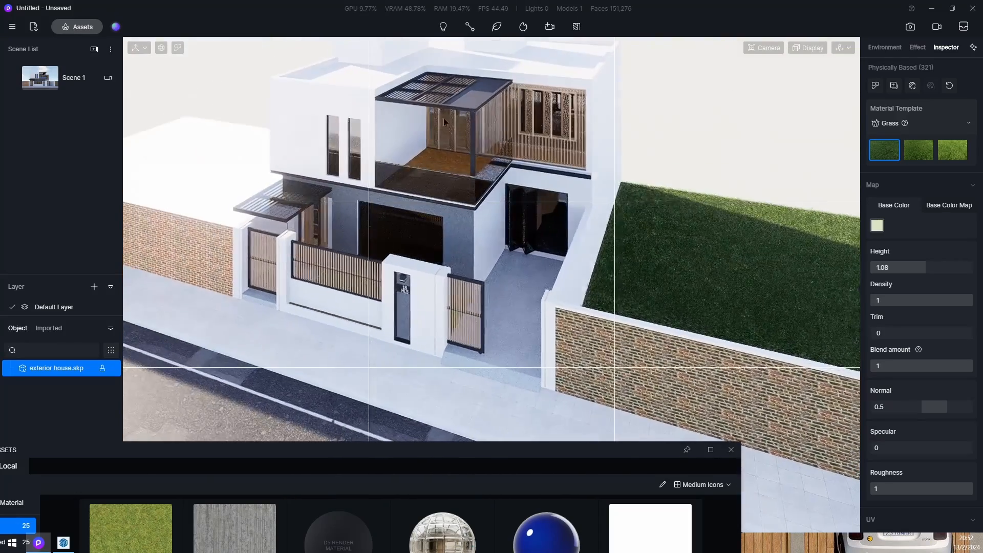
{"action": "scroll", "coordinate": [446, 235], "scroll_direction": "down", "scroll_amount": 7}
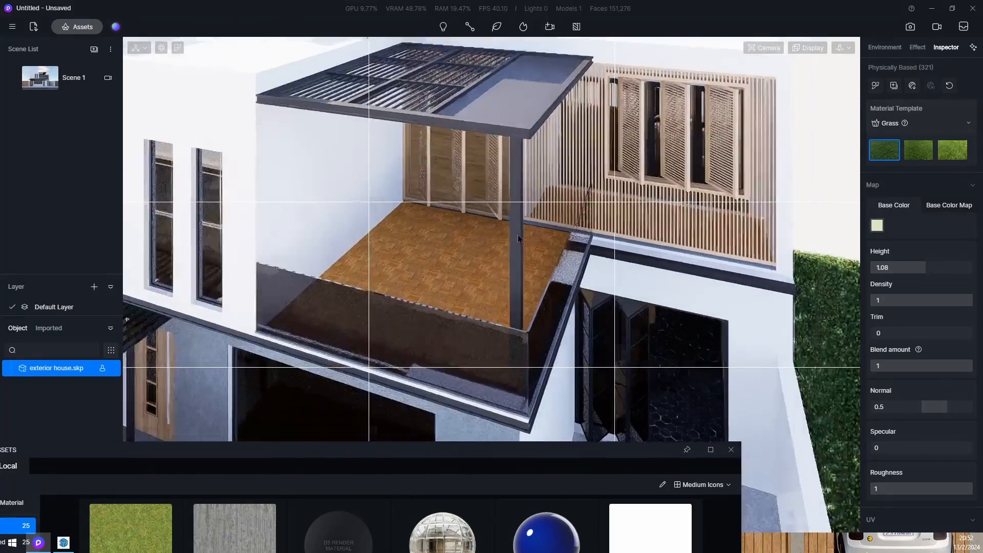
{"action": "middle_click_drag", "start_coordinate": [463, 238], "coordinate": [485, 215]}
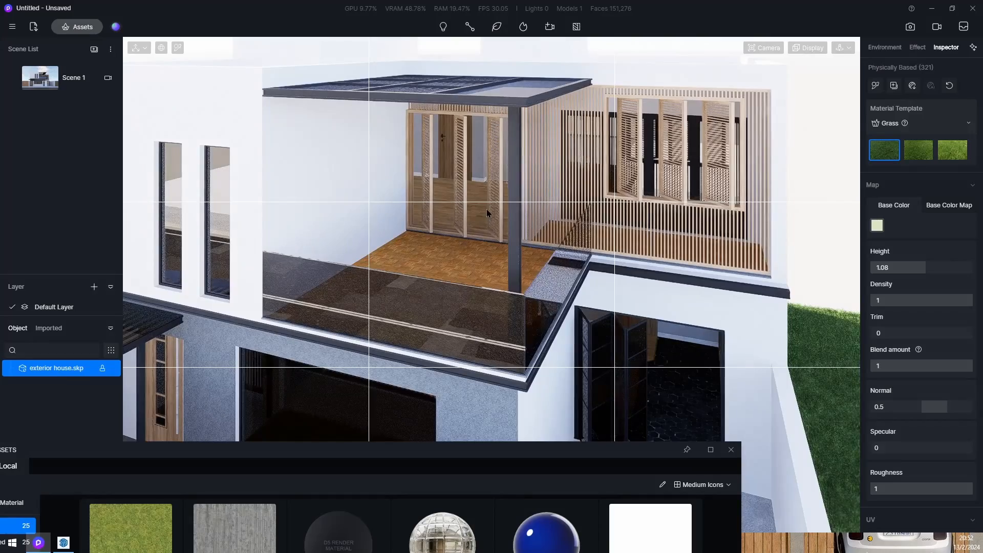
{"action": "key", "text": "i"}
{"action": "left_click", "coordinate": [518, 185]}
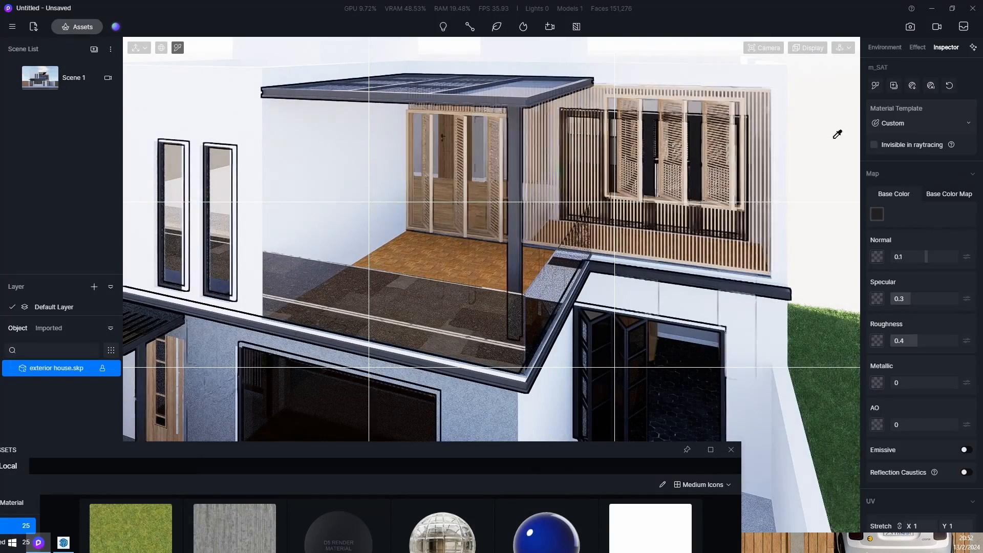
{"action": "left_click_drag", "start_coordinate": [919, 381], "coordinate": [931, 381]}
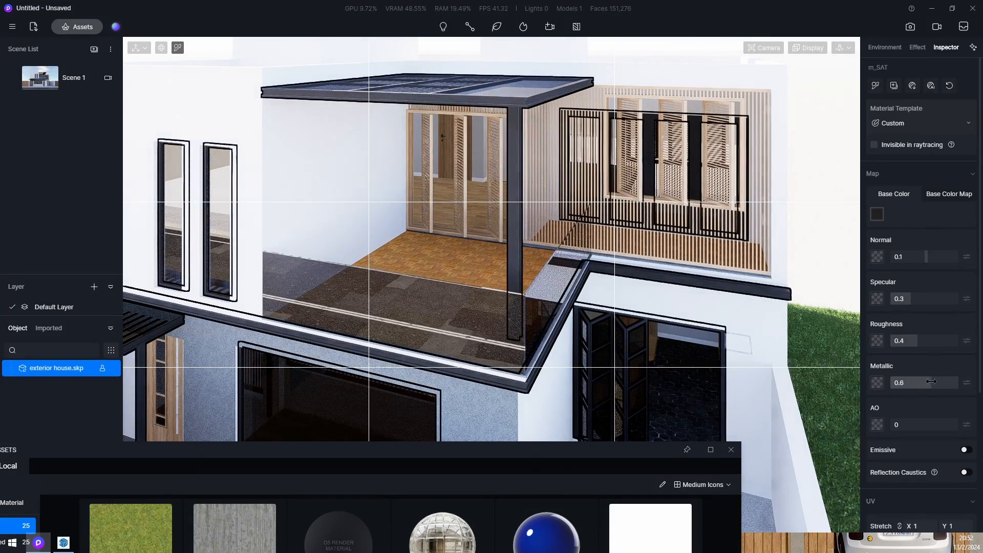
Step: Lighten the balcony railing glass by setting its base color to HSV 0, 0, 80
{"action": "scroll", "coordinate": [613, 190], "scroll_direction": "down", "scroll_amount": 2}
{"action": "scroll", "coordinate": [911, 205], "scroll_direction": "down", "scroll_amount": 1}
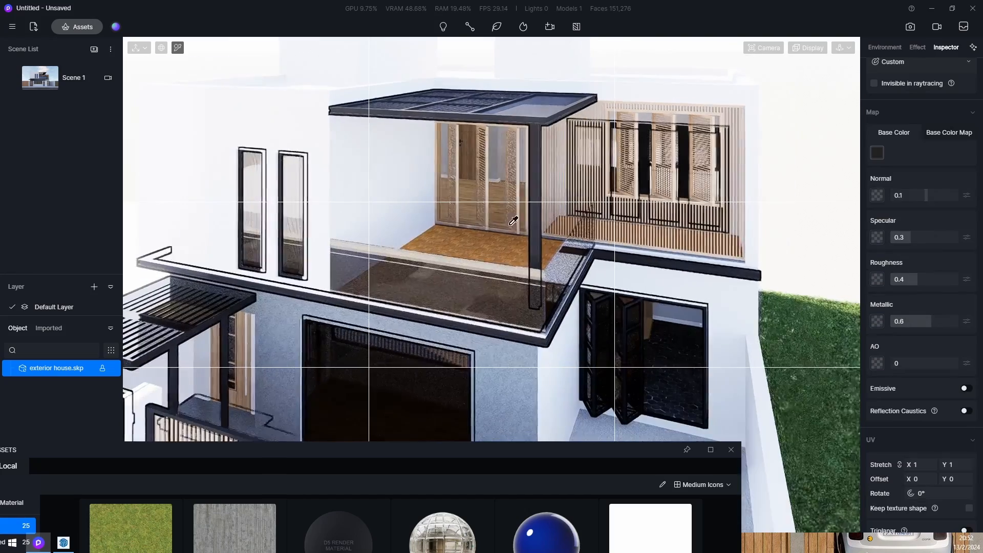
{"action": "left_click", "coordinate": [400, 285]}
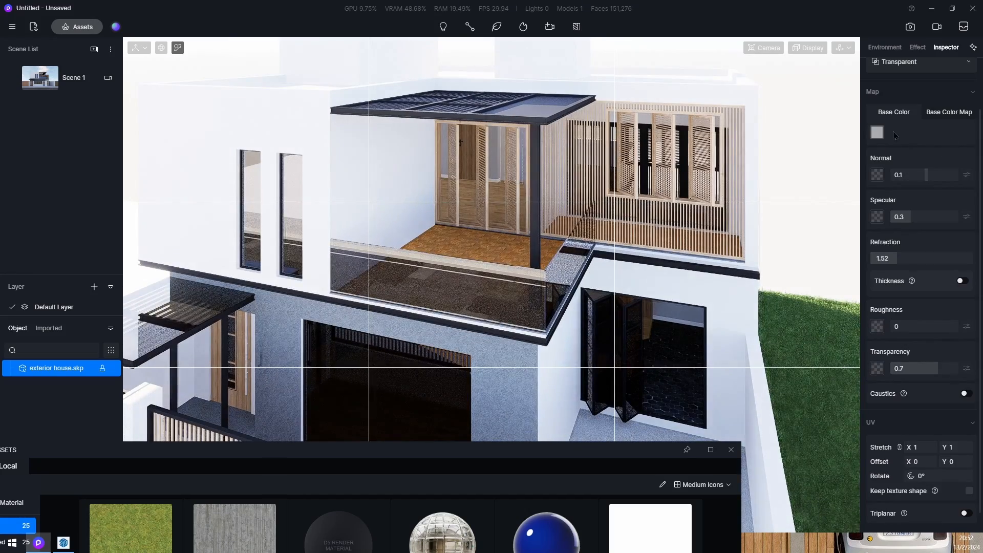
{"action": "left_click", "coordinate": [877, 132]}
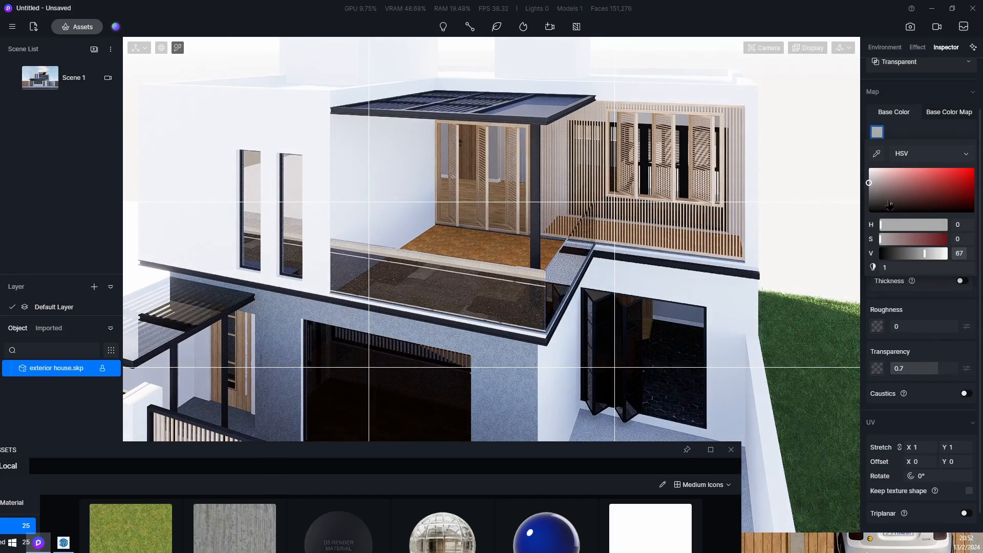
{"action": "left_click", "coordinate": [867, 179]}
{"action": "left_click_drag", "start_coordinate": [866, 184], "coordinate": [860, 178]}
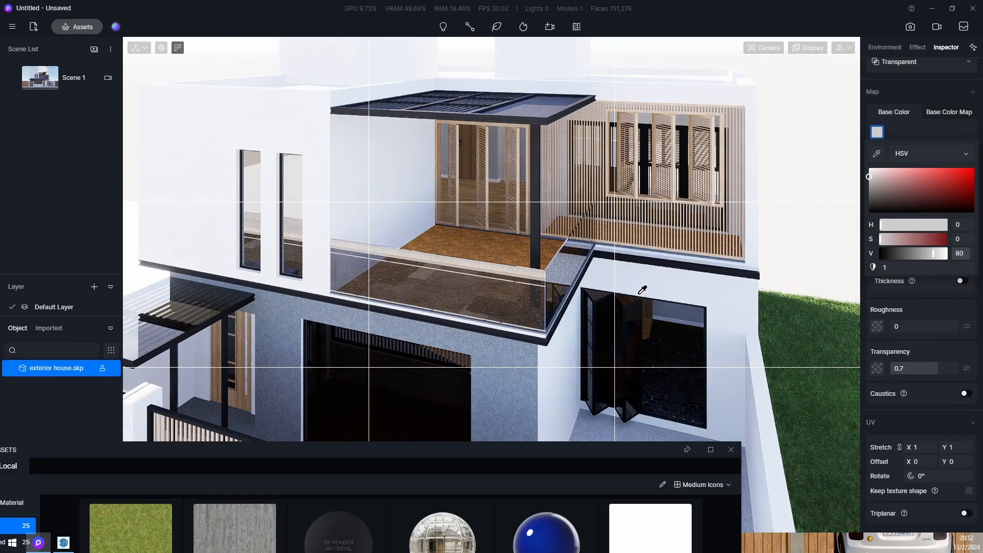
Step: Examine the glass railing and the front facade from street level and from above
{"action": "scroll", "coordinate": [609, 280], "scroll_direction": "down", "scroll_amount": 6}
{"action": "right_click_drag", "start_coordinate": [507, 264], "coordinate": [518, 134]}
{"action": "scroll", "coordinate": [570, 335], "scroll_direction": "up", "scroll_amount": 3}
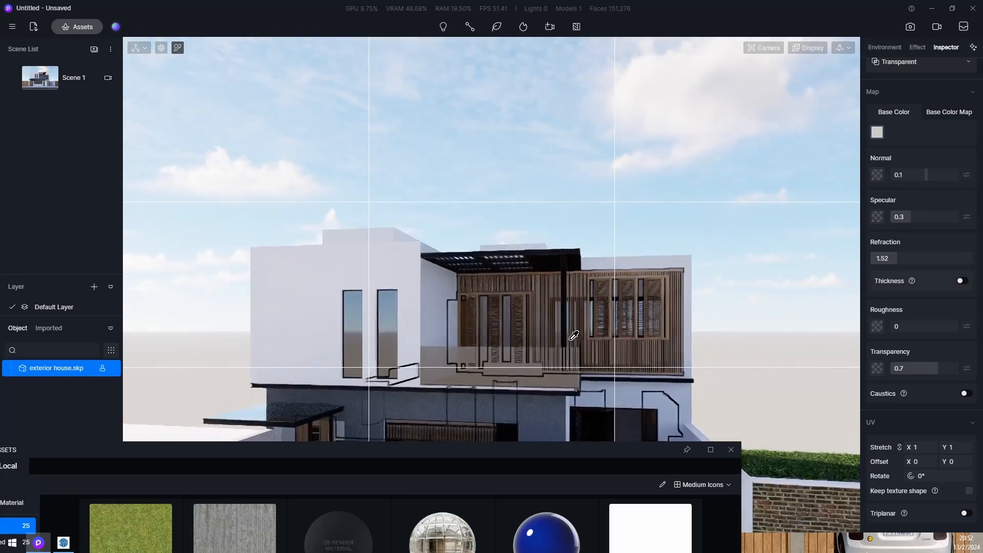
{"action": "scroll", "coordinate": [513, 204], "scroll_direction": "down", "scroll_amount": 2}
{"action": "right_click_drag", "start_coordinate": [514, 207], "coordinate": [562, 433]}
{"action": "scroll", "coordinate": [591, 369], "scroll_direction": "up", "scroll_amount": 4}
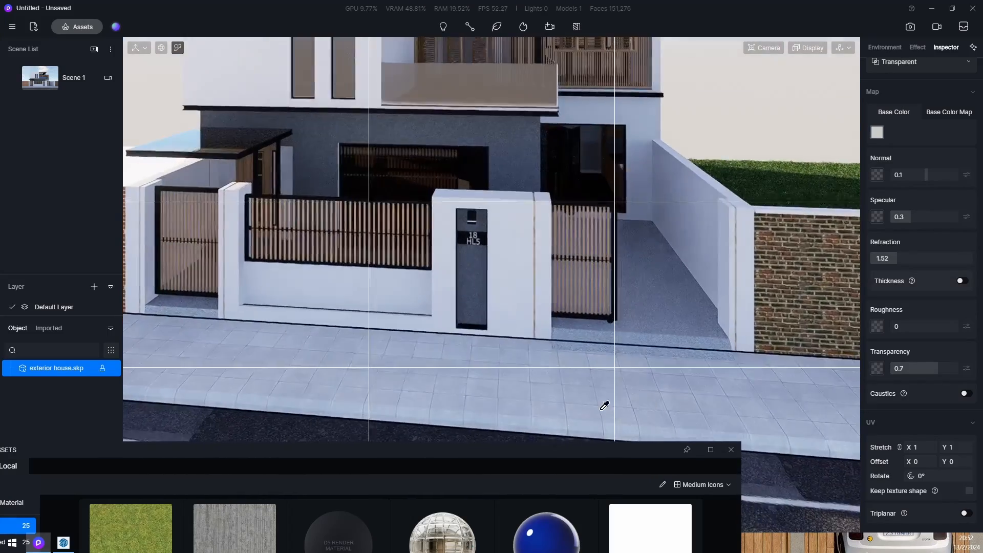
{"action": "right_click_drag", "start_coordinate": [604, 406], "coordinate": [420, 302]}
Step: Return to the Scene 1 view, close the assets window and leave material picking
{"action": "left_click", "coordinate": [67, 67]}
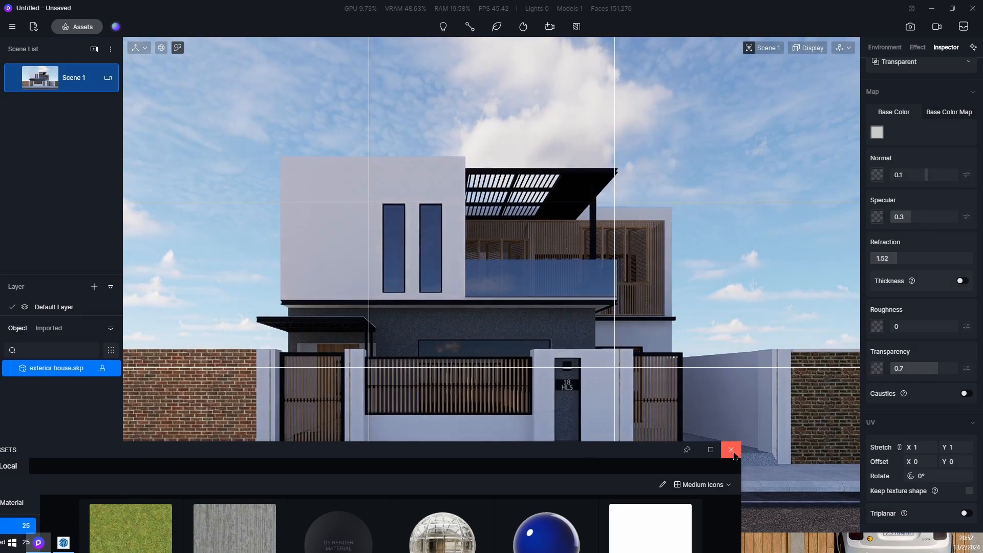
{"action": "left_click", "coordinate": [730, 450]}
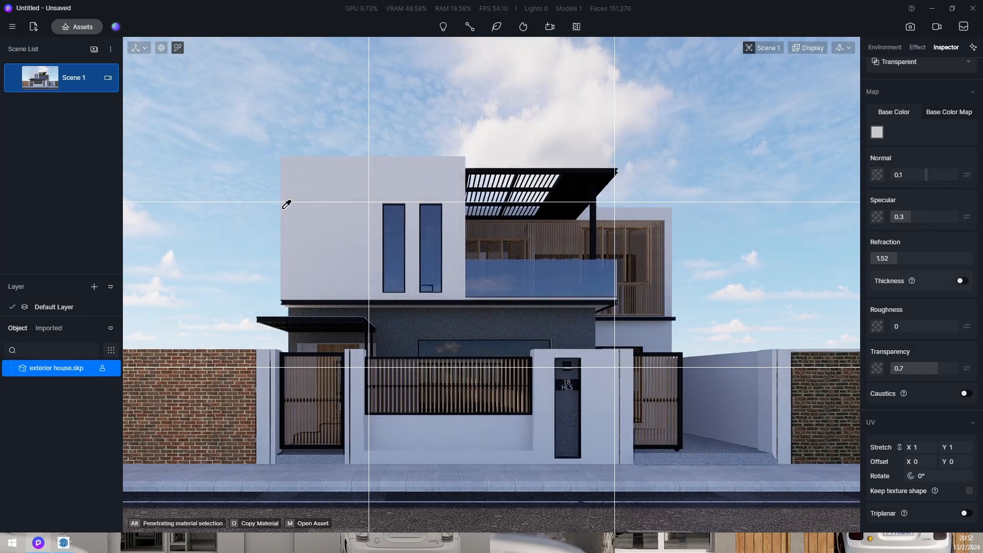
{"action": "key", "text": "Escape"}
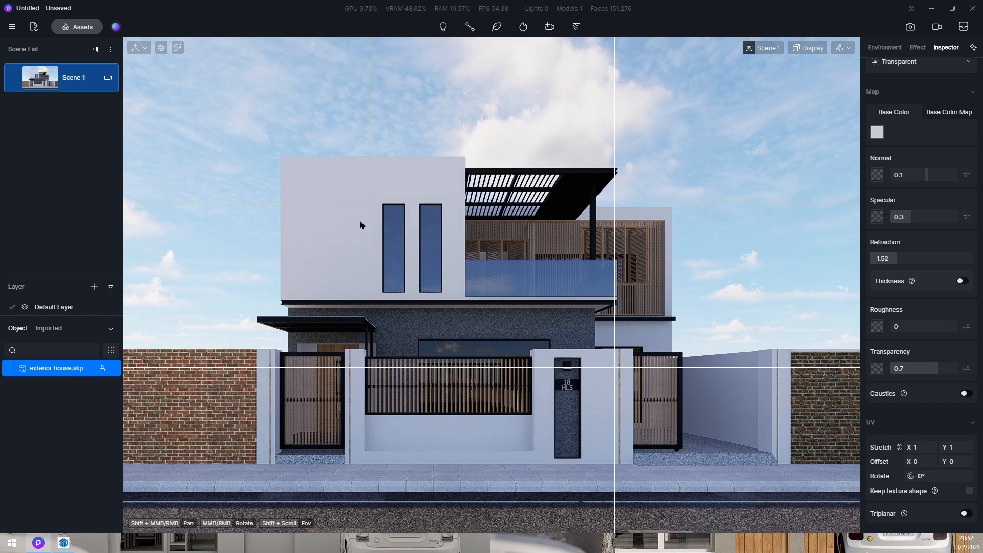
Step: Pick the white house wall material and open a batch PBR texture import in the QUIXEL > REVOQUES folder
{"action": "key", "text": "i"}
{"action": "left_click", "coordinate": [342, 226]}
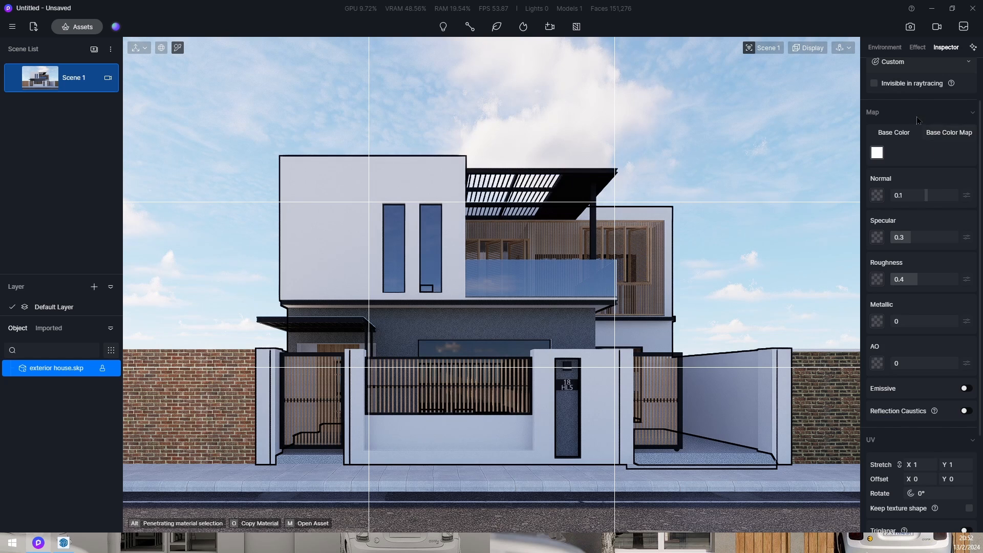
{"action": "scroll", "coordinate": [916, 120], "scroll_direction": "up", "scroll_amount": 2}
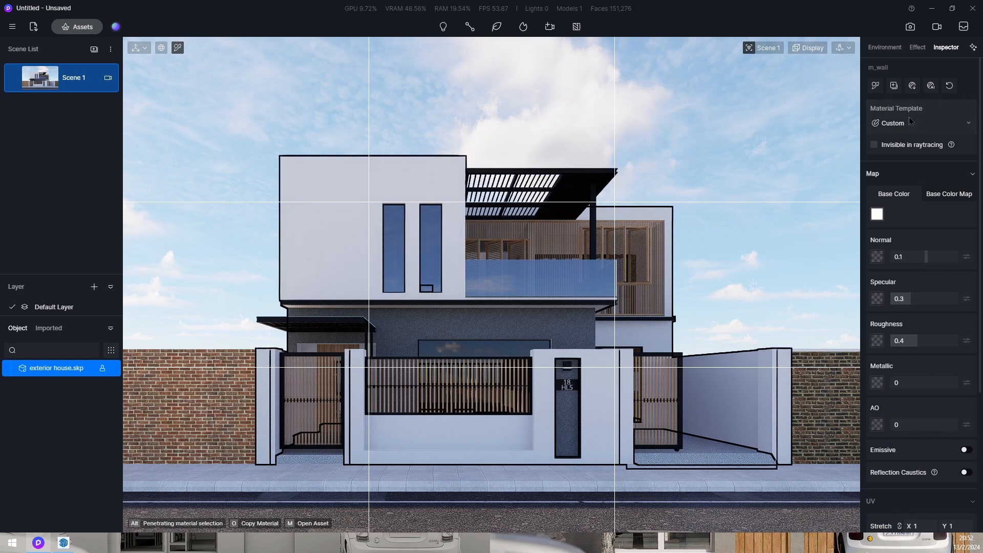
{"action": "left_click", "coordinate": [912, 87]}
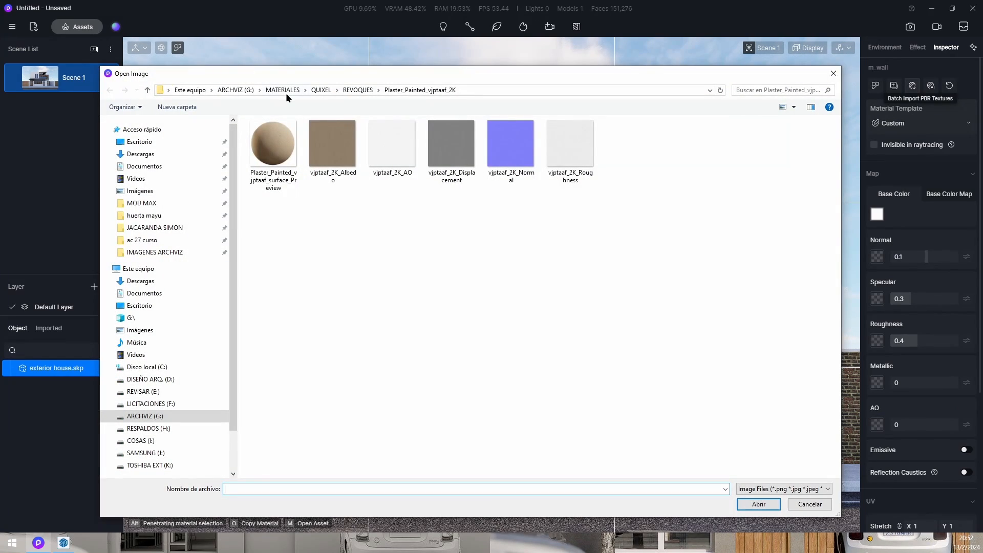
{"action": "left_click", "coordinate": [323, 90]}
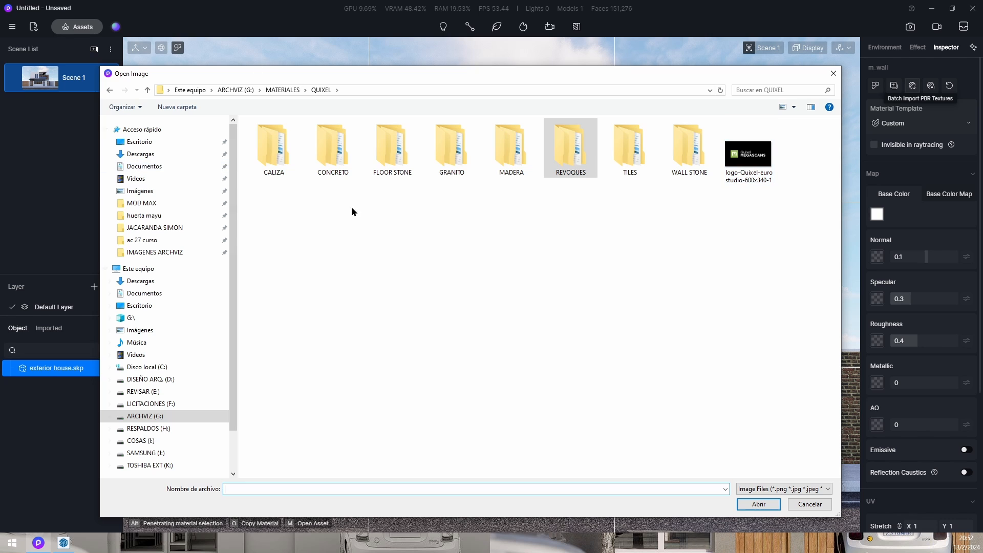
{"action": "double_click", "coordinate": [568, 165]}
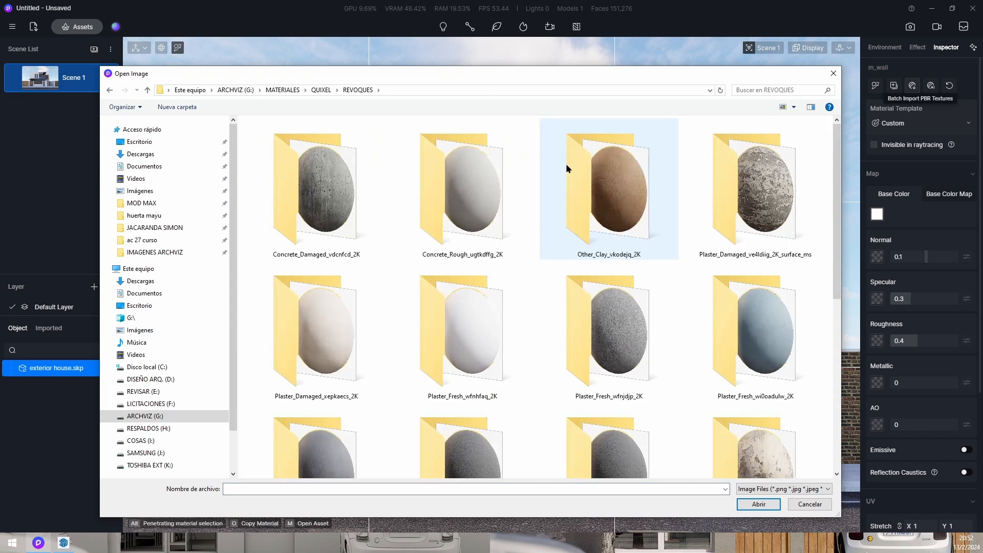
Step: Import the Albedo, AO, Displacement, Normal and Roughness textures from Plaster_Painted_vjptaaf_2K into the wall material
{"action": "scroll", "coordinate": [653, 227], "scroll_direction": "down", "scroll_amount": 5}
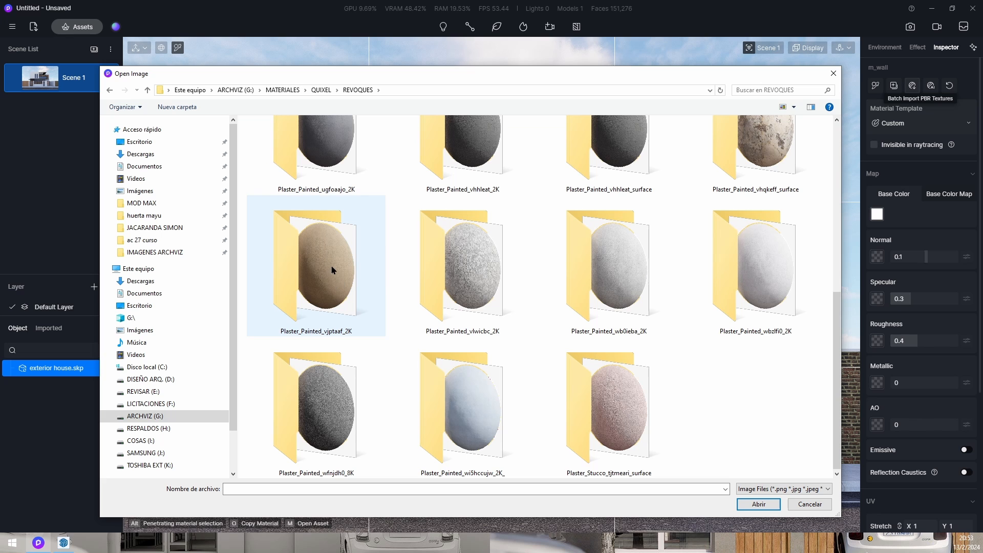
{"action": "scroll", "coordinate": [501, 279], "scroll_direction": "up", "scroll_amount": 5}
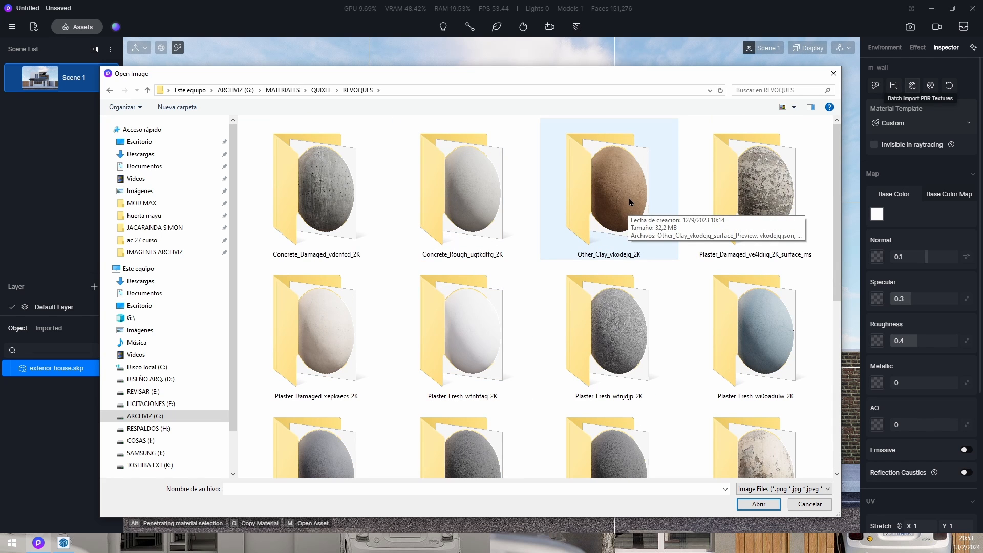
{"action": "scroll", "coordinate": [562, 234], "scroll_direction": "down", "scroll_amount": 1}
{"action": "scroll", "coordinate": [563, 235], "scroll_direction": "down", "scroll_amount": 4}
{"action": "left_click", "coordinate": [341, 280]}
{"action": "double_click", "coordinate": [341, 280]}
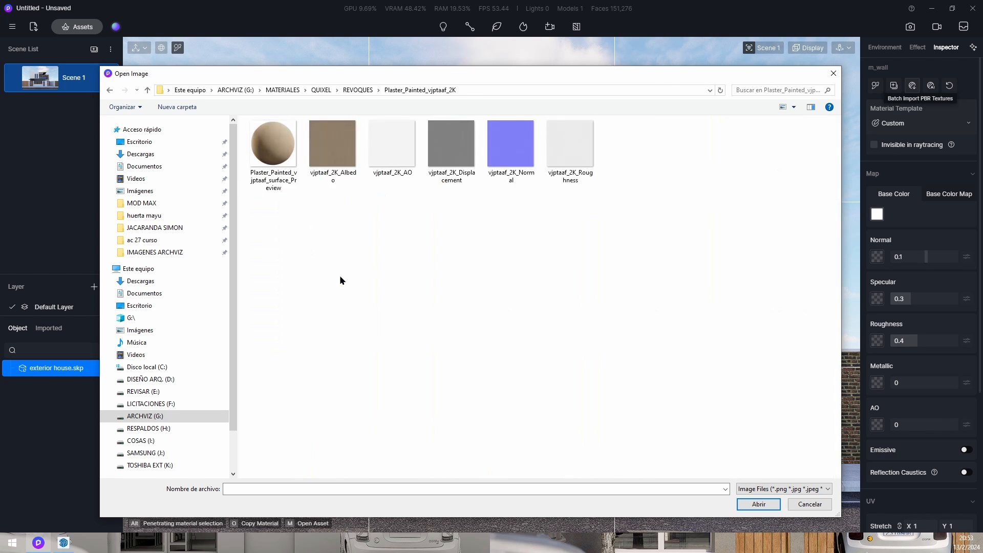
{"action": "left_click_drag", "start_coordinate": [668, 232], "coordinate": [338, 129]}
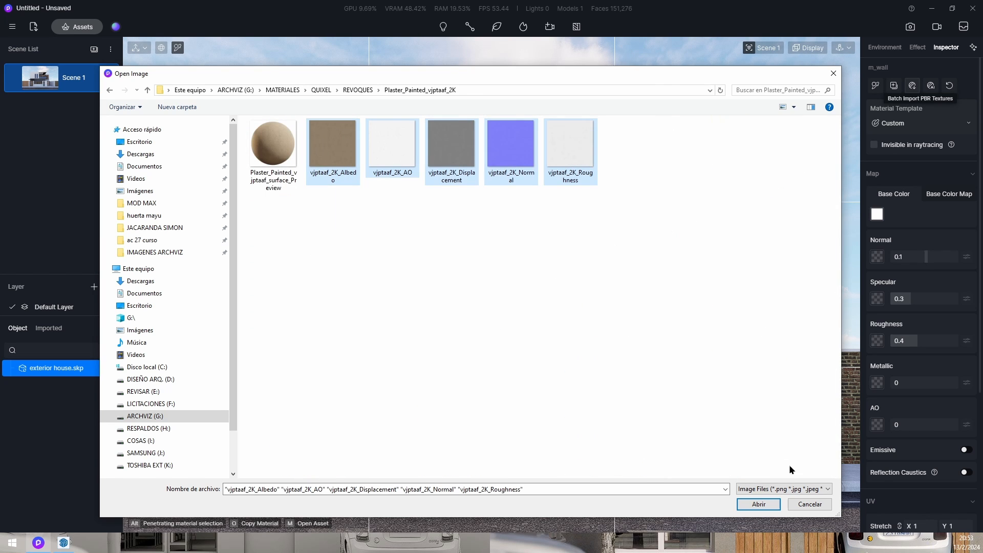
{"action": "left_click", "coordinate": [757, 503]}
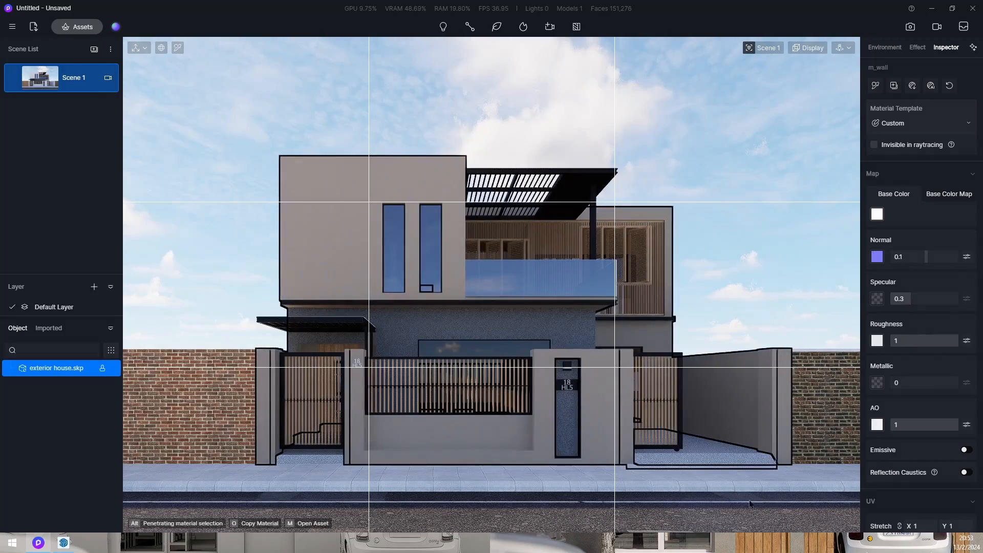
{"action": "left_click", "coordinate": [756, 245]}
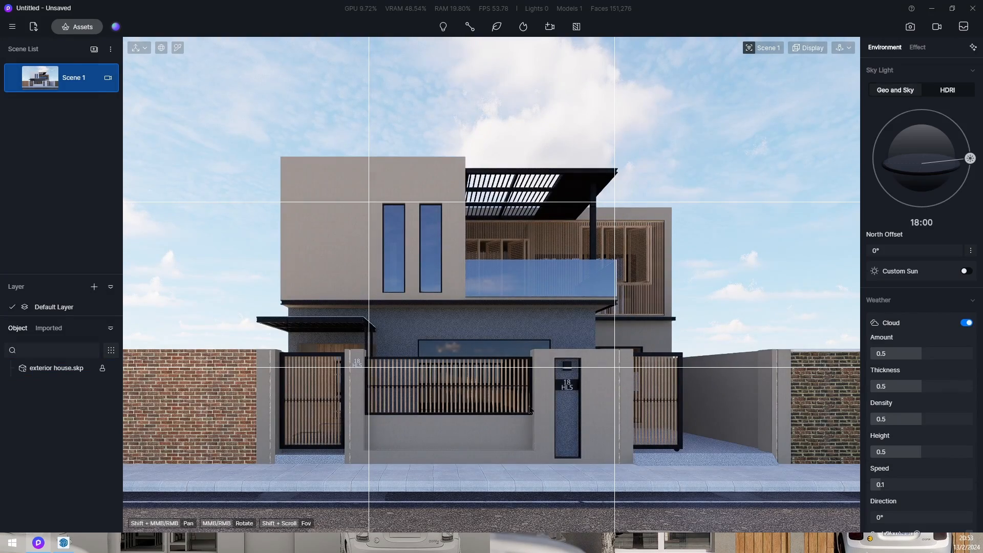
Step: Darken the driveway material behind the sliding gate by setting its base color to HSV 0, 0, 80
{"action": "scroll", "coordinate": [603, 423], "scroll_direction": "up", "scroll_amount": 5}
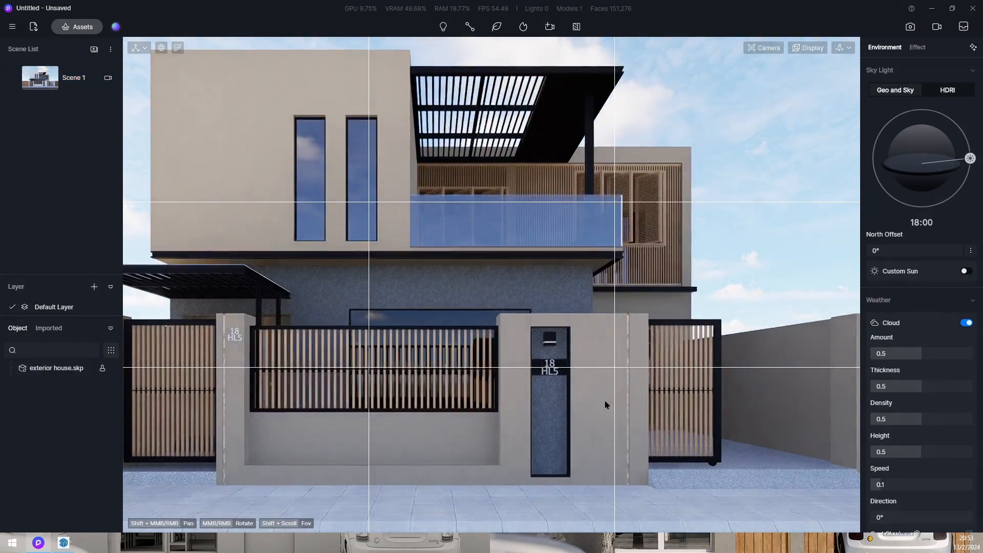
{"action": "middle_click_drag", "start_coordinate": [604, 402], "coordinate": [457, 455]}
{"action": "scroll", "coordinate": [584, 195], "scroll_direction": "up", "scroll_amount": 10}
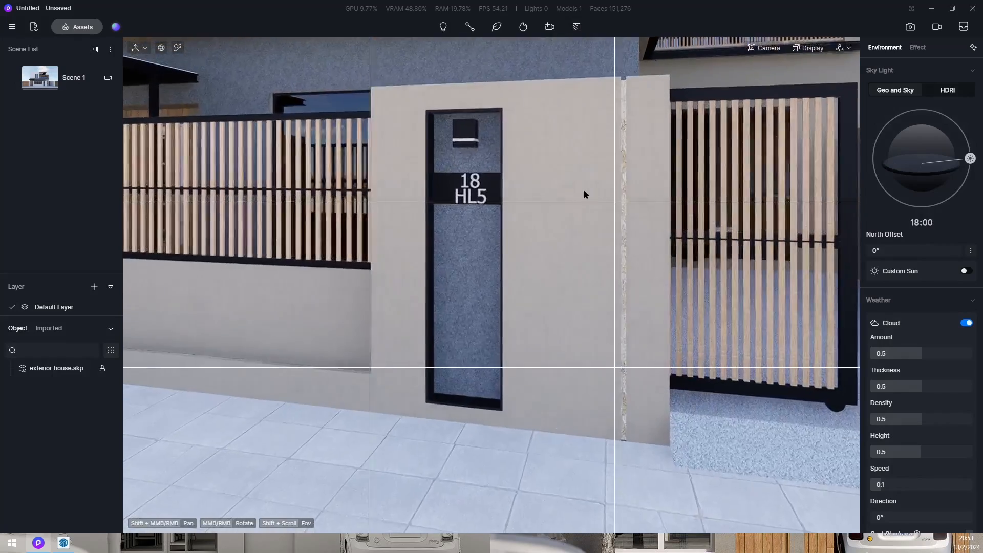
{"action": "scroll", "coordinate": [560, 212], "scroll_direction": "down", "scroll_amount": 8}
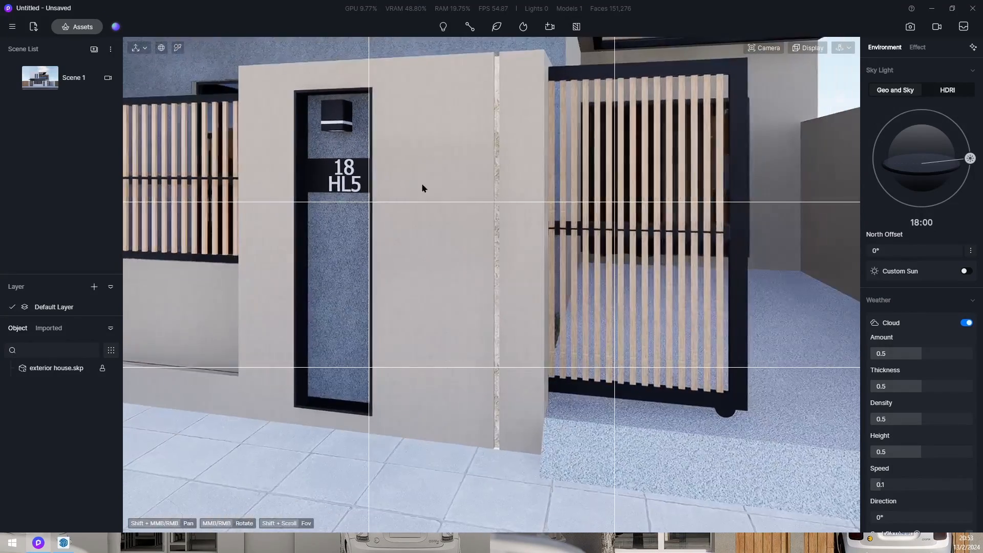
{"action": "middle_click_drag", "start_coordinate": [421, 184], "coordinate": [428, 300]}
{"action": "scroll", "coordinate": [267, 255], "scroll_direction": "down", "scroll_amount": 6}
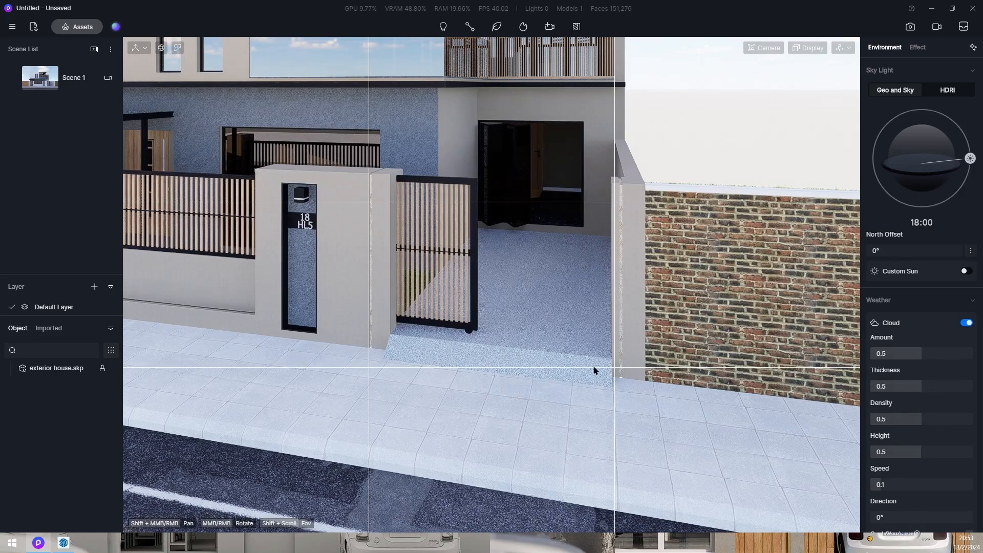
{"action": "left_click", "coordinate": [525, 326]}
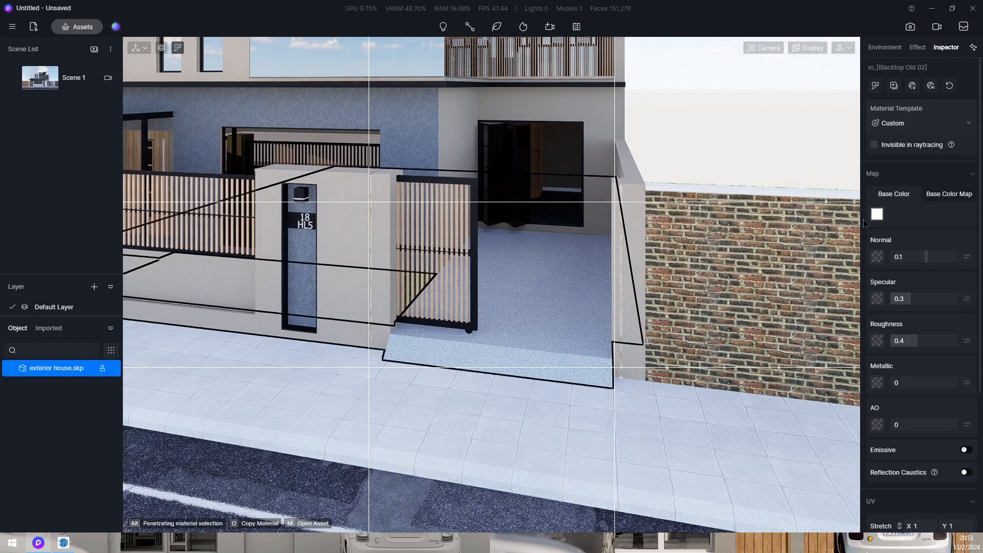
{"action": "left_click", "coordinate": [877, 214]}
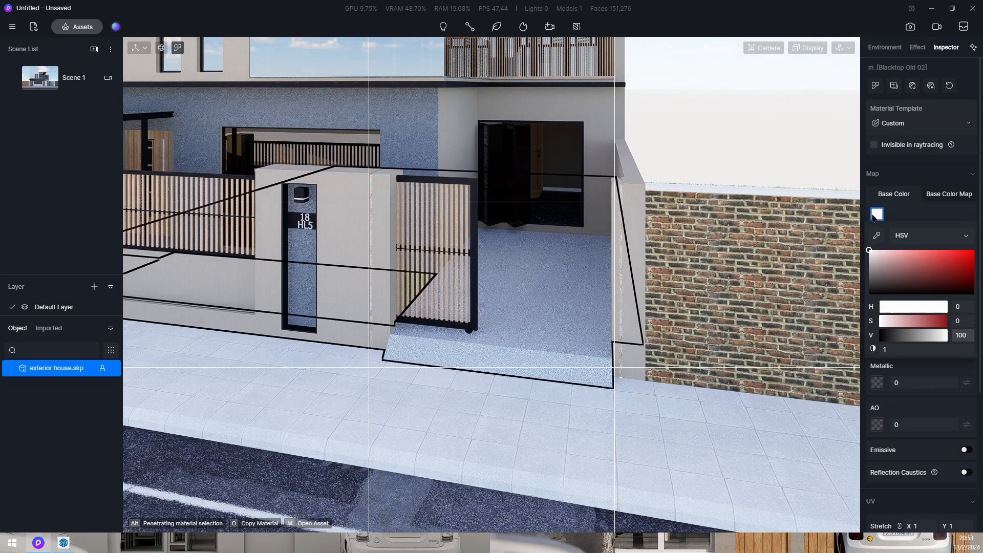
{"action": "left_click", "coordinate": [961, 335]}
{"action": "key", "text": "Return"}
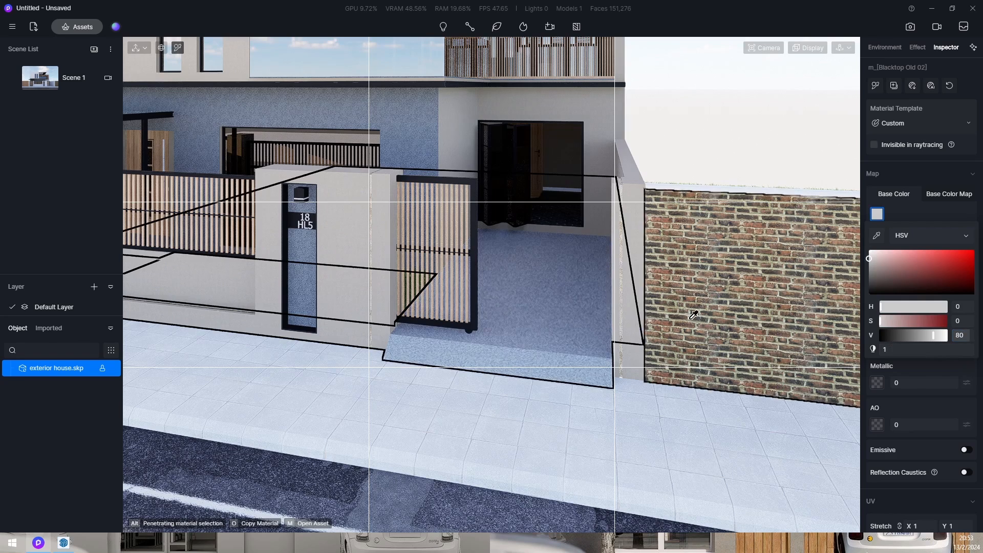
Step: Darken the sidewalk paving material by setting its base color to HSV 0, 0, 80
{"action": "left_click", "coordinate": [463, 437]}
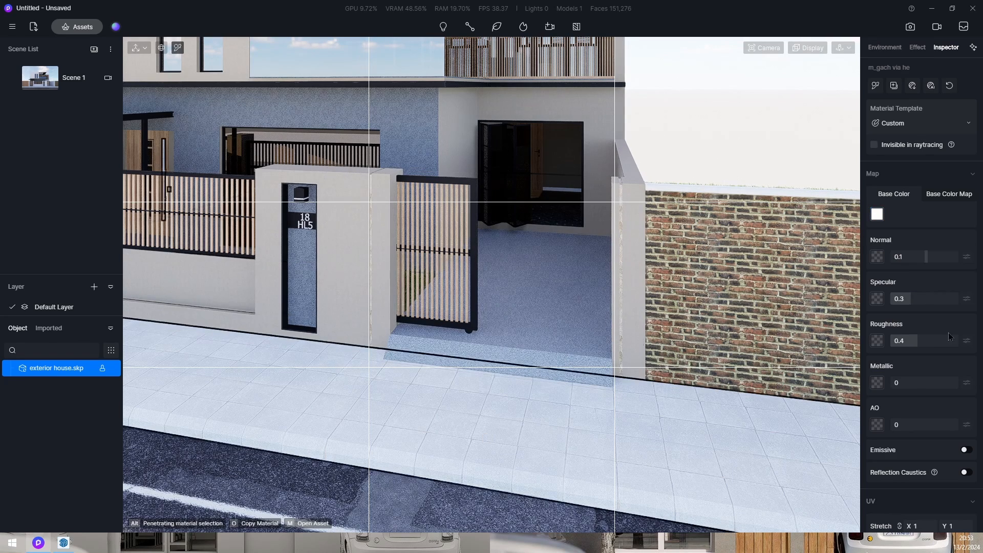
{"action": "left_click", "coordinate": [877, 215]}
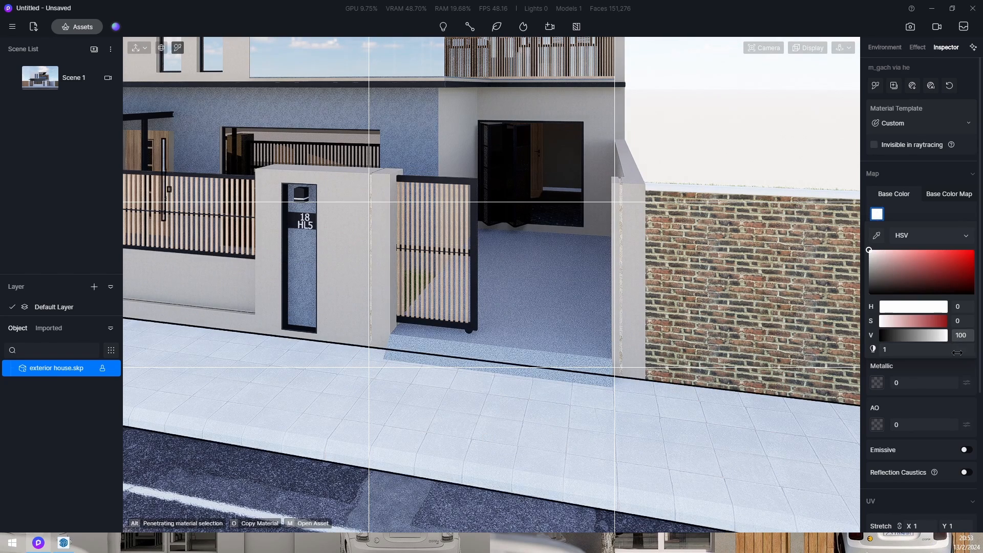
{"action": "key", "text": "Return"}
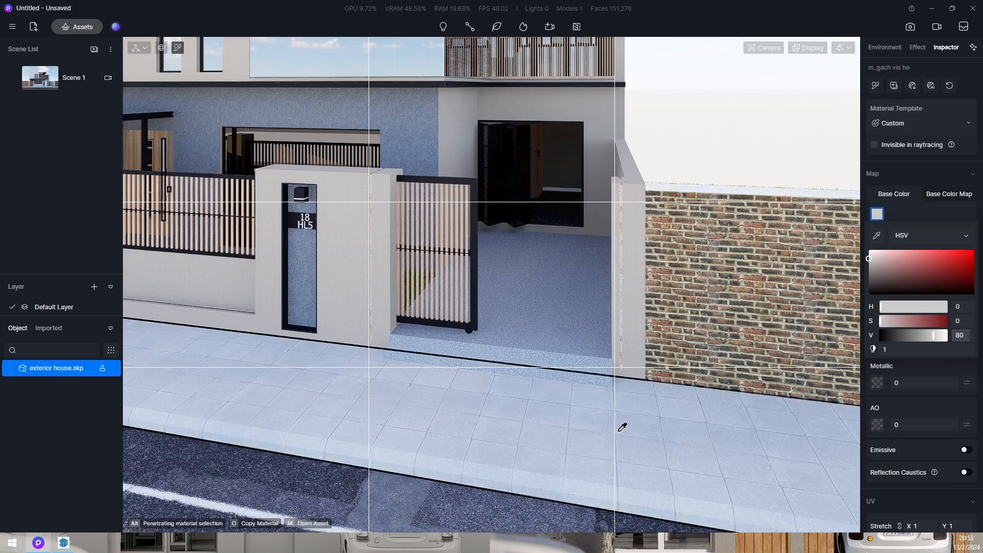
Step: Darken the street asphalt material by setting its base color to HSV 0, 0, 80
{"action": "scroll", "coordinate": [546, 421], "scroll_direction": "down", "scroll_amount": 3}
{"action": "left_click", "coordinate": [318, 476]}
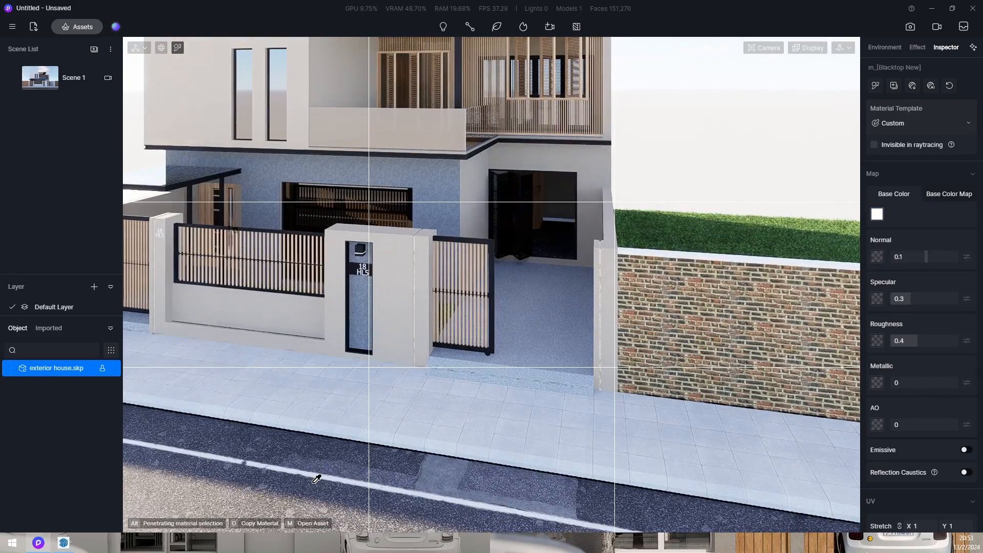
{"action": "left_click", "coordinate": [877, 214]}
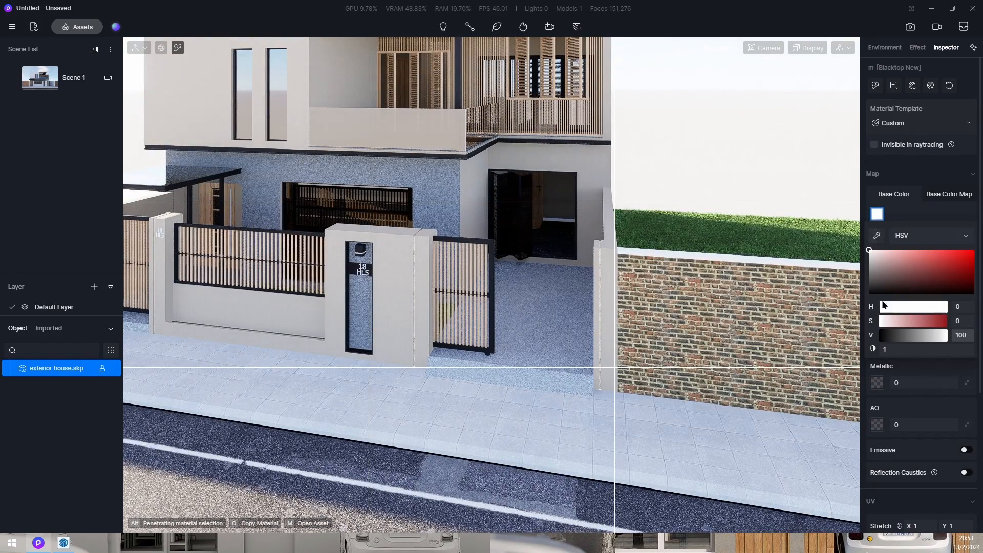
{"action": "left_click", "coordinate": [957, 337]}
{"action": "type", "text": "80"}
{"action": "key", "text": "Return"}
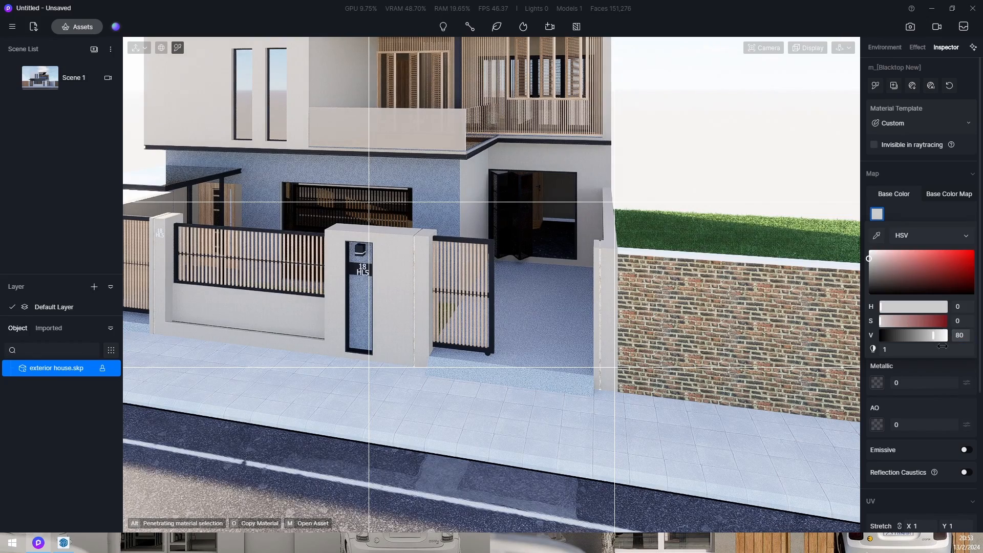
Step: Search the online material assets for "brick"
{"action": "scroll", "coordinate": [338, 330], "scroll_direction": "down", "scroll_amount": 3}
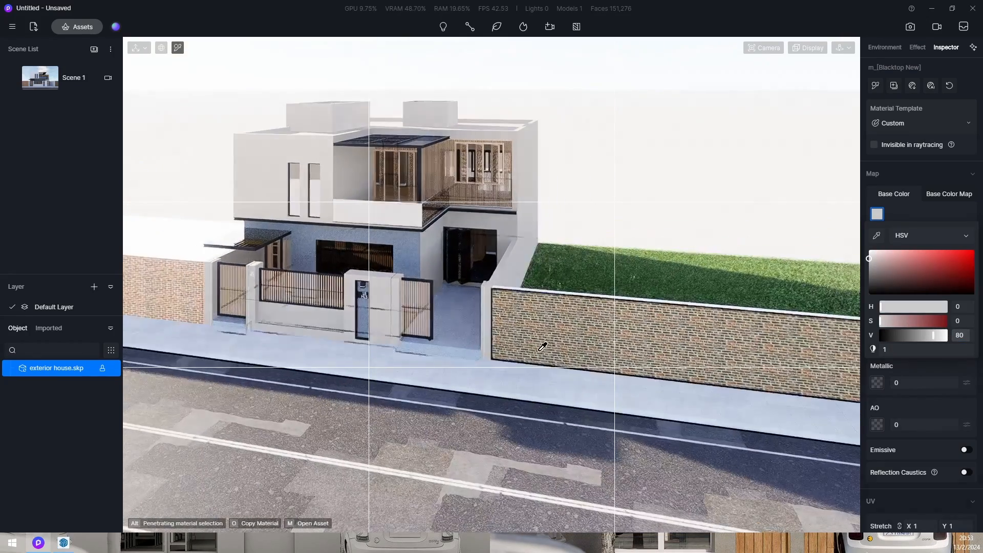
{"action": "scroll", "coordinate": [591, 370], "scroll_direction": "up", "scroll_amount": 4}
{"action": "scroll", "coordinate": [591, 370], "scroll_direction": "down", "scroll_amount": 3}
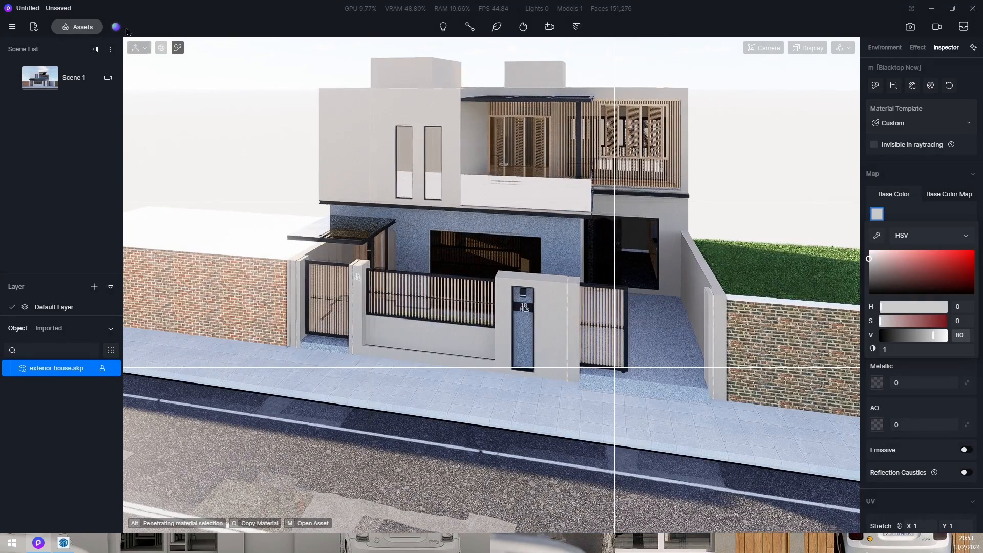
{"action": "left_click", "coordinate": [80, 28]}
{"action": "left_click", "coordinate": [79, 28]}
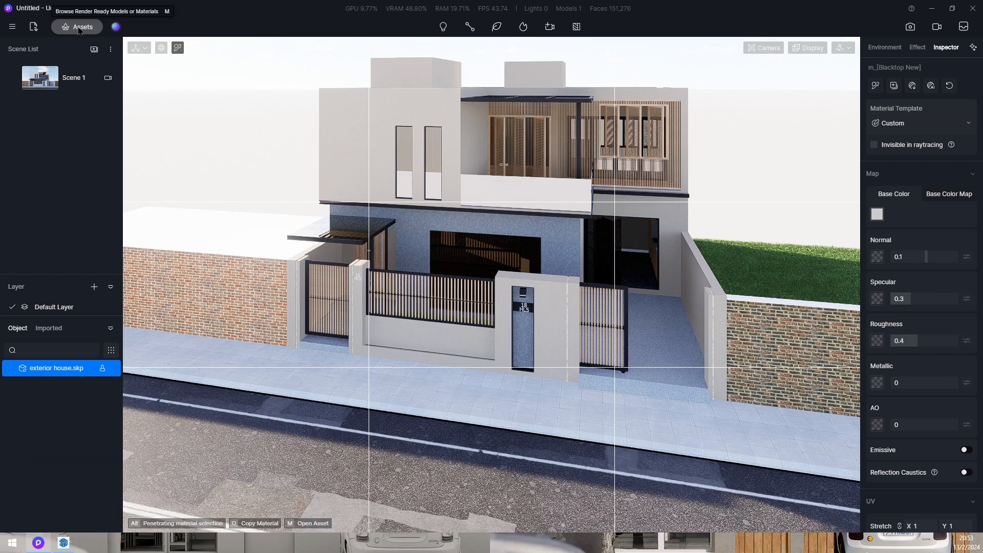
{"action": "left_click", "coordinate": [79, 30]}
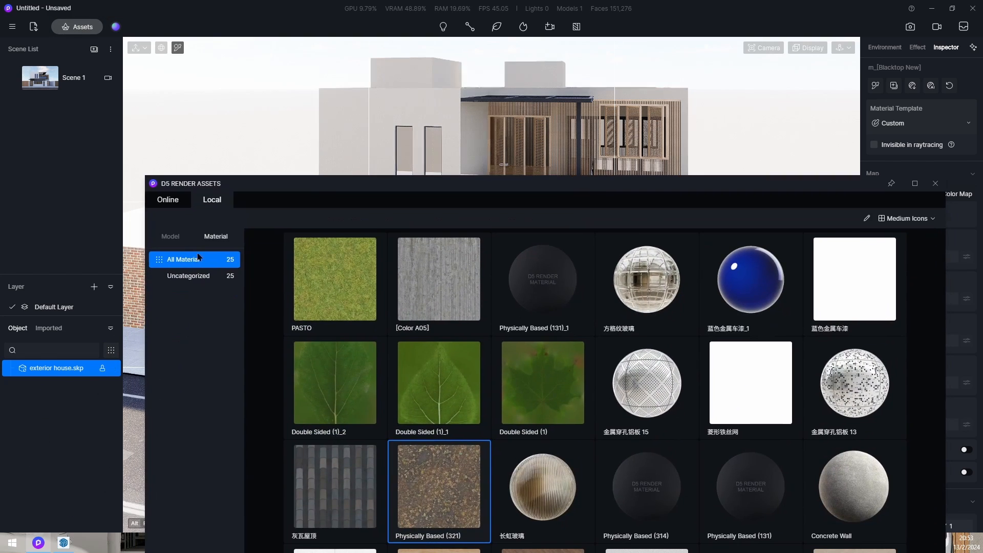
{"action": "left_click", "coordinate": [168, 200]}
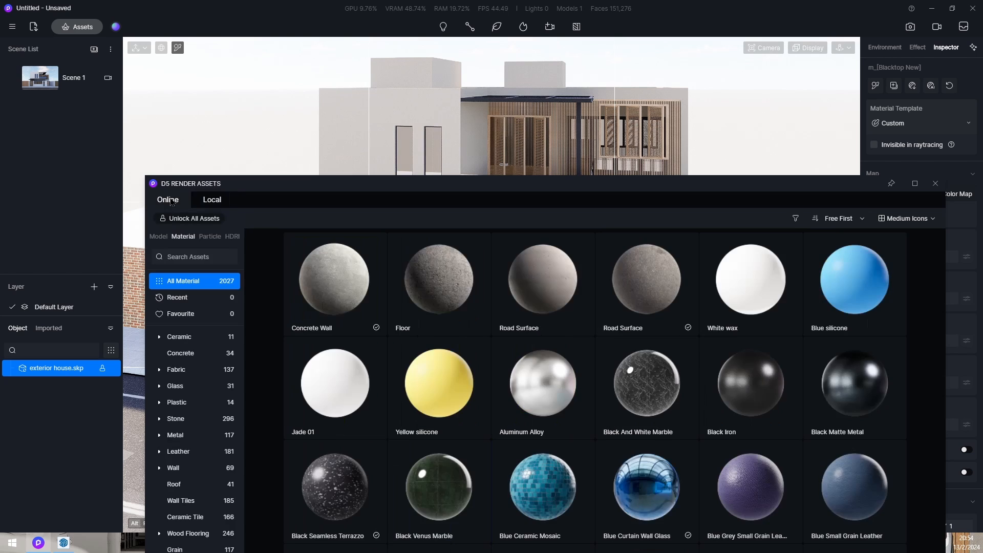
{"action": "left_click", "coordinate": [192, 260]}
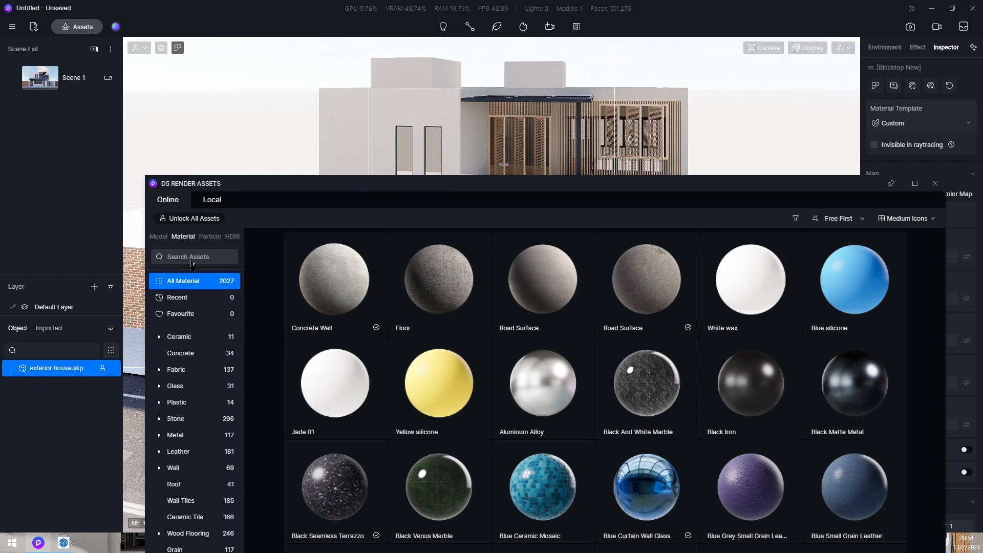
{"action": "type", "text": "bri"}
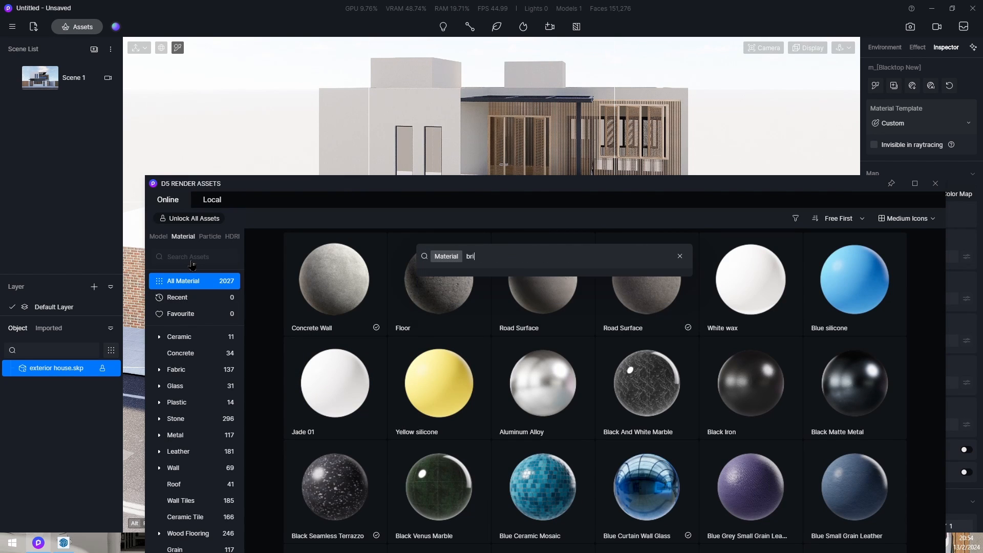
{"action": "type", "text": "ck"}
{"action": "key", "text": "Return"}
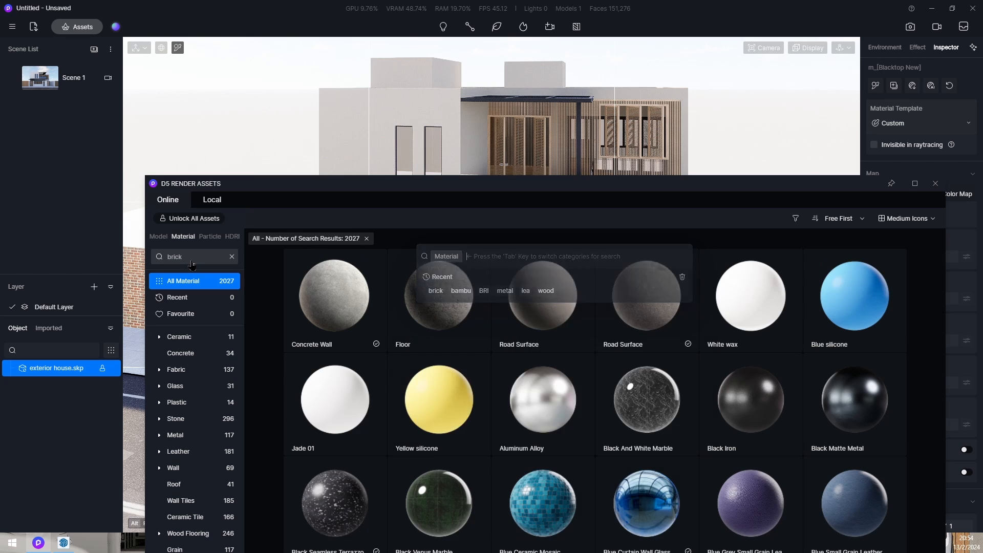
Step: Apply Solid Light Red Brick Wall to the left boundary wall and Brick wall with red gradient to the right boundary wall
{"action": "left_click_drag", "start_coordinate": [662, 298], "coordinate": [211, 271]}
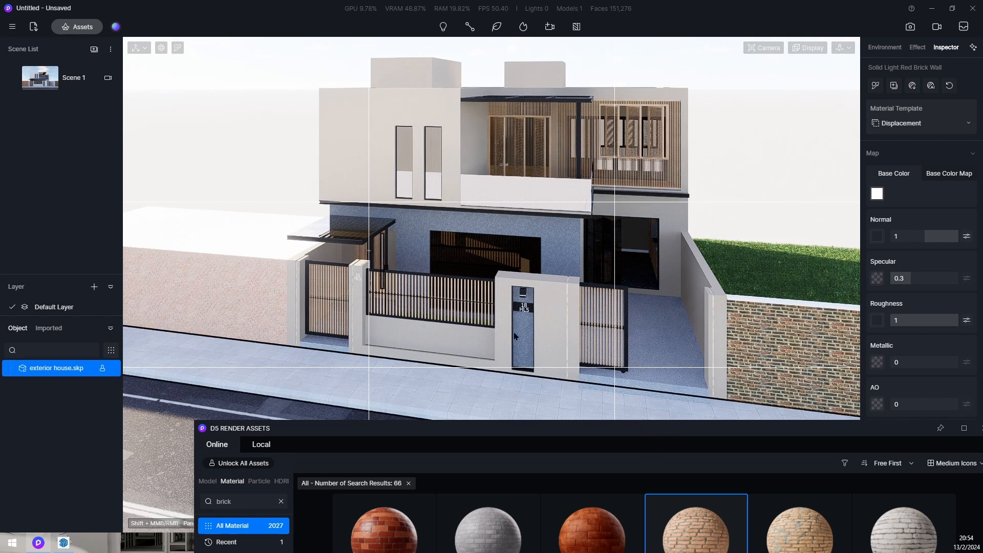
{"action": "left_click_drag", "start_coordinate": [594, 427], "coordinate": [335, 252]}
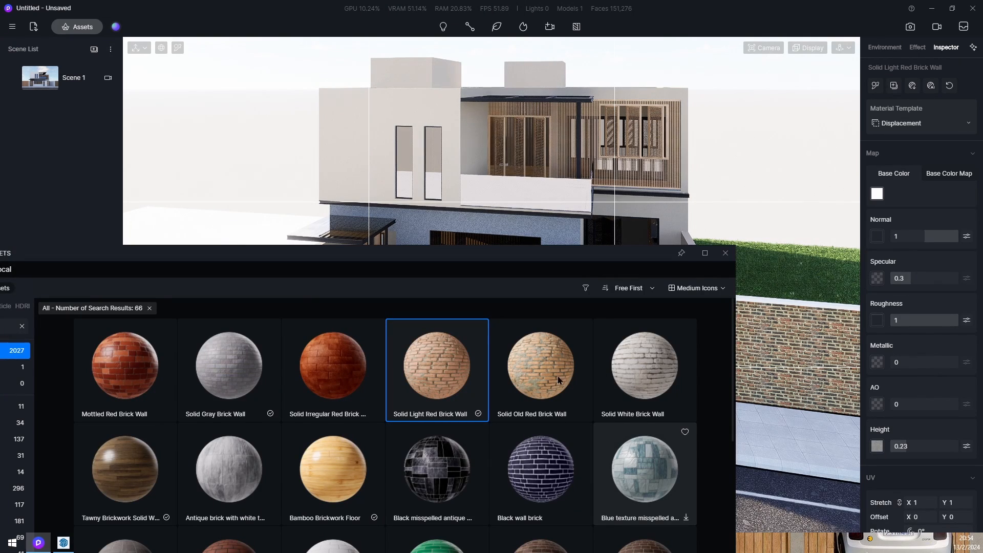
{"action": "left_click_drag", "start_coordinate": [558, 380], "coordinate": [180, 86]}
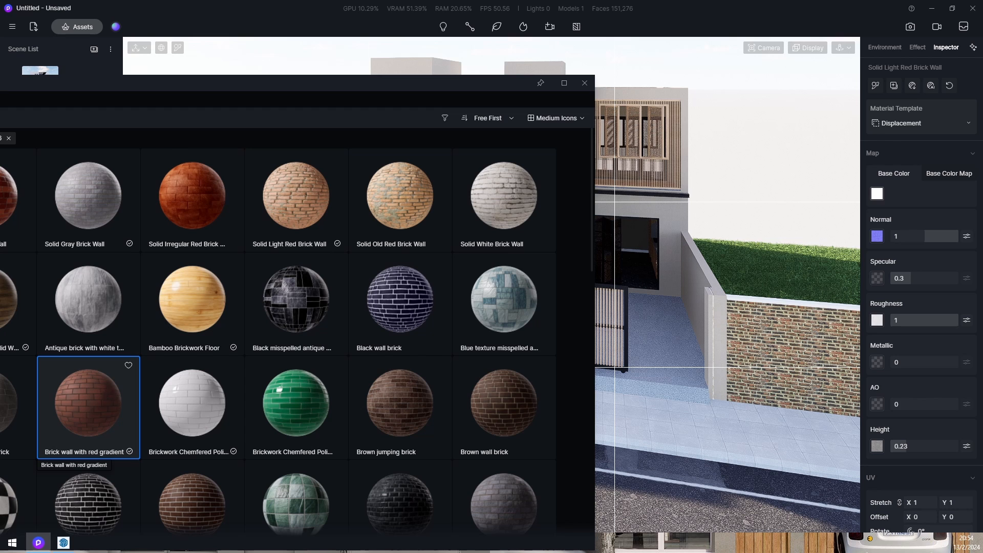
{"action": "left_click_drag", "start_coordinate": [82, 450], "coordinate": [779, 351]}
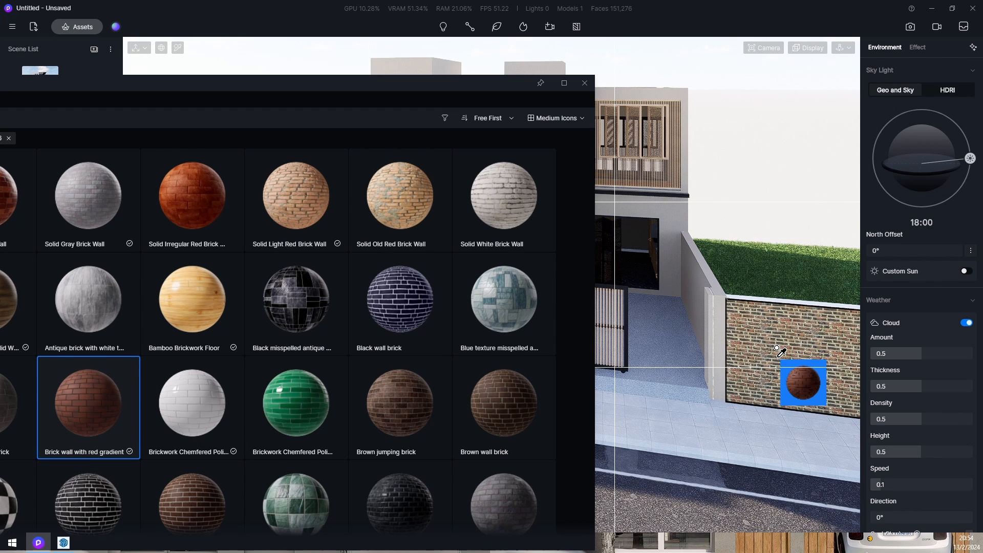
{"action": "left_click_drag", "start_coordinate": [788, 343], "coordinate": [774, 323]}
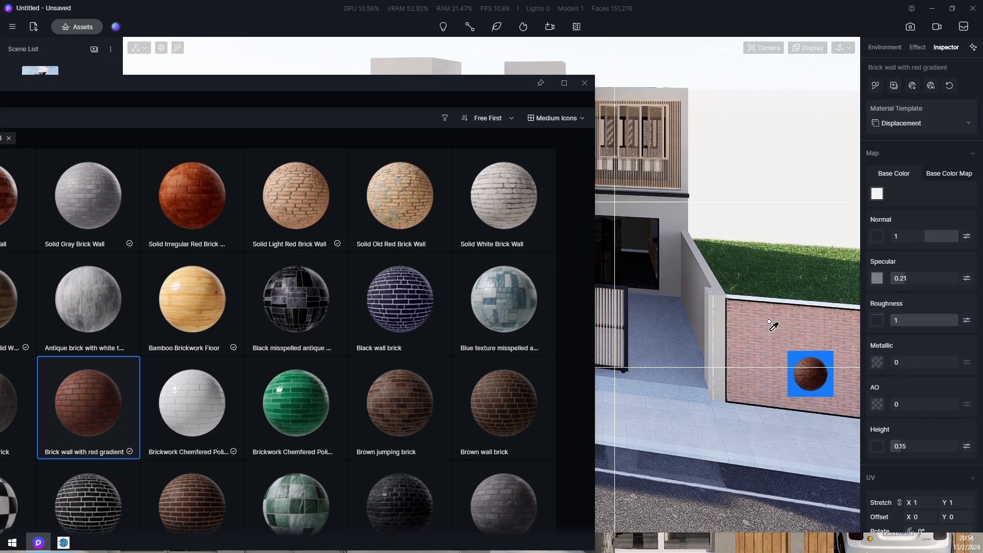
{"action": "left_click", "coordinate": [584, 83]}
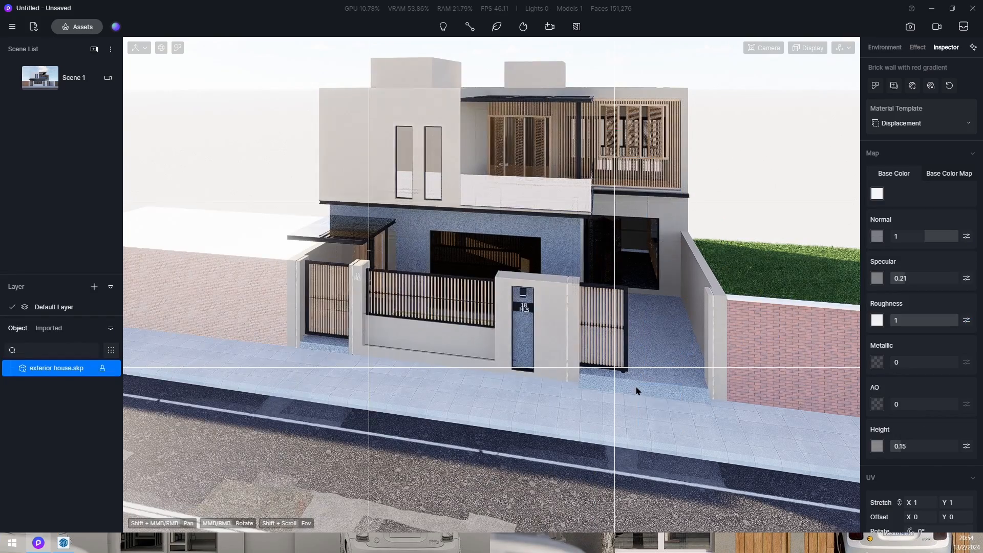
Step: Set the roughness of the driveway material behind the sliding gate to 0.12
{"action": "scroll", "coordinate": [614, 371], "scroll_direction": "up", "scroll_amount": 5}
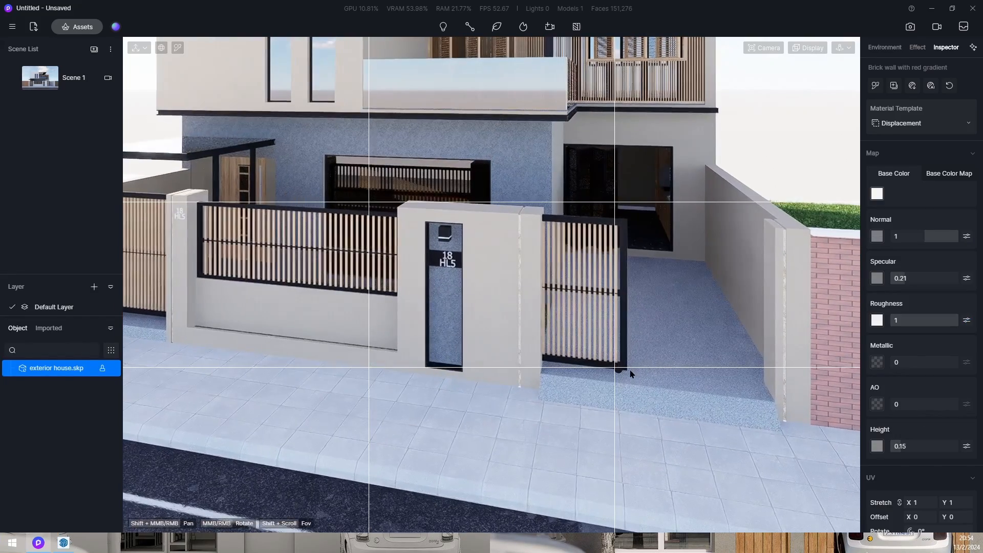
{"action": "left_click", "coordinate": [682, 344]}
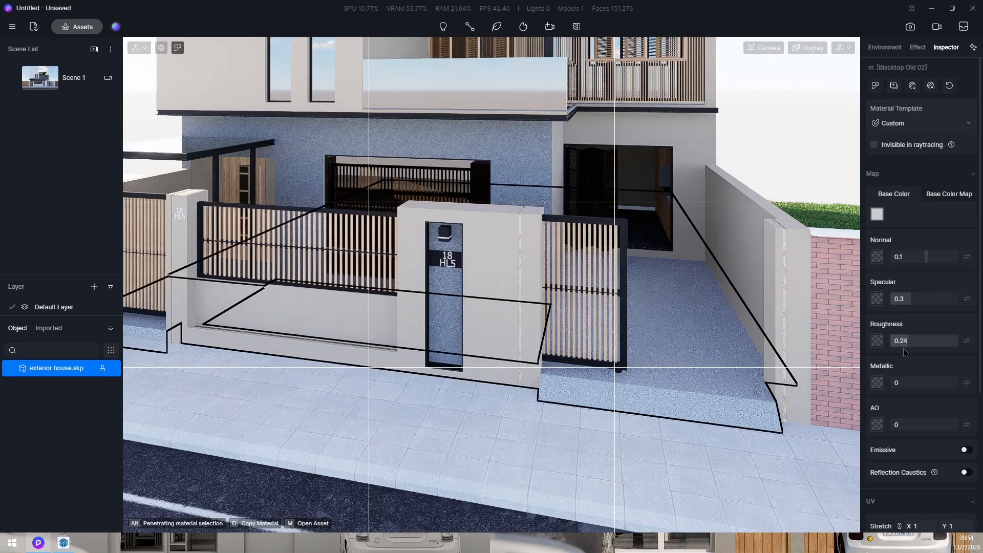
{"action": "left_click_drag", "start_coordinate": [904, 349], "coordinate": [899, 350]}
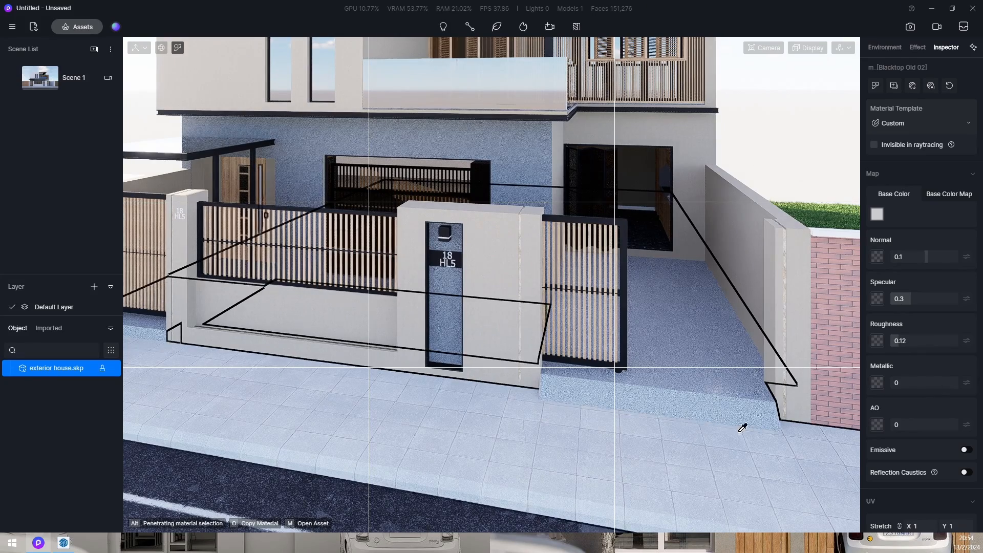
Step: Clear the brick search and show the online model assets, with the front fence's planter strip in view
{"action": "scroll", "coordinate": [742, 428], "scroll_direction": "down", "scroll_amount": 3}
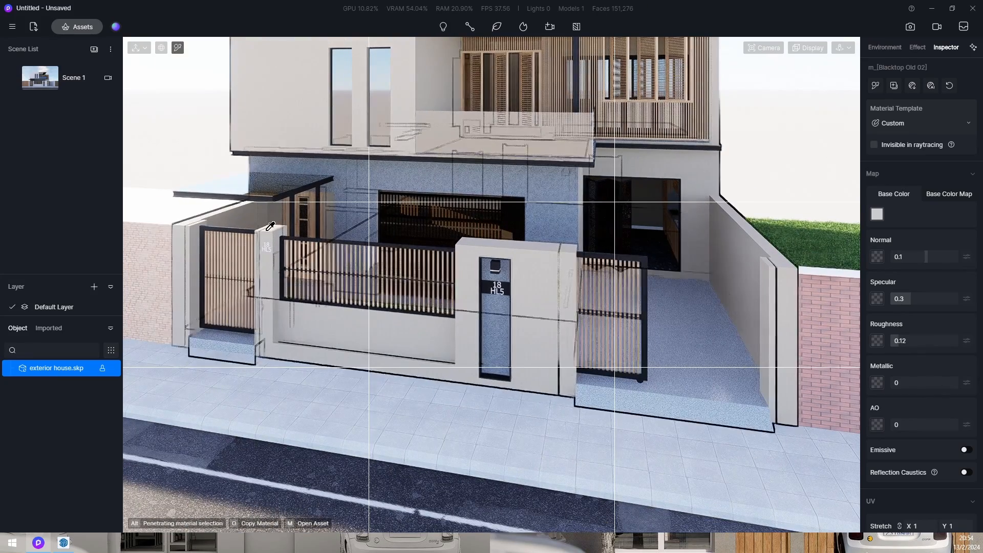
{"action": "scroll", "coordinate": [425, 314], "scroll_direction": "up", "scroll_amount": 5}
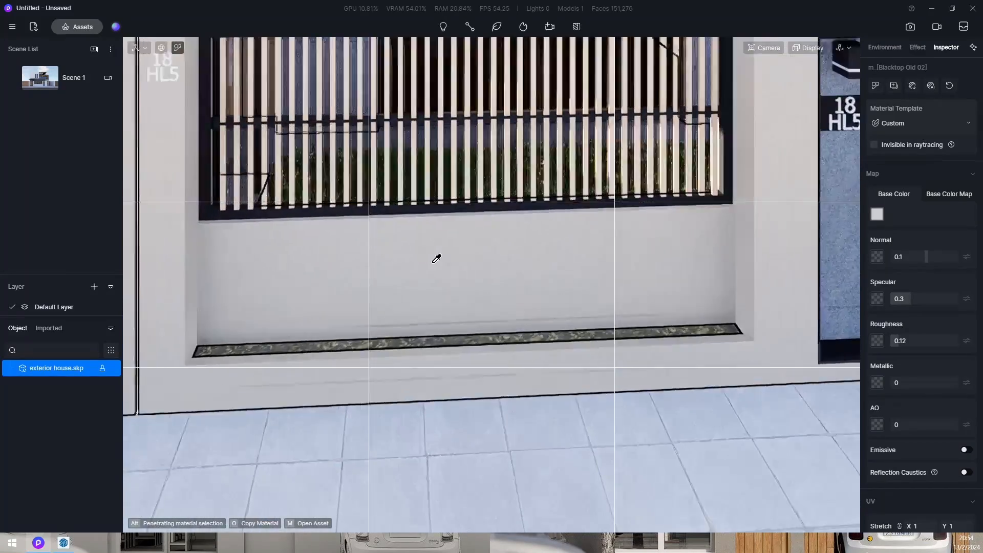
{"action": "middle_click_drag", "start_coordinate": [527, 302], "coordinate": [463, 394]}
{"action": "scroll", "coordinate": [746, 391], "scroll_direction": "down", "scroll_amount": 3}
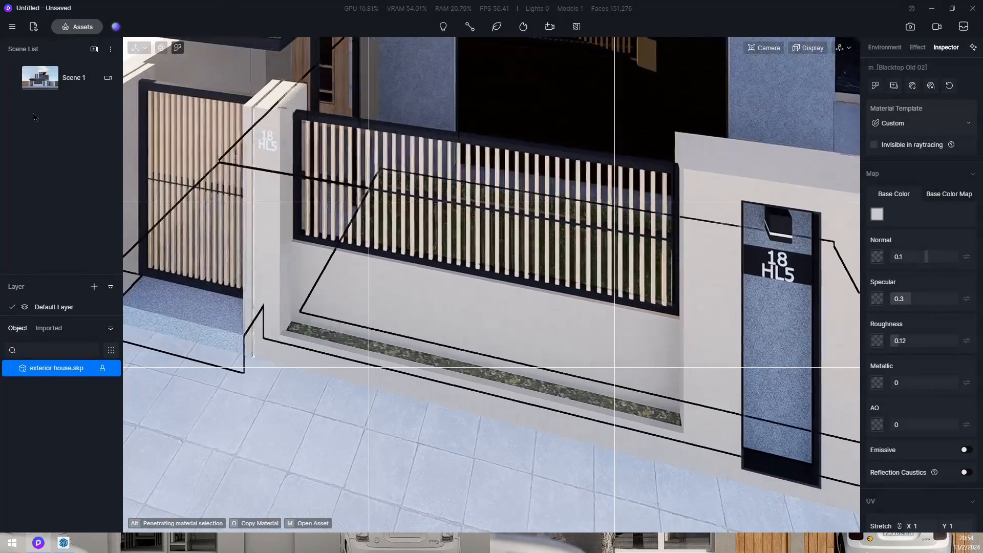
{"action": "left_click", "coordinate": [71, 27]}
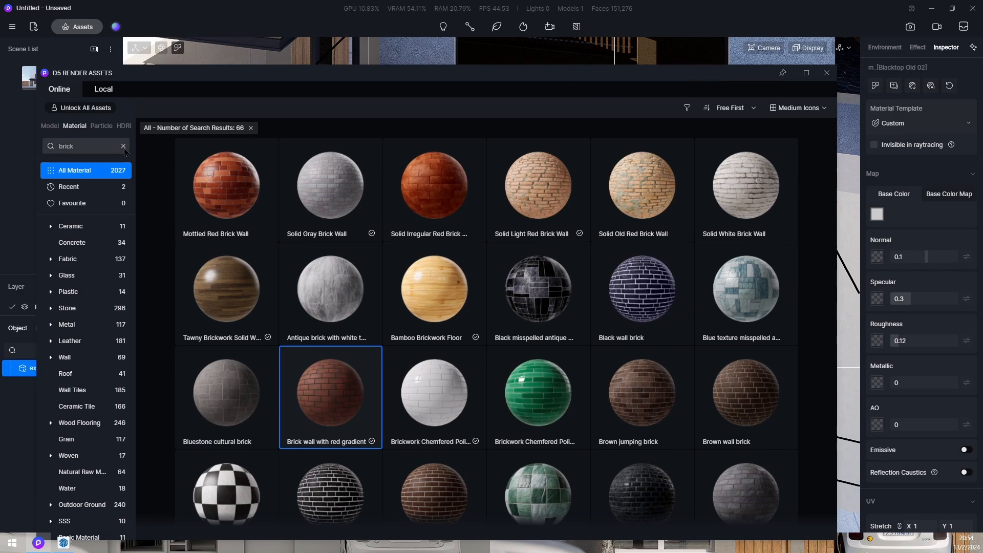
{"action": "left_click", "coordinate": [124, 146]}
{"action": "left_click", "coordinate": [50, 125]}
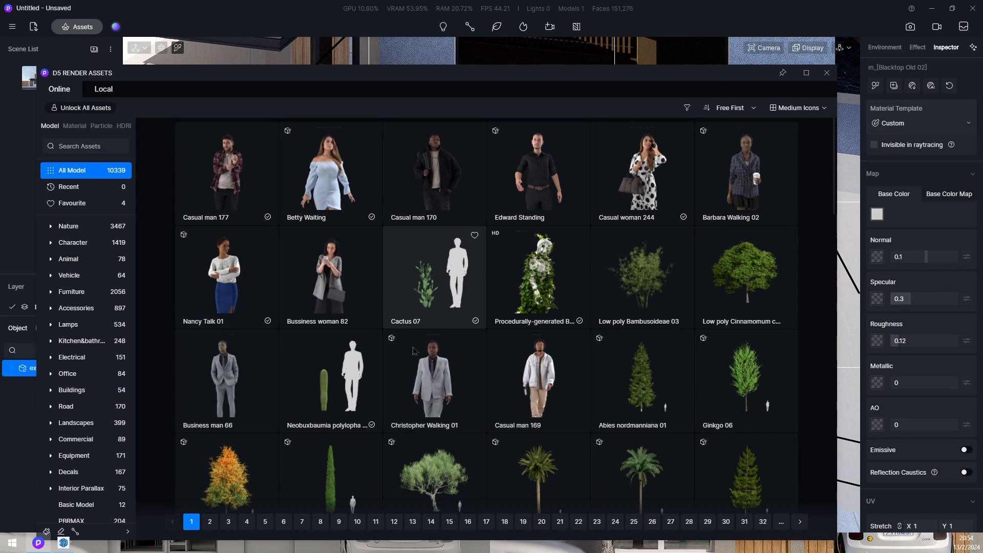
Step: Try placing a single Neobuxbaumia polylopha 01 cactus in the planter strip below the front fence, then delete it
{"action": "left_click", "coordinate": [330, 379]}
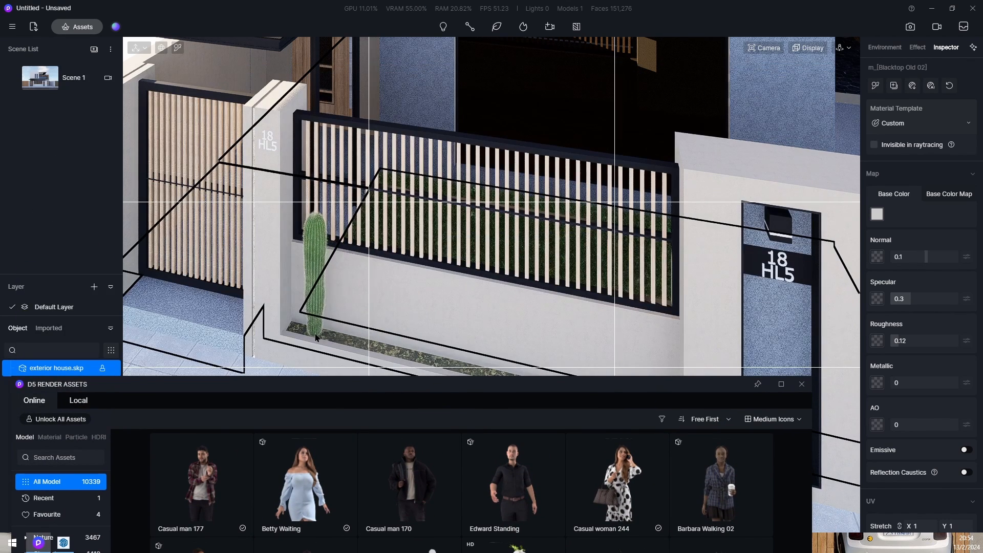
{"action": "left_click", "coordinate": [316, 338]}
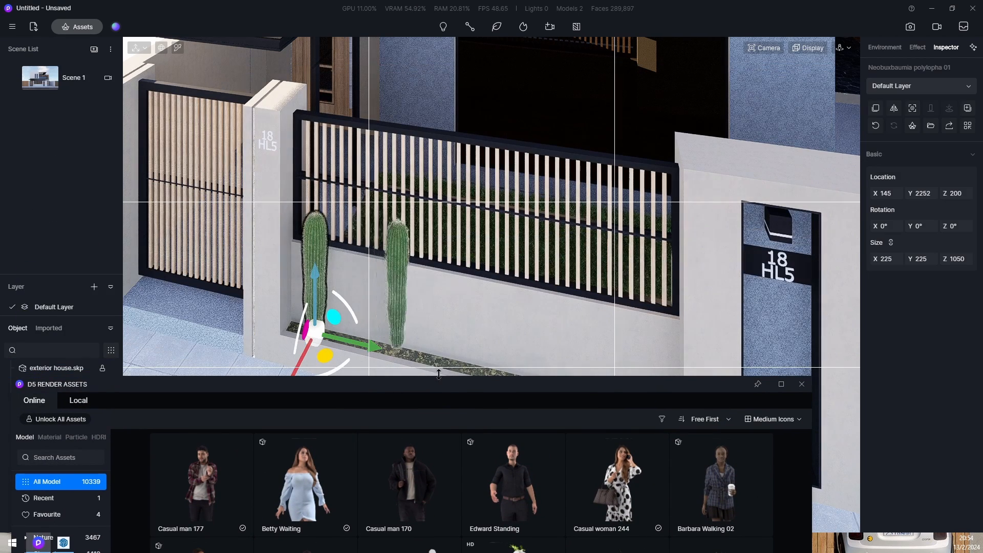
{"action": "left_click", "coordinate": [802, 384]}
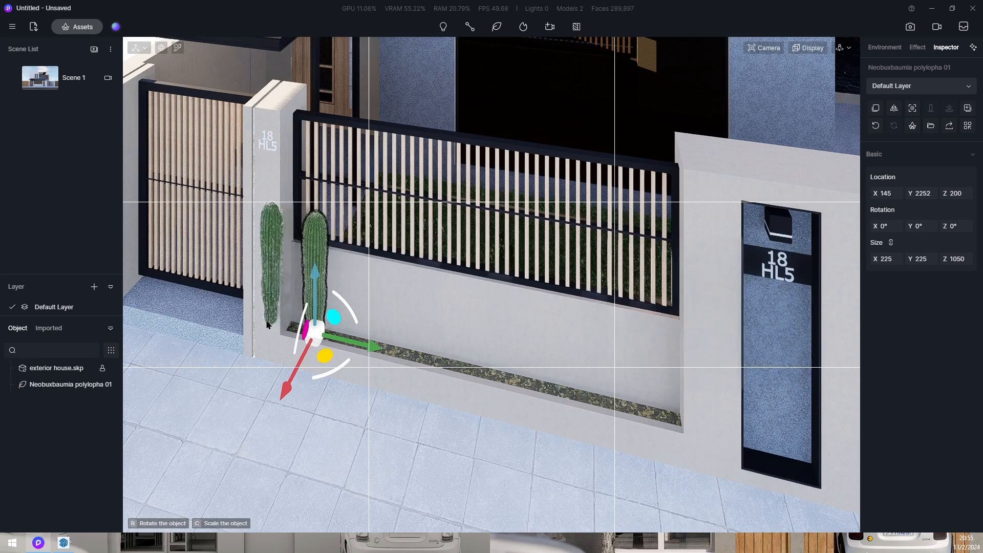
{"action": "key", "text": "Delete"}
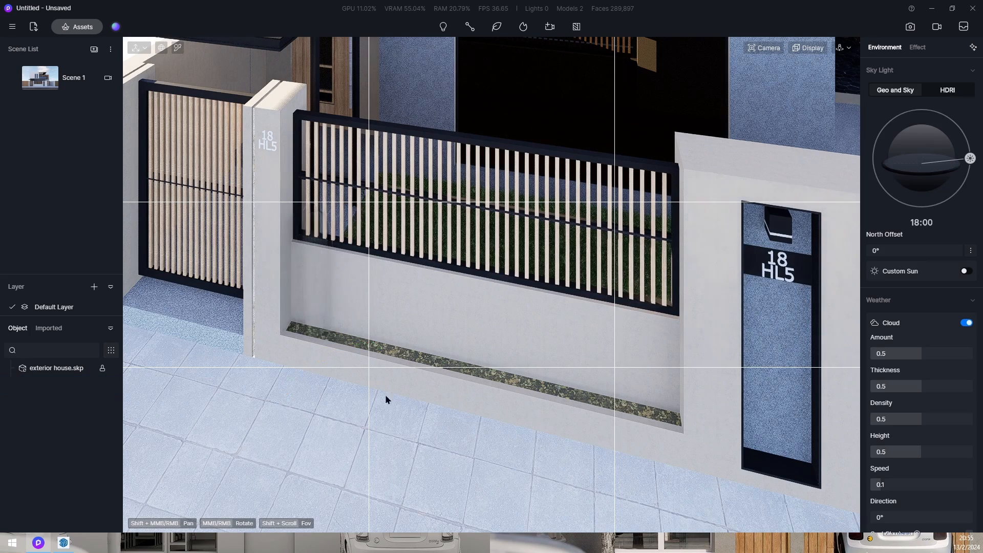
Step: Start a vegetation path from the online model assets using the Neobuxbaumia polylopha and Cactus 07 models
{"action": "left_click", "coordinate": [72, 30]}
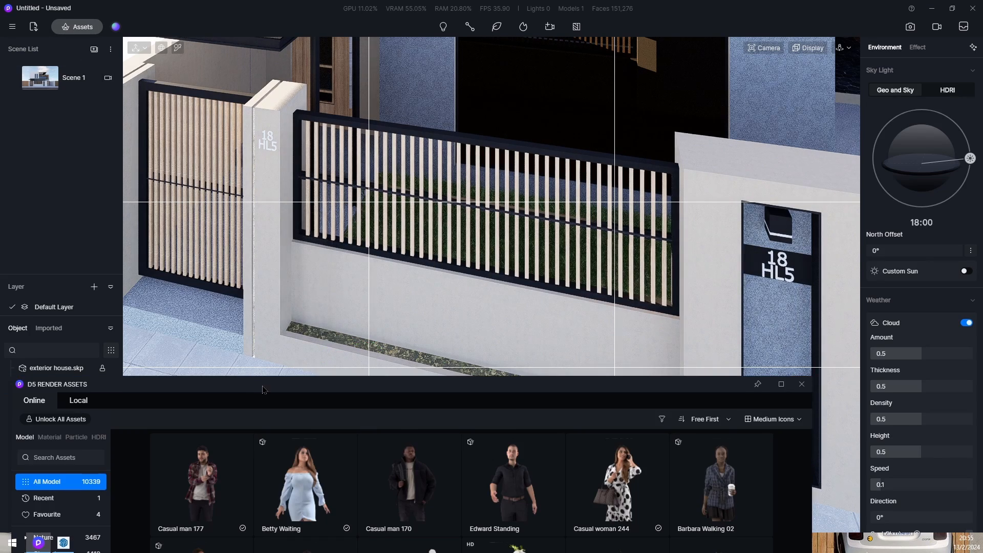
{"action": "left_click_drag", "start_coordinate": [262, 387], "coordinate": [631, 111]}
{"action": "left_click_drag", "start_coordinate": [466, 113], "coordinate": [519, 49]}
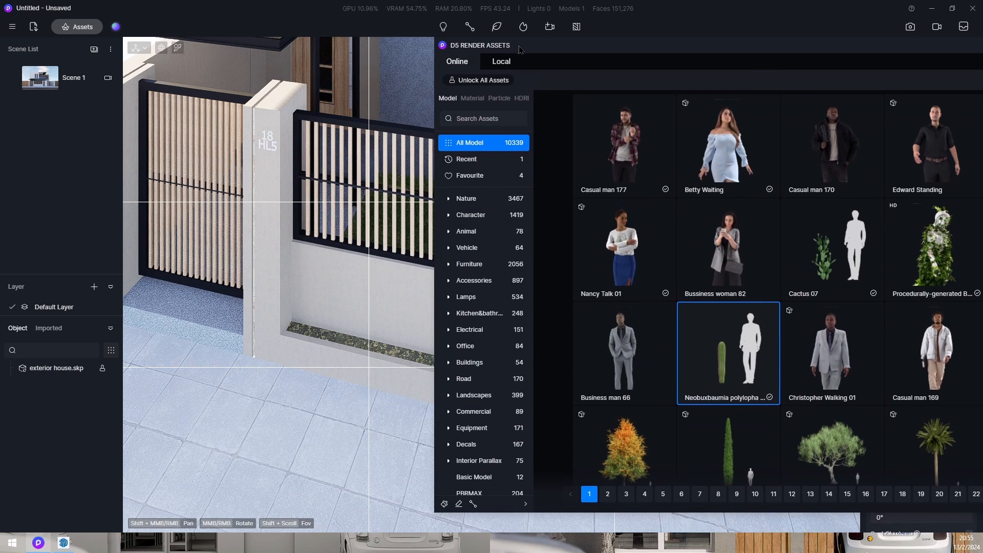
{"action": "left_click", "coordinate": [472, 504]}
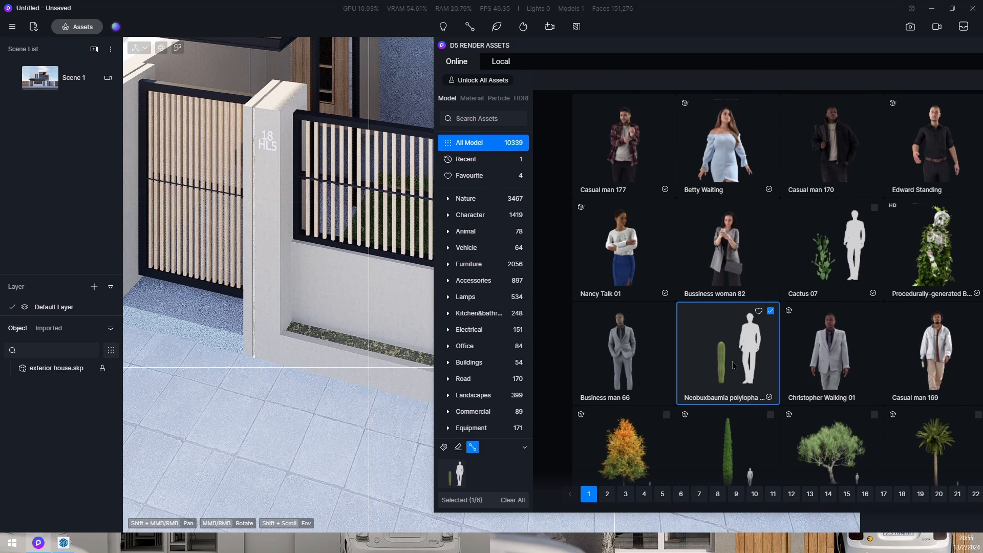
{"action": "left_click_drag", "start_coordinate": [780, 45], "coordinate": [568, 28]}
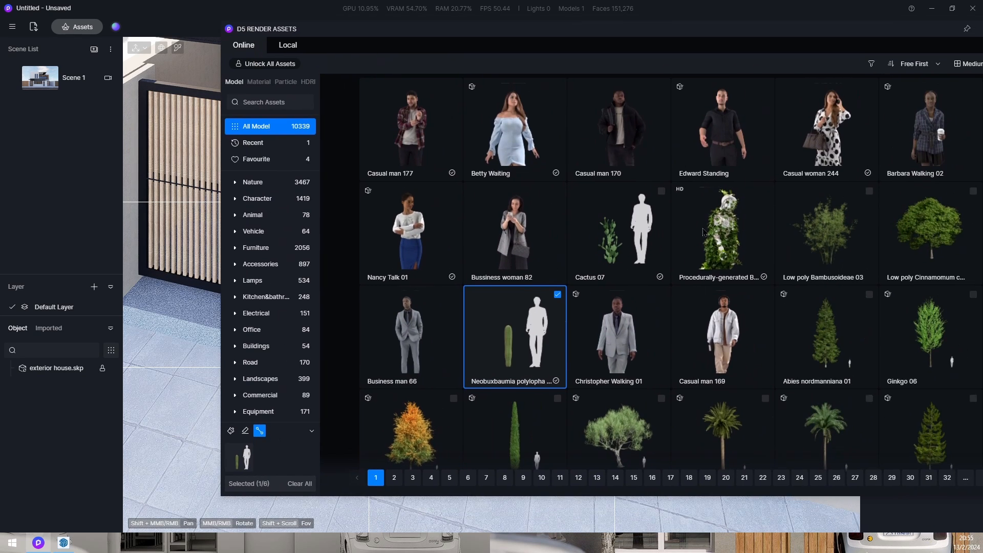
{"action": "scroll", "coordinate": [714, 297], "scroll_direction": "down", "scroll_amount": 4}
{"action": "scroll", "coordinate": [716, 299], "scroll_direction": "down", "scroll_amount": 3}
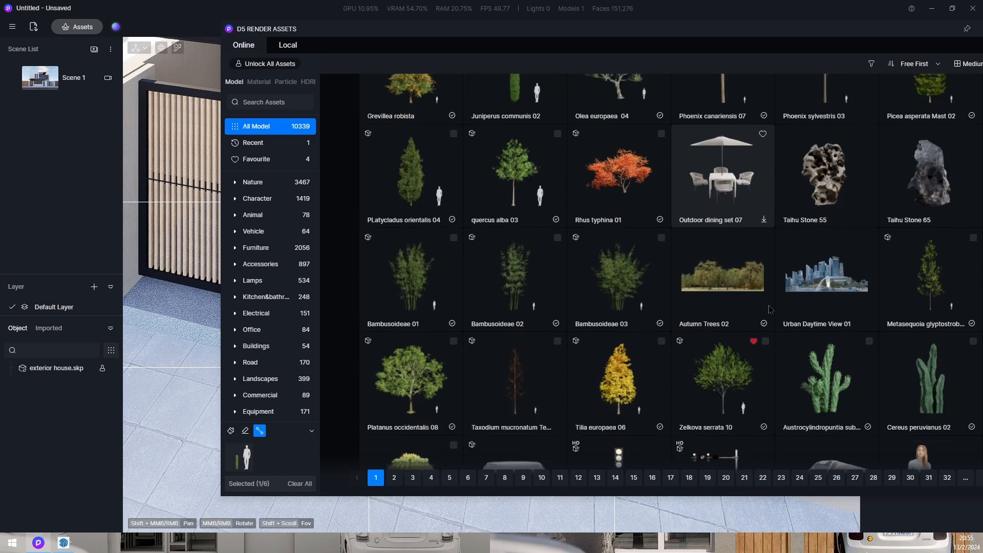
{"action": "scroll", "coordinate": [775, 308], "scroll_direction": "up", "scroll_amount": 5}
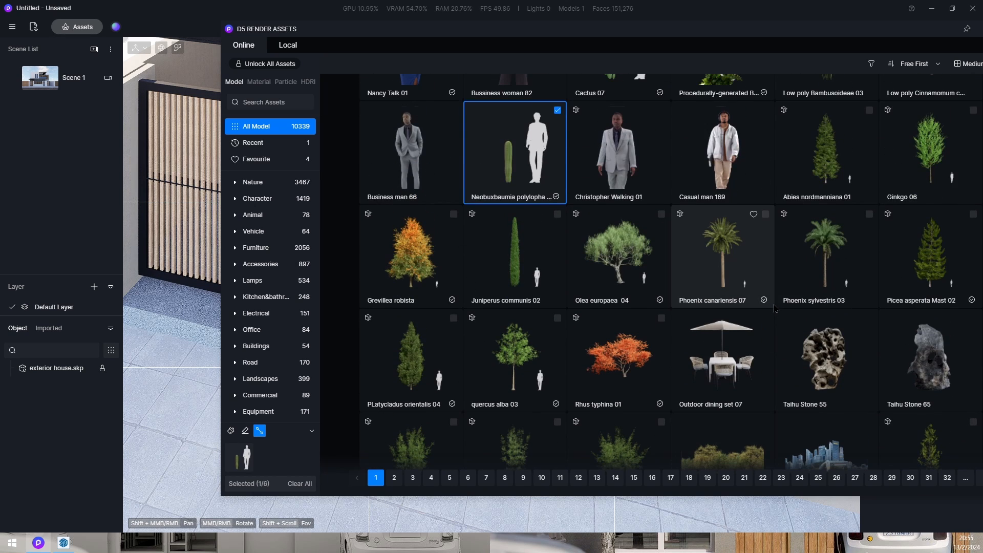
{"action": "scroll", "coordinate": [775, 309], "scroll_direction": "up", "scroll_amount": 2}
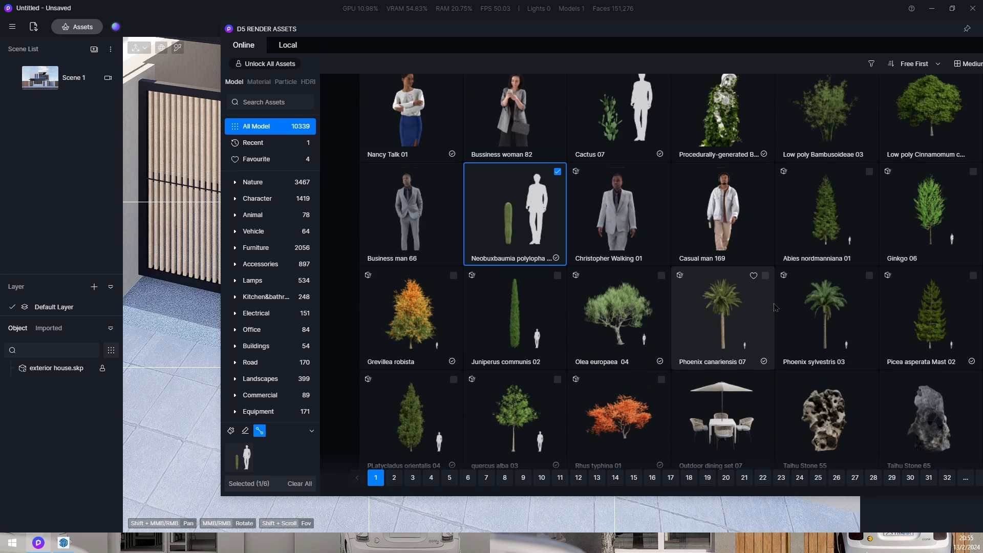
{"action": "left_click", "coordinate": [636, 148]}
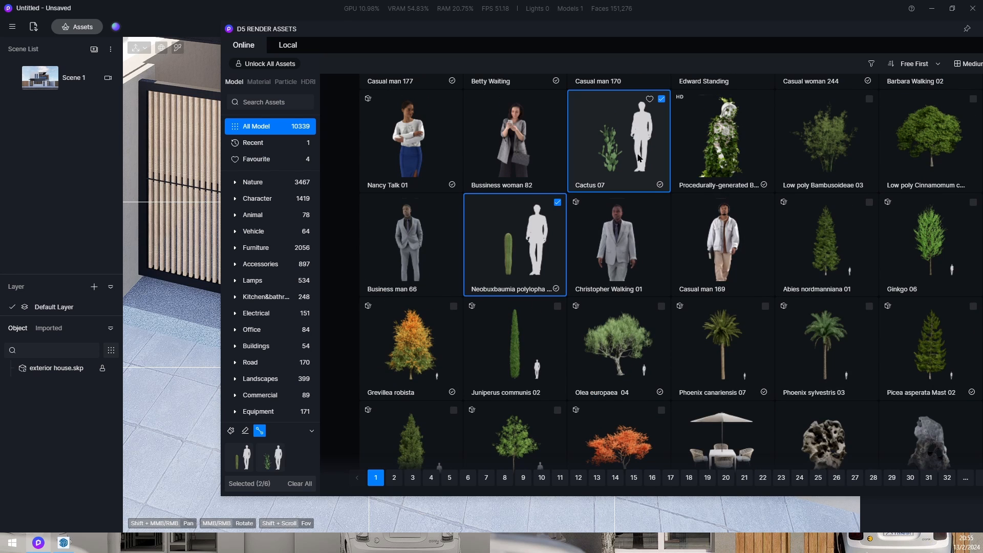
Step: Draw the vegetation path along the planter strip below the front fence, from the gate pillar to the house-number wall
{"action": "left_click_drag", "start_coordinate": [791, 29], "coordinate": [637, 522]}
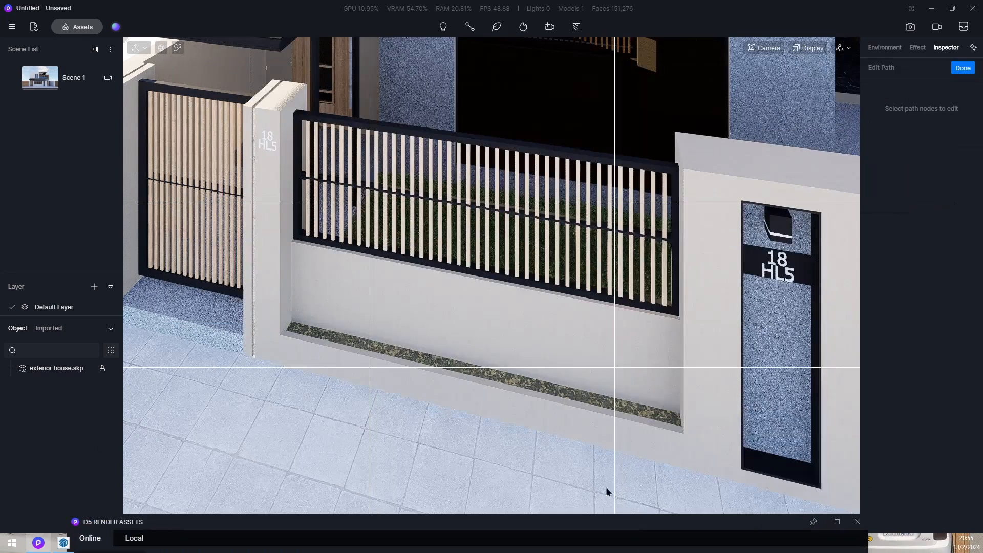
{"action": "scroll", "coordinate": [341, 348], "scroll_direction": "up", "scroll_amount": 5}
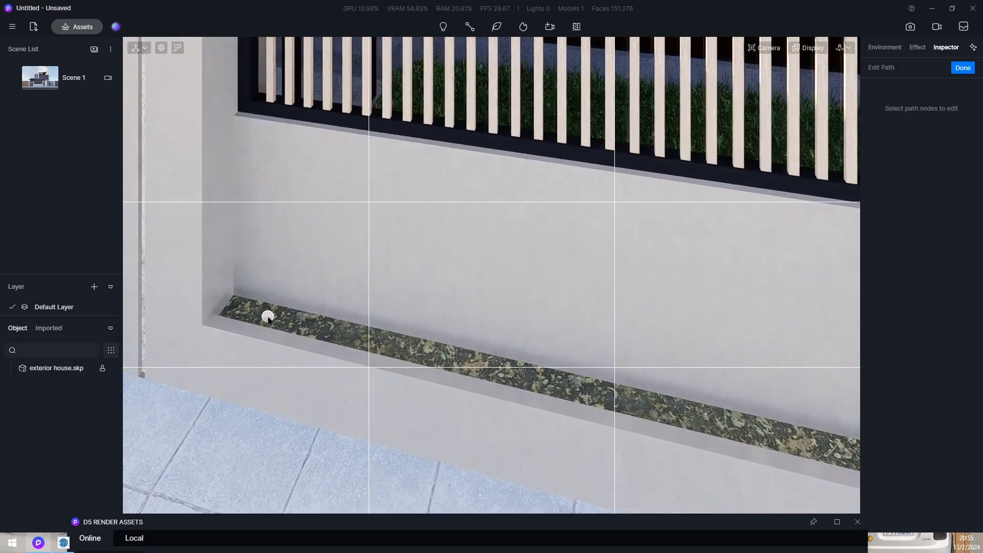
{"action": "left_click", "coordinate": [262, 316]}
{"action": "scroll", "coordinate": [135, 313], "scroll_direction": "down", "scroll_amount": 3}
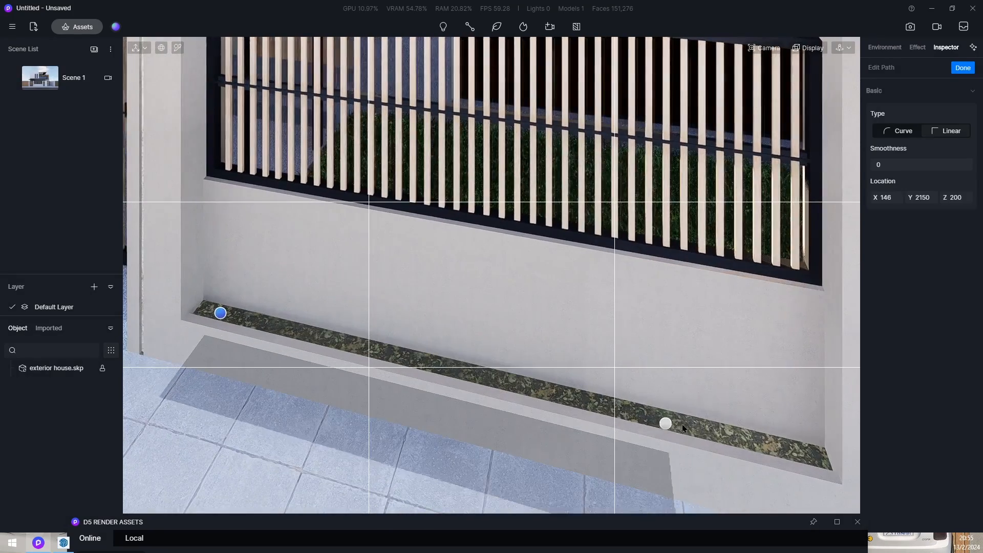
{"action": "right_click_drag", "start_coordinate": [799, 451], "coordinate": [684, 472]}
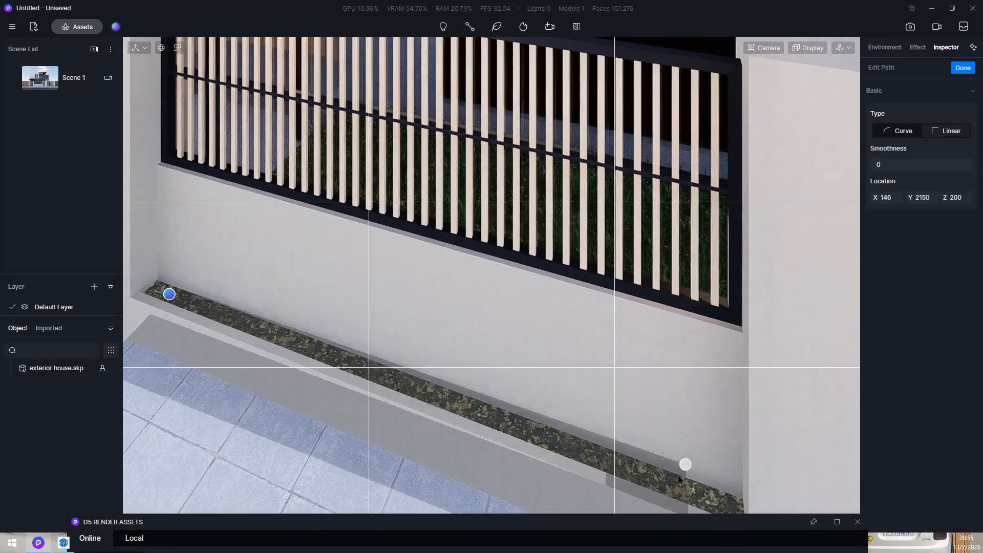
{"action": "left_click", "coordinate": [699, 493]}
{"action": "scroll", "coordinate": [692, 479], "scroll_direction": "down", "scroll_amount": 2}
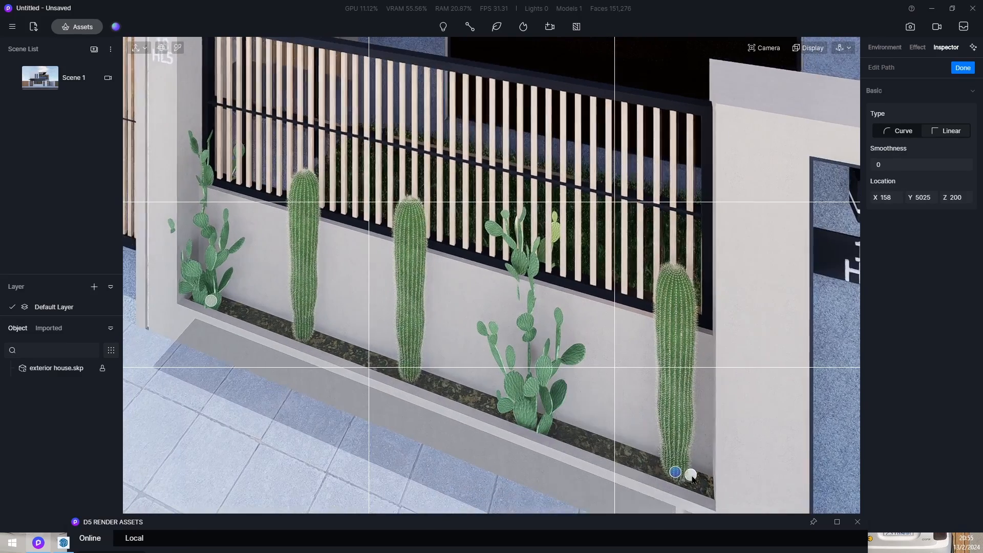
{"action": "right_click", "coordinate": [702, 507]}
{"action": "scroll", "coordinate": [663, 430], "scroll_direction": "down", "scroll_amount": 3}
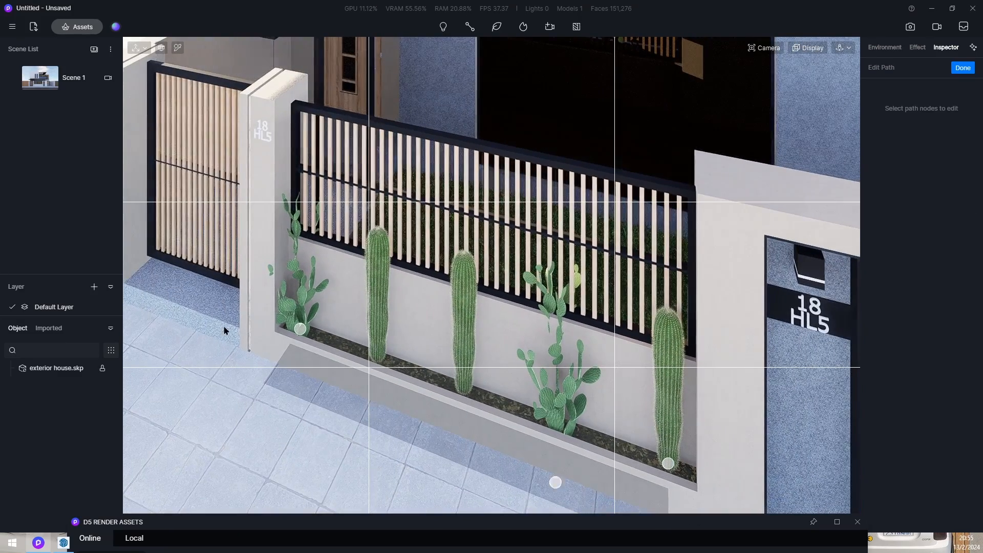
Step: Reduce the size of the cacti on the vegetation path to 0.74
{"action": "left_click", "coordinate": [562, 429]}
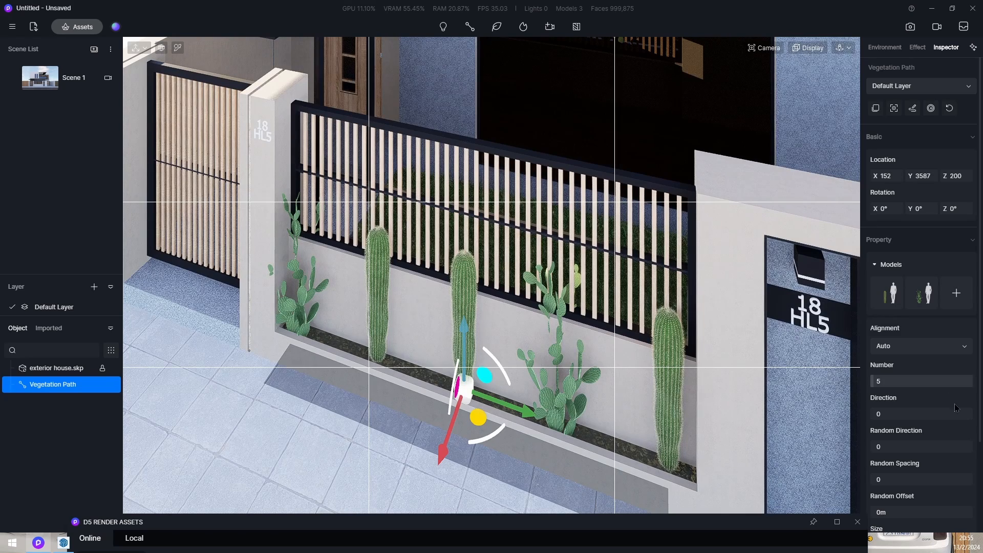
{"action": "scroll", "coordinate": [927, 389], "scroll_direction": "down", "scroll_amount": 2}
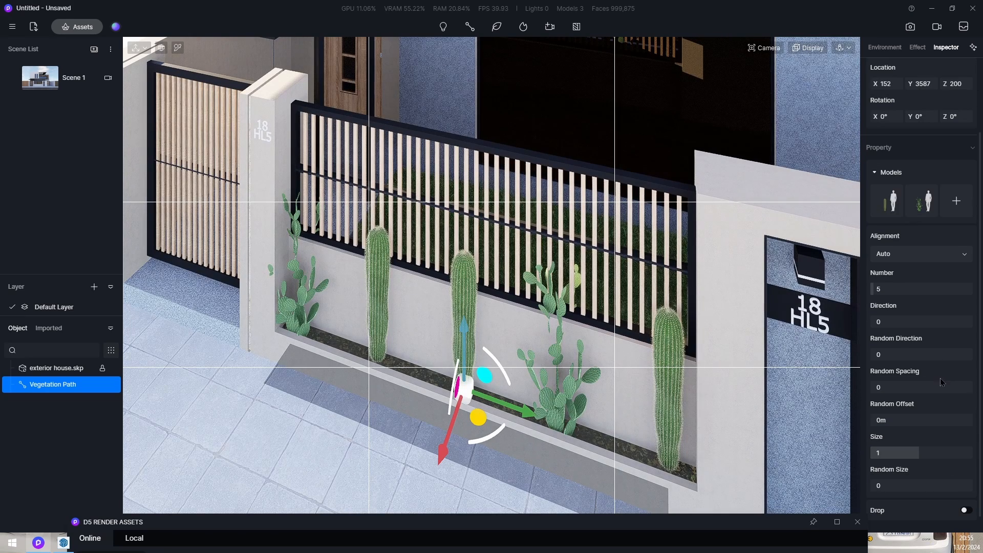
{"action": "left_click_drag", "start_coordinate": [926, 458], "coordinate": [905, 464]}
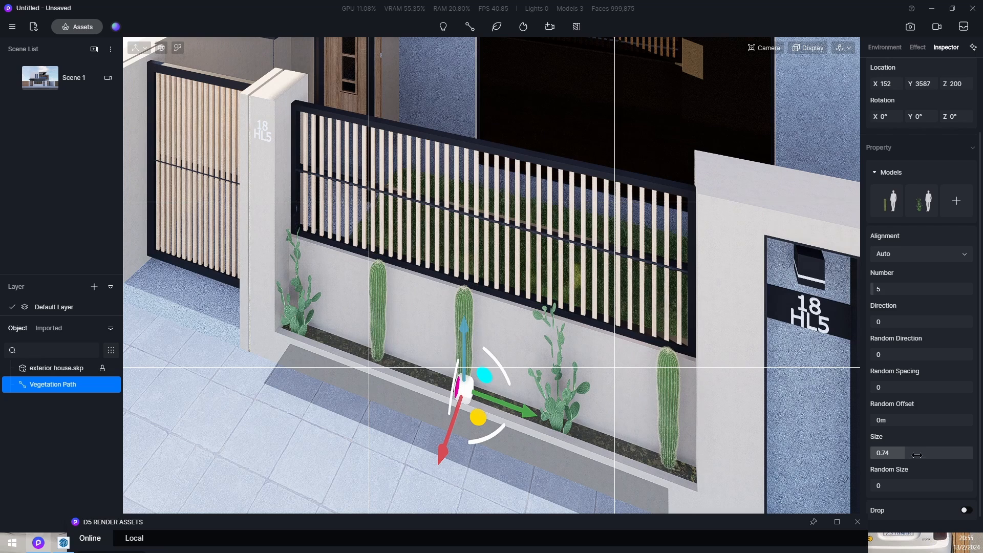
Step: Set the vegetation path's random spacing to 0.23, the number of plants to 9 and the random direction to 1
{"action": "left_click_drag", "start_coordinate": [885, 392], "coordinate": [898, 389]}
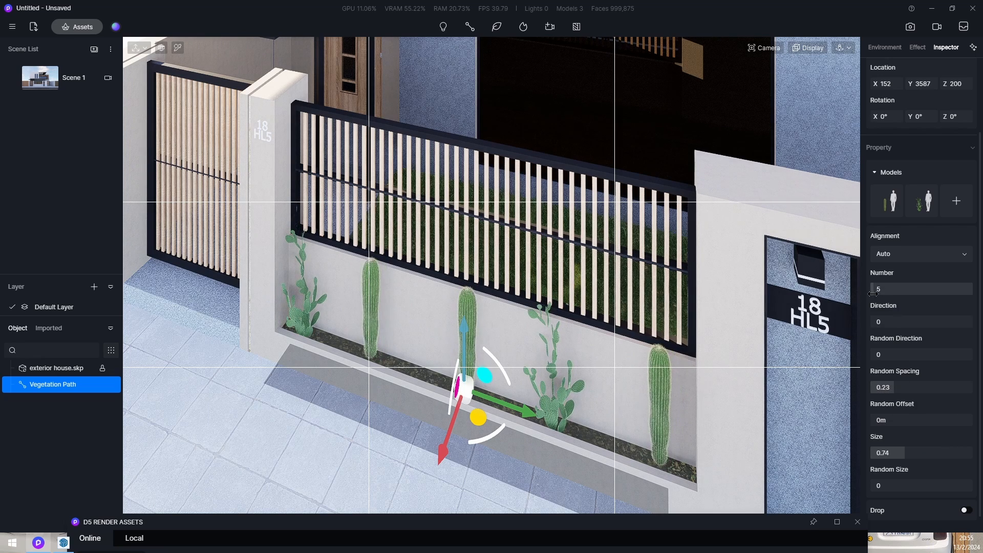
{"action": "left_click_drag", "start_coordinate": [873, 292], "coordinate": [879, 297]}
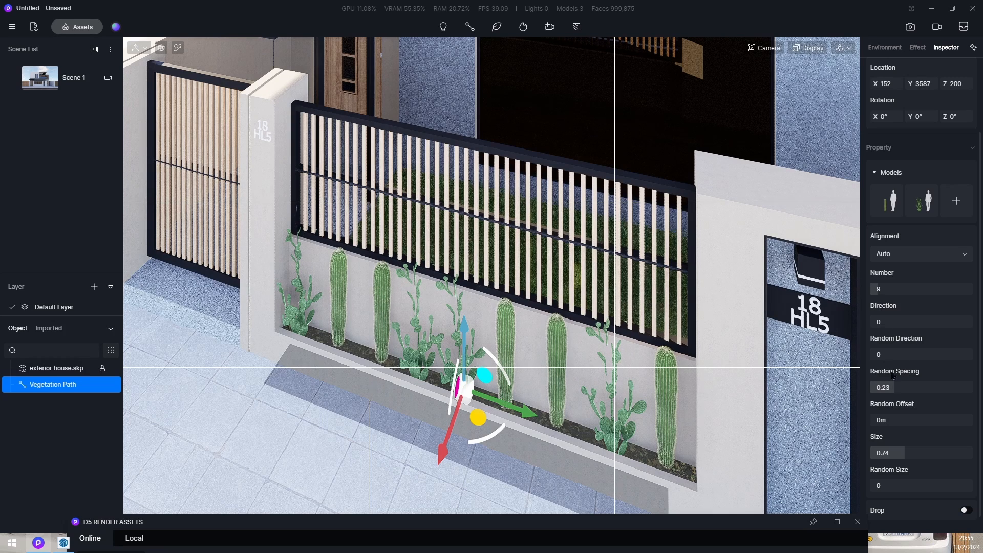
{"action": "left_click_drag", "start_coordinate": [884, 354], "coordinate": [970, 354]}
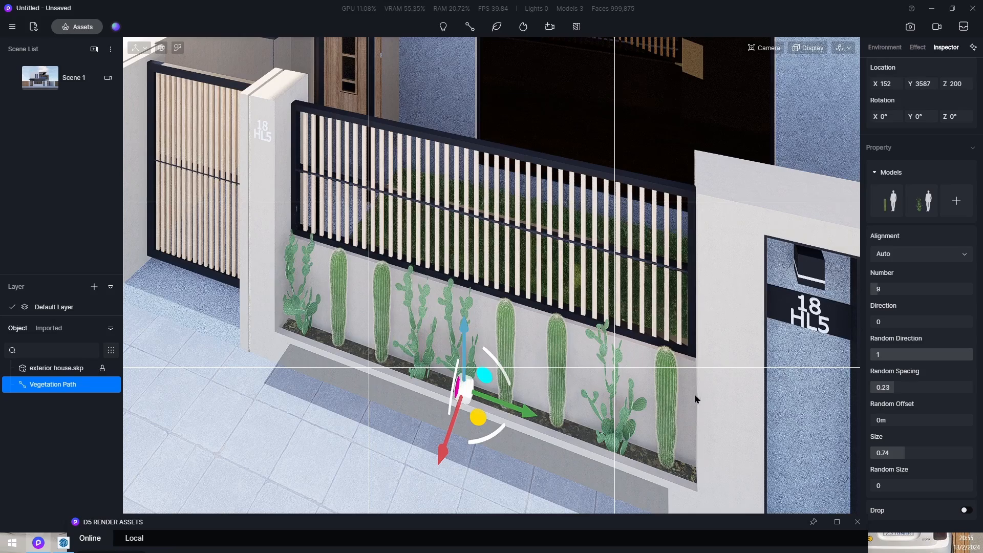
{"action": "scroll", "coordinate": [696, 396], "scroll_direction": "down", "scroll_amount": 3}
{"action": "right_click_drag", "start_coordinate": [736, 397], "coordinate": [653, 238]}
{"action": "left_click", "coordinate": [709, 328]}
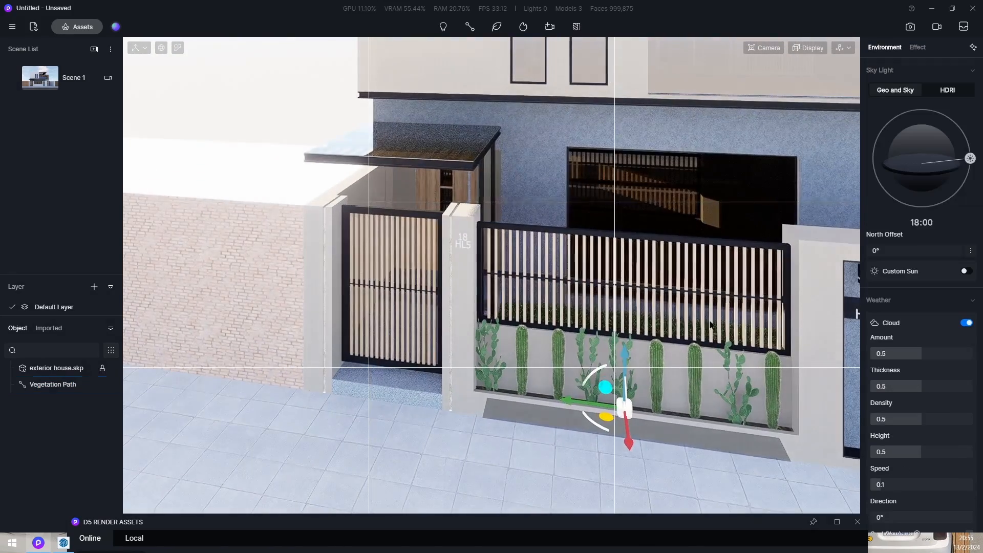
Step: Set the metallic value of the house-number lettering material on the gate pillar to 1
{"action": "right_click_drag", "start_coordinate": [579, 353], "coordinate": [730, 342]}
{"action": "scroll", "coordinate": [730, 343], "scroll_direction": "down", "scroll_amount": 5}
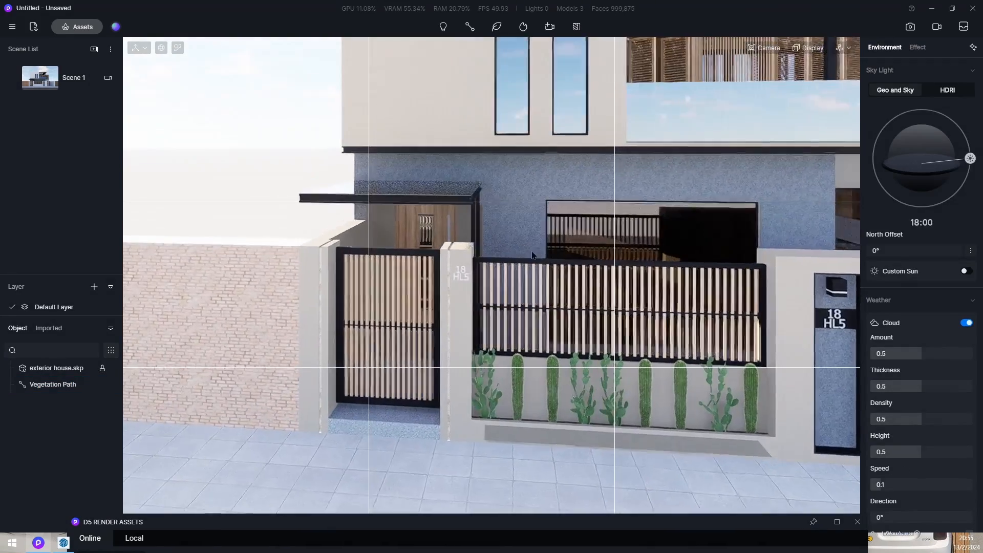
{"action": "scroll", "coordinate": [485, 299], "scroll_direction": "up", "scroll_amount": 5}
{"action": "scroll", "coordinate": [486, 300], "scroll_direction": "up", "scroll_amount": 5}
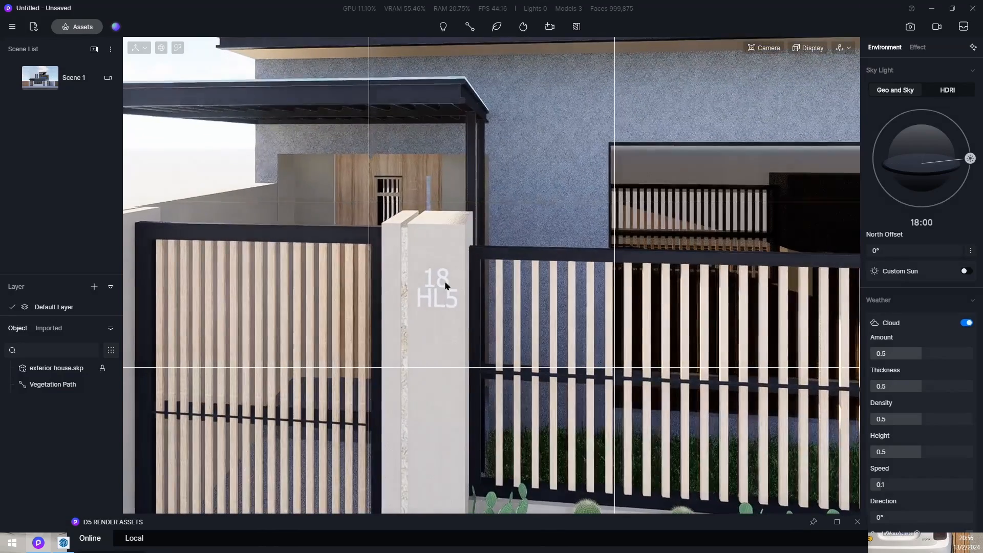
{"action": "left_click", "coordinate": [444, 281]}
{"action": "scroll", "coordinate": [444, 278], "scroll_direction": "up", "scroll_amount": 5}
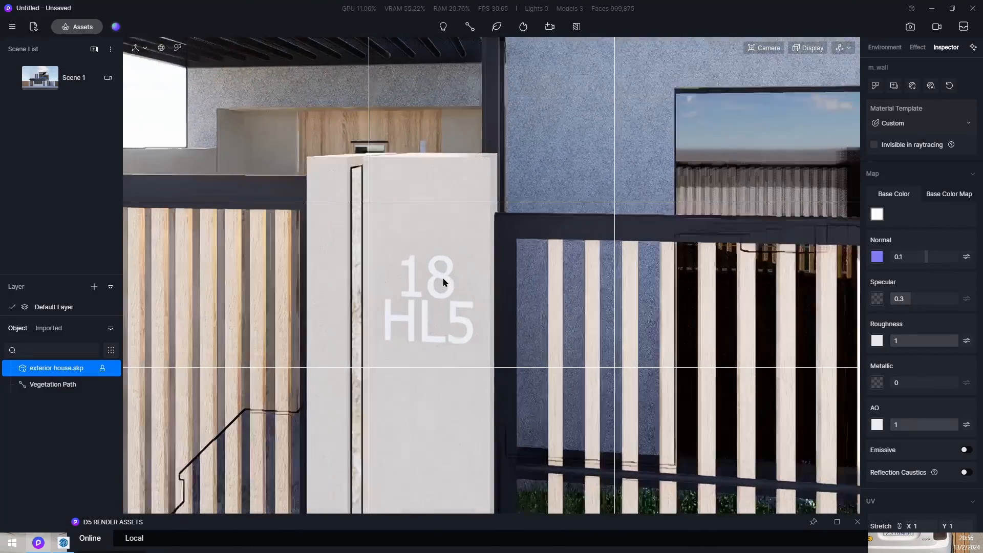
{"action": "left_click", "coordinate": [443, 277]}
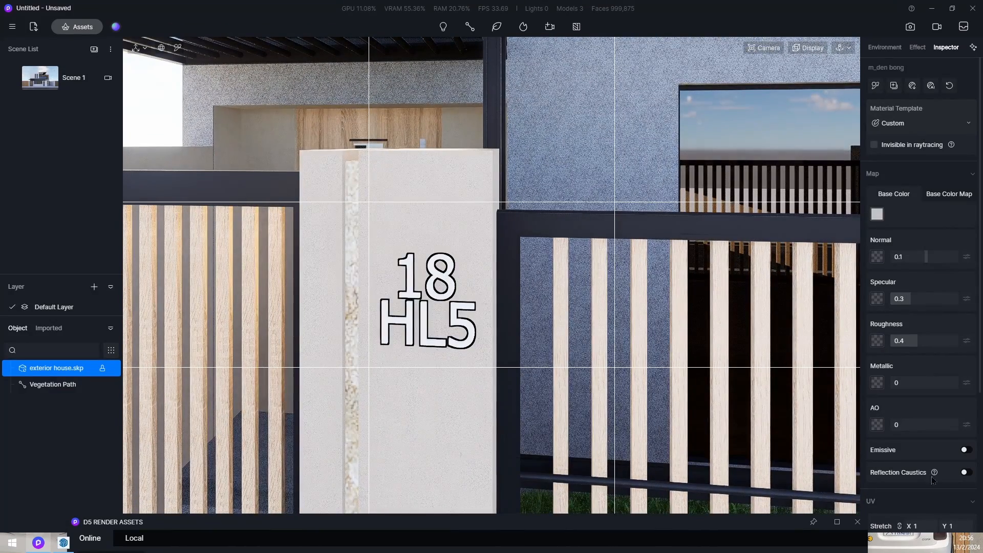
{"action": "left_click_drag", "start_coordinate": [902, 382], "coordinate": [958, 381]}
{"action": "scroll", "coordinate": [361, 299], "scroll_direction": "down", "scroll_amount": 10}
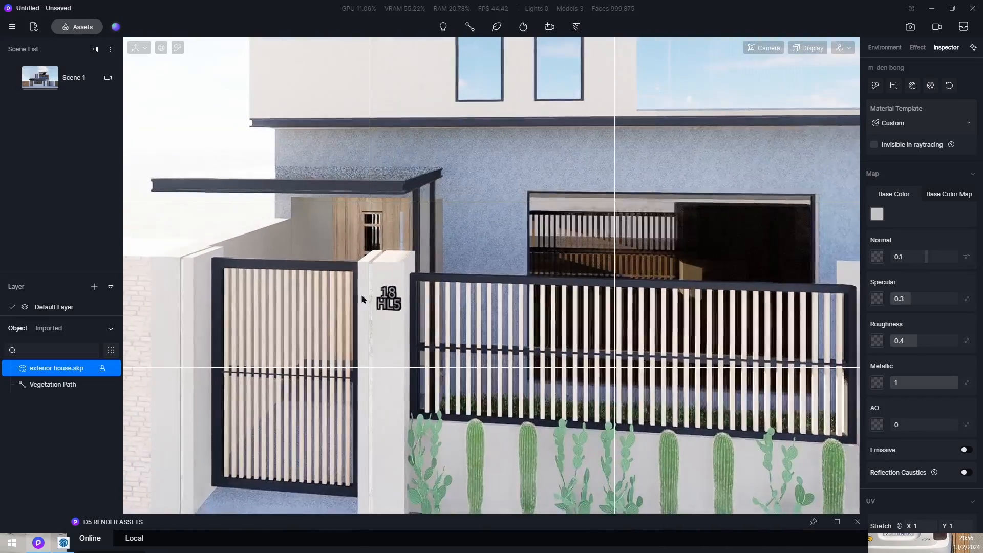
Step: Darken the base color of the balcony's wood parquet floor to an HSV value of 69
{"action": "middle_click_drag", "start_coordinate": [361, 295], "coordinate": [298, 324]}
{"action": "scroll", "coordinate": [252, 318], "scroll_direction": "down", "scroll_amount": 5}
{"action": "scroll", "coordinate": [252, 318], "scroll_direction": "down", "scroll_amount": 5}
{"action": "scroll", "coordinate": [438, 209], "scroll_direction": "up", "scroll_amount": 12}
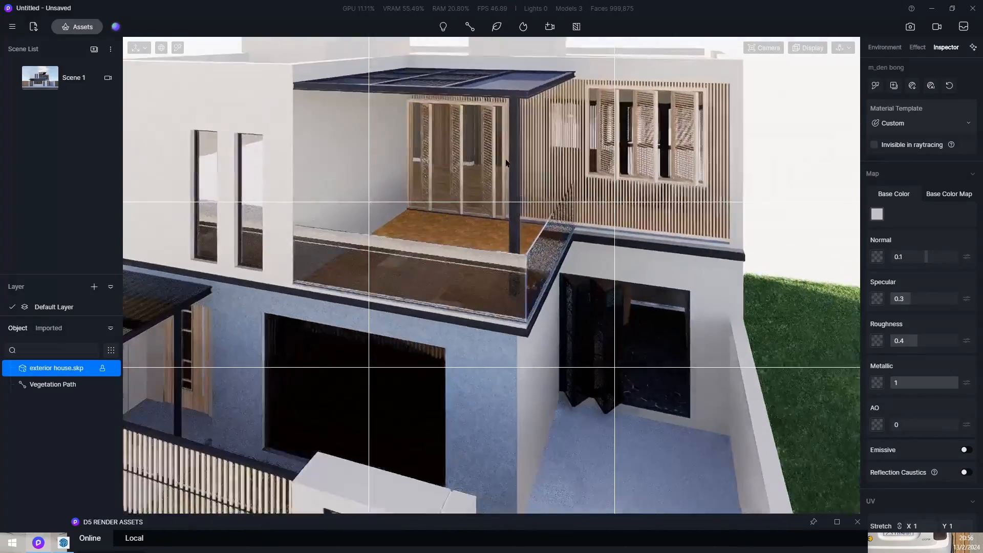
{"action": "scroll", "coordinate": [441, 323], "scroll_direction": "down", "scroll_amount": 8}
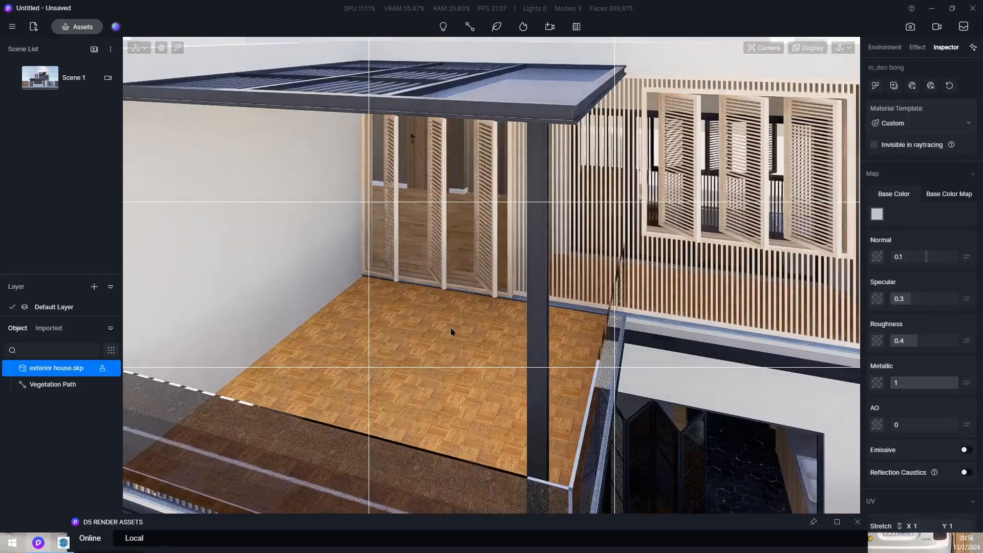
{"action": "left_click", "coordinate": [446, 364]}
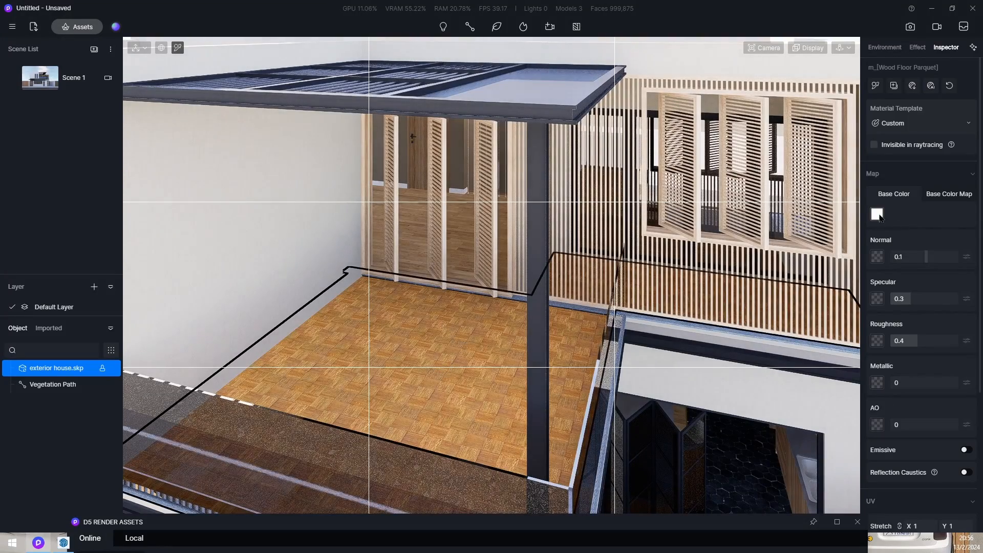
{"action": "left_click", "coordinate": [877, 214]}
{"action": "left_click_drag", "start_coordinate": [869, 254], "coordinate": [869, 264]}
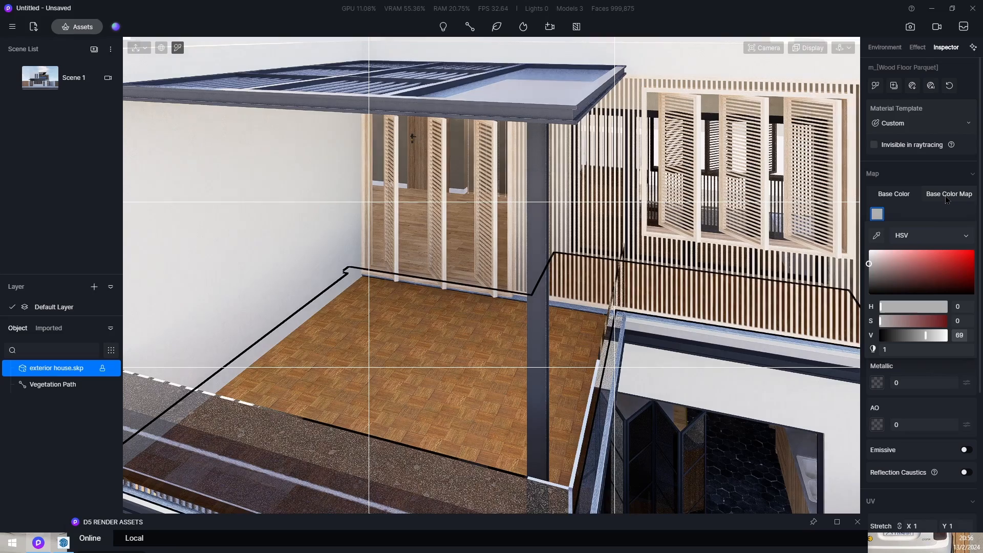
Step: Set the parquet floor texture's UV stretch to 0.5 in both X and Y
{"action": "scroll", "coordinate": [920, 424], "scroll_direction": "down", "scroll_amount": 3}
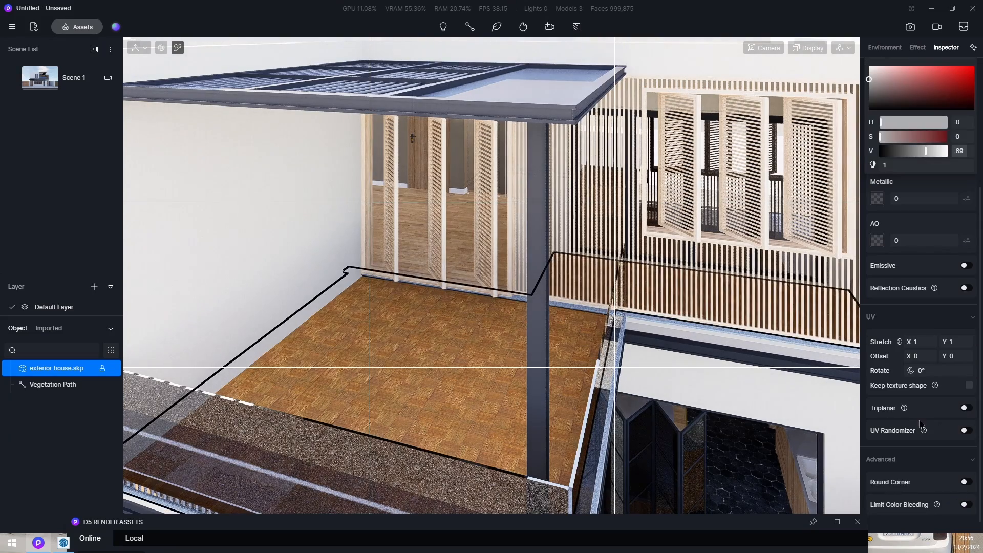
{"action": "left_click", "coordinate": [918, 343]}
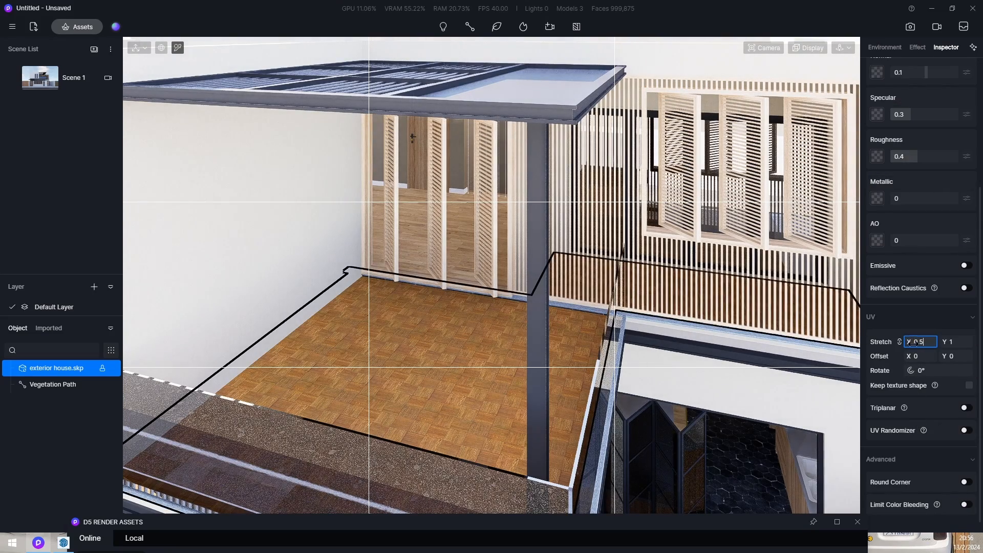
{"action": "type", "text": "0.5"}
{"action": "key", "text": "Return"}
{"action": "scroll", "coordinate": [548, 223], "scroll_direction": "down", "scroll_amount": 5}
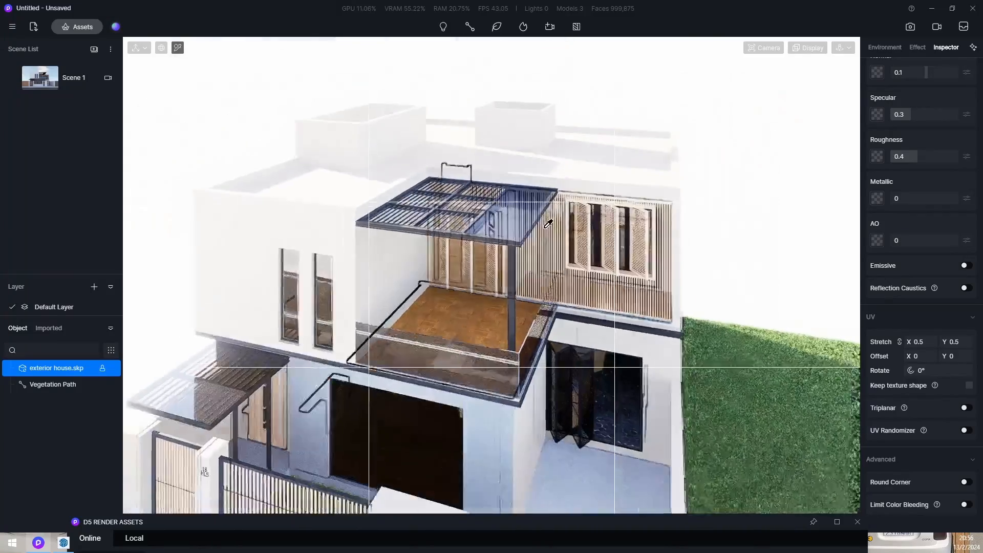
Step: Set the dark hexagonal floor tile material behind the folding doors to roughness 0.18 and specular 0.57
{"action": "scroll", "coordinate": [277, 295], "scroll_direction": "up", "scroll_amount": 8}
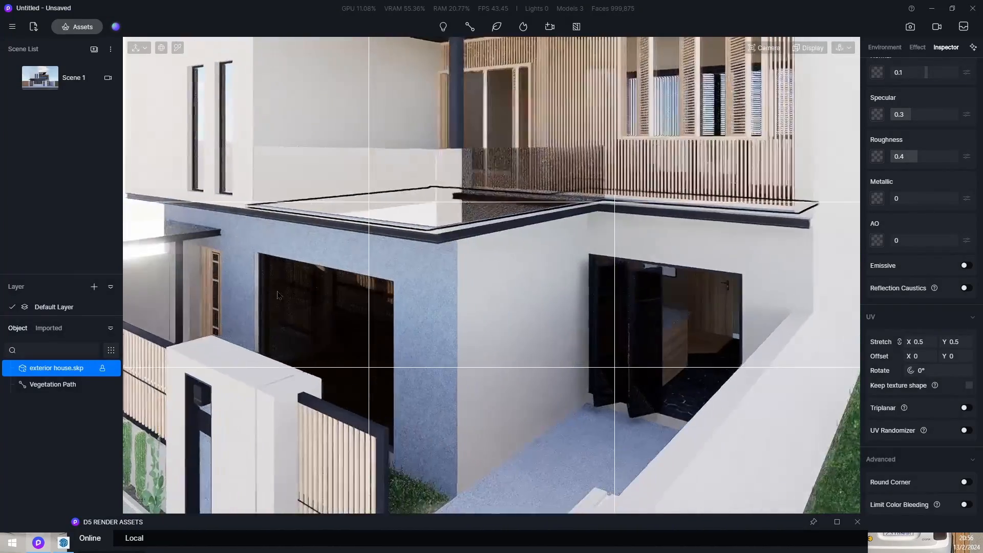
{"action": "scroll", "coordinate": [563, 394], "scroll_direction": "up", "scroll_amount": 4}
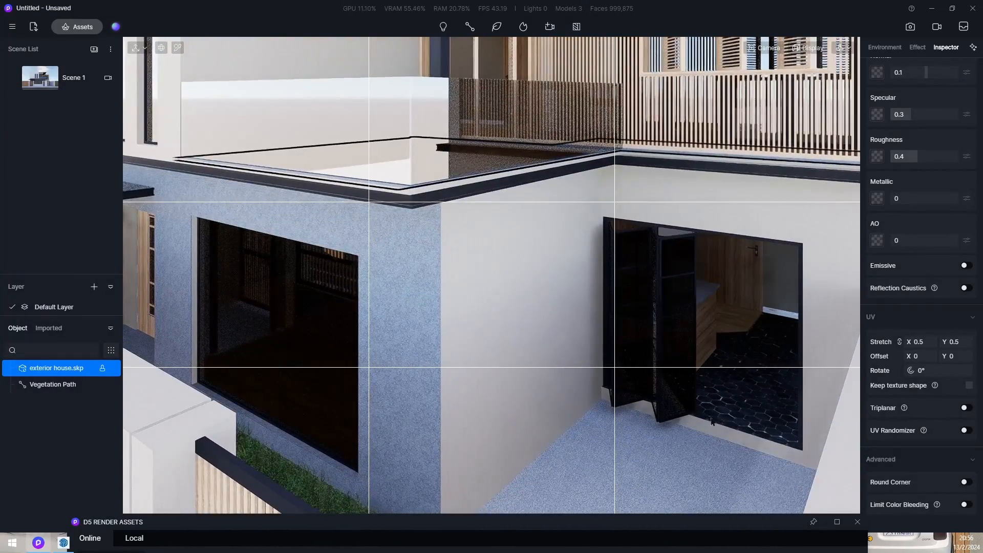
{"action": "scroll", "coordinate": [711, 420], "scroll_direction": "up", "scroll_amount": 5}
{"action": "key", "text": "Escape"}
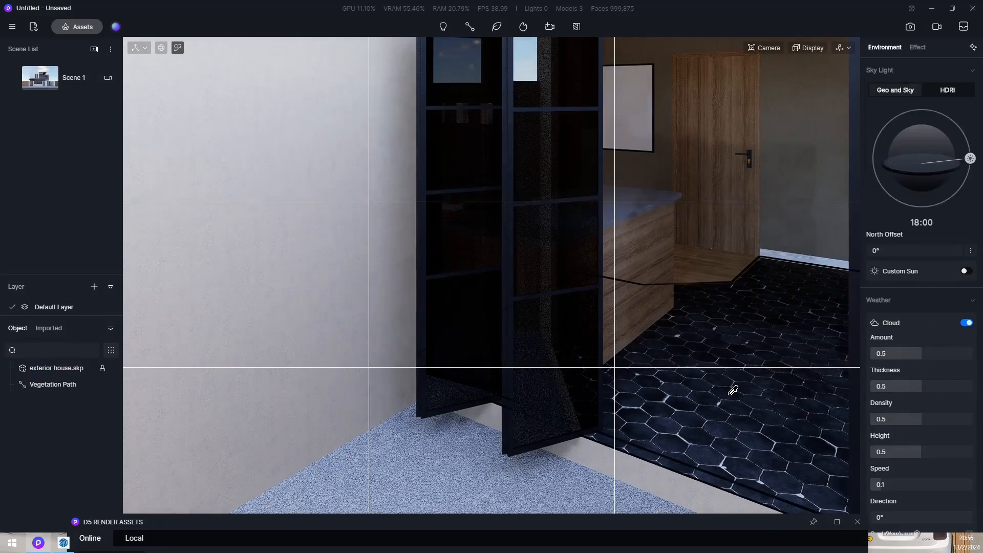
{"action": "left_click", "coordinate": [733, 390]}
{"action": "scroll", "coordinate": [922, 356], "scroll_direction": "up", "scroll_amount": 2}
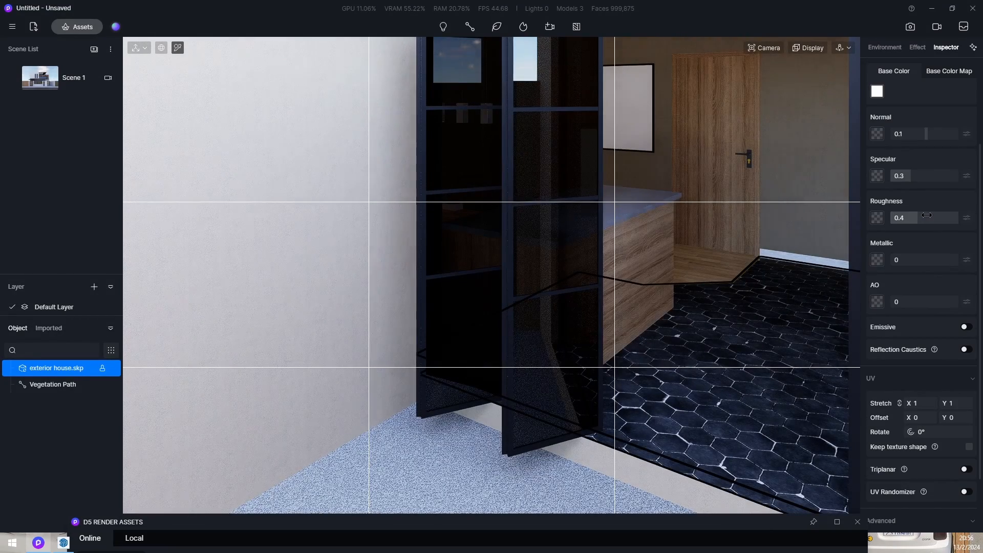
{"action": "left_click_drag", "start_coordinate": [931, 222], "coordinate": [902, 220]}
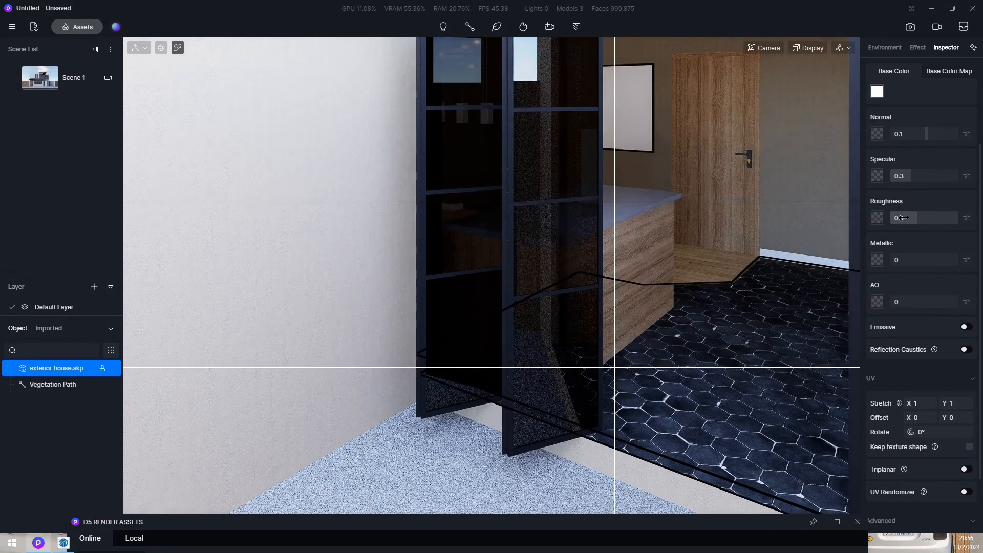
{"action": "left_click_drag", "start_coordinate": [912, 176], "coordinate": [929, 175]}
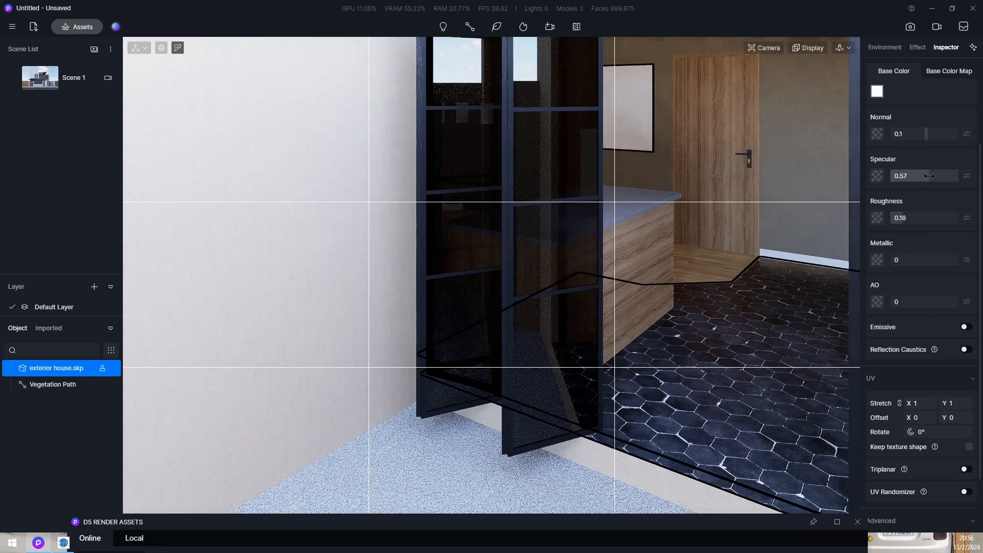
Step: Darken the base color of the gate's wood slats to an HSV value of 55 and set their roughness to 0.25
{"action": "scroll", "coordinate": [710, 298], "scroll_direction": "down", "scroll_amount": 5}
{"action": "scroll", "coordinate": [716, 295], "scroll_direction": "down", "scroll_amount": 4}
{"action": "right_click_drag", "start_coordinate": [727, 290], "coordinate": [686, 314]}
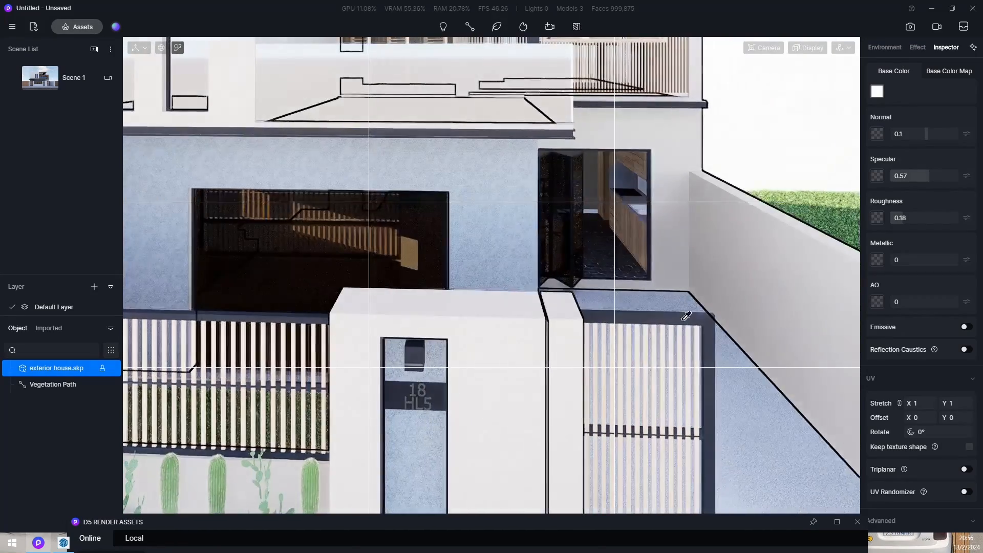
{"action": "scroll", "coordinate": [416, 252], "scroll_direction": "down", "scroll_amount": 6}
{"action": "scroll", "coordinate": [512, 331], "scroll_direction": "up", "scroll_amount": 8}
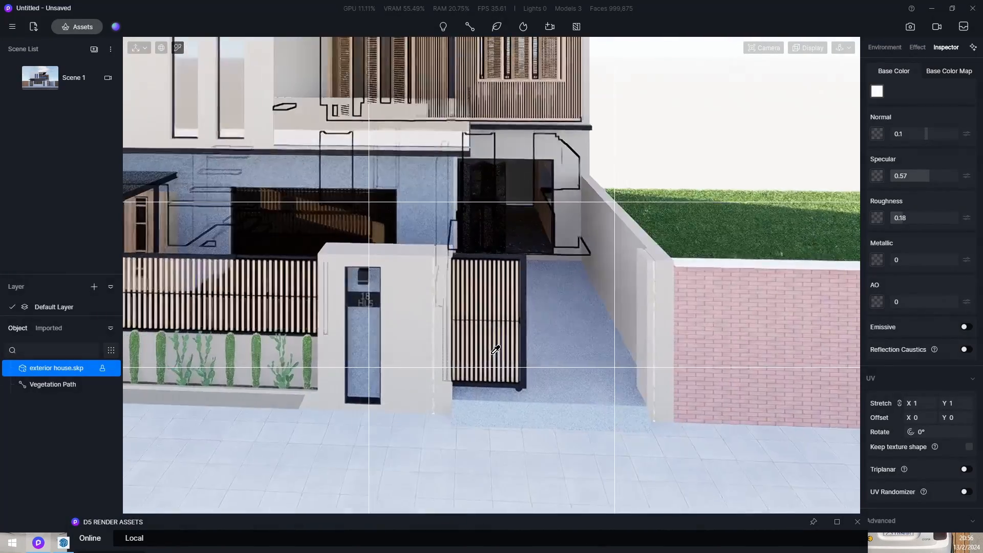
{"action": "left_click", "coordinate": [525, 261]}
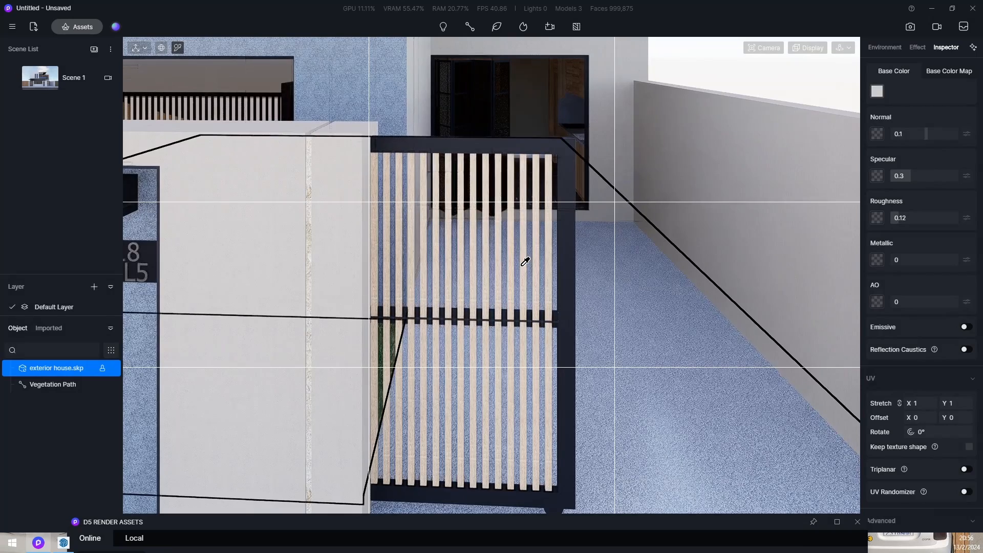
{"action": "left_click", "coordinate": [526, 262]}
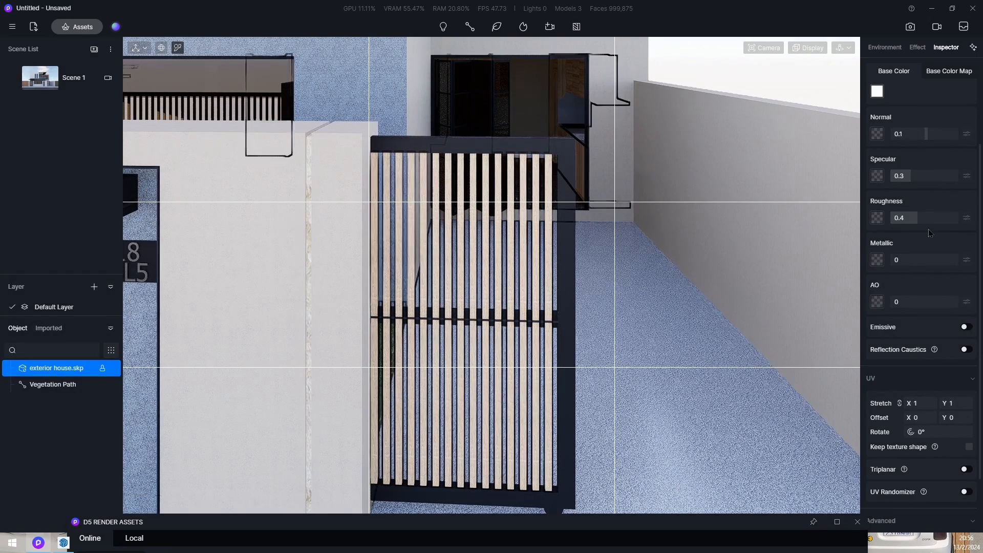
{"action": "left_click", "coordinate": [871, 92]}
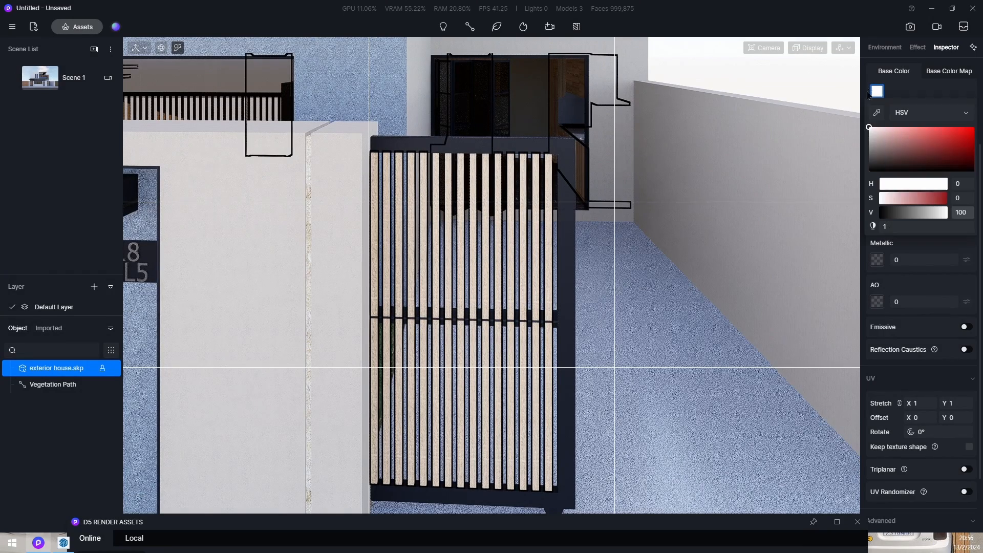
{"action": "left_click_drag", "start_coordinate": [867, 131], "coordinate": [860, 152]}
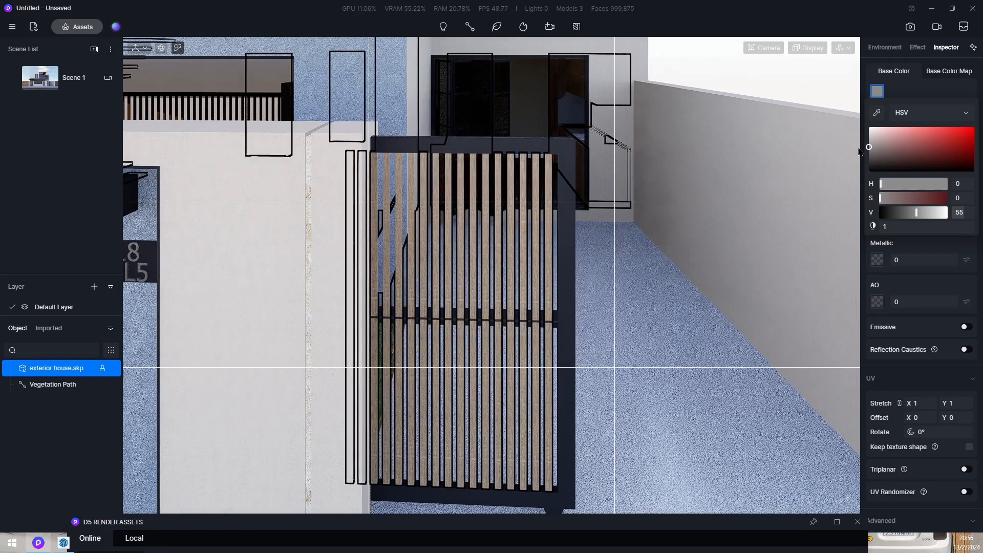
{"action": "scroll", "coordinate": [681, 243], "scroll_direction": "down", "scroll_amount": 8}
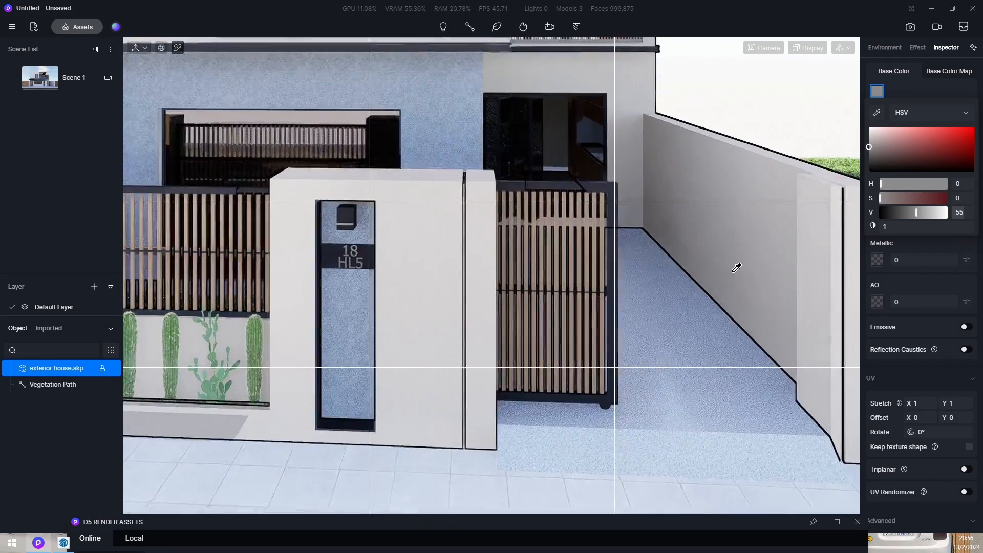
{"action": "right_click_drag", "start_coordinate": [597, 393], "coordinate": [597, 322]}
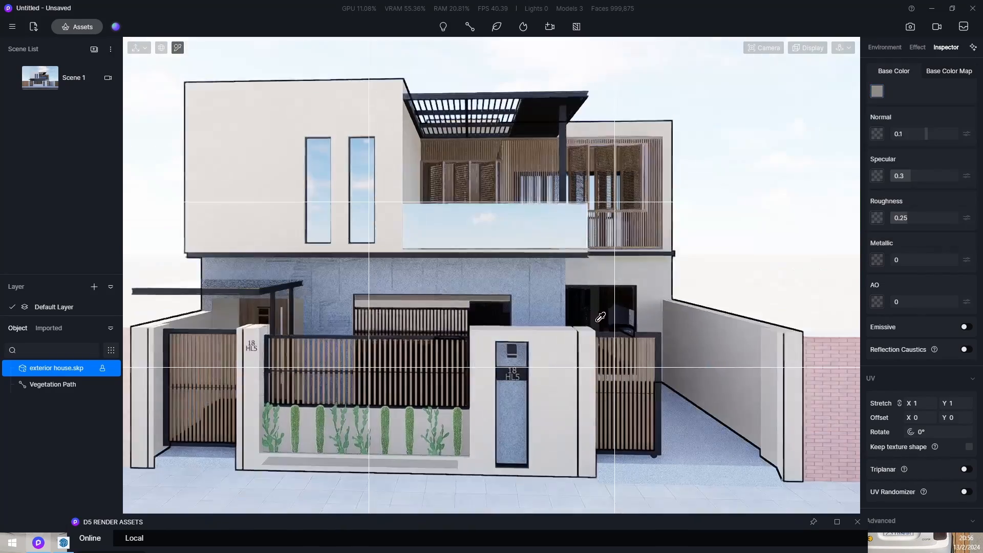
Step: Deselect the house model and return to the saved Scene 1 view
{"action": "left_click", "coordinate": [757, 236]}
{"action": "scroll", "coordinate": [726, 264], "scroll_direction": "down", "scroll_amount": 5}
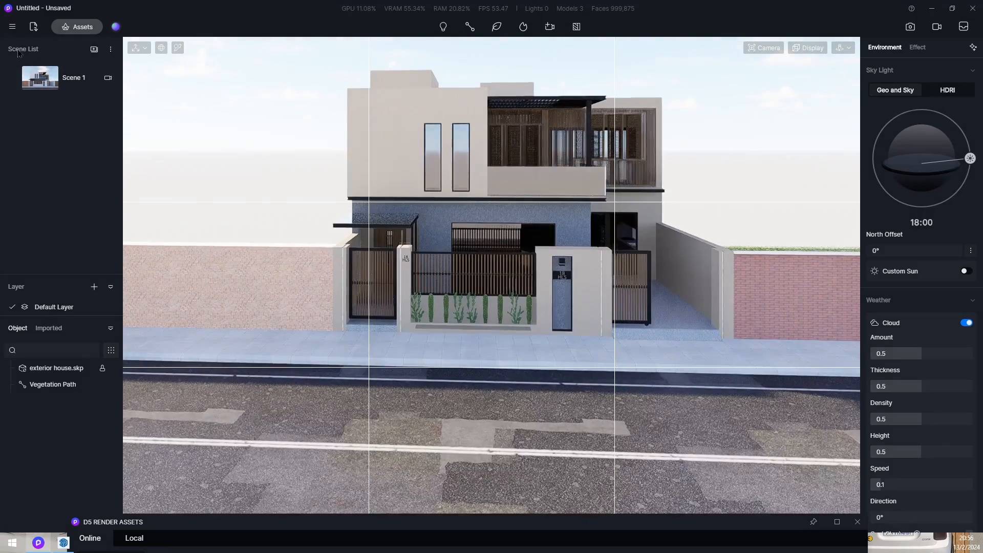
{"action": "left_click", "coordinate": [67, 78]}
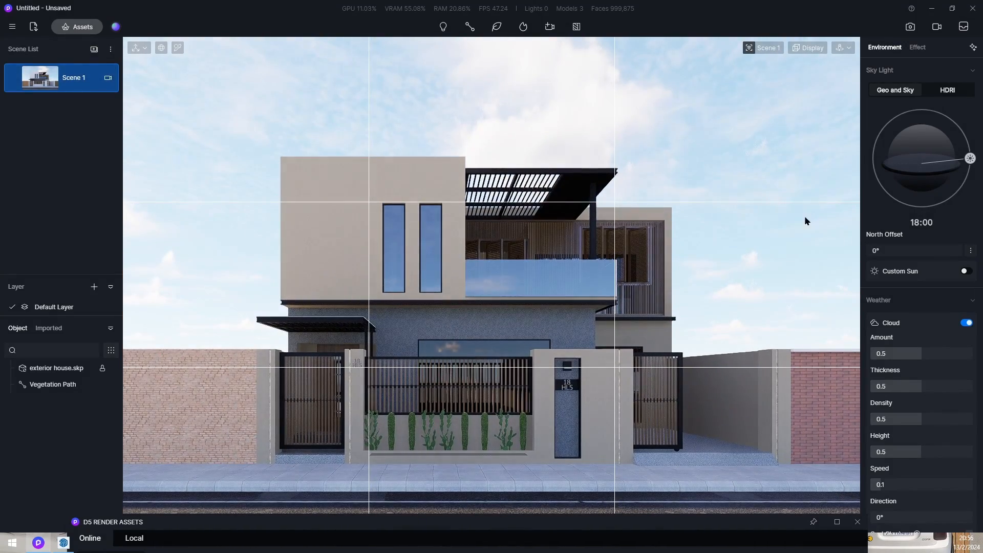
Step: Place a new camera object in front of the house's fence and move it out to about X -4309, Y 3618
{"action": "left_click", "coordinate": [551, 31]}
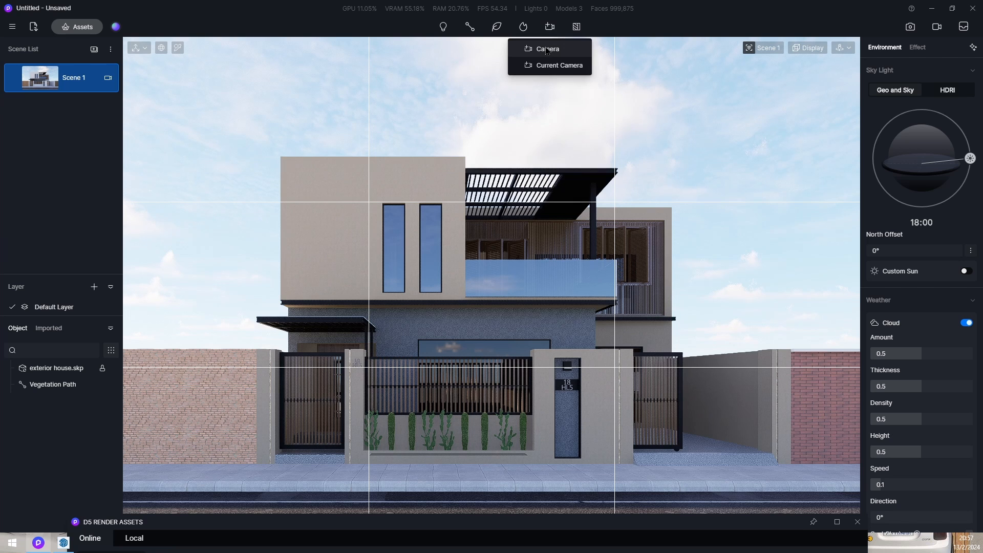
{"action": "left_click", "coordinate": [546, 49]}
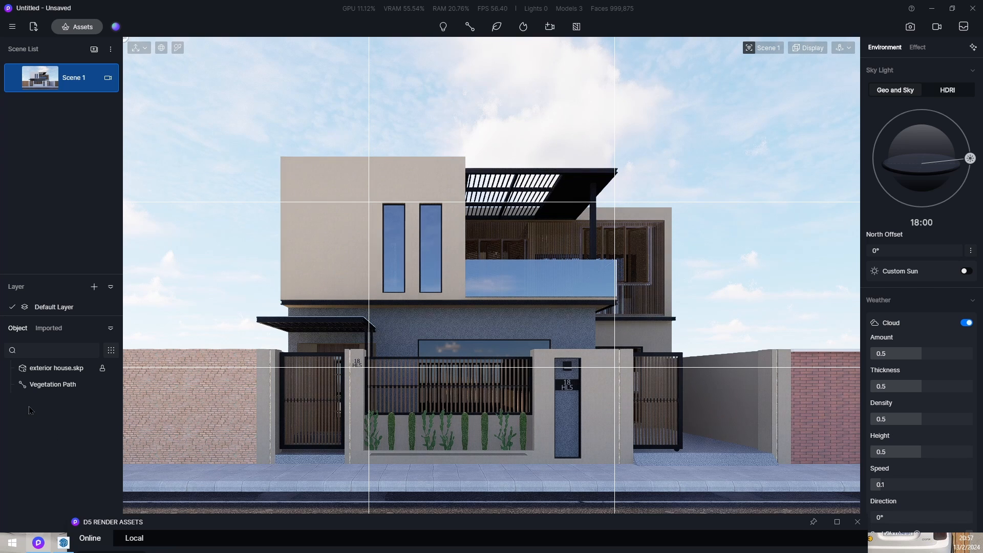
{"action": "left_click", "coordinate": [312, 528]}
{"action": "left_click", "coordinate": [934, 340]}
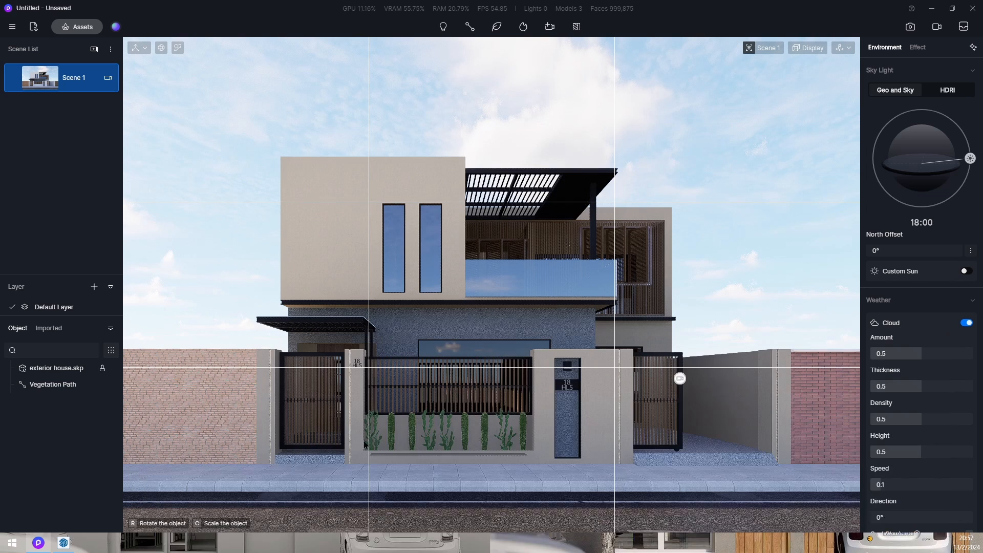
{"action": "left_click", "coordinate": [546, 409]}
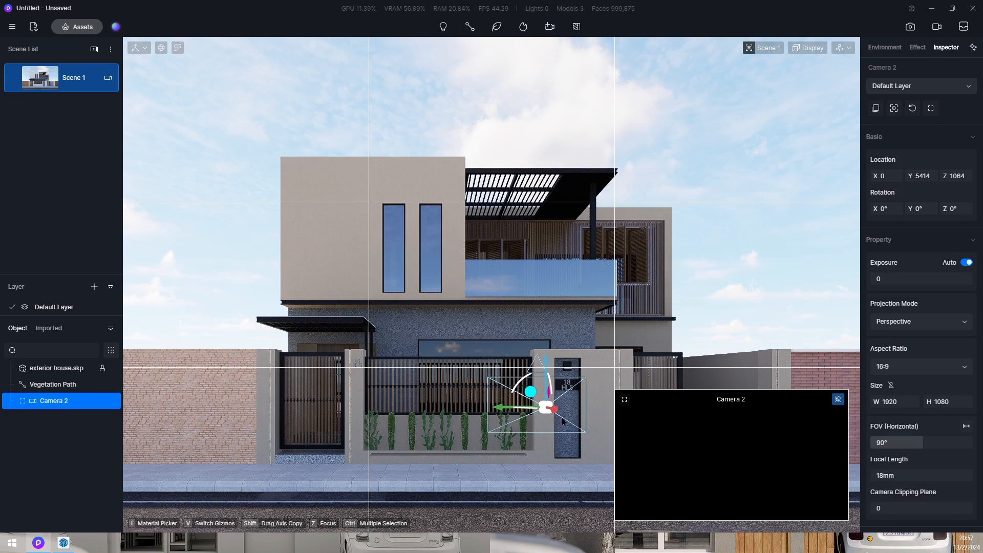
{"action": "left_click_drag", "start_coordinate": [559, 415], "coordinate": [411, 420]}
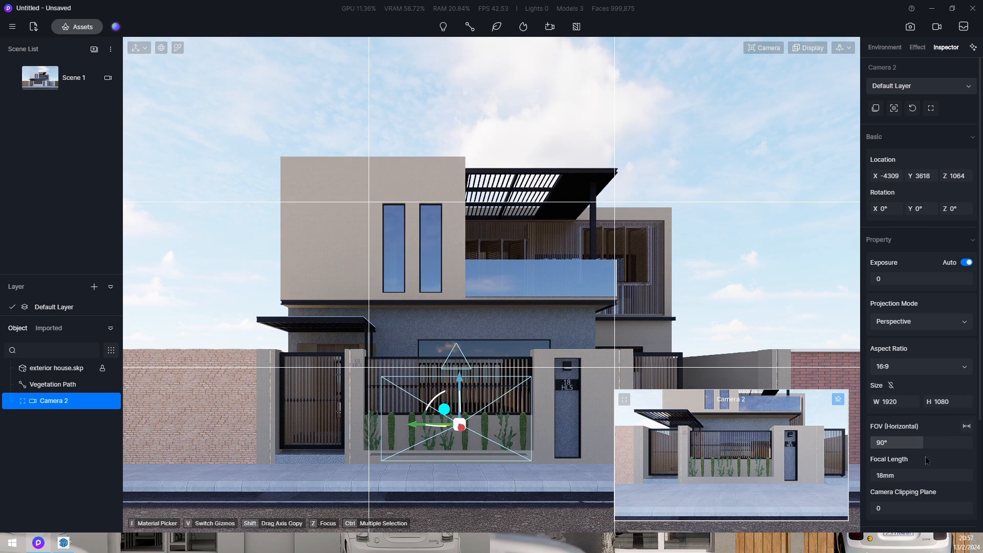
Step: Set the new camera's focal length to 35 mm
{"action": "scroll", "coordinate": [901, 417], "scroll_direction": "down", "scroll_amount": 2}
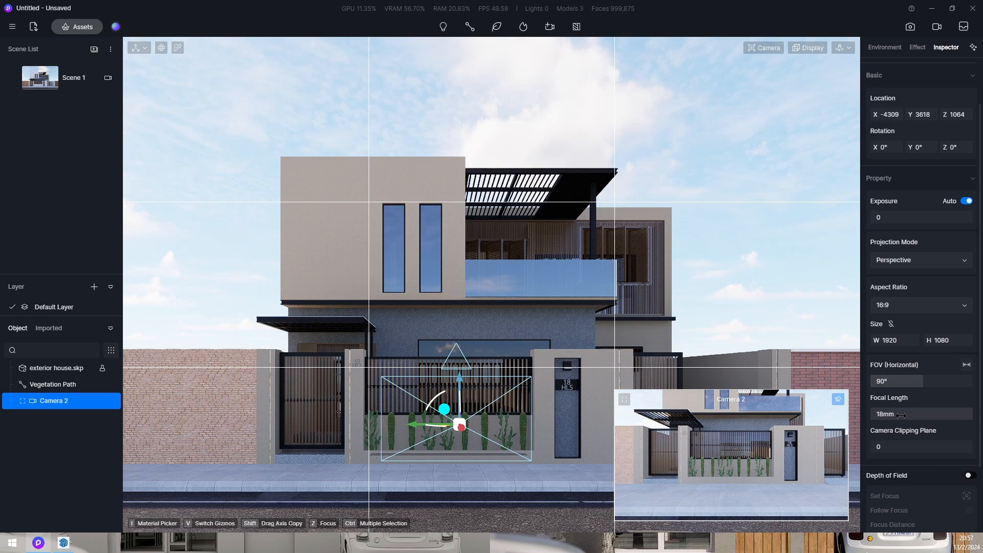
{"action": "left_click", "coordinate": [901, 415]}
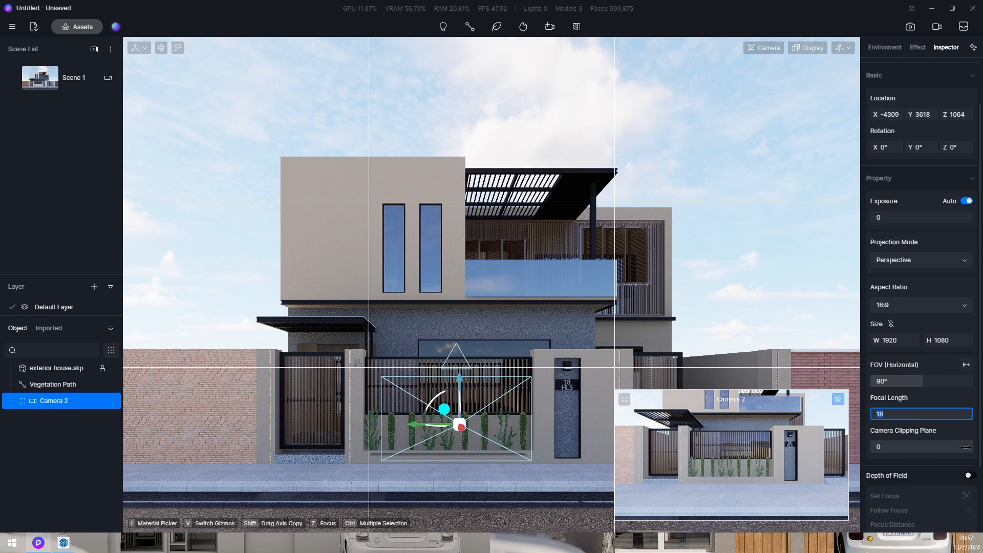
{"action": "key", "text": "Return"}
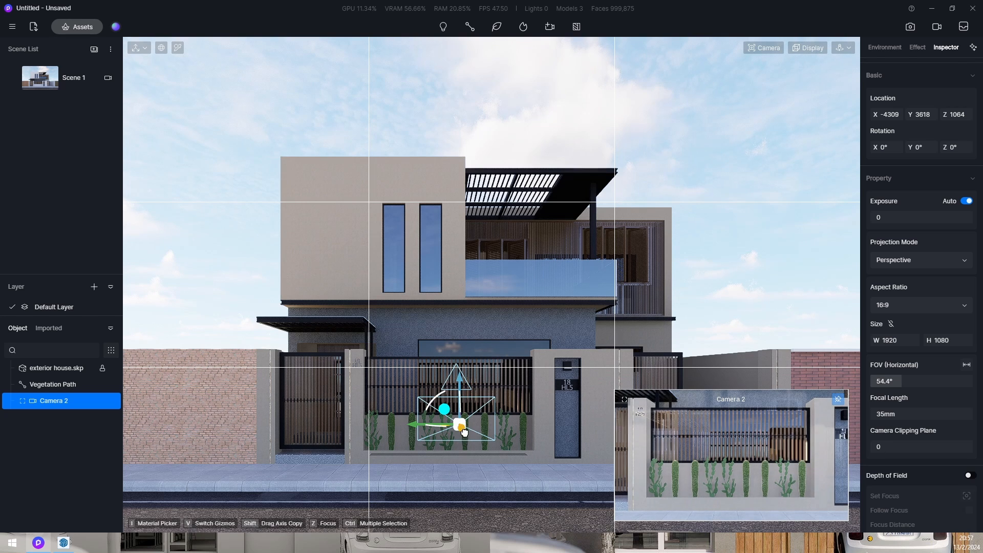
Step: Raise the camera to about Z 1618 and move it back onto the street to about X -8347, facing the house
{"action": "left_click_drag", "start_coordinate": [464, 432], "coordinate": [484, 384]}
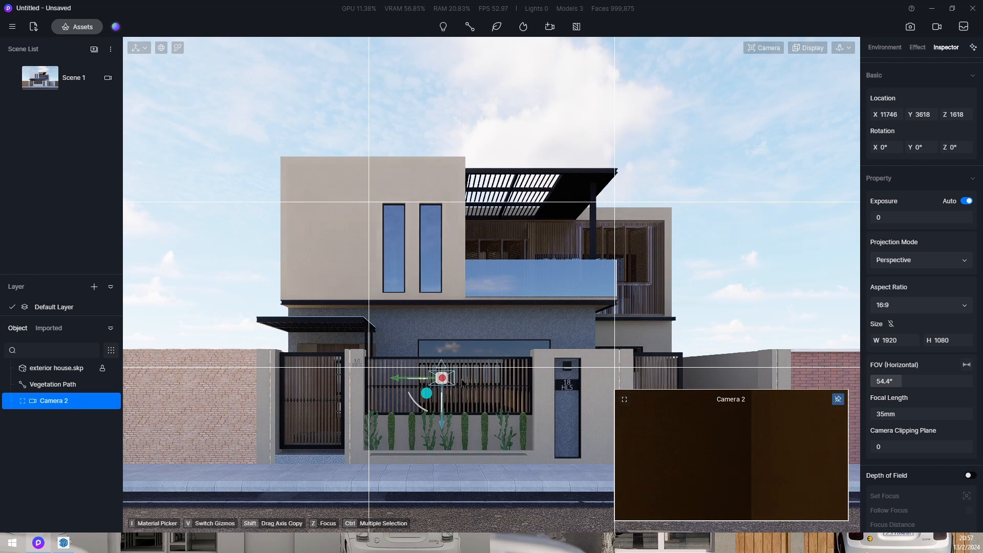
{"action": "left_click", "coordinate": [480, 367]}
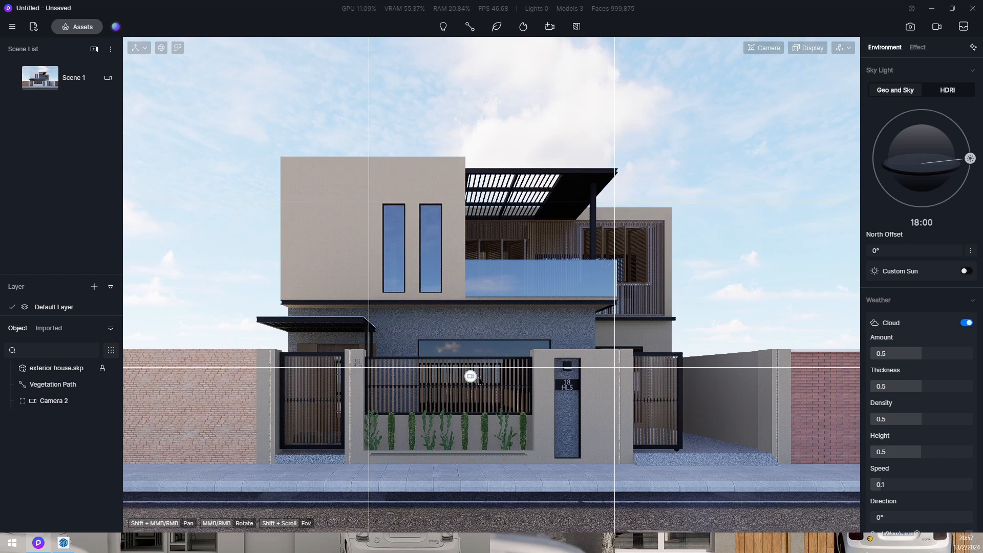
{"action": "left_click", "coordinate": [478, 379]}
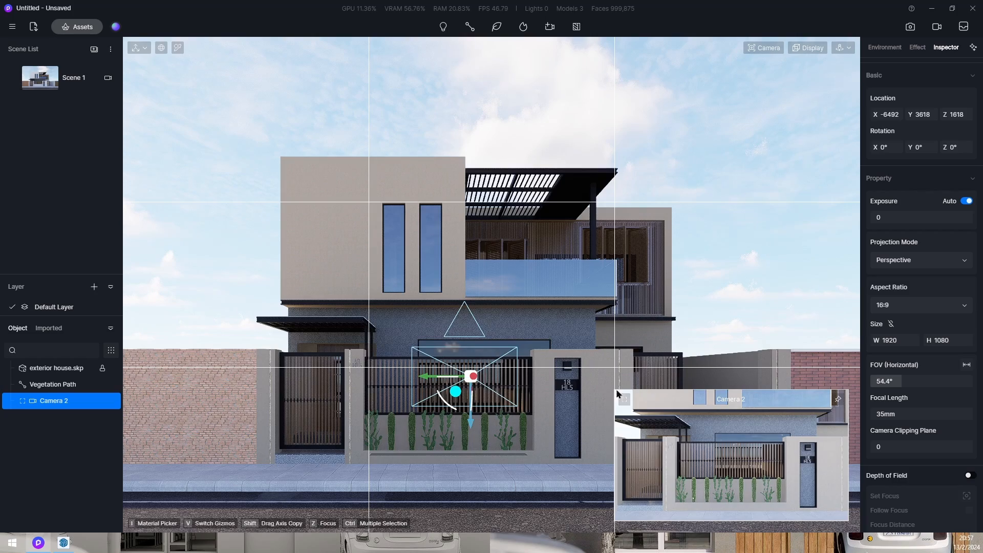
{"action": "middle_click_drag", "start_coordinate": [230, 357], "coordinate": [612, 387]}
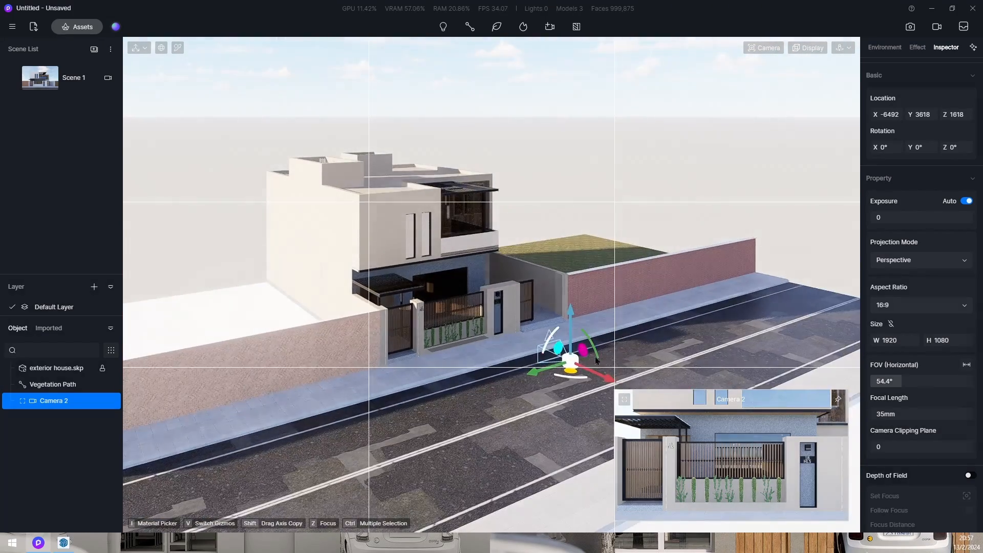
{"action": "left_click_drag", "start_coordinate": [614, 384], "coordinate": [658, 405]}
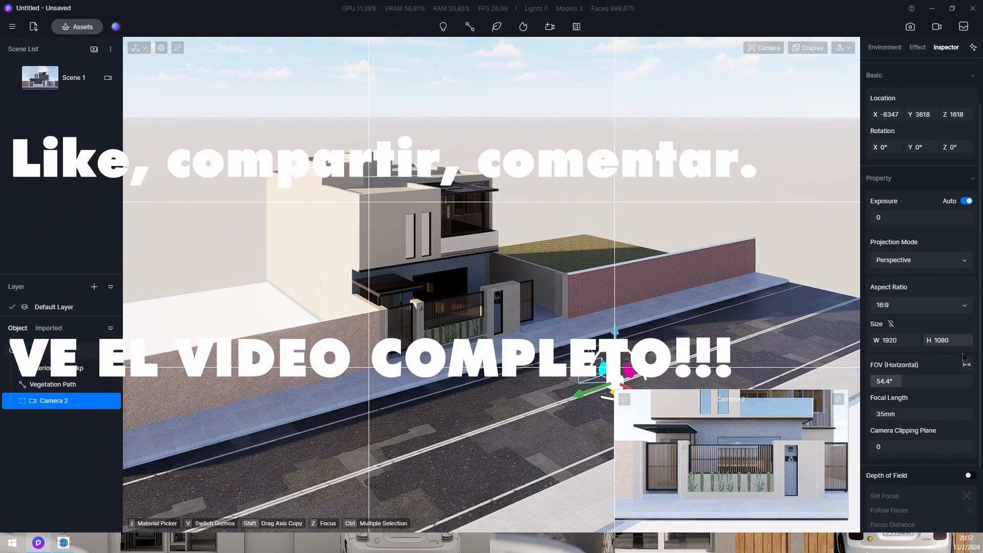
Step: Set the camera's aspect ratio to 1:1 and switch the viewport to look through it
{"action": "left_click", "coordinate": [919, 306]}
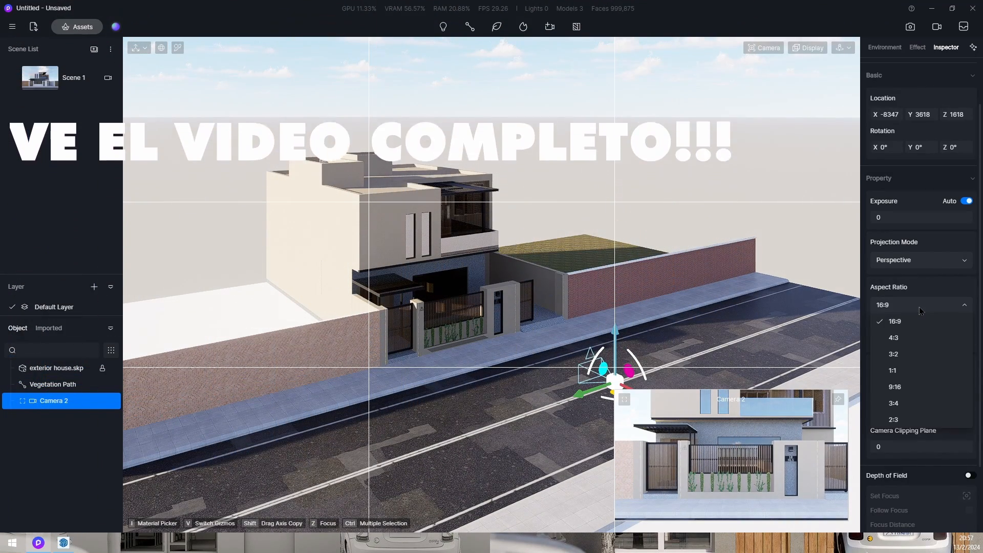
{"action": "left_click", "coordinate": [904, 372]}
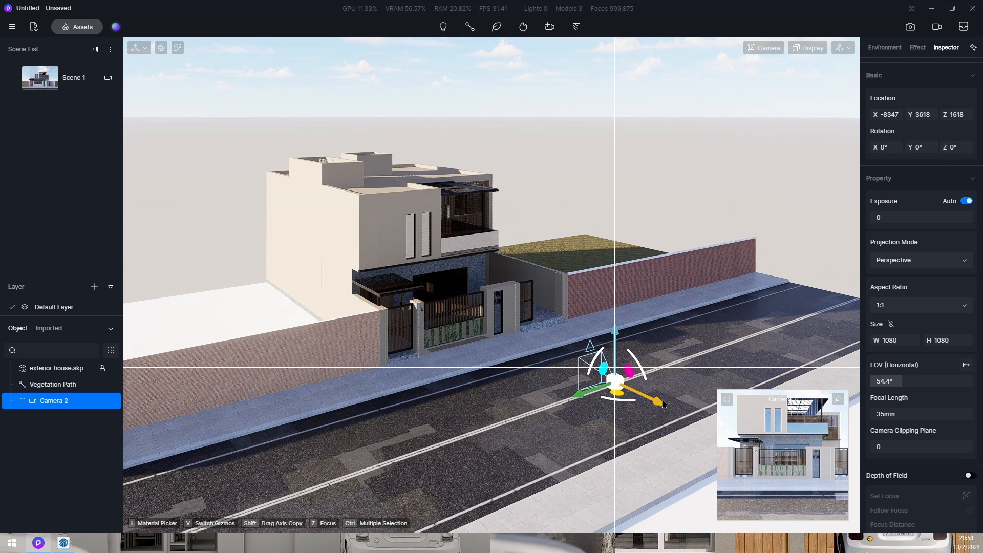
{"action": "left_click", "coordinate": [727, 399]}
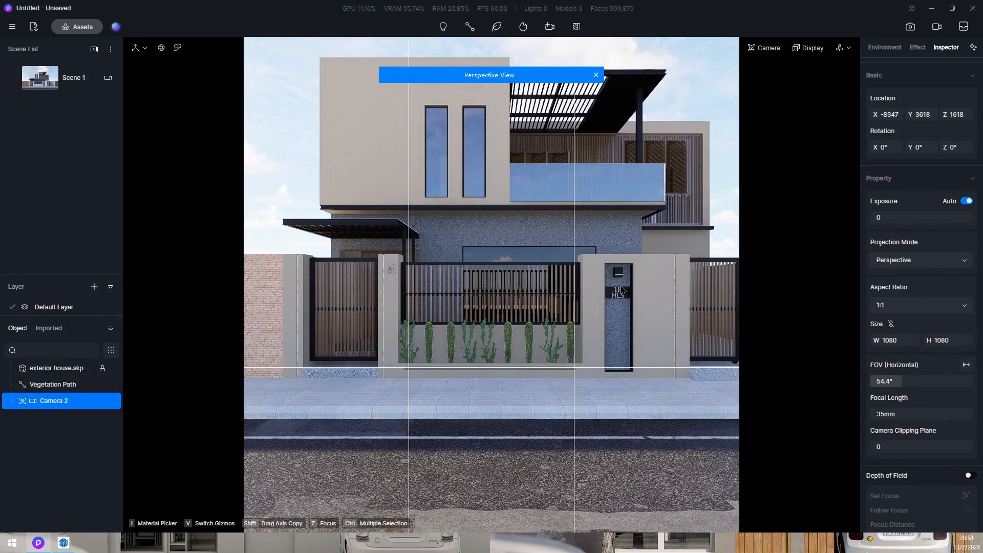
Step: Pull the camera back to about X -11747 and shift it sideways to frame the whole house facade and side walls
{"action": "middle_click_drag", "start_coordinate": [629, 292], "coordinate": [562, 334]}
{"action": "scroll", "coordinate": [517, 288], "scroll_direction": "down", "scroll_amount": 2}
{"action": "scroll", "coordinate": [517, 287], "scroll_direction": "down", "scroll_amount": 1}
{"action": "scroll", "coordinate": [584, 320], "scroll_direction": "down", "scroll_amount": 2}
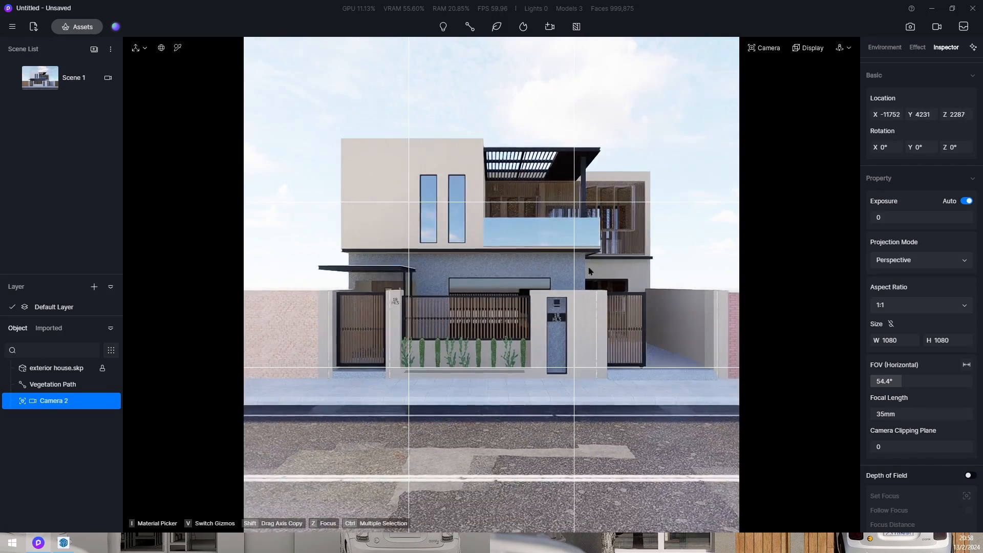
{"action": "middle_click_drag", "start_coordinate": [601, 307], "coordinate": [575, 311]}
Step: Switch navigation to Walk and tilt the camera up about 10° so the house sits lower under more sky
{"action": "left_click", "coordinate": [850, 48]}
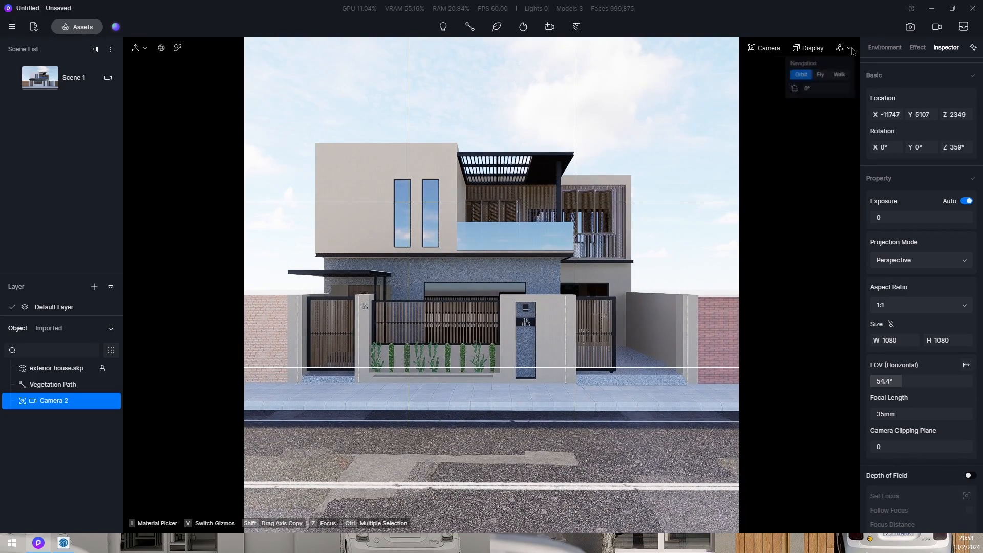
{"action": "left_click", "coordinate": [842, 80]}
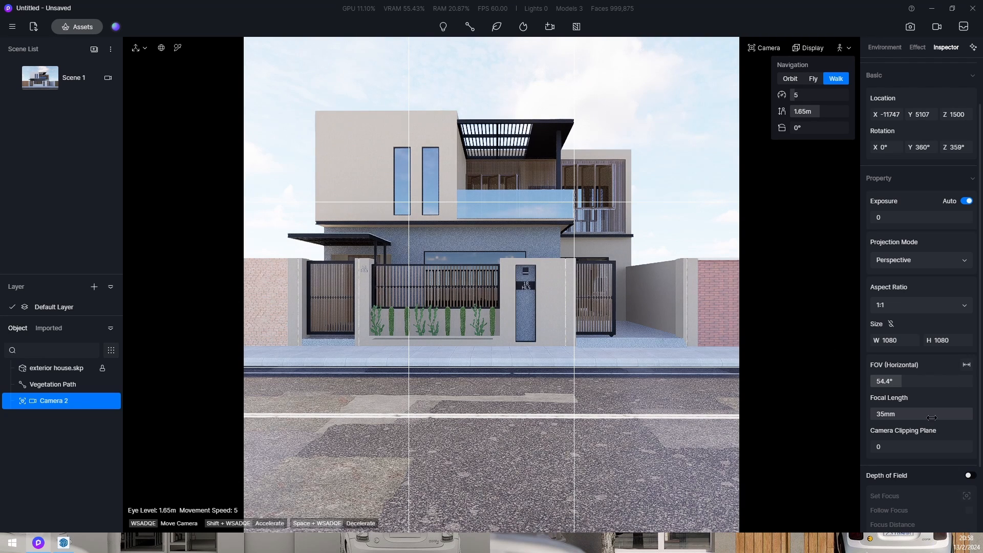
{"action": "left_click", "coordinate": [925, 414]}
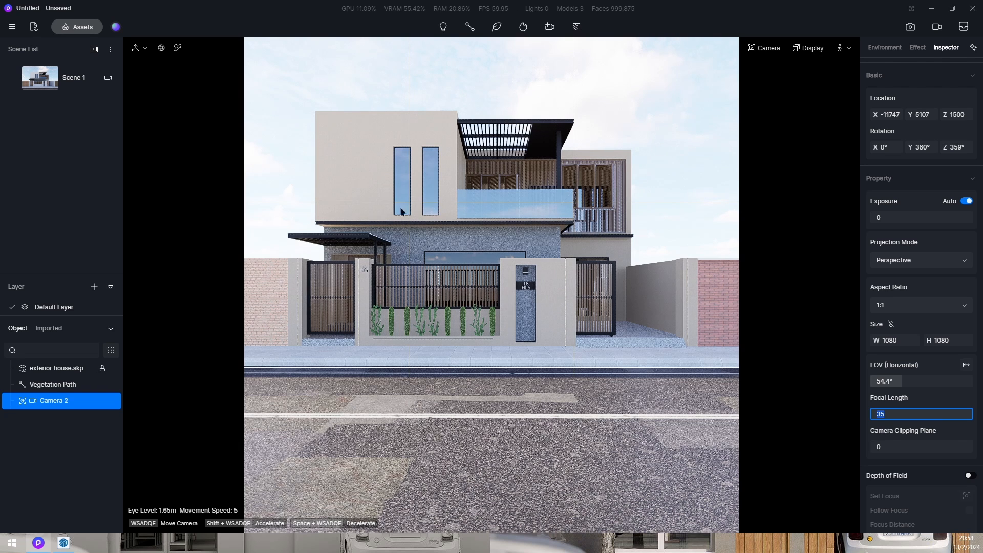
{"action": "right_click_drag", "start_coordinate": [505, 316], "coordinate": [507, 219]}
{"action": "right_click_drag", "start_coordinate": [485, 276], "coordinate": [487, 275]}
{"action": "key", "text": "w"}
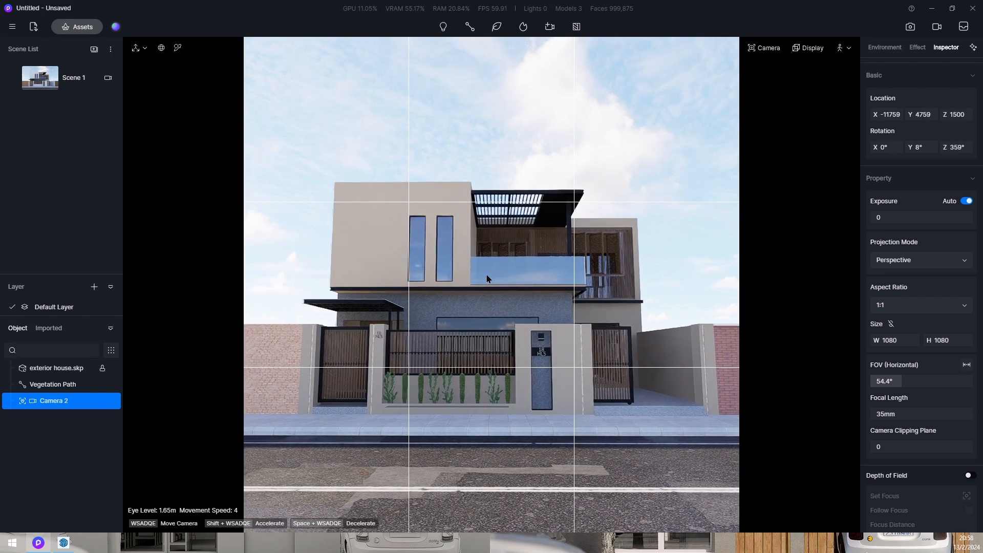
{"action": "right_click_drag", "start_coordinate": [489, 267], "coordinate": [496, 249]}
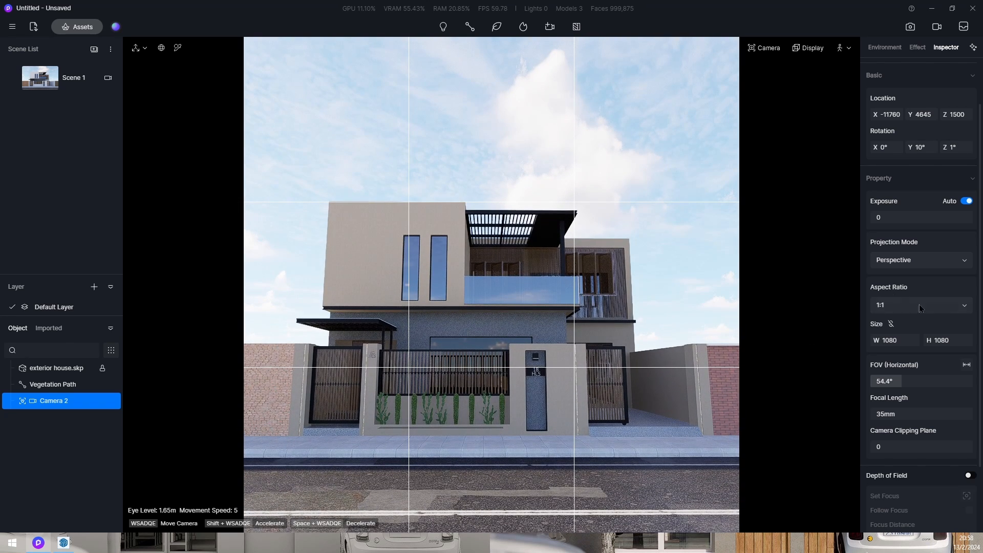
Step: Examine the projection modes offered for the camera along with its other properties
{"action": "left_click", "coordinate": [931, 266]}
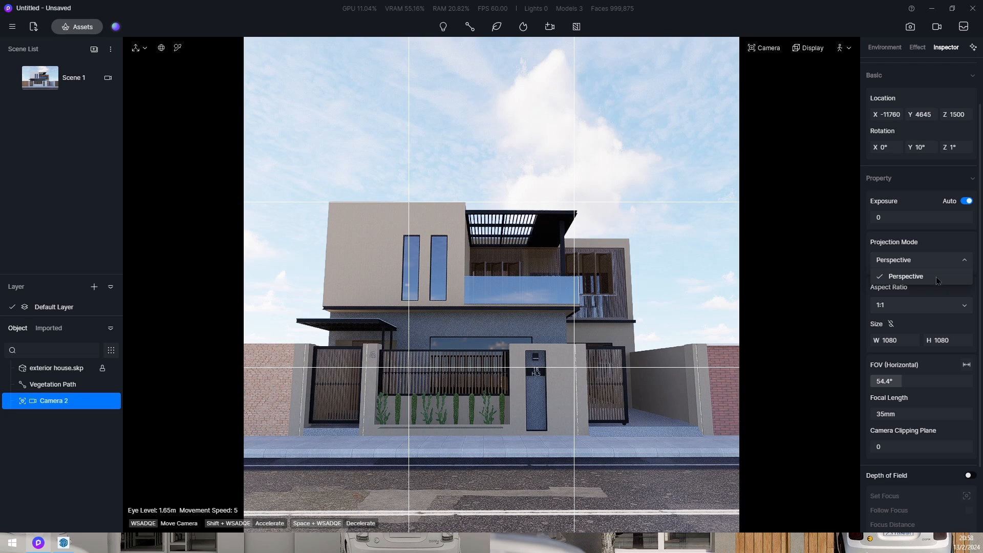
{"action": "left_click", "coordinate": [940, 251]}
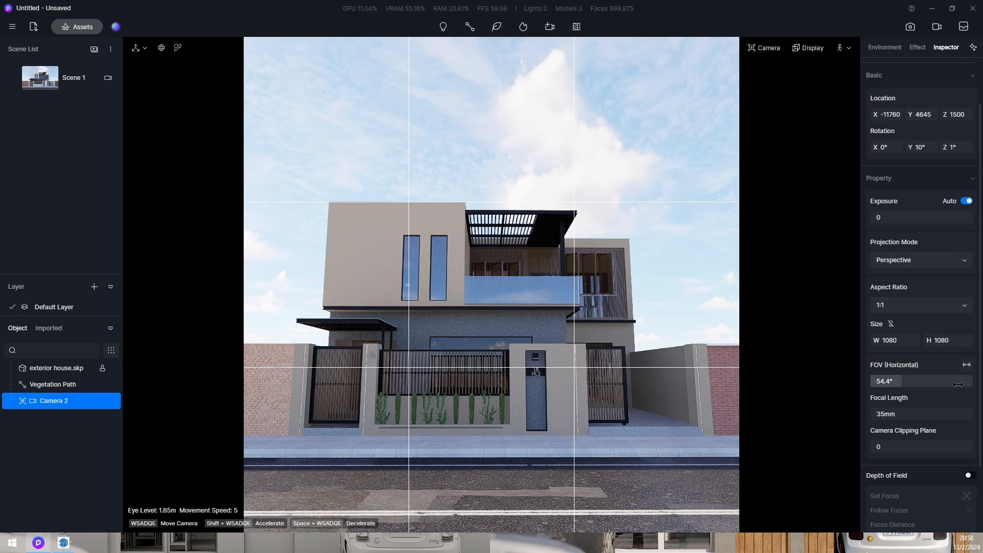
{"action": "scroll", "coordinate": [949, 430], "scroll_direction": "down", "scroll_amount": 1}
{"action": "scroll", "coordinate": [945, 371], "scroll_direction": "up", "scroll_amount": 2}
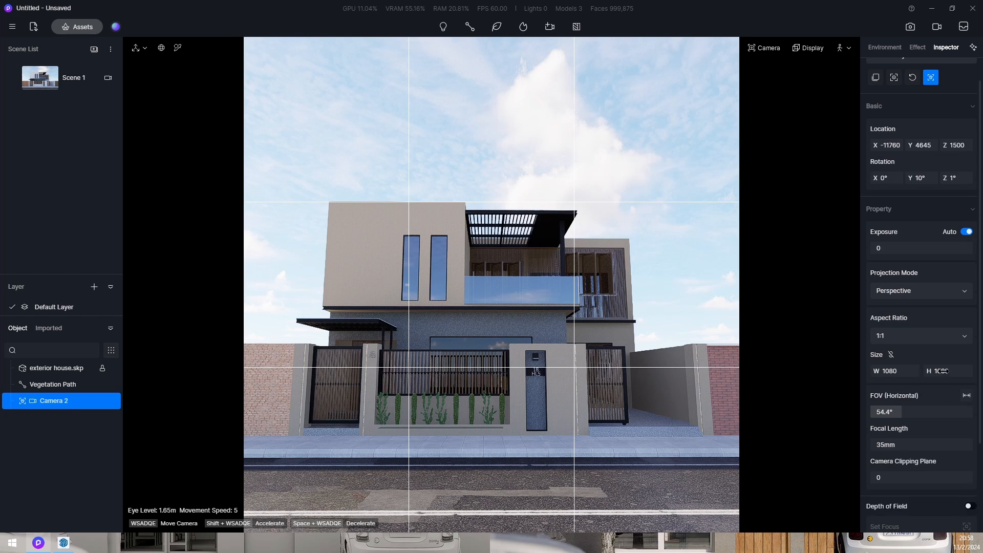
{"action": "scroll", "coordinate": [929, 237], "scroll_direction": "up", "scroll_amount": 1}
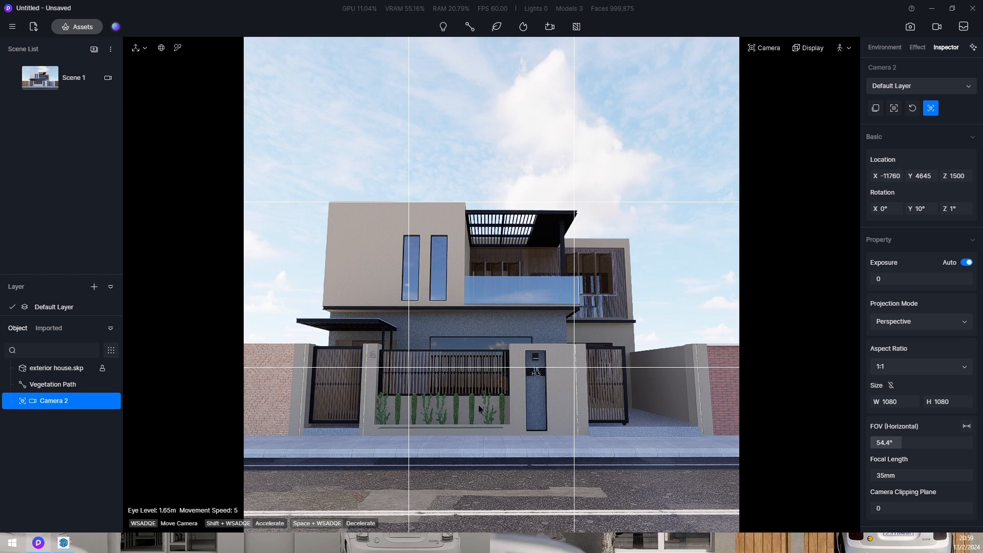
{"action": "left_click", "coordinate": [925, 322]}
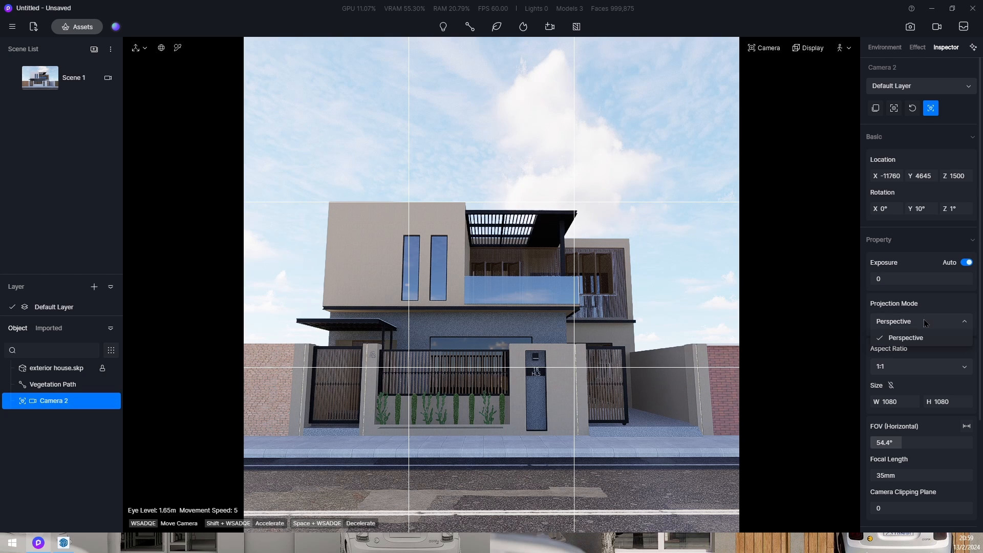
{"action": "left_click", "coordinate": [907, 339]}
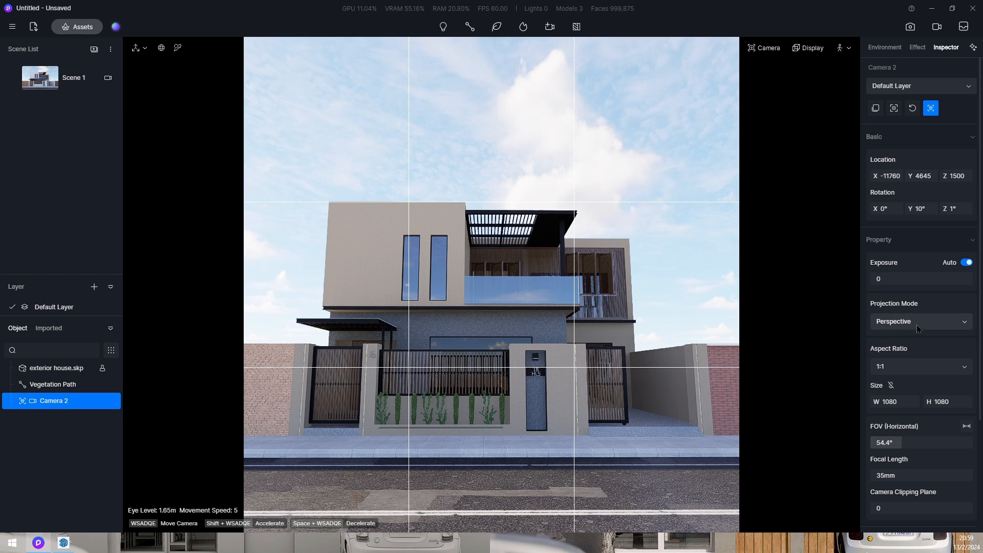
Step: Re-enter the camera's view without the upward tilt and set its projection mode to Two-point Perspective
{"action": "left_click", "coordinate": [22, 402]}
{"action": "left_click", "coordinate": [22, 402]}
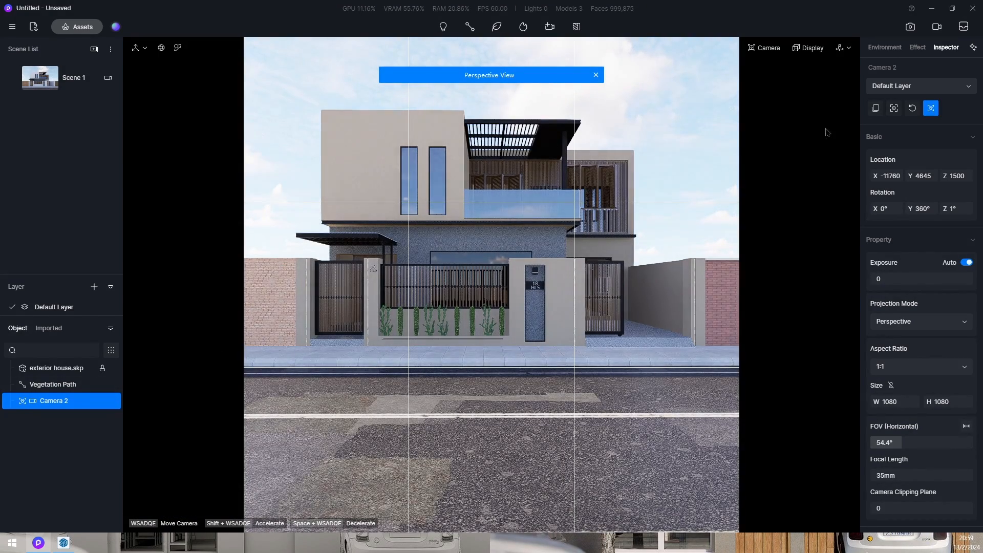
{"action": "left_click", "coordinate": [934, 322]}
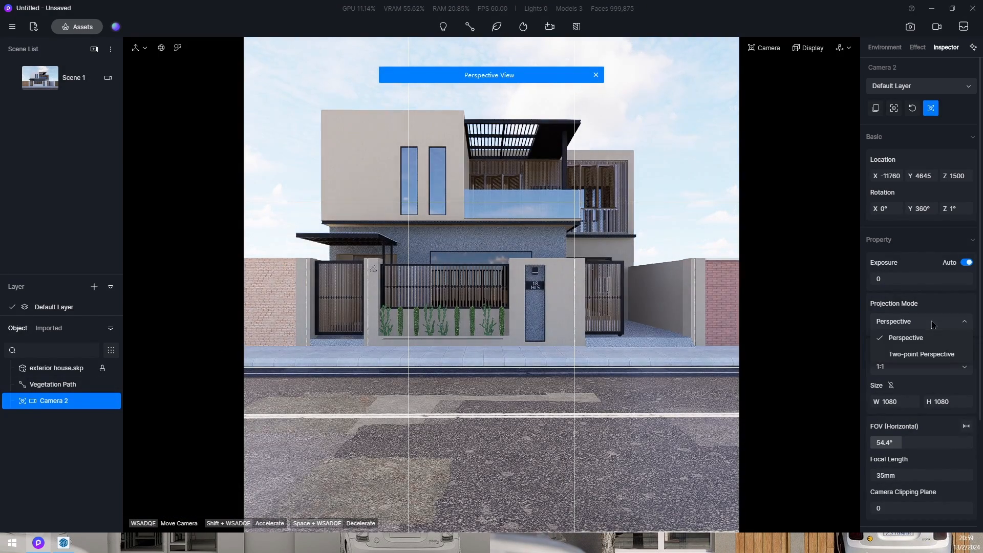
{"action": "left_click", "coordinate": [922, 354]}
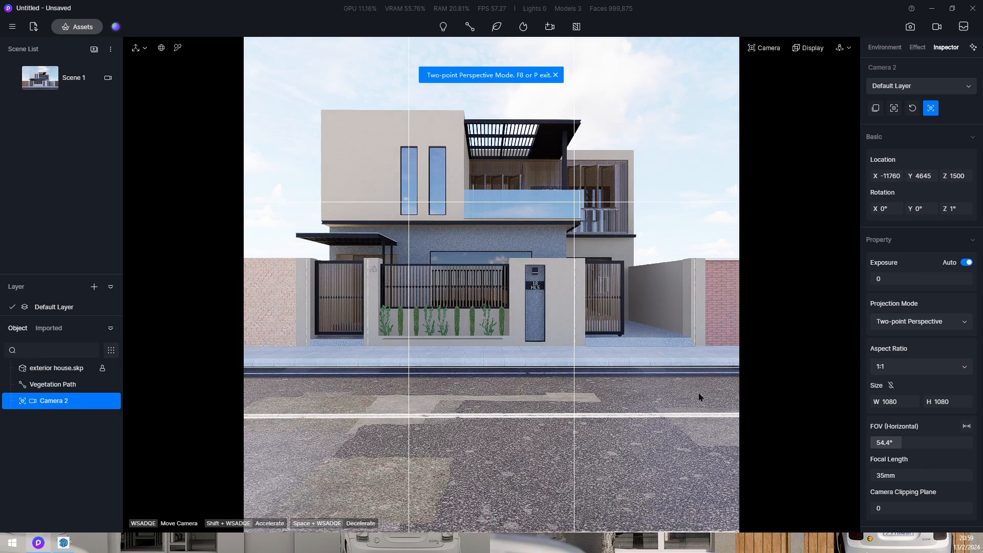
Step: Lower the camera to about Z 633 and bring it forward to about X -10855, framing the facade beneath the sky
{"action": "right_click_drag", "start_coordinate": [511, 370], "coordinate": [511, 323]}
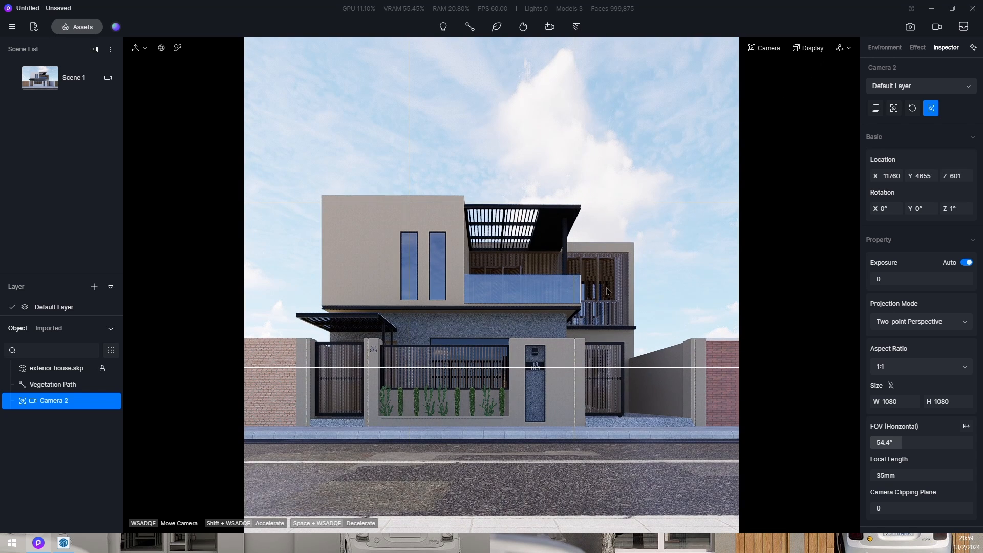
{"action": "middle_click_drag", "start_coordinate": [494, 307], "coordinate": [474, 327]}
{"action": "scroll", "coordinate": [562, 417], "scroll_direction": "up", "scroll_amount": 1}
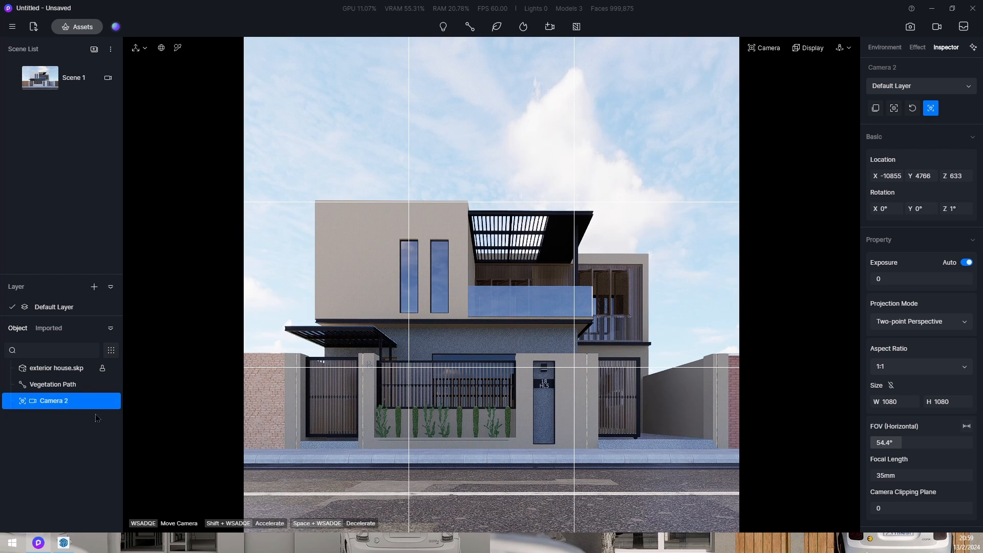
Step: Save the square two-point camera view as a new scene and activate that scene
{"action": "mouse_move", "coordinate": [99, 406]}
{"action": "left_click", "coordinate": [95, 49]}
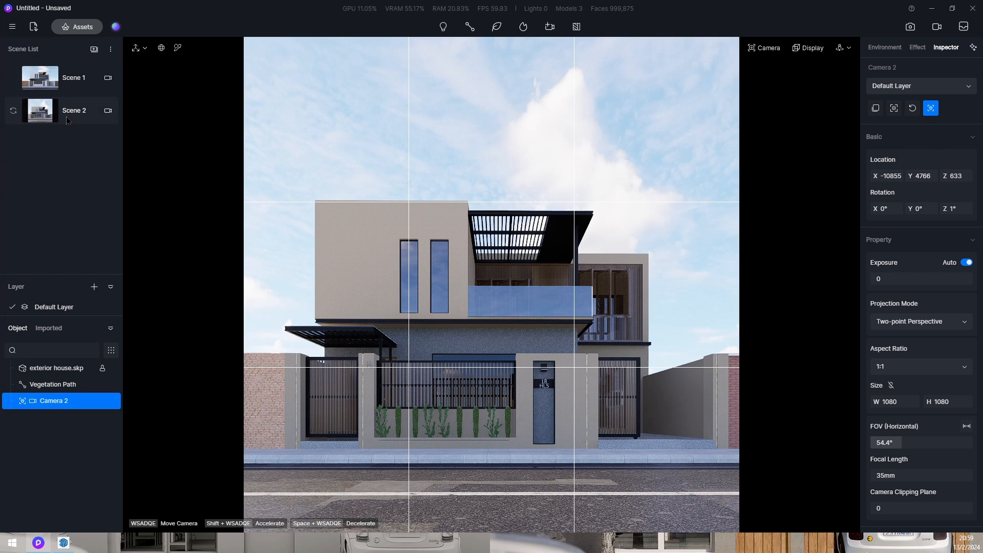
{"action": "left_click", "coordinate": [67, 110]}
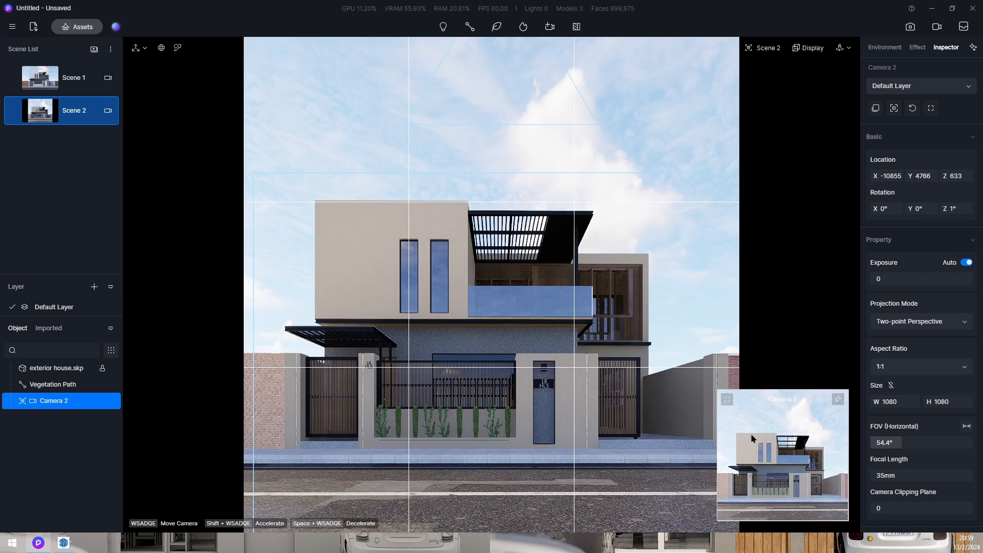
Step: Examine Scene 2's view settings, including exposure, field of view and depth of field
{"action": "left_click", "coordinate": [743, 421]}
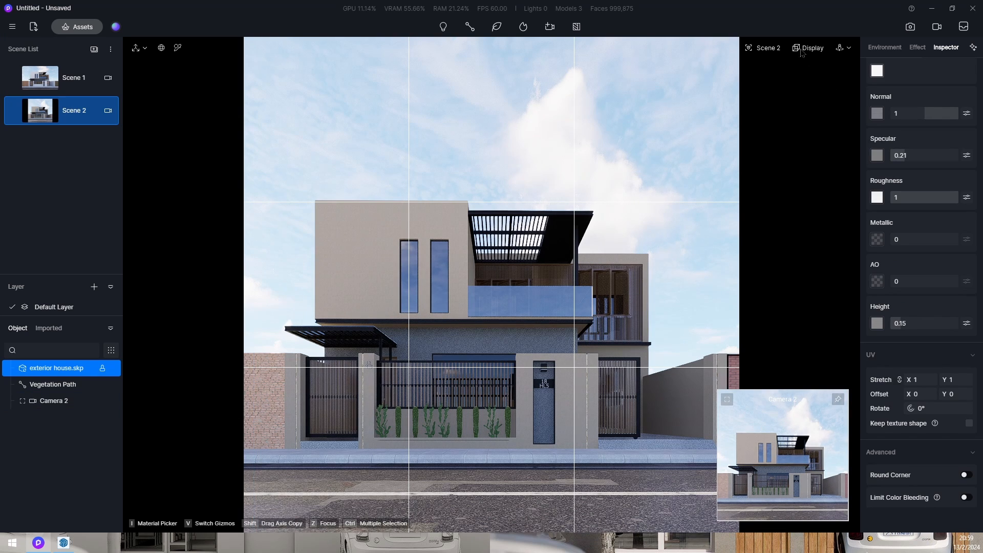
{"action": "left_click", "coordinate": [772, 48]}
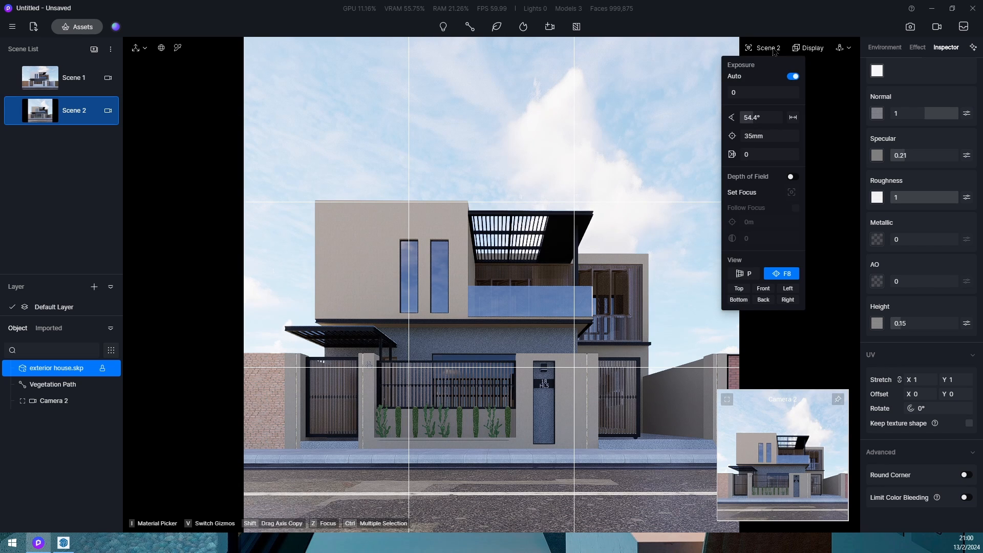
{"action": "left_click", "coordinate": [753, 4]}
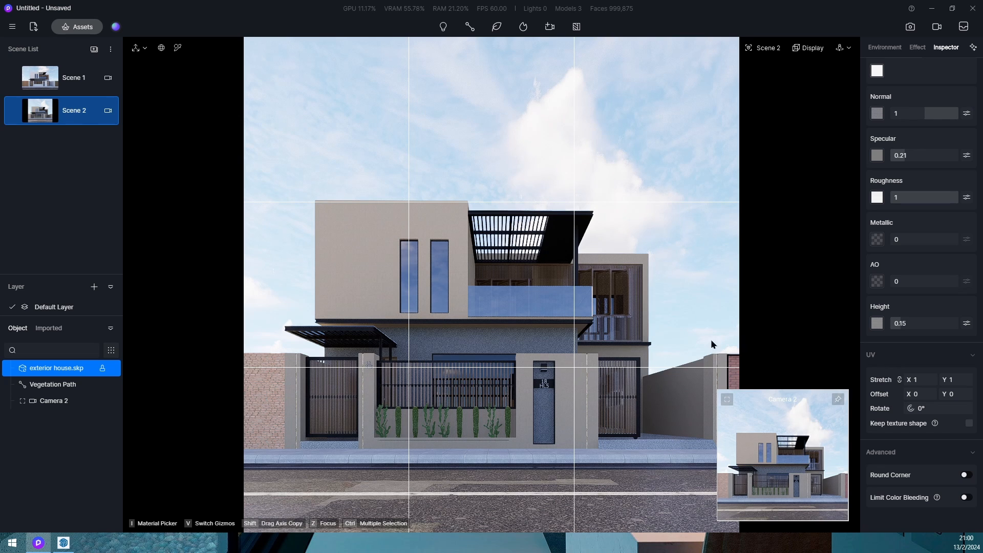
Step: Apply the saved soleado environment preset and update Scene 2 with it
{"action": "left_click", "coordinate": [116, 27]}
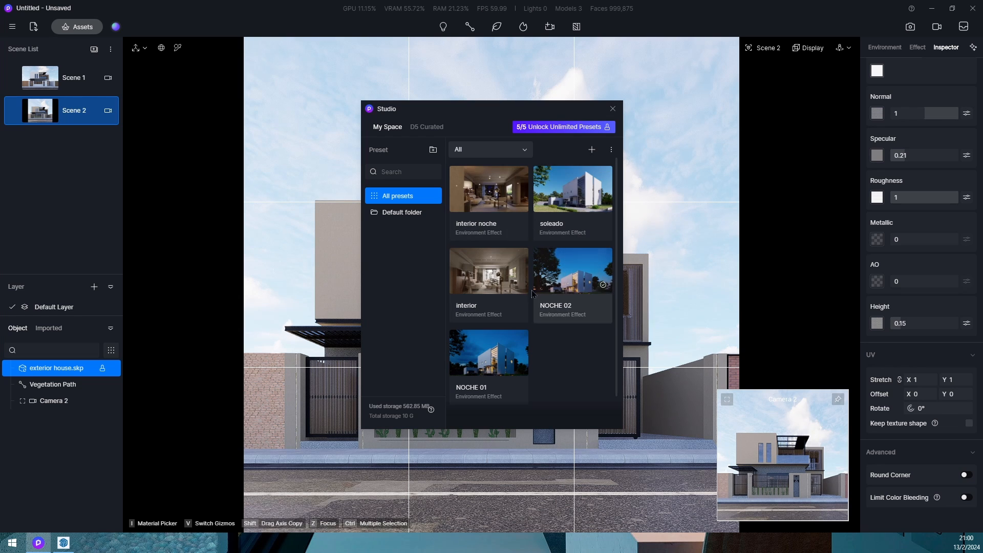
{"action": "left_click", "coordinate": [572, 189]}
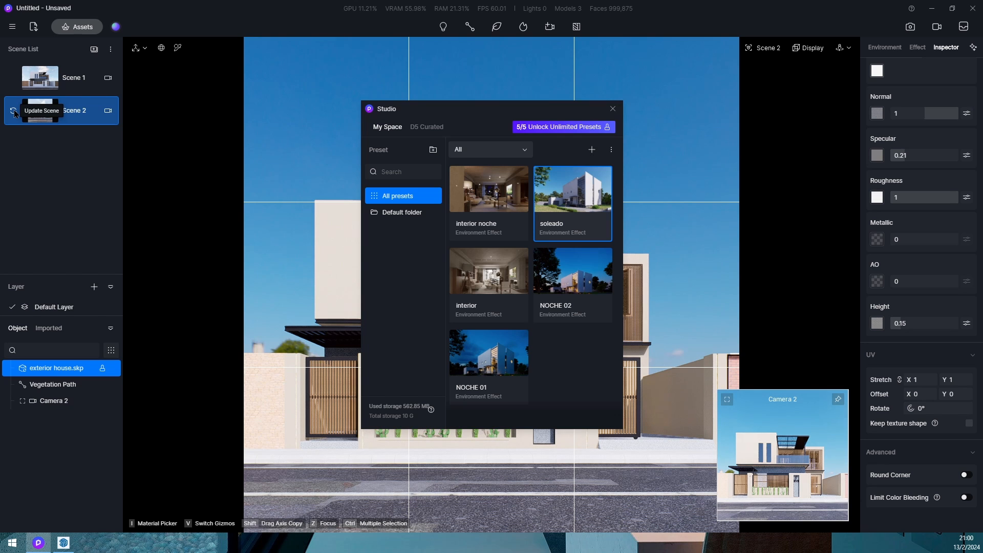
{"action": "left_click", "coordinate": [14, 114]}
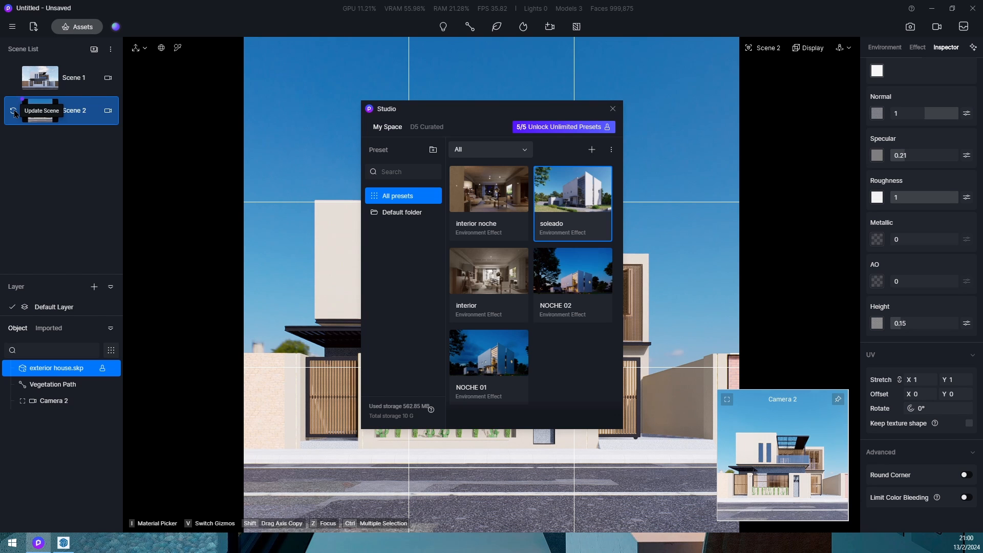
{"action": "left_click", "coordinate": [612, 109]}
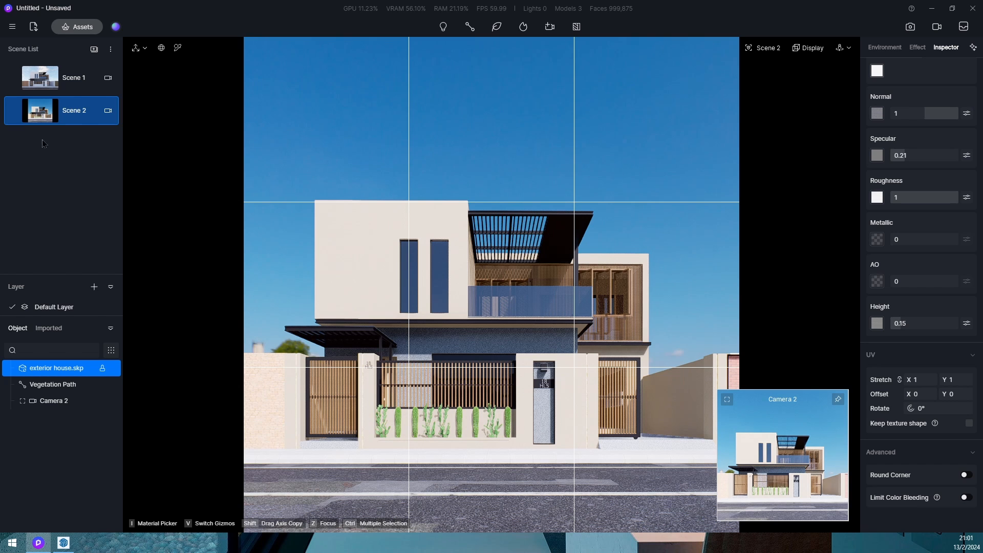
Step: Activate Scene 1 and bring the driveway beside the front fence into view from above
{"action": "left_click", "coordinate": [768, 48]}
{"action": "left_click", "coordinate": [463, 239]}
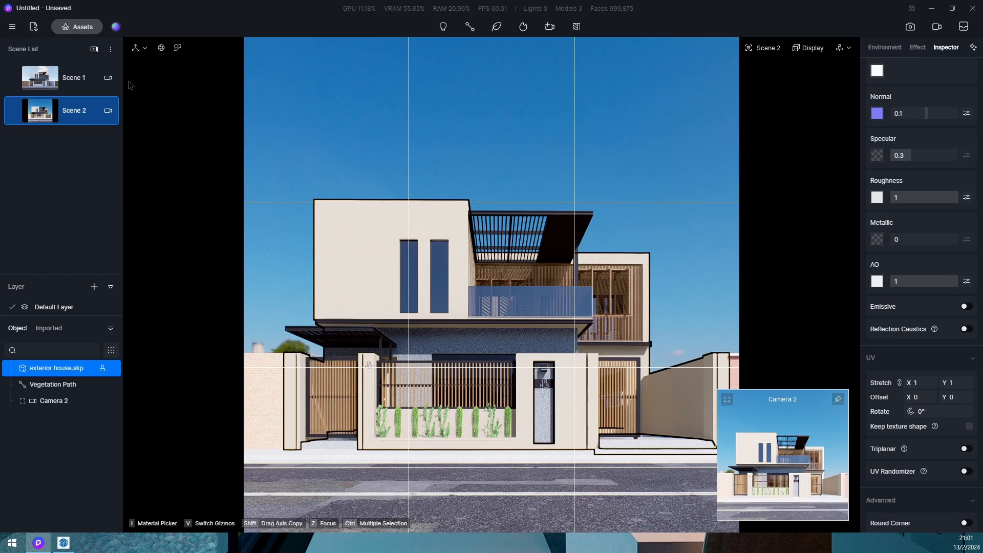
{"action": "left_click", "coordinate": [72, 78]}
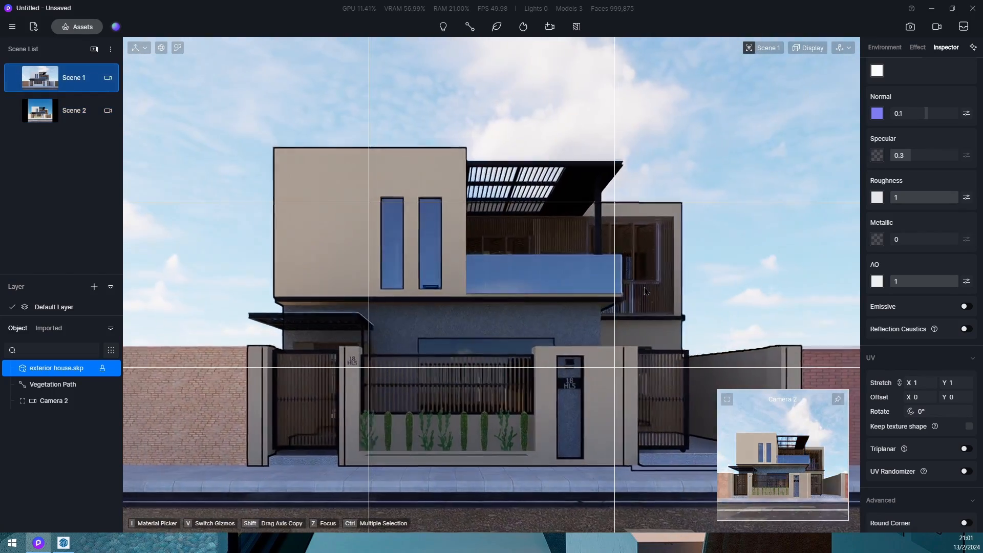
{"action": "right_click_drag", "start_coordinate": [644, 290], "coordinate": [514, 335]}
{"action": "scroll", "coordinate": [481, 358], "scroll_direction": "down", "scroll_amount": 5}
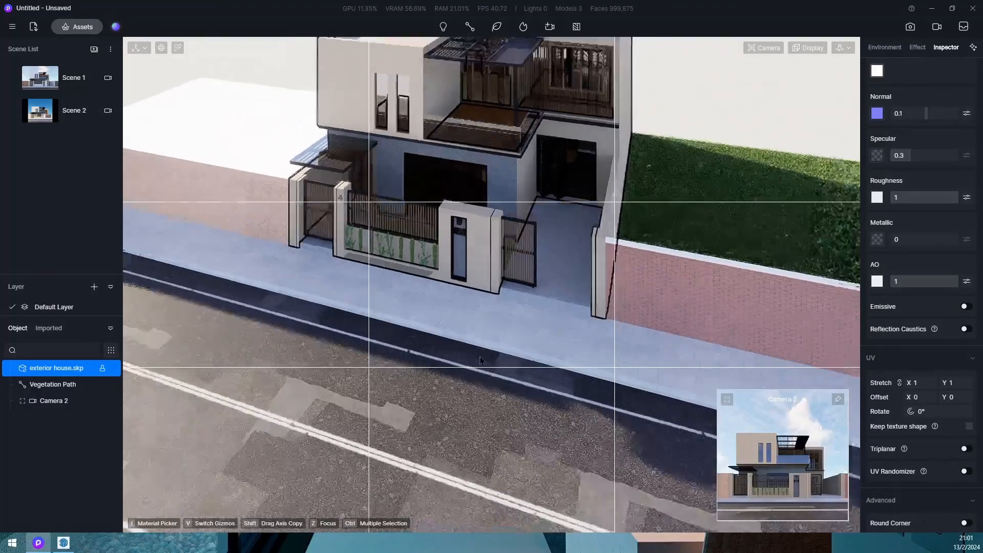
{"action": "scroll", "coordinate": [507, 190], "scroll_direction": "up", "scroll_amount": 3}
{"action": "scroll", "coordinate": [507, 194], "scroll_direction": "up", "scroll_amount": 3}
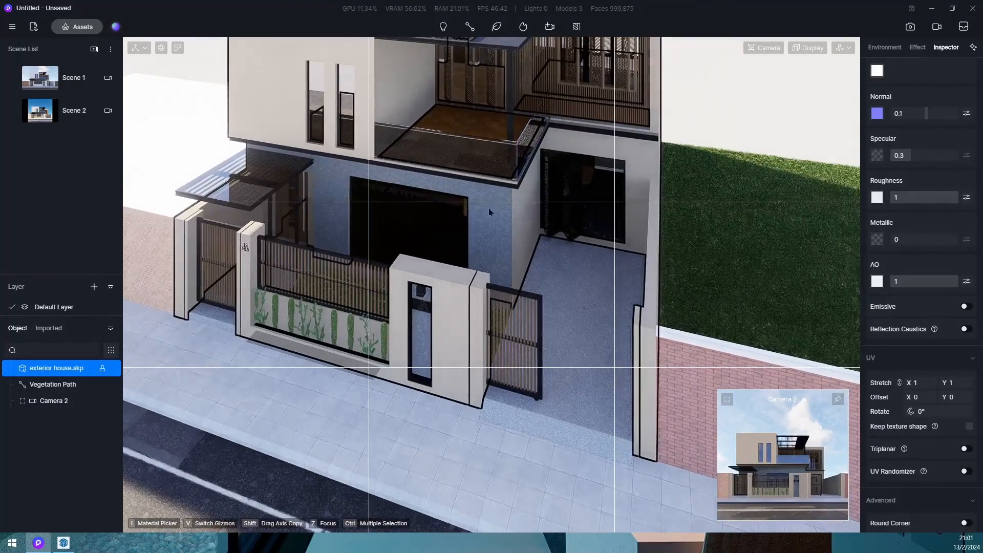
Step: Place the yellow Low Poly Cars Set.max car from the local model library in the driveway
{"action": "left_click", "coordinate": [78, 26]}
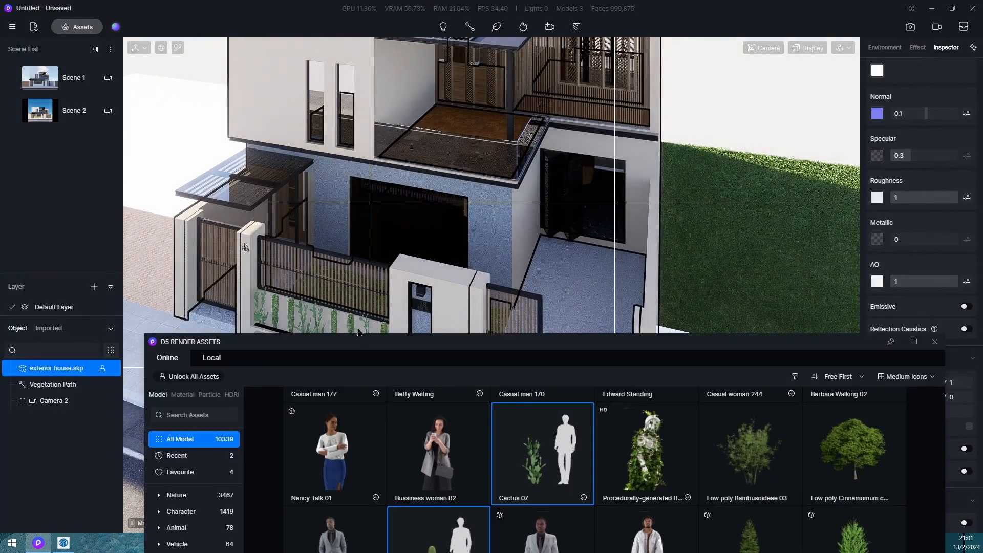
{"action": "left_click_drag", "start_coordinate": [359, 333], "coordinate": [363, 136]}
{"action": "left_click", "coordinate": [211, 159]}
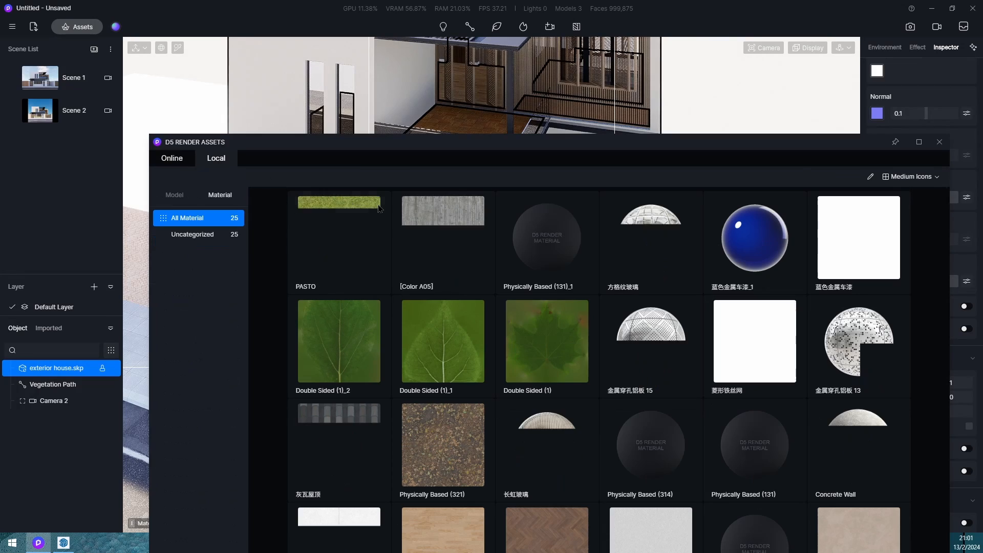
{"action": "left_click", "coordinate": [177, 195]}
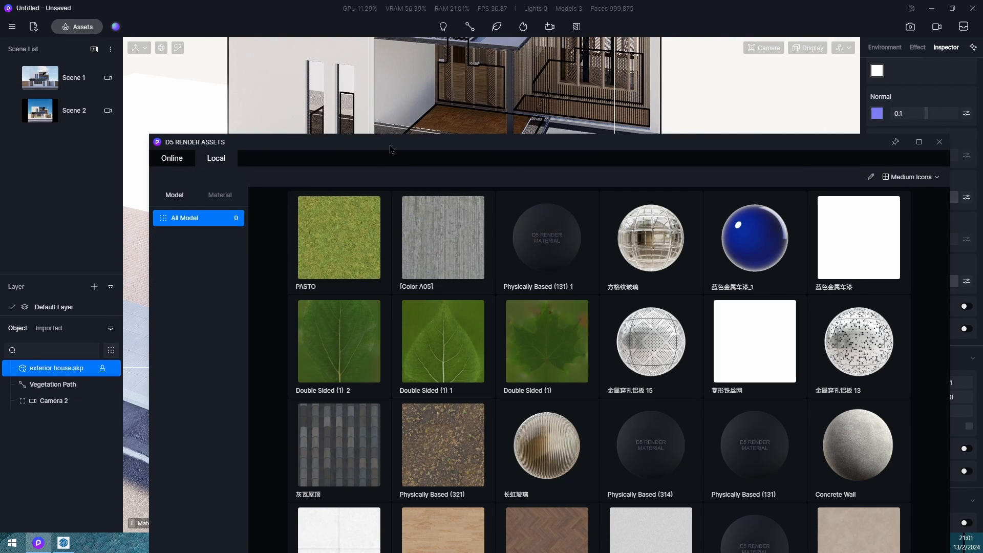
{"action": "scroll", "coordinate": [453, 226], "scroll_direction": "down", "scroll_amount": 15}
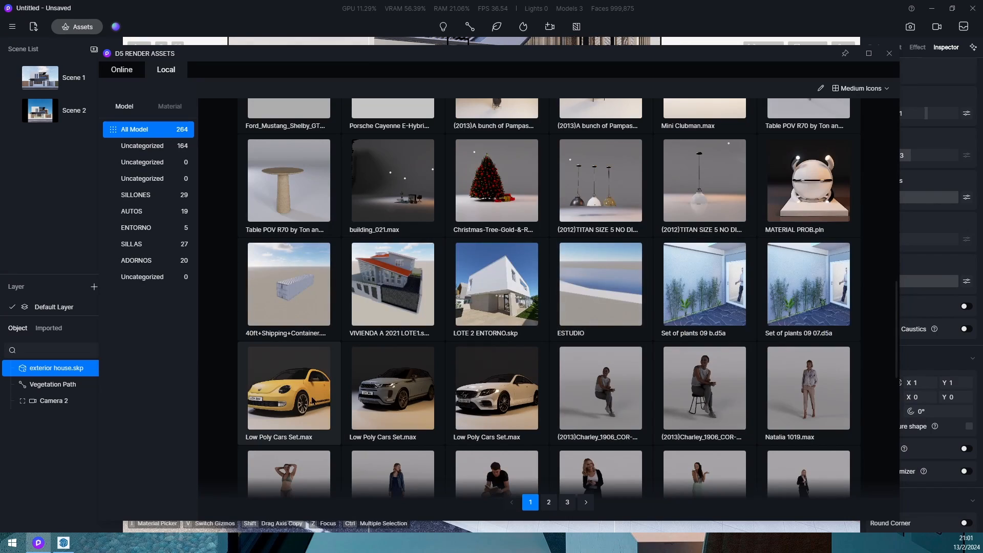
{"action": "left_click", "coordinate": [338, 411]}
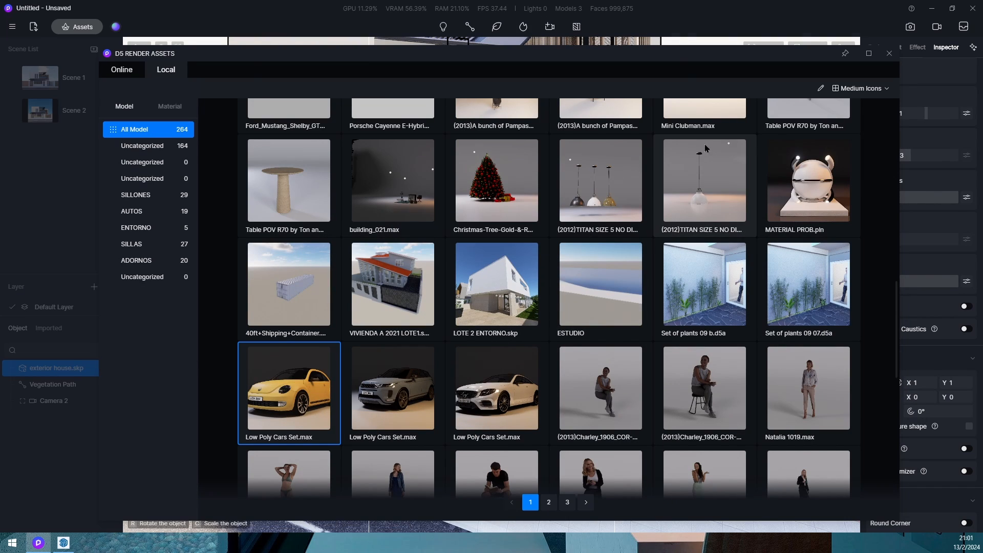
{"action": "left_click", "coordinate": [844, 54]}
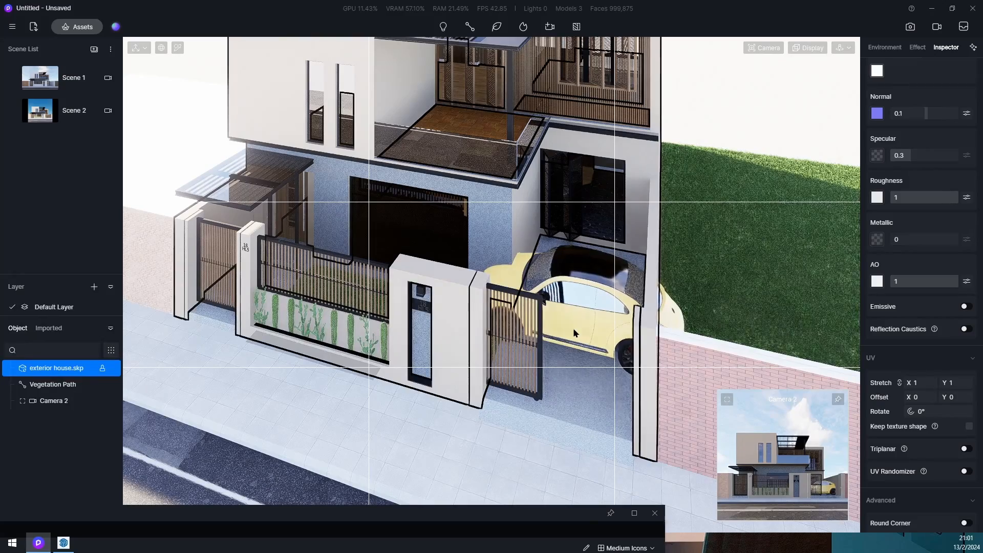
{"action": "left_click", "coordinate": [573, 328]}
Step: Rotate the car to 90° about Z and shift it along the driveway to about X 2800
{"action": "left_click_drag", "start_coordinate": [566, 362], "coordinate": [474, 373]}
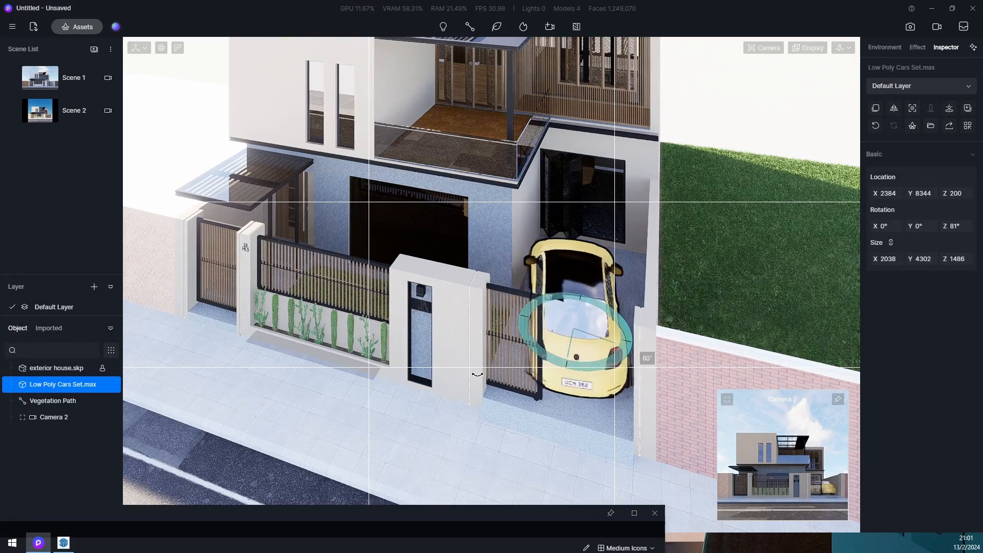
{"action": "scroll", "coordinate": [654, 326], "scroll_direction": "up", "scroll_amount": 2}
{"action": "scroll", "coordinate": [654, 326], "scroll_direction": "up", "scroll_amount": 5}
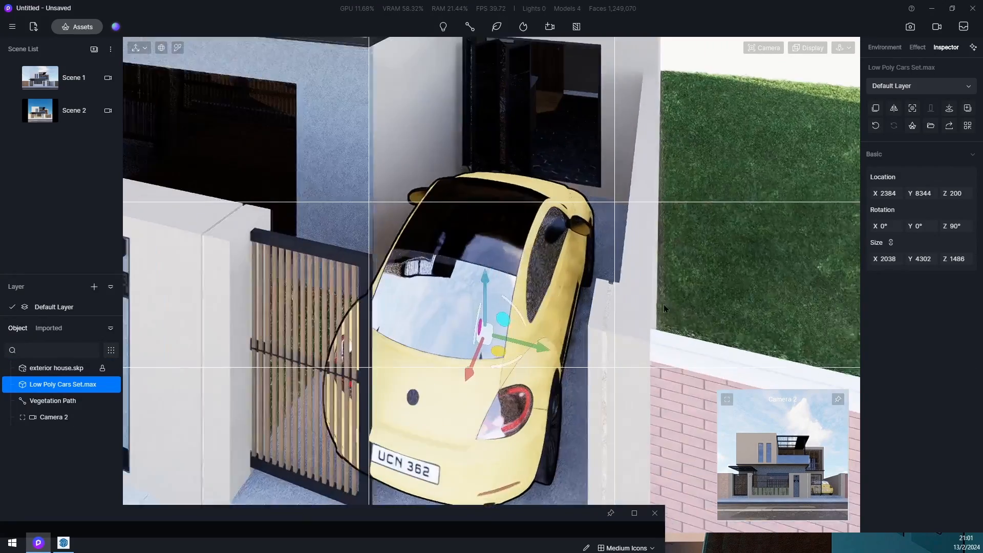
{"action": "right_click_drag", "start_coordinate": [315, 524], "coordinate": [408, 402]}
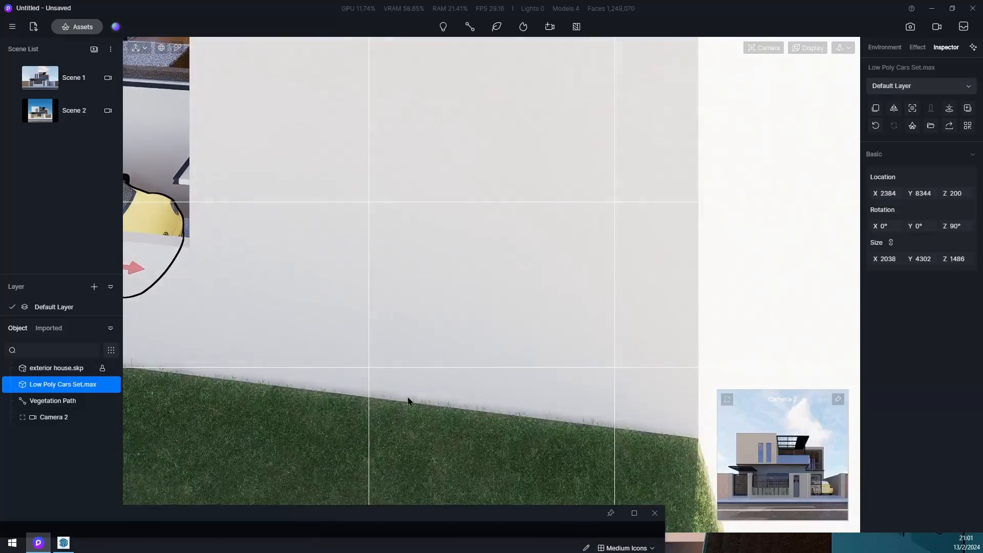
{"action": "middle_click_drag", "start_coordinate": [351, 279], "coordinate": [860, 447]}
{"action": "right_click_drag", "start_coordinate": [188, 250], "coordinate": [267, 317]}
{"action": "right_click_drag", "start_coordinate": [619, 458], "coordinate": [522, 298]}
{"action": "key", "text": "1"}
{"action": "key", "text": "f"}
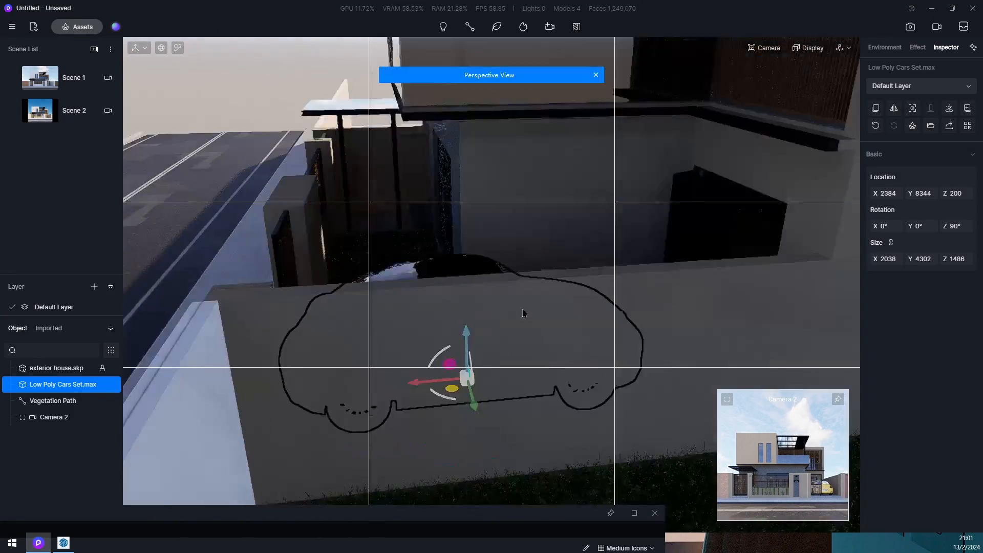
{"action": "right_click_drag", "start_coordinate": [506, 217], "coordinate": [488, 359]}
{"action": "left_click_drag", "start_coordinate": [527, 306], "coordinate": [572, 306]}
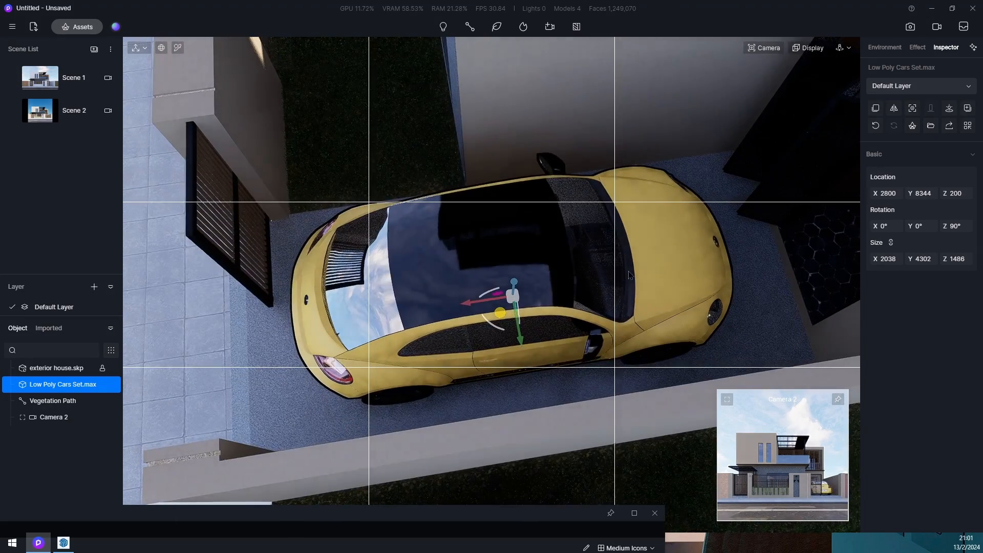
Step: Set the yellow car paint's metallic to 0.56, roughness to 0.11 and specular to 0.52
{"action": "key", "text": "i"}
{"action": "left_click", "coordinate": [680, 230]}
{"action": "scroll", "coordinate": [899, 122], "scroll_direction": "up", "scroll_amount": 1}
{"action": "scroll", "coordinate": [899, 121], "scroll_direction": "up", "scroll_amount": 1}
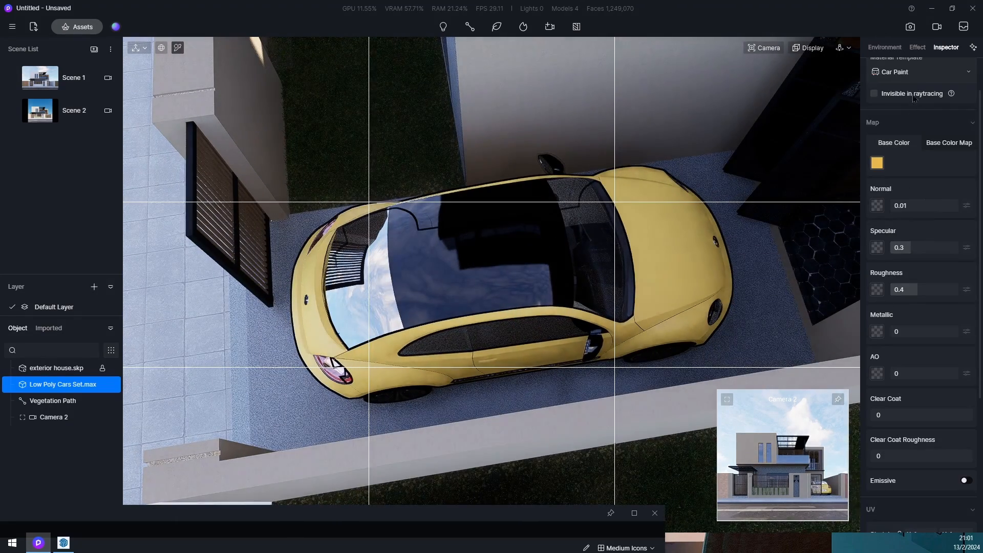
{"action": "mouse_move", "coordinate": [891, 325]}
{"action": "left_mouse_down"}
{"action": "mouse_move", "coordinate": [916, 328]}
{"action": "mouse_move", "coordinate": [930, 346]}
{"action": "left_mouse_up"}
{"action": "mouse_move", "coordinate": [915, 295]}
{"action": "left_mouse_down"}
{"action": "mouse_move", "coordinate": [896, 292]}
{"action": "mouse_move", "coordinate": [898, 305]}
{"action": "left_mouse_up"}
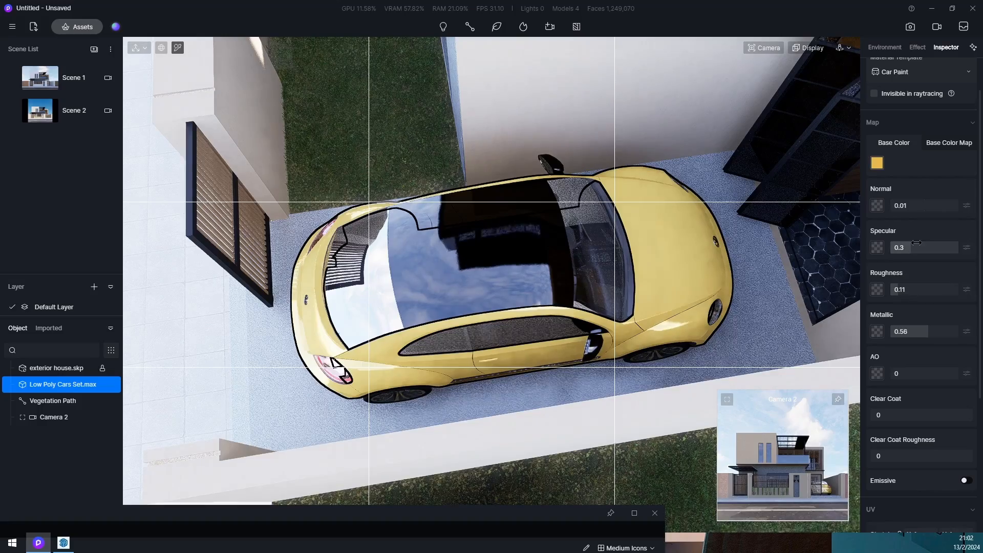
{"action": "left_click_drag", "start_coordinate": [910, 248], "coordinate": [926, 249]}
Step: Inspect the car's paint from several angles, along with the fence, front garden and terrace
{"action": "right_click_drag", "start_coordinate": [441, 329], "coordinate": [717, 192]}
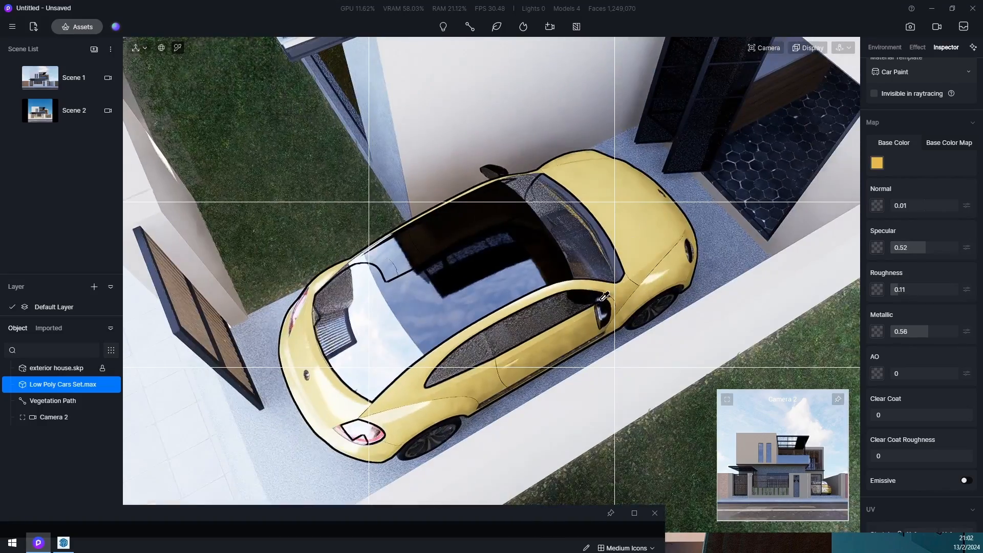
{"action": "right_click_drag", "start_coordinate": [345, 433], "coordinate": [742, 154]}
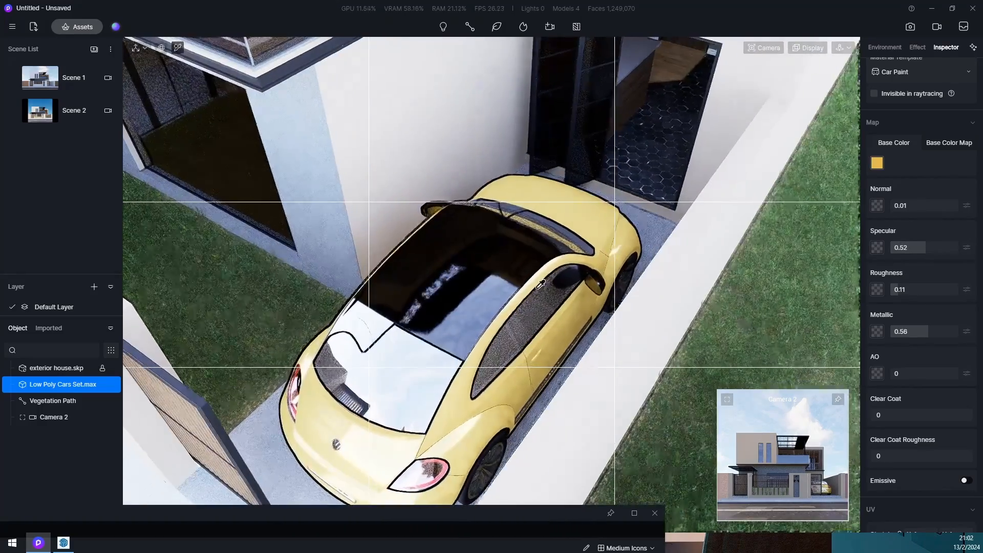
{"action": "right_click_drag", "start_coordinate": [546, 279], "coordinate": [643, 189]}
{"action": "scroll", "coordinate": [668, 211], "scroll_direction": "down", "scroll_amount": 3}
{"action": "scroll", "coordinate": [669, 211], "scroll_direction": "down", "scroll_amount": 4}
{"action": "right_click_drag", "start_coordinate": [504, 450], "coordinate": [624, 359]}
{"action": "scroll", "coordinate": [624, 359], "scroll_direction": "down", "scroll_amount": 2}
{"action": "scroll", "coordinate": [467, 395], "scroll_direction": "up", "scroll_amount": 6}
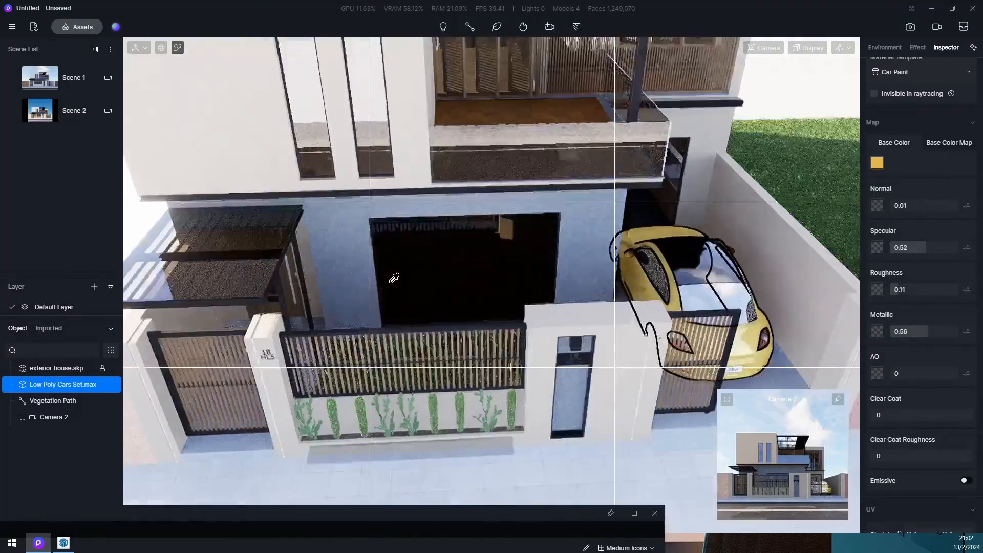
{"action": "right_click_drag", "start_coordinate": [395, 278], "coordinate": [221, 359]}
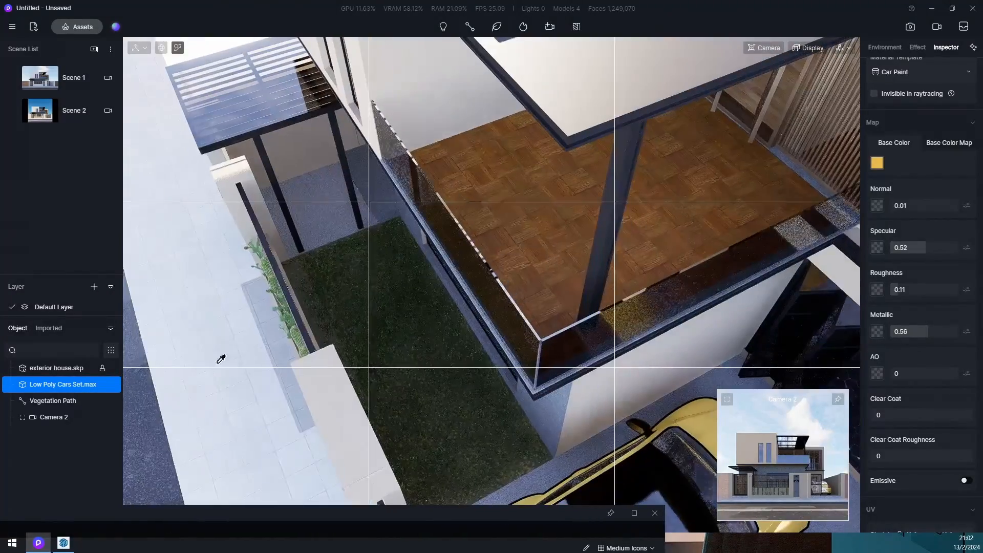
{"action": "left_click", "coordinate": [78, 31]}
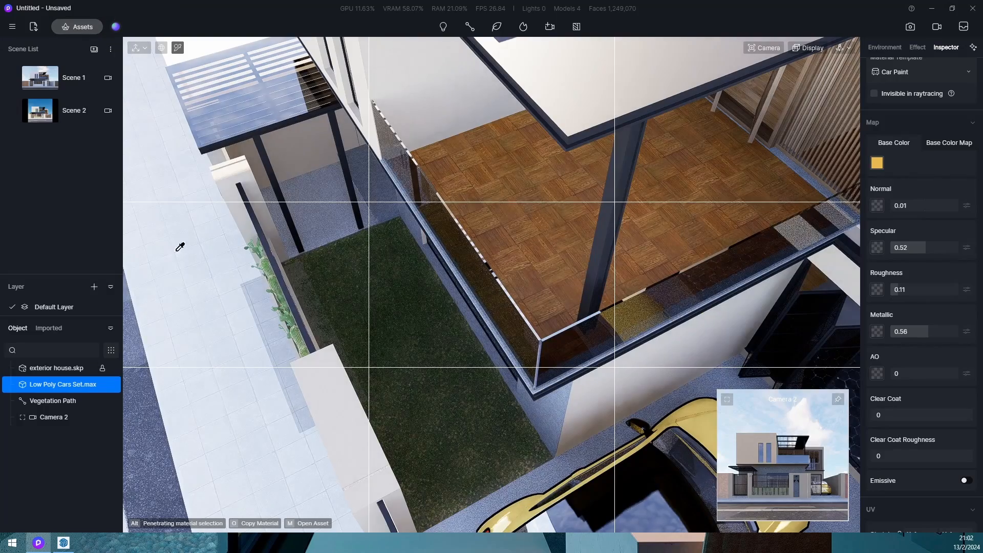
{"action": "left_click", "coordinate": [77, 28]}
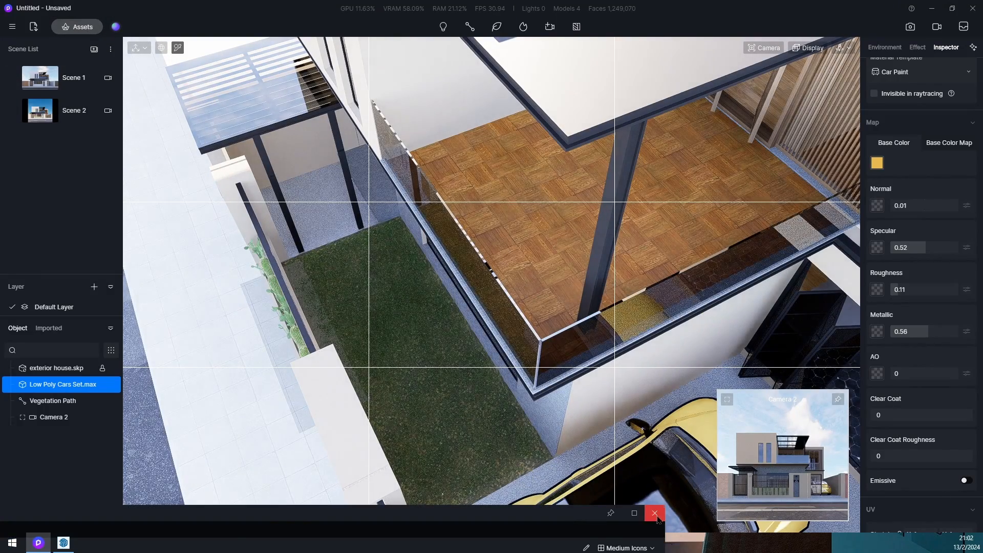
{"action": "left_click", "coordinate": [655, 513]}
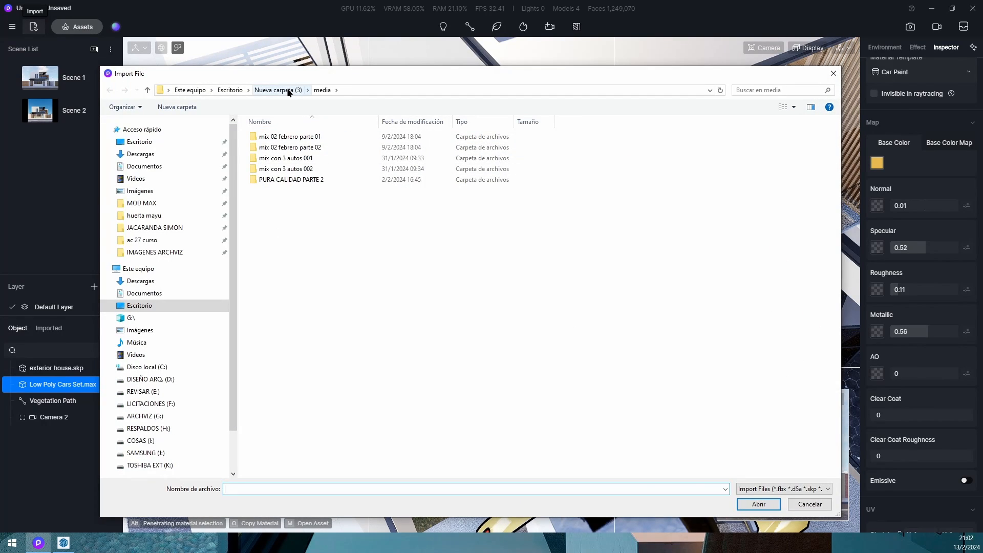
Step: Browse the import folders PURA CALIDAD PARTE 2, mix 02 febrero parte 01, mix con 3 autos 001 and mix con 3 autos 002 for models
{"action": "double_click", "coordinate": [292, 179]}
{"action": "scroll", "coordinate": [371, 231], "scroll_direction": "up", "scroll_amount": 4, "text": "ctrl"}
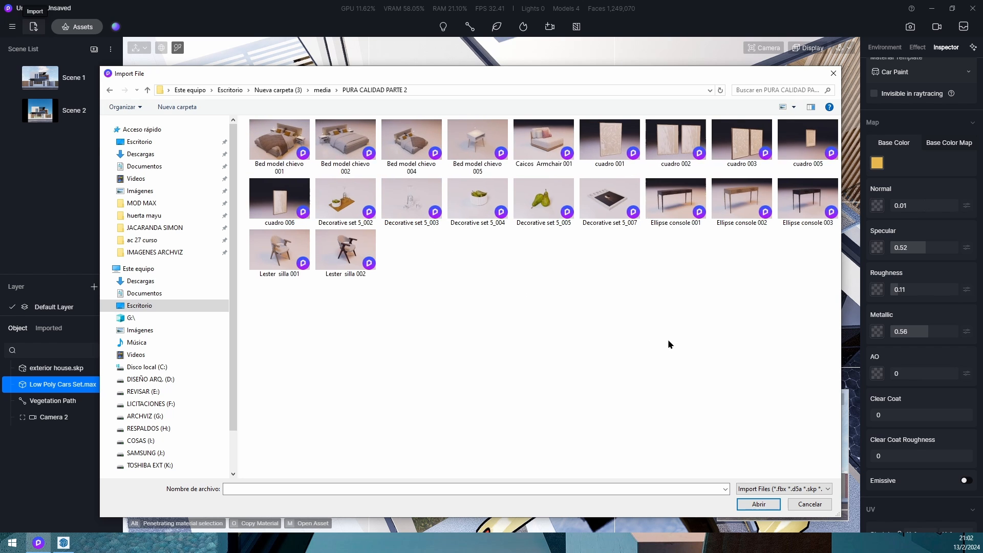
{"action": "left_click", "coordinate": [322, 90]}
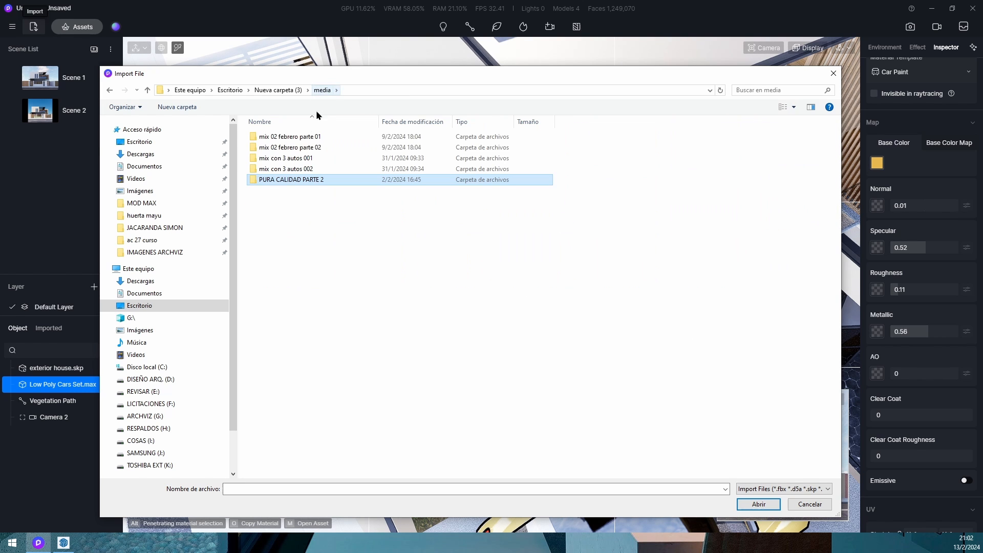
{"action": "double_click", "coordinate": [307, 137]}
{"action": "scroll", "coordinate": [366, 205], "scroll_direction": "up", "scroll_amount": 4, "text": "ctrl"}
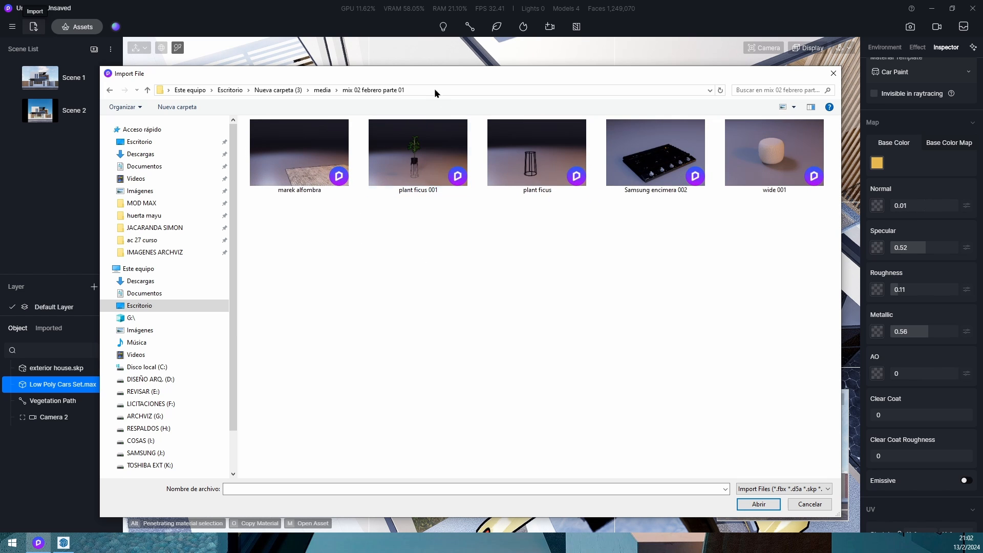
{"action": "left_click", "coordinate": [322, 90]}
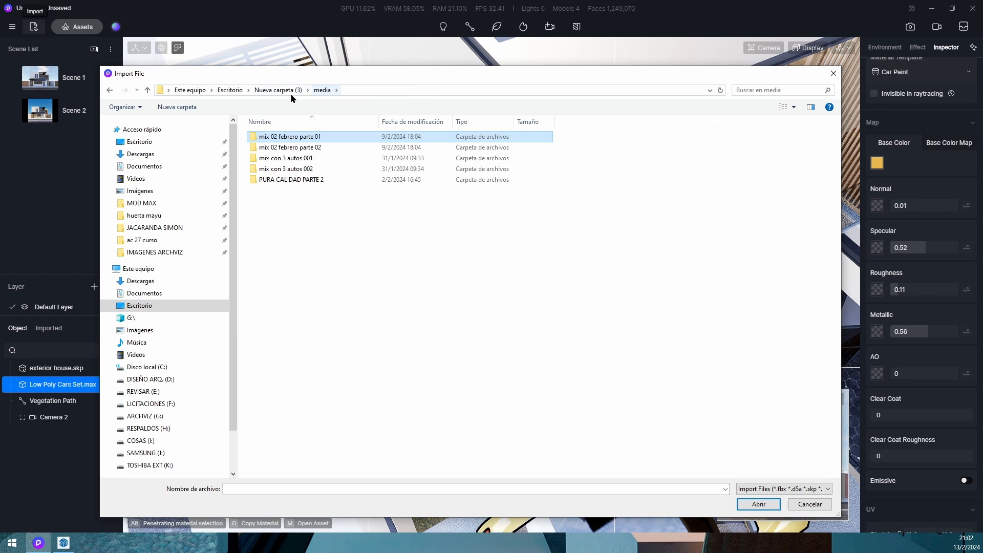
{"action": "double_click", "coordinate": [290, 160]}
{"action": "scroll", "coordinate": [334, 177], "scroll_direction": "up", "scroll_amount": 4, "text": "ctrl"}
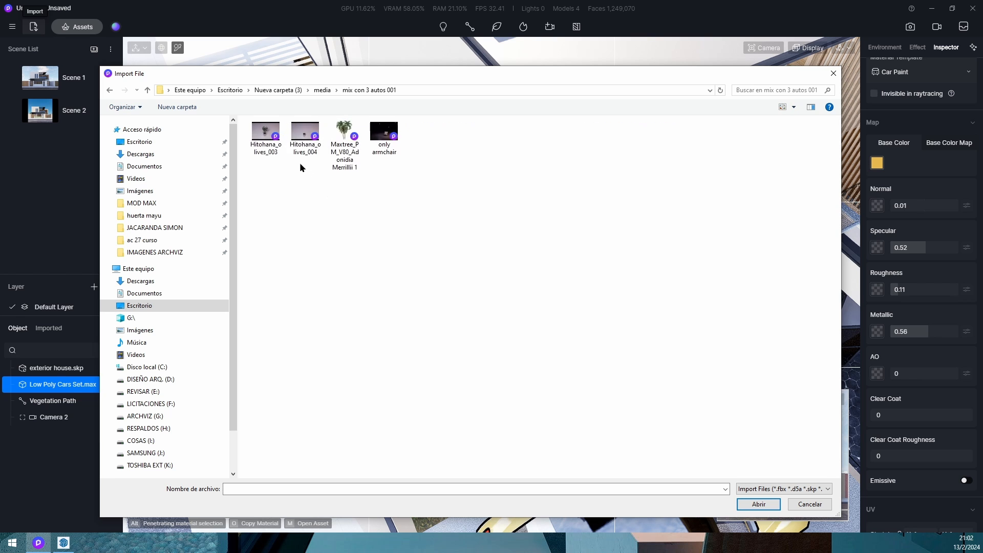
{"action": "scroll", "coordinate": [302, 166], "scroll_direction": "up", "scroll_amount": 2, "text": "ctrl"}
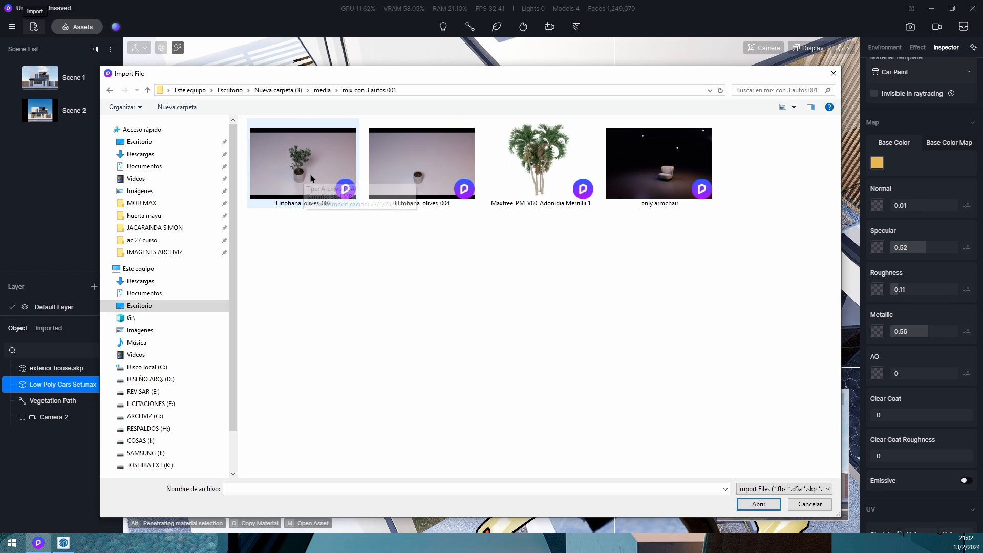
{"action": "left_click", "coordinate": [321, 90]}
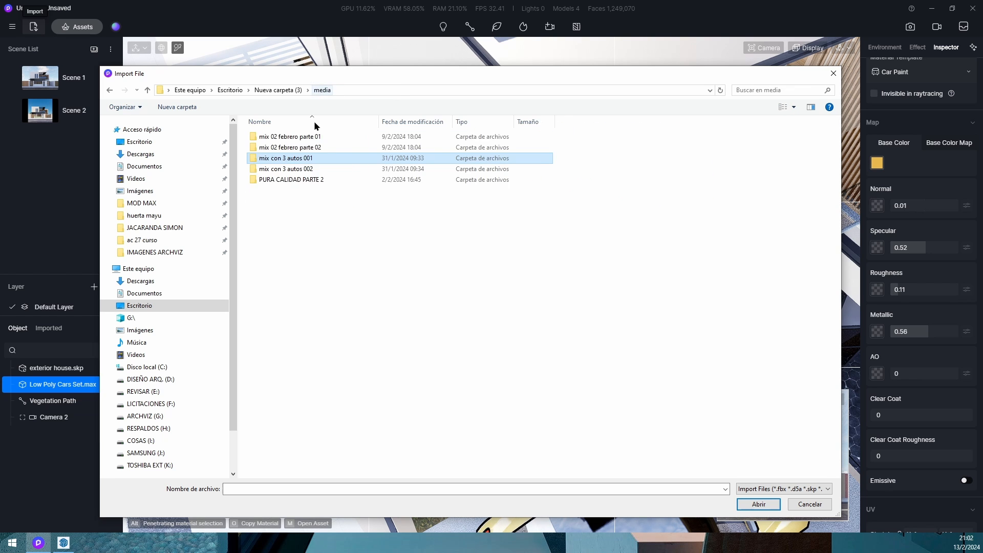
{"action": "double_click", "coordinate": [308, 167]}
{"action": "scroll", "coordinate": [370, 246], "scroll_direction": "up", "scroll_amount": 3, "text": "ctrl"}
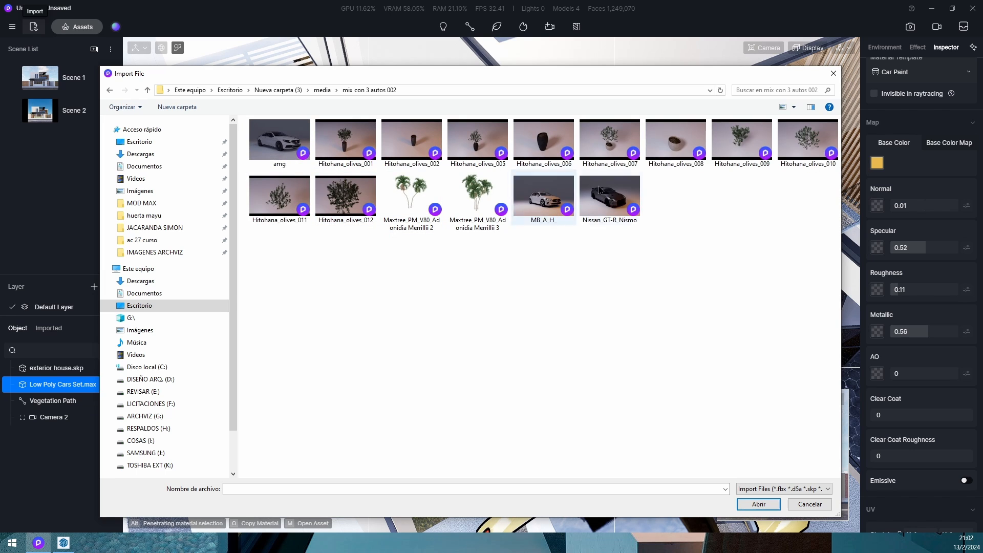
{"action": "left_click", "coordinate": [838, 76]}
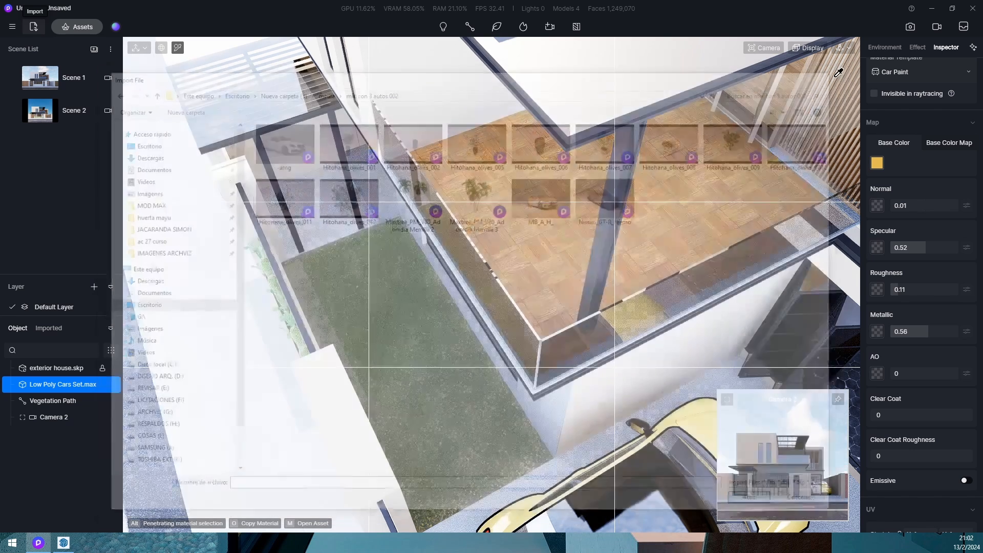
Step: Place the pink Florida Dogwood_flower.max tree from the local model library on the front garden lawn, at about X 1236, Y 4772
{"action": "left_click", "coordinate": [79, 27]}
{"action": "left_click", "coordinate": [80, 29]}
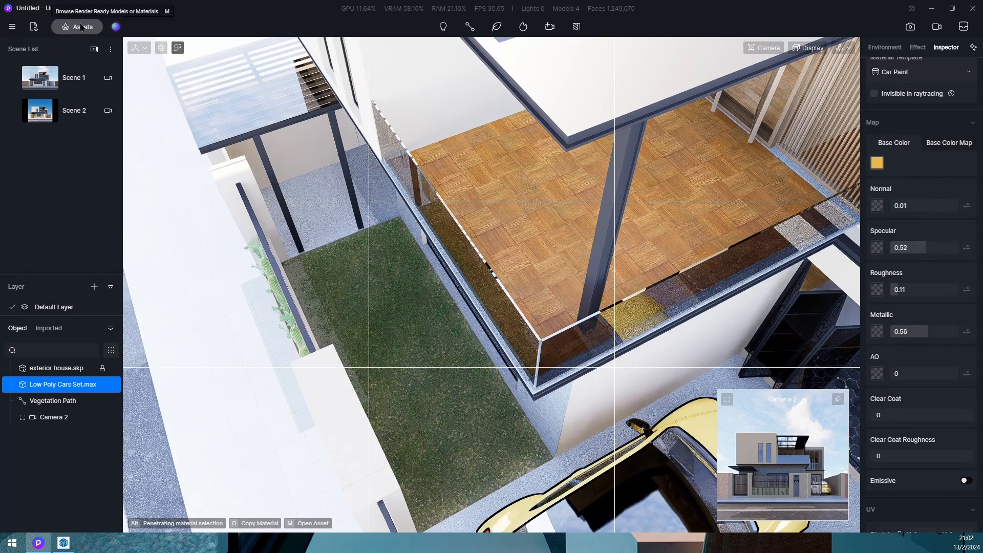
{"action": "left_click", "coordinate": [89, 26]}
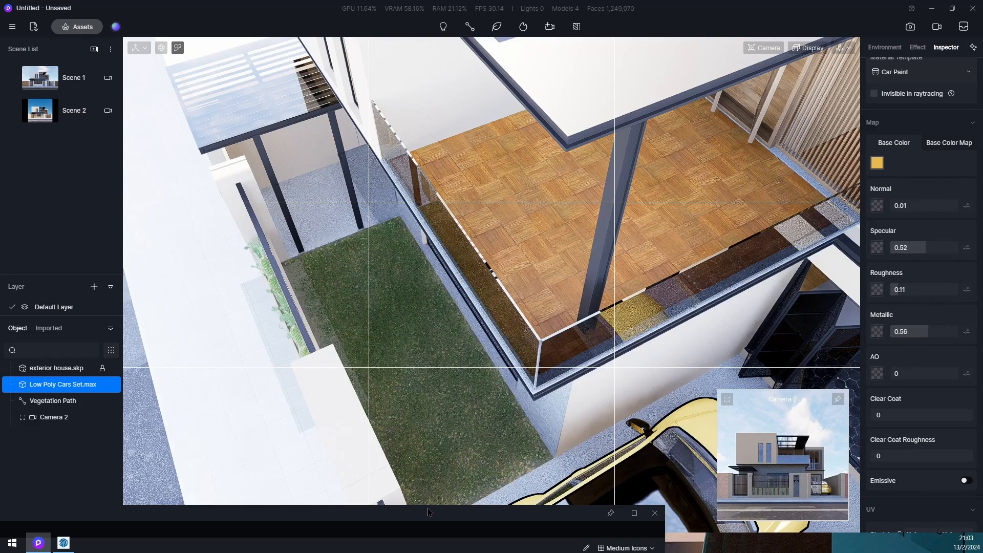
{"action": "left_click", "coordinate": [634, 513]}
{"action": "scroll", "coordinate": [552, 206], "scroll_direction": "up", "scroll_amount": 10}
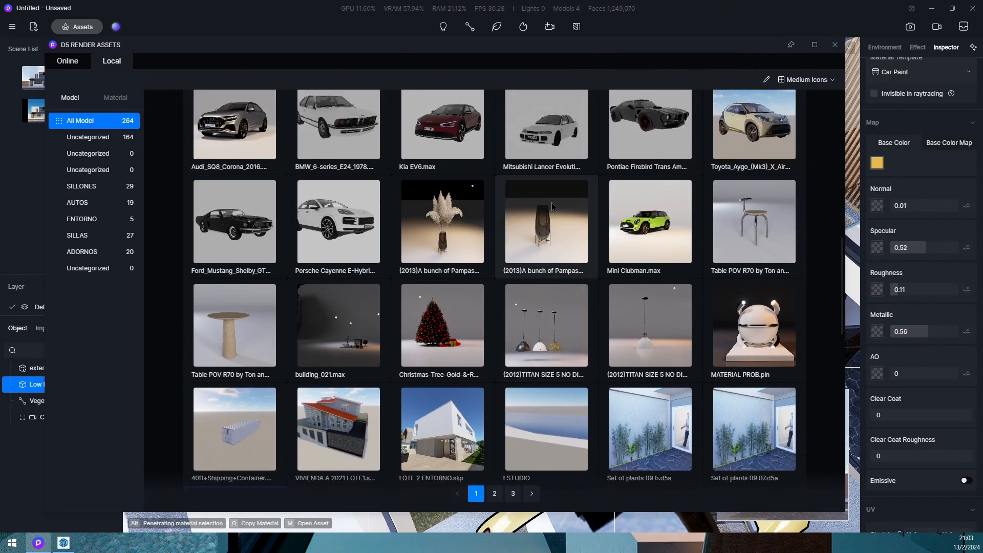
{"action": "scroll", "coordinate": [548, 213], "scroll_direction": "up", "scroll_amount": 3}
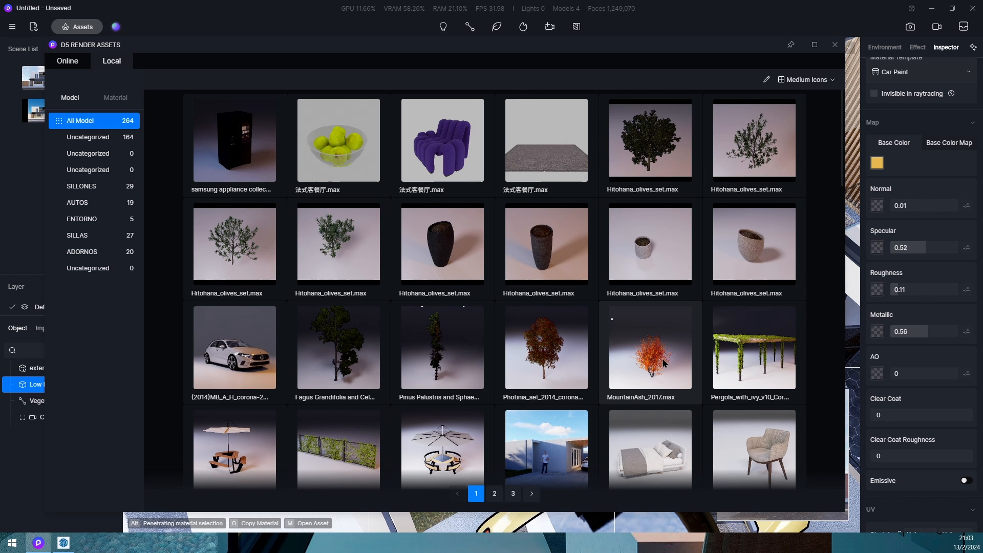
{"action": "scroll", "coordinate": [663, 362], "scroll_direction": "down", "scroll_amount": 15}
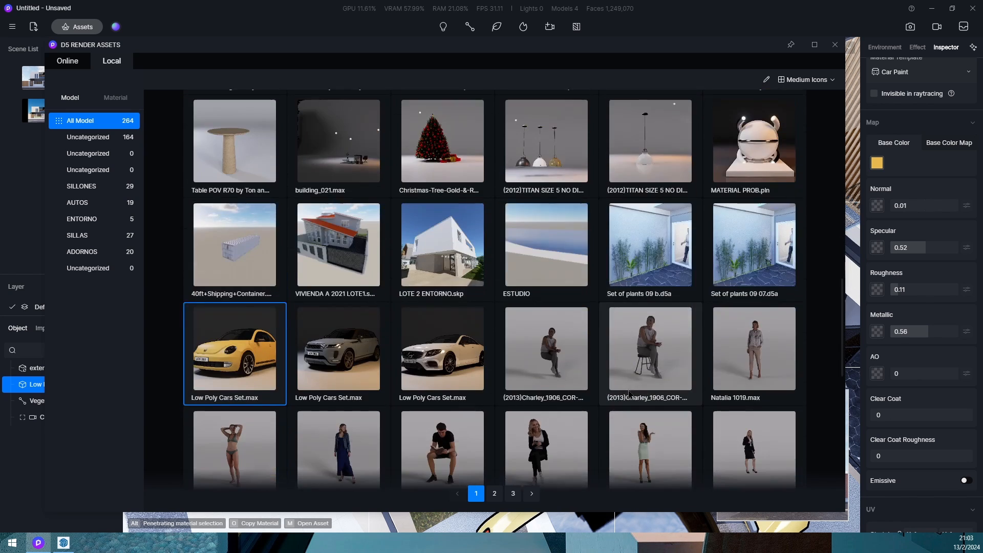
{"action": "scroll", "coordinate": [629, 392], "scroll_direction": "down", "scroll_amount": 20}
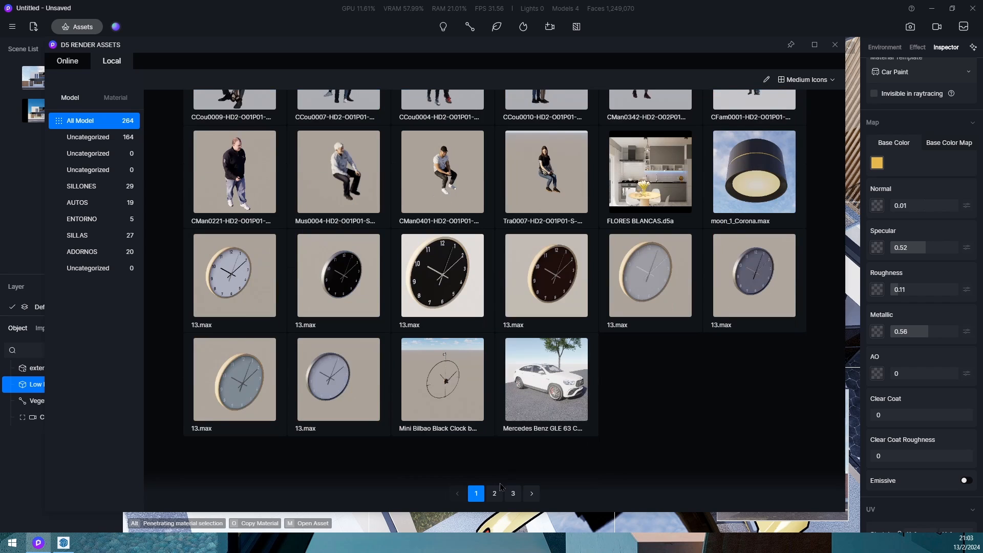
{"action": "left_click", "coordinate": [495, 494]}
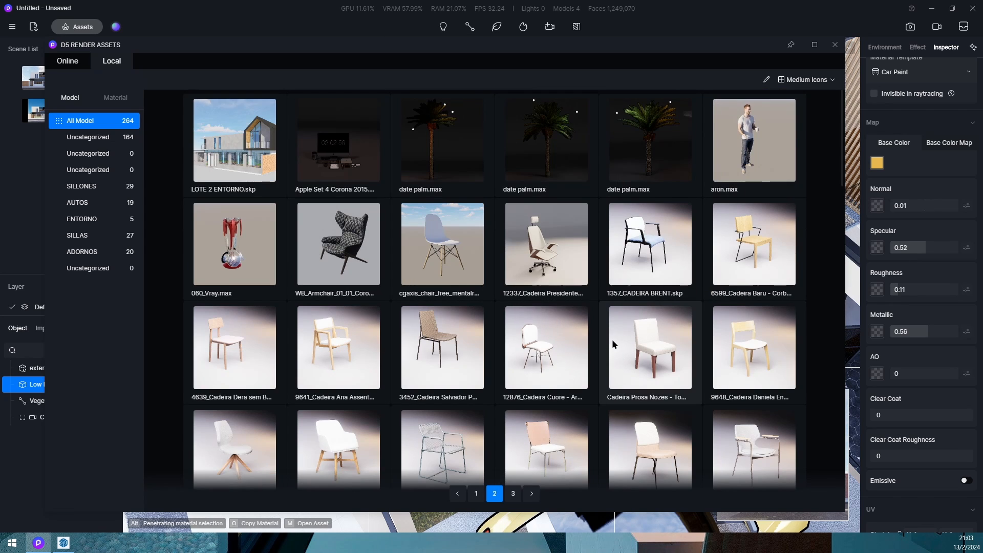
{"action": "scroll", "coordinate": [610, 343], "scroll_direction": "down", "scroll_amount": 10}
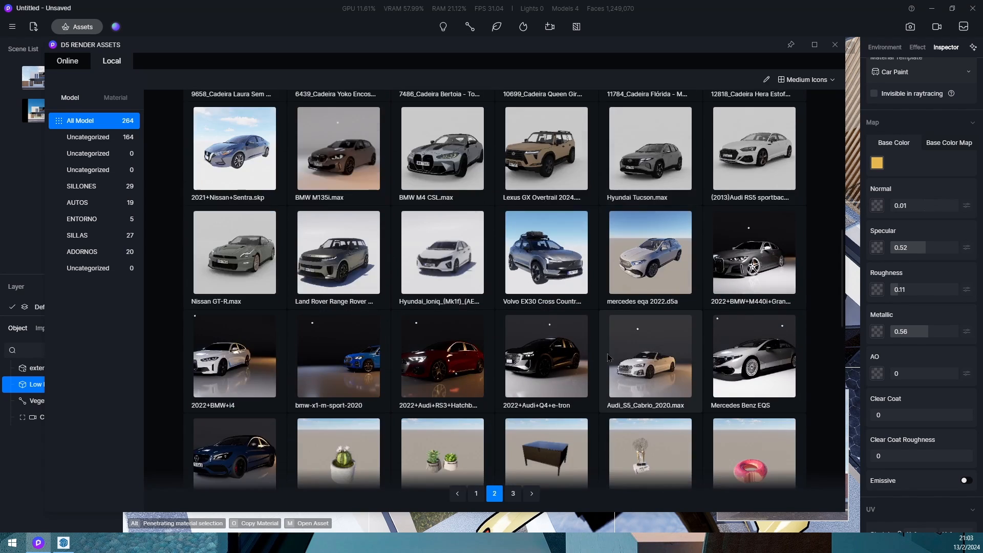
{"action": "scroll", "coordinate": [604, 368], "scroll_direction": "down", "scroll_amount": 12}
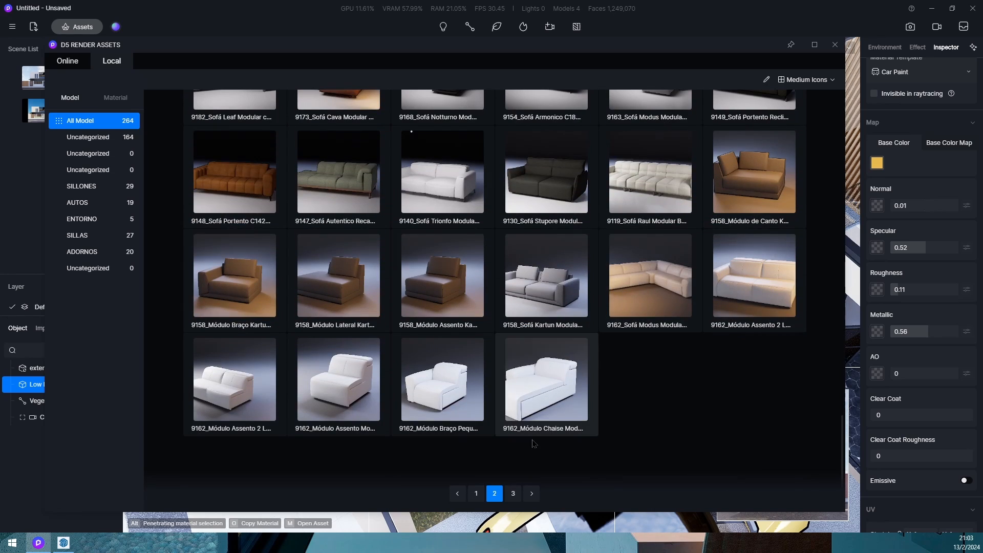
{"action": "left_click", "coordinate": [513, 493]}
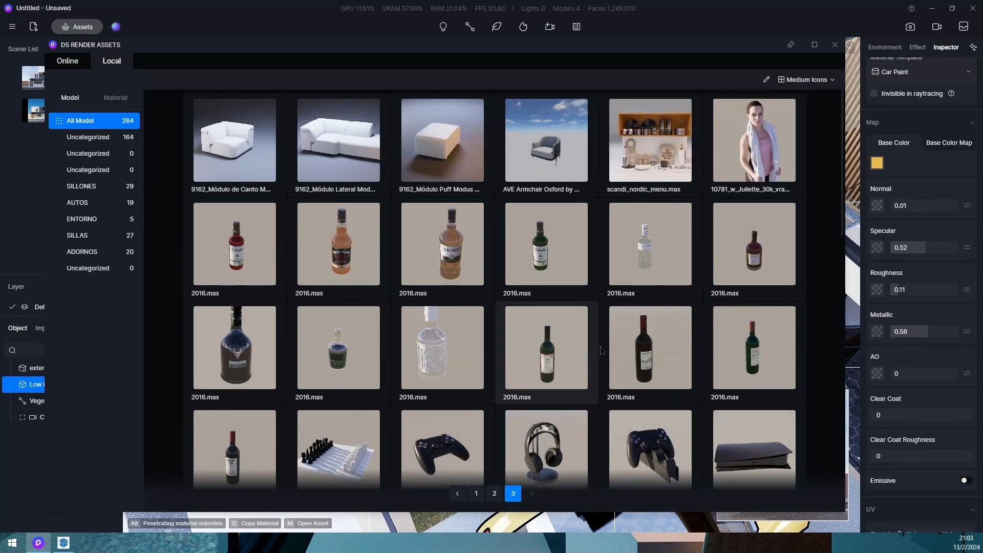
{"action": "scroll", "coordinate": [605, 355], "scroll_direction": "down", "scroll_amount": 4}
{"action": "scroll", "coordinate": [605, 357], "scroll_direction": "down", "scroll_amount": 6}
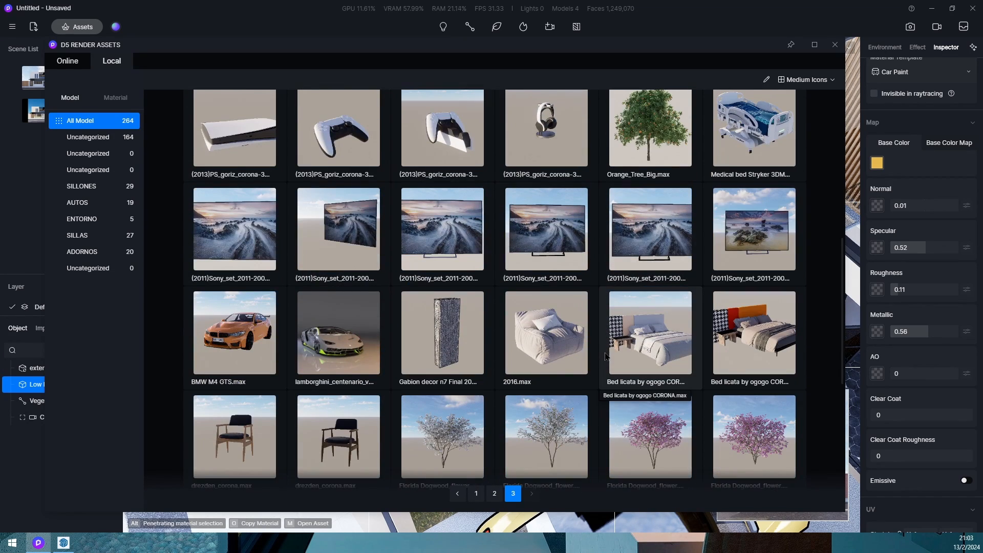
{"action": "scroll", "coordinate": [606, 357], "scroll_direction": "down", "scroll_amount": 2}
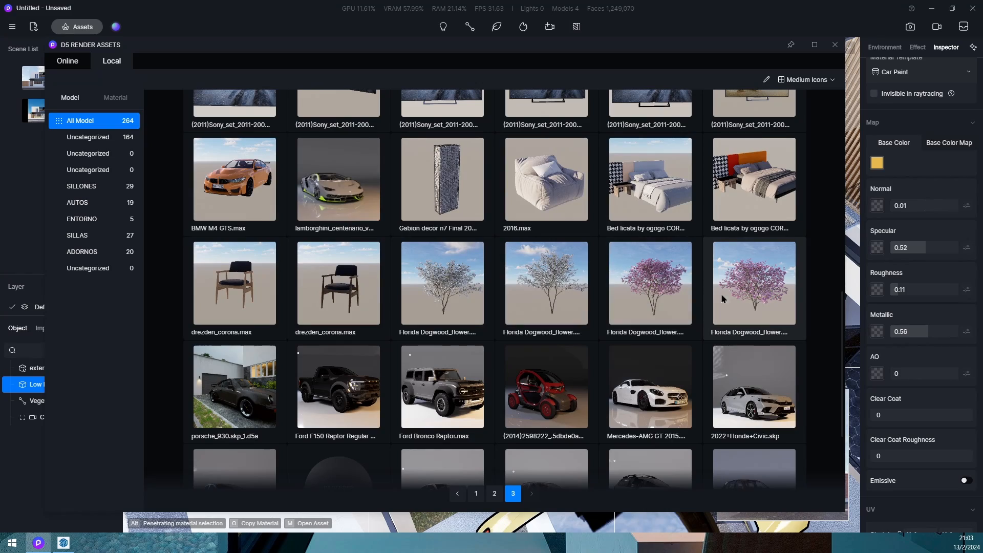
{"action": "left_click", "coordinate": [680, 293]}
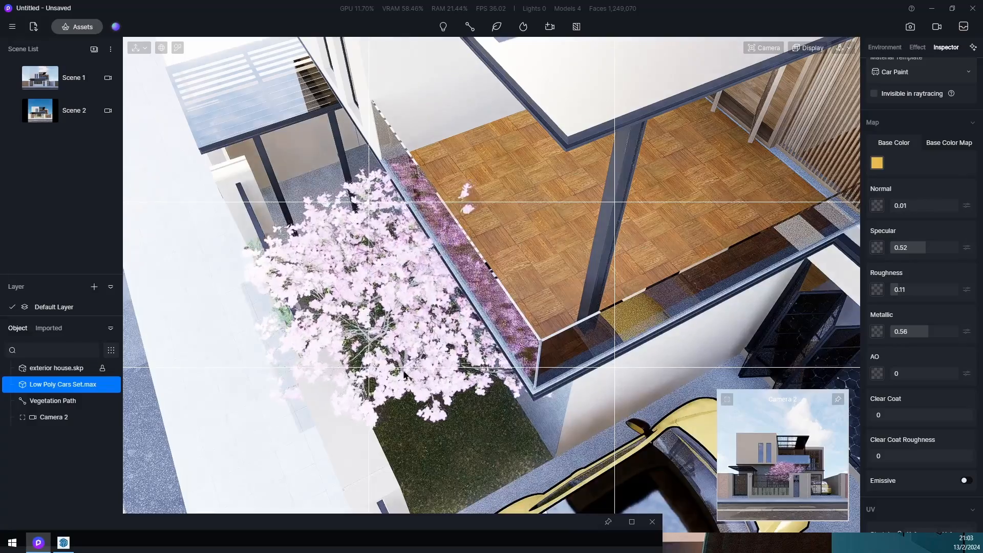
{"action": "left_click", "coordinate": [399, 376]}
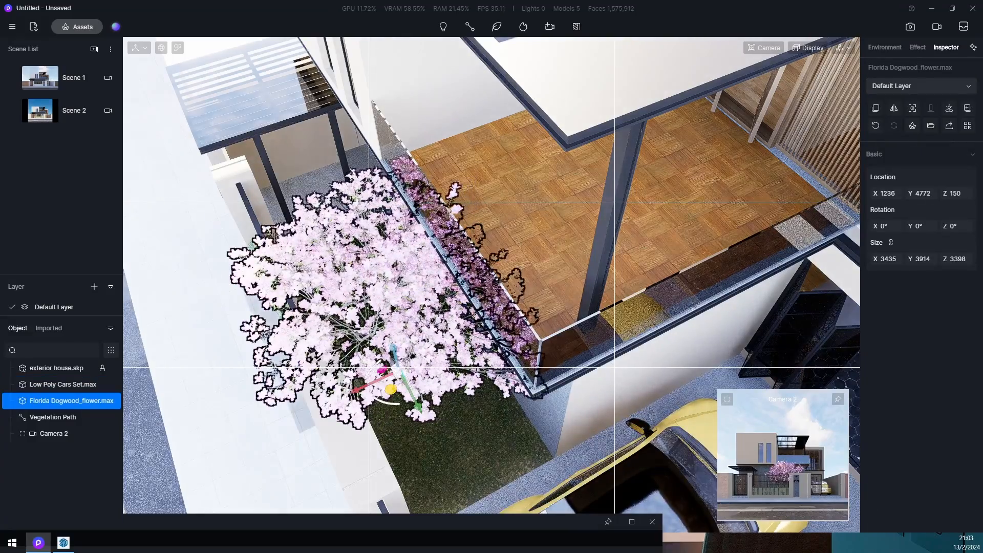
Step: Recall Scene 1 and scale the dogwood tree uniformly down to about X 2888, Y 3291, Z 2857
{"action": "scroll", "coordinate": [441, 233], "scroll_direction": "up", "scroll_amount": 3}
{"action": "left_click", "coordinate": [56, 77]}
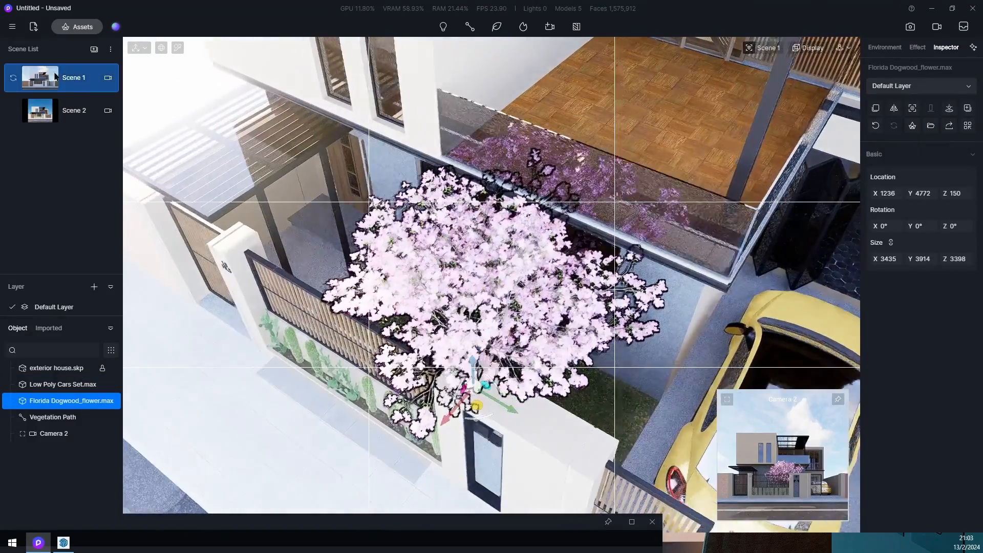
{"action": "key", "text": "p"}
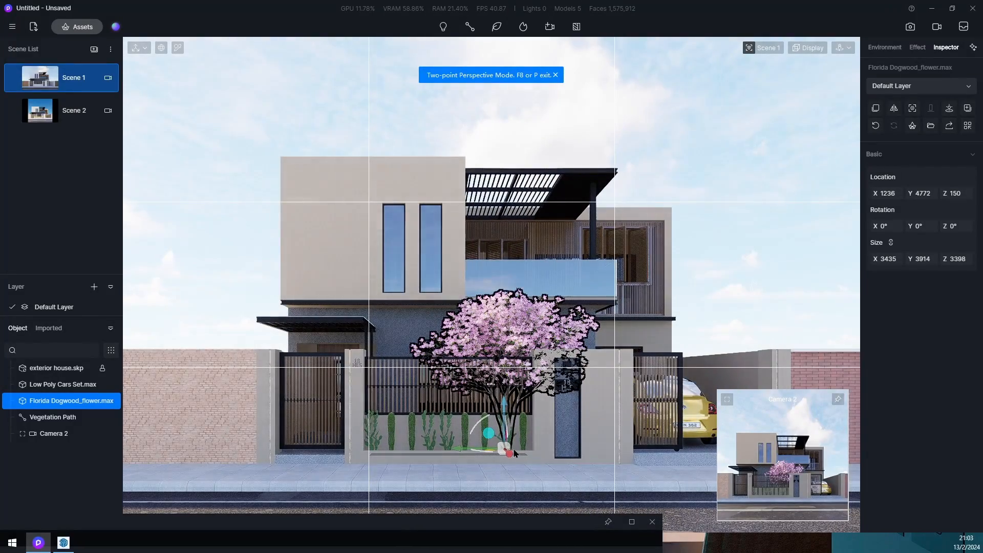
{"action": "left_click_drag", "start_coordinate": [547, 449], "coordinate": [541, 449]}
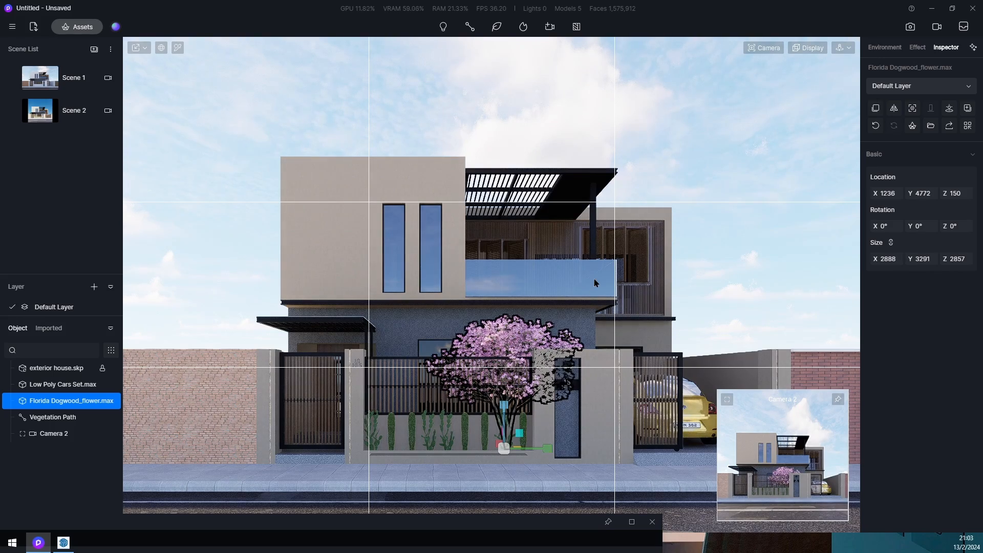
Step: Move the dogwood tree along the front garden behind the slatted fence to about Y 4213
{"action": "right_click_drag", "start_coordinate": [594, 283], "coordinate": [256, 399]}
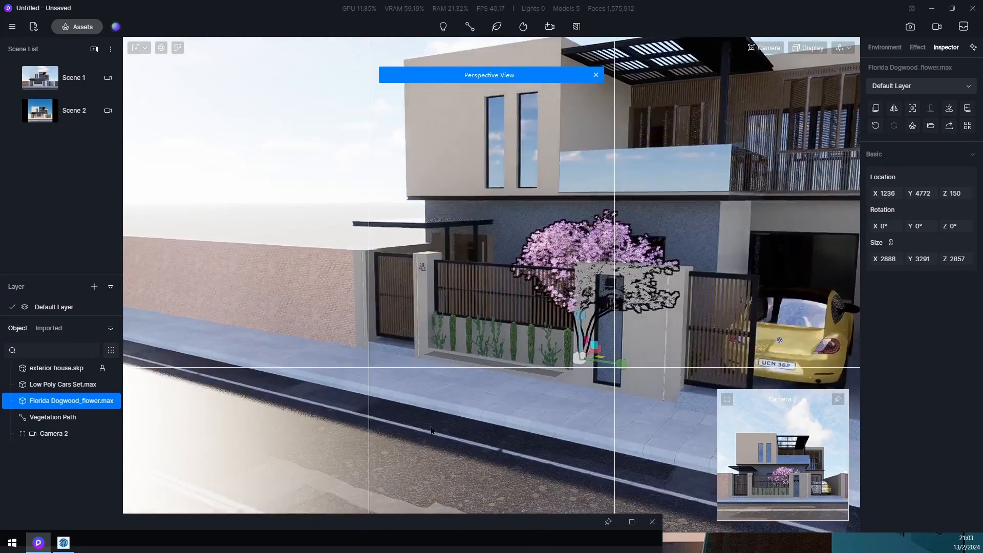
{"action": "right_click_drag", "start_coordinate": [563, 308], "coordinate": [359, 453]}
{"action": "scroll", "coordinate": [554, 352], "scroll_direction": "up", "scroll_amount": 8}
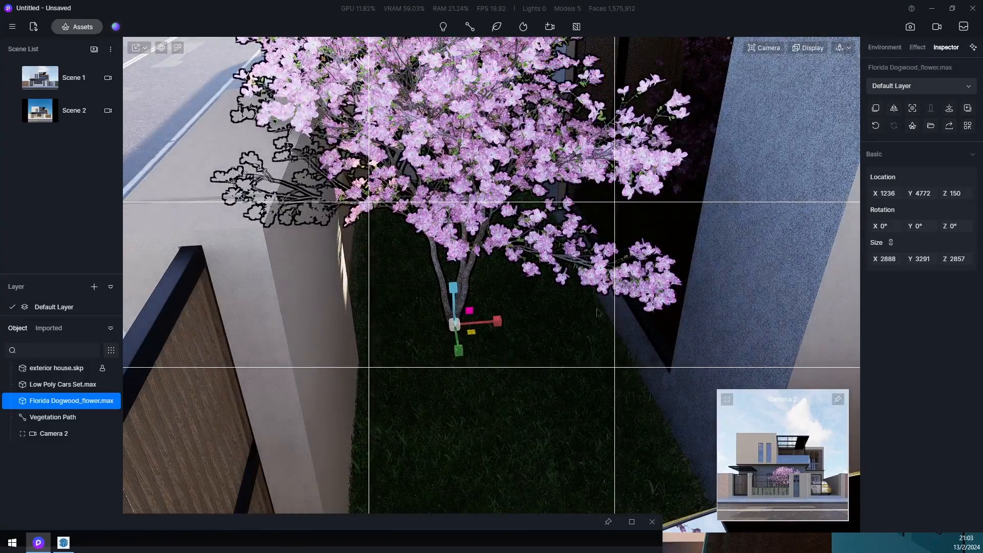
{"action": "scroll", "coordinate": [565, 266], "scroll_direction": "up", "scroll_amount": 6}
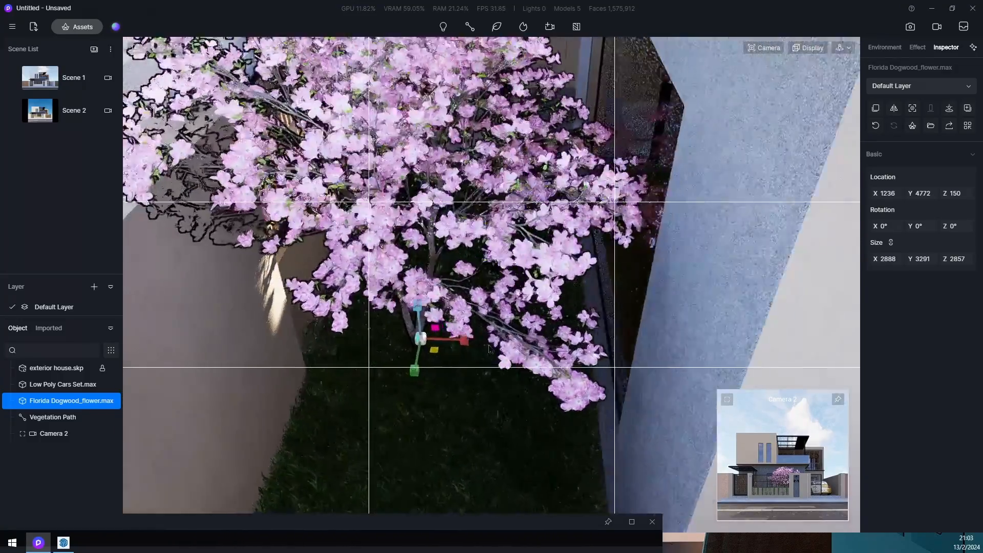
{"action": "middle_click_drag", "start_coordinate": [489, 349], "coordinate": [768, 333]}
{"action": "scroll", "coordinate": [778, 330], "scroll_direction": "down", "scroll_amount": 5}
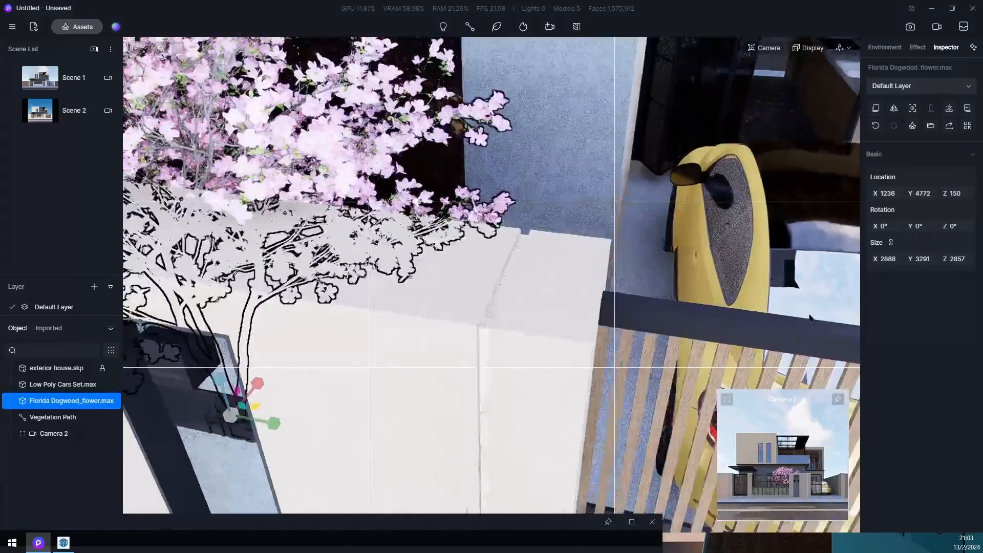
{"action": "scroll", "coordinate": [717, 343], "scroll_direction": "down", "scroll_amount": 4}
{"action": "middle_click_drag", "start_coordinate": [399, 348], "coordinate": [591, 363]}
{"action": "key", "text": "space"}
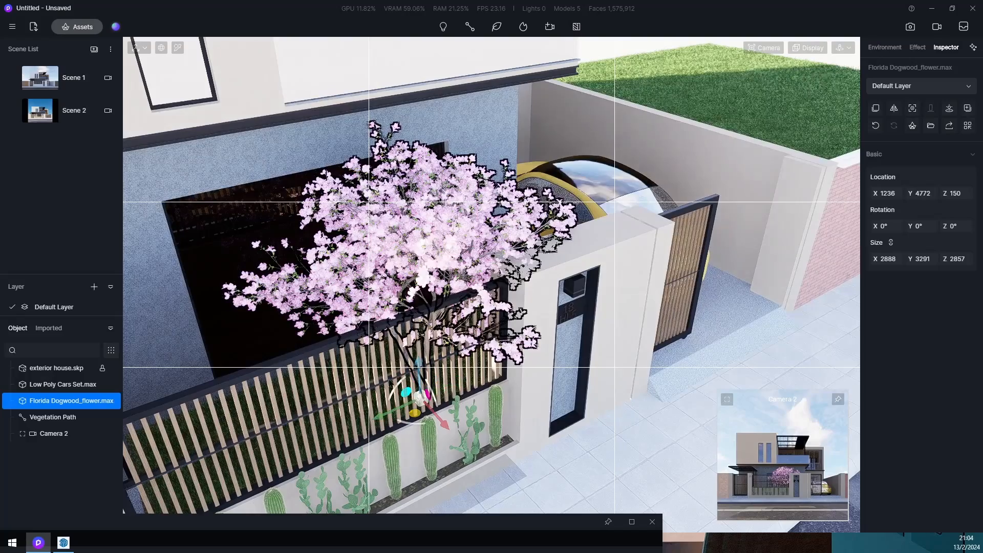
{"action": "left_click_drag", "start_coordinate": [385, 421], "coordinate": [333, 433]}
{"action": "middle_click_drag", "start_coordinate": [505, 395], "coordinate": [343, 382]}
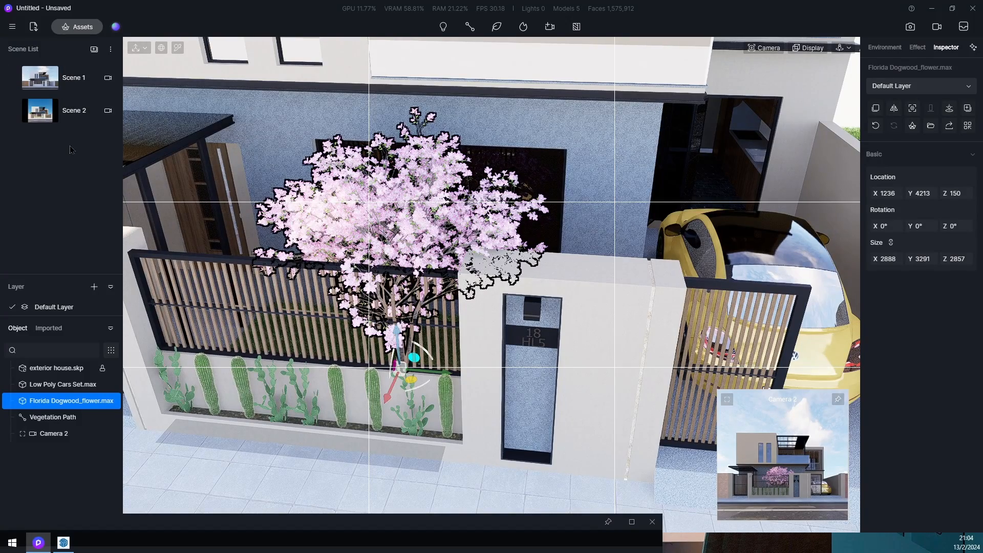
Step: Recall Scene 2, rotate the HDRI sky to 250° and update the saved scene
{"action": "left_click", "coordinate": [63, 114]}
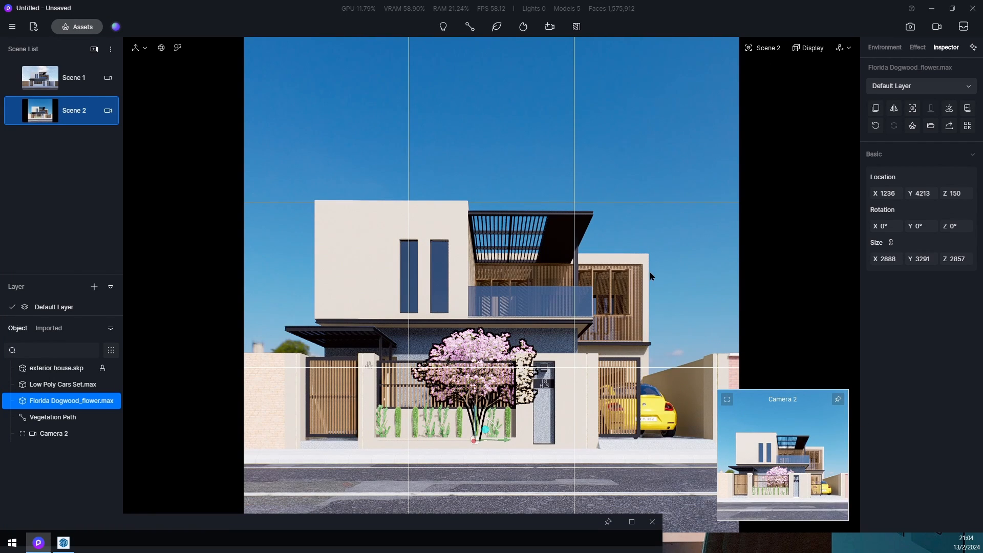
{"action": "left_click", "coordinate": [683, 173]}
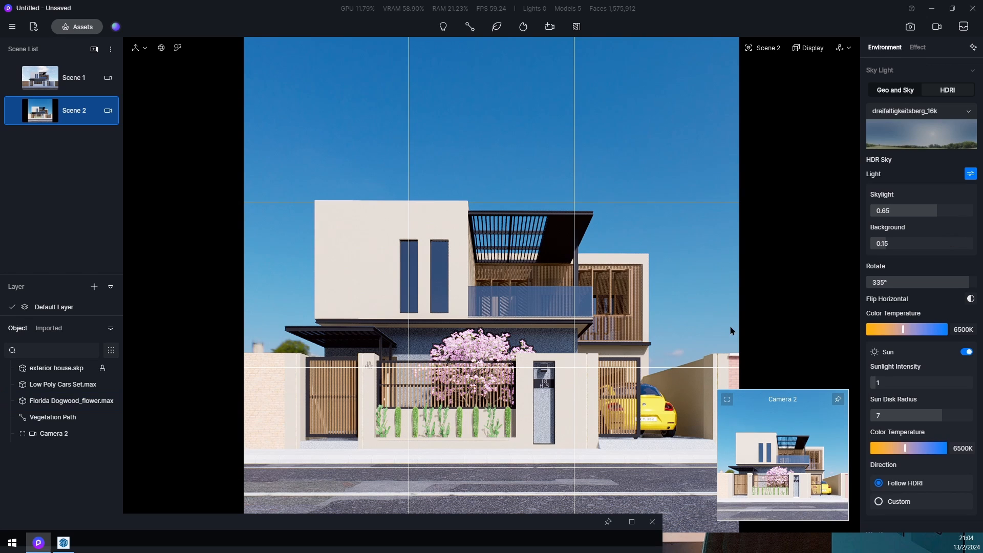
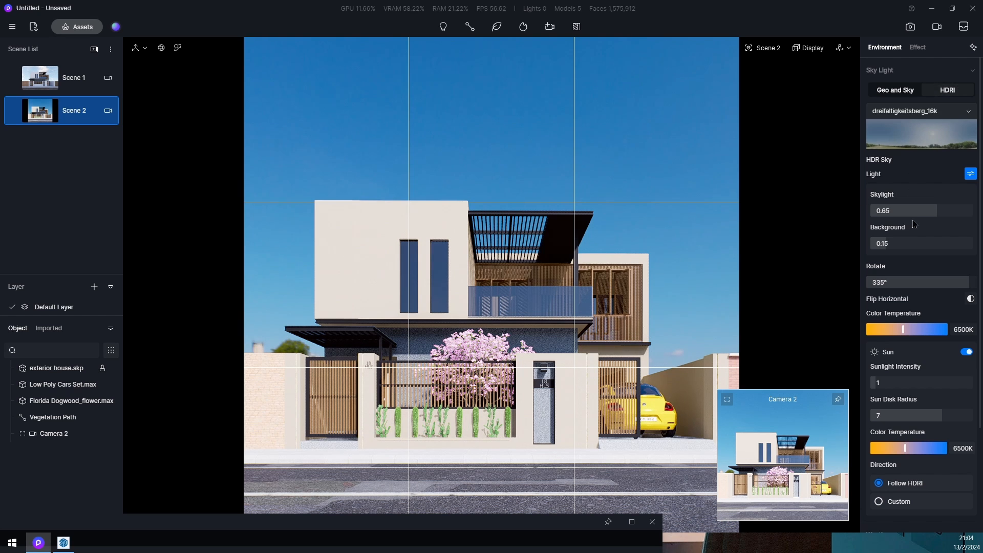
{"action": "mouse_move", "coordinate": [965, 284]}
{"action": "left_mouse_down"}
{"action": "mouse_move", "coordinate": [858, 285]}
{"action": "mouse_move", "coordinate": [975, 280]}
{"action": "mouse_move", "coordinate": [947, 294]}
{"action": "mouse_move", "coordinate": [922, 285]}
{"action": "mouse_move", "coordinate": [956, 282]}
{"action": "left_mouse_up"}
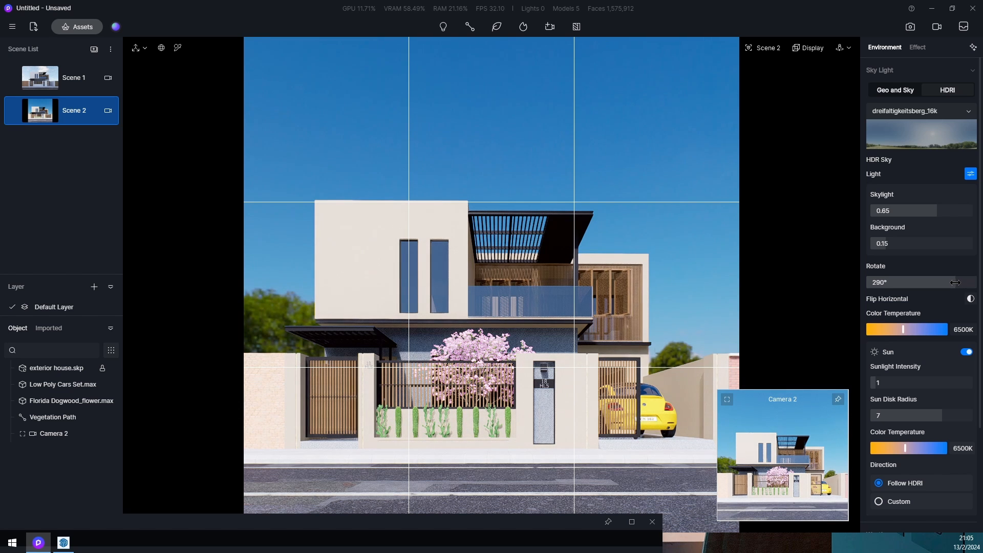
{"action": "left_click_drag", "start_coordinate": [955, 283], "coordinate": [955, 283]}
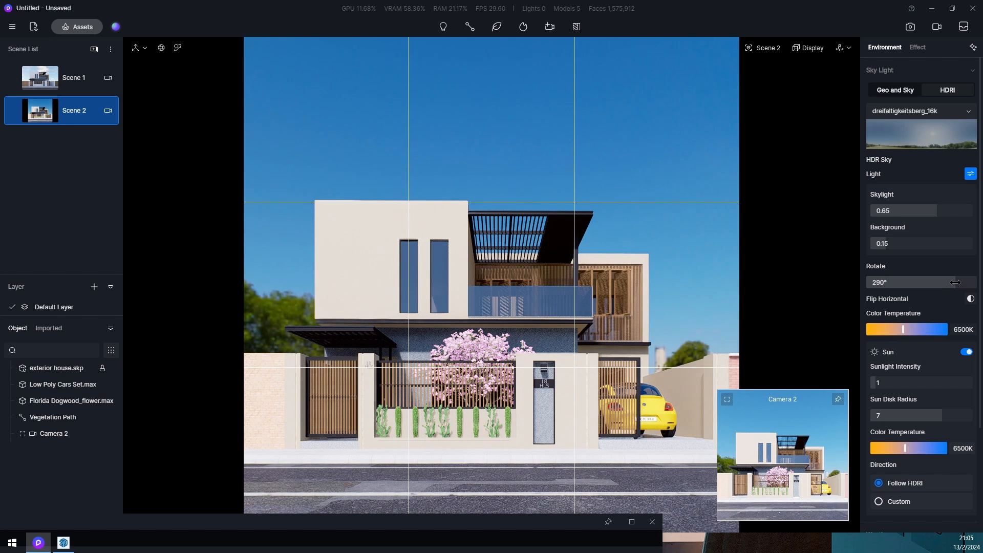
{"action": "left_click", "coordinate": [921, 282]}
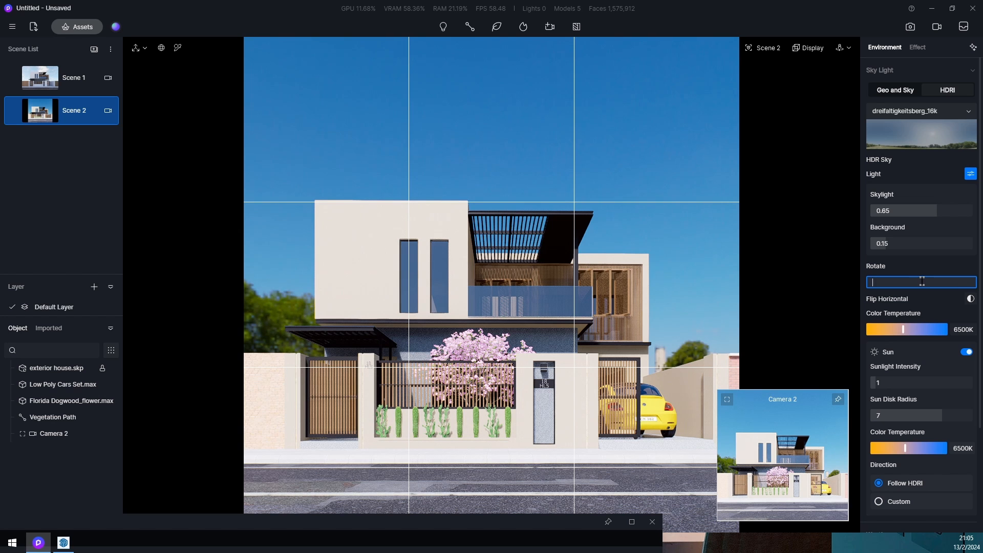
{"action": "key", "text": "Return"}
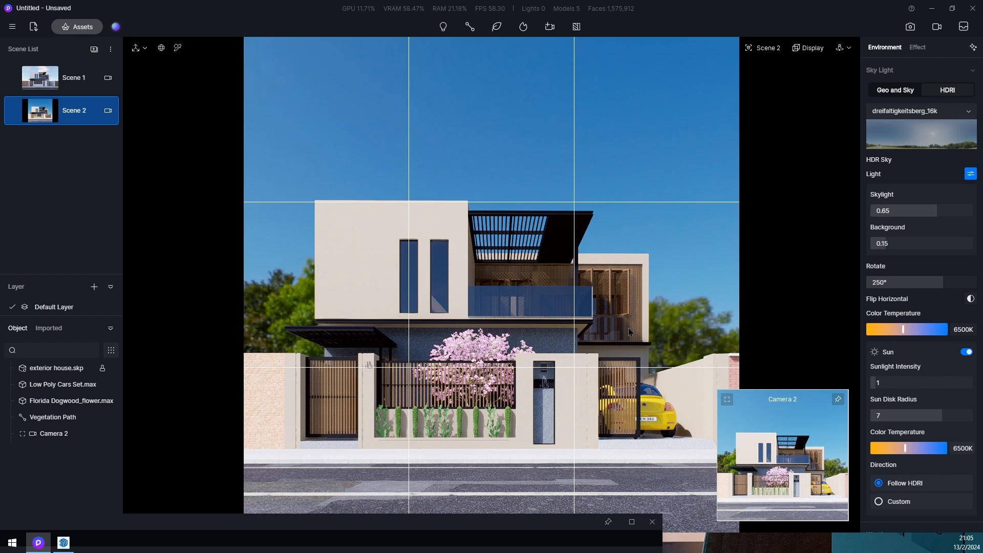
{"action": "left_click", "coordinate": [13, 111]}
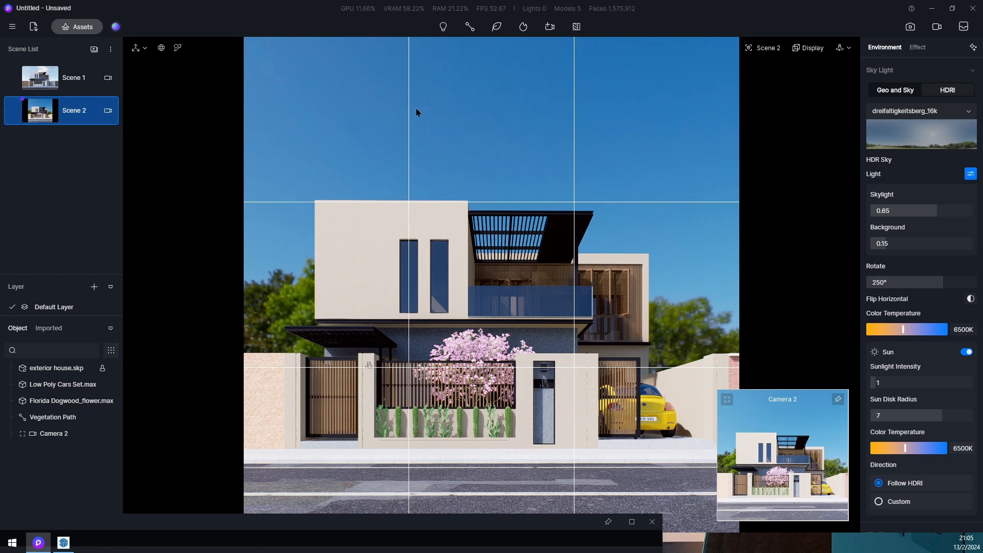
Step: Open the online model library at the Broadleaf category of the Nature models
{"action": "left_click", "coordinate": [91, 28]}
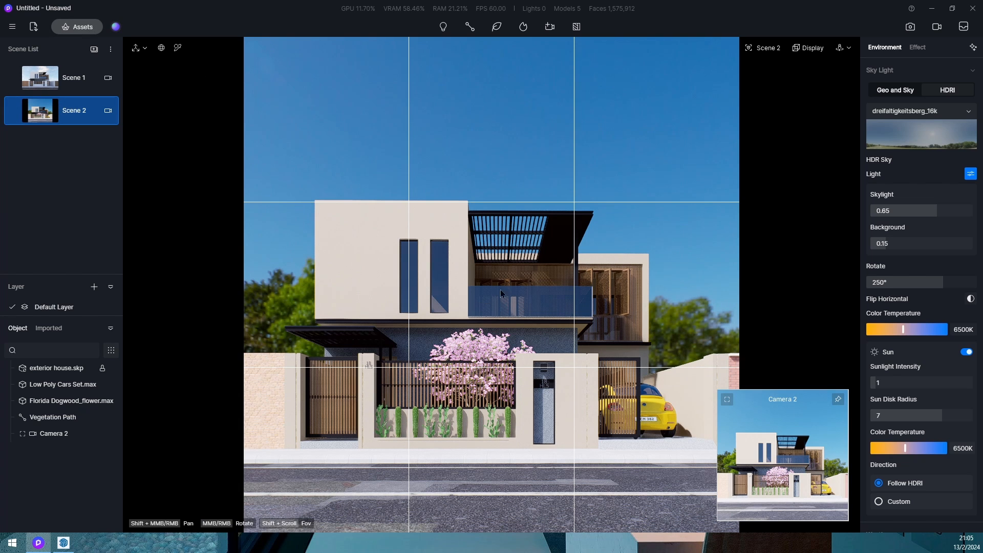
{"action": "left_click", "coordinate": [76, 30]}
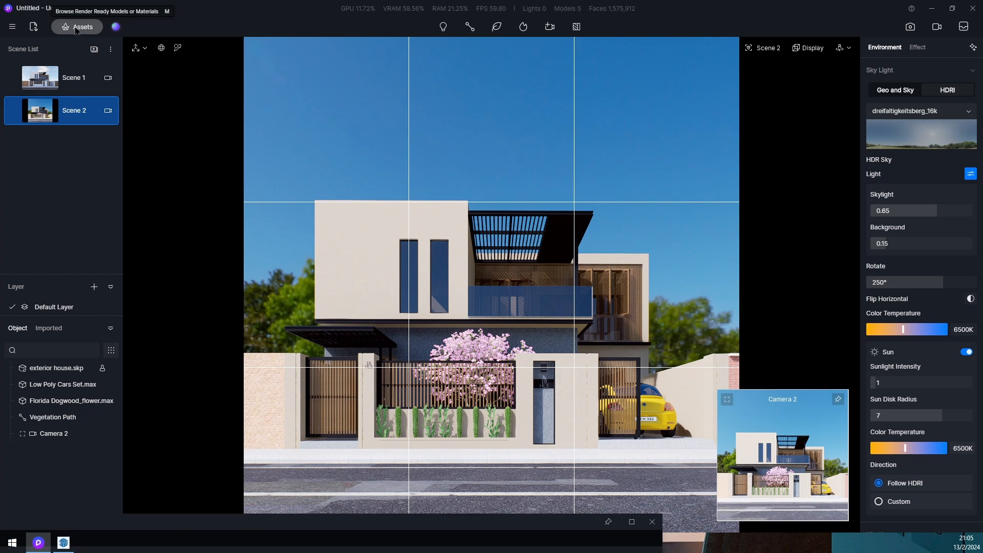
{"action": "left_click", "coordinate": [82, 25]}
{"action": "left_click", "coordinate": [63, 24]}
{"action": "left_click_drag", "start_coordinate": [314, 521], "coordinate": [504, 106]}
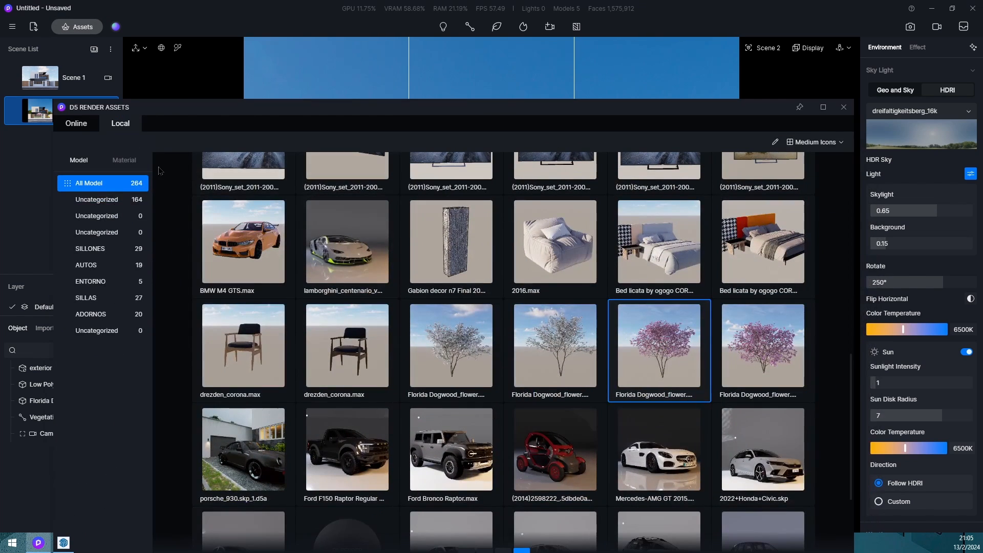
{"action": "left_click", "coordinate": [87, 127]}
{"action": "left_click", "coordinate": [84, 160]}
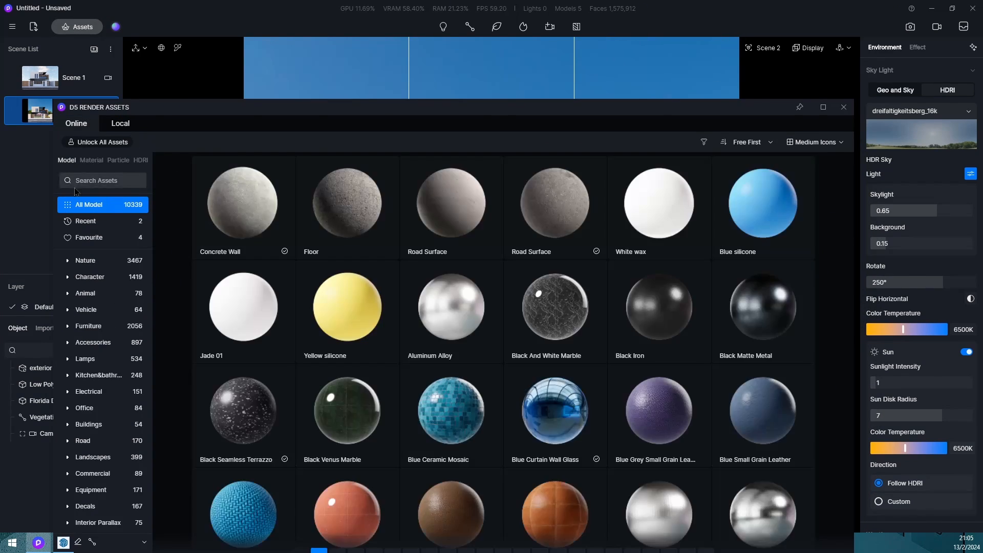
{"action": "left_click", "coordinate": [67, 160]}
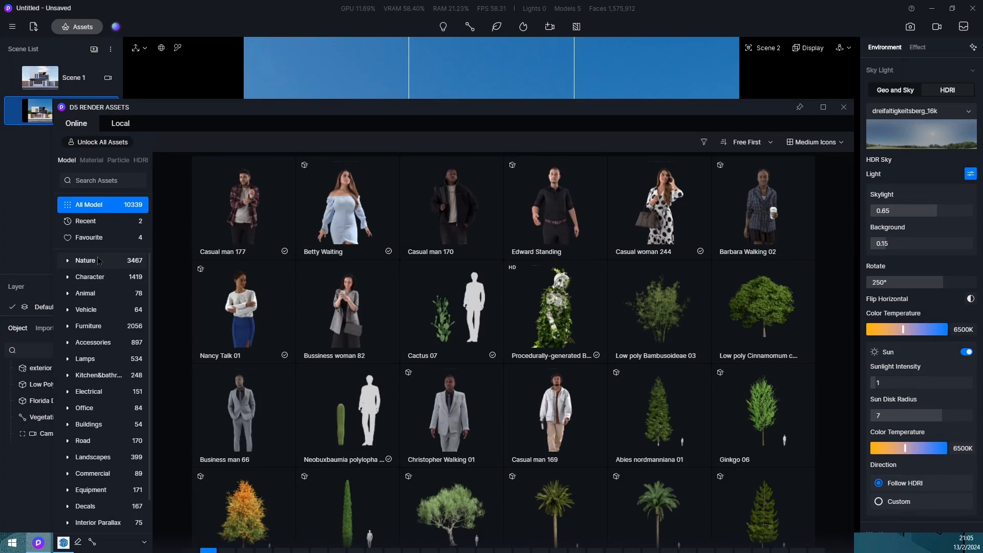
{"action": "left_click", "coordinate": [85, 260]}
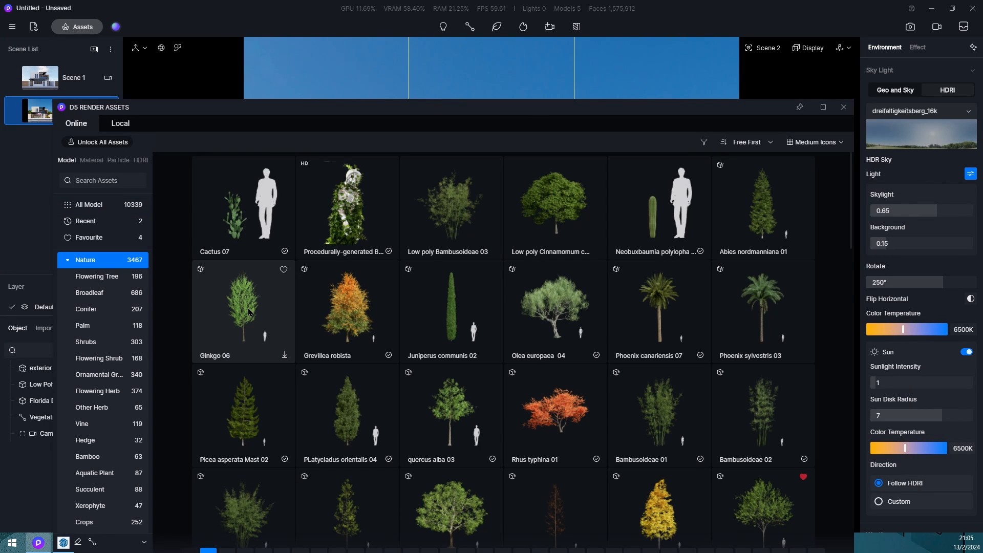
{"action": "left_click", "coordinate": [105, 294]}
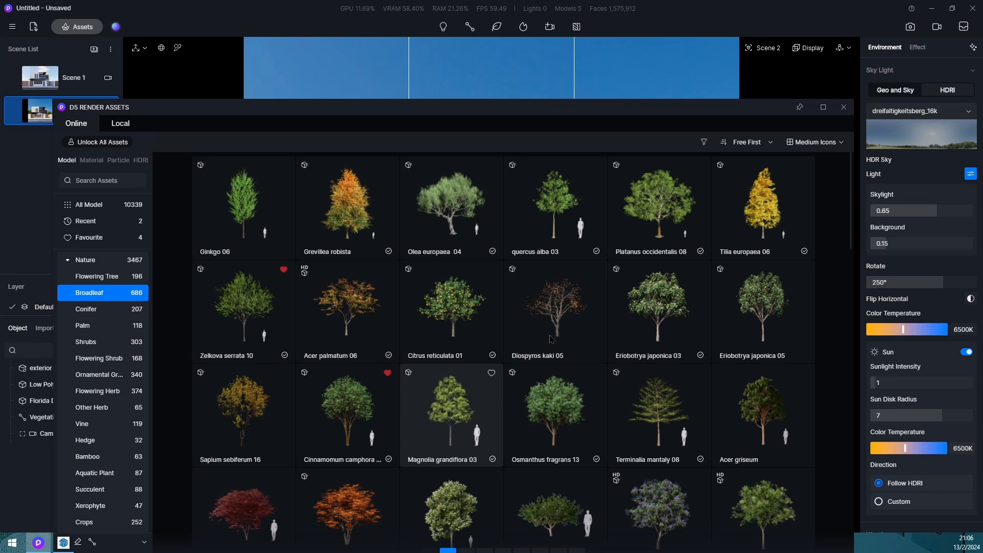
Step: Place the quercus alba 03 tree by the garage entrance and shift it to the neighbouring lot at about Y 11457
{"action": "left_click", "coordinate": [566, 225]}
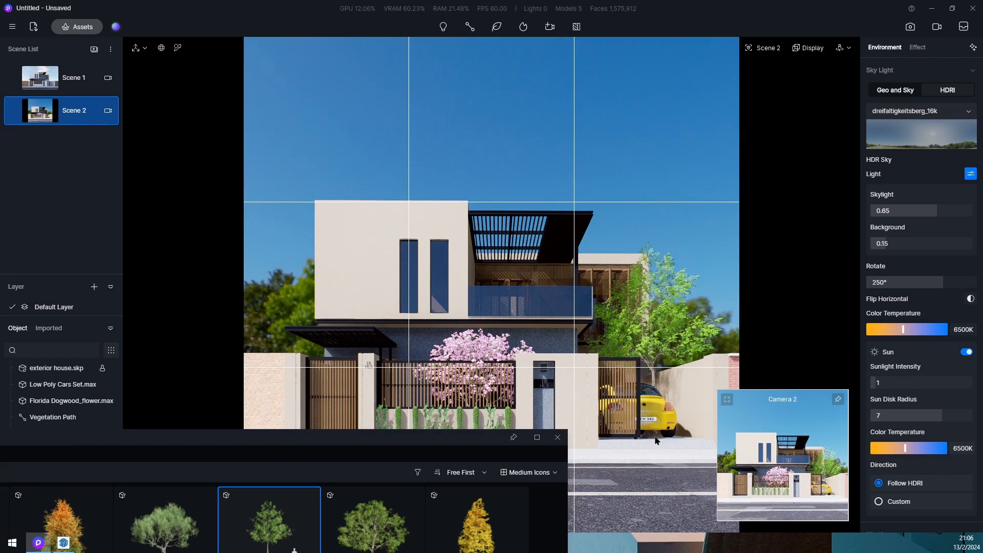
{"action": "left_click", "coordinate": [655, 439]}
{"action": "right_click", "coordinate": [610, 441]}
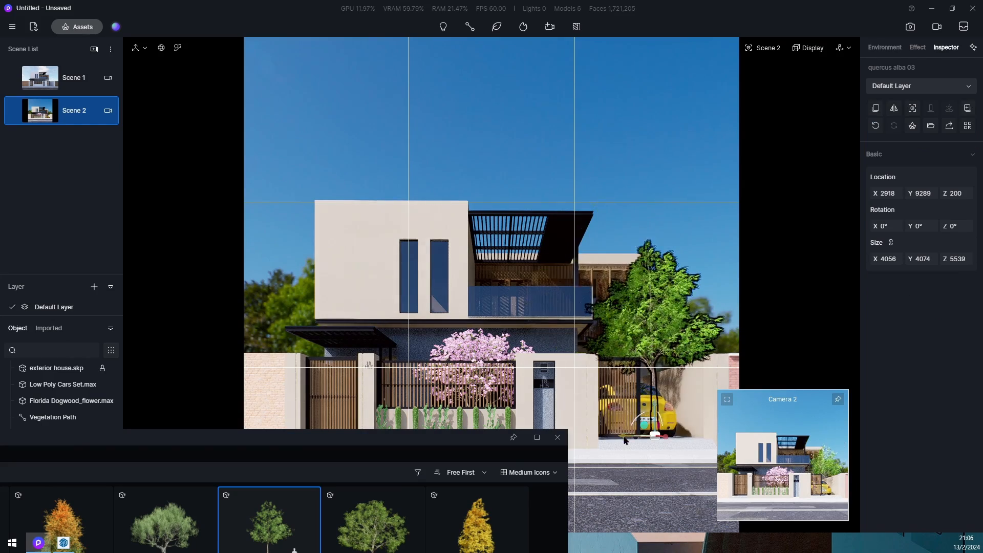
{"action": "left_click_drag", "start_coordinate": [624, 436], "coordinate": [977, 421]}
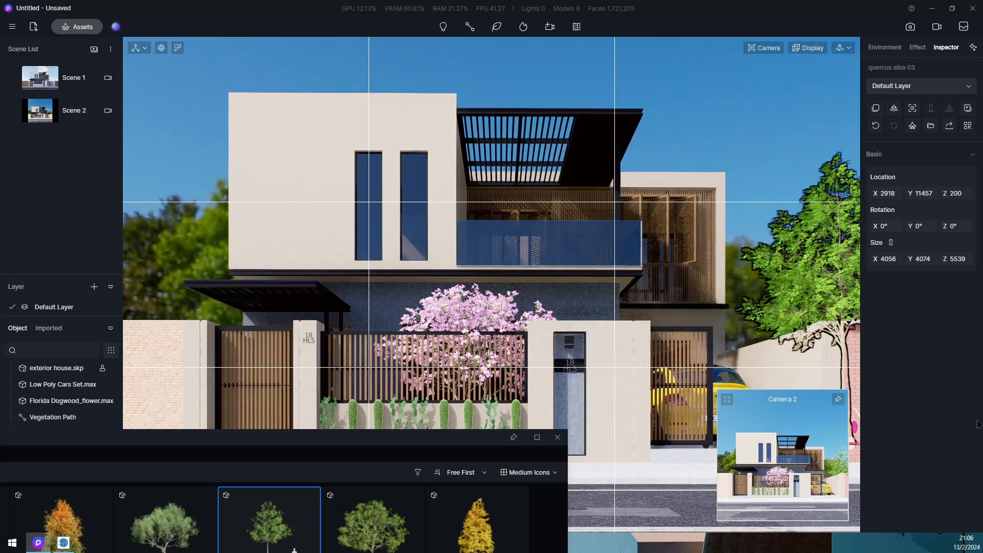
Step: Move the quercus alba 03 tree deeper into the neighbouring lawn, to about X 3274
{"action": "right_click_drag", "start_coordinate": [675, 333], "coordinate": [667, 398]}
{"action": "scroll", "coordinate": [667, 398], "scroll_direction": "down", "scroll_amount": 2}
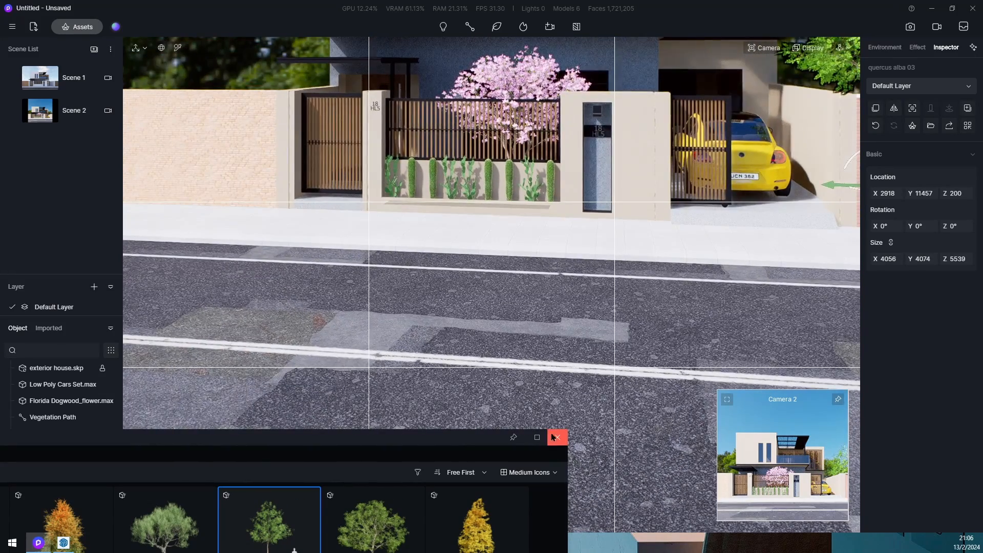
{"action": "scroll", "coordinate": [583, 344], "scroll_direction": "down", "scroll_amount": 5}
{"action": "right_click_drag", "start_coordinate": [550, 351], "coordinate": [364, 301]}
{"action": "scroll", "coordinate": [742, 237], "scroll_direction": "up", "scroll_amount": 5}
{"action": "right_click_drag", "start_coordinate": [646, 218], "coordinate": [364, 281]}
{"action": "scroll", "coordinate": [364, 281], "scroll_direction": "down", "scroll_amount": 5}
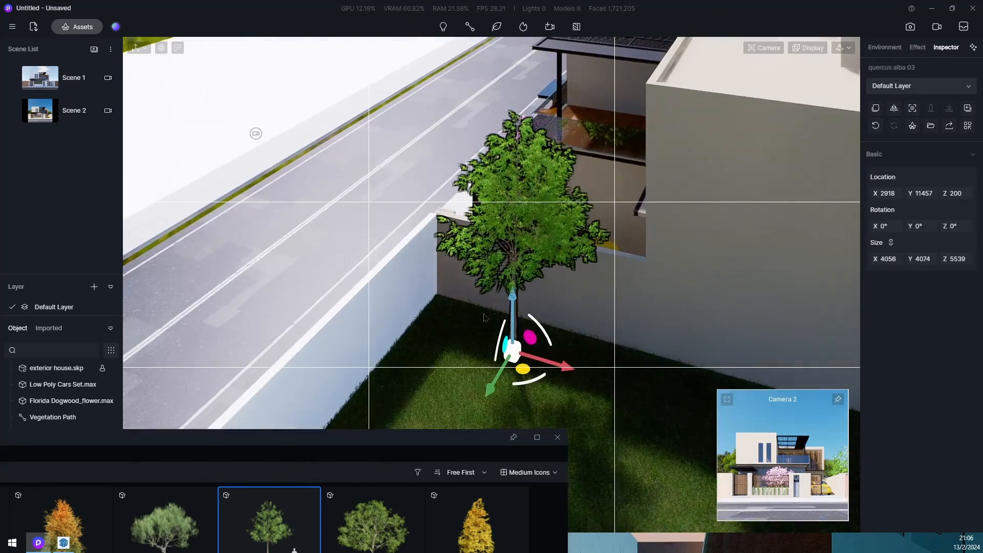
{"action": "left_click_drag", "start_coordinate": [559, 367], "coordinate": [573, 369]}
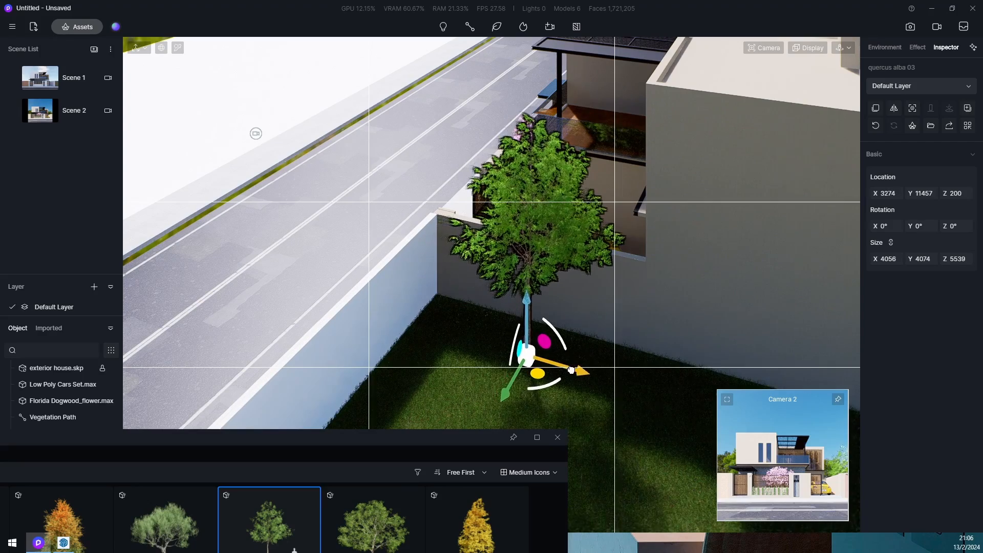
Step: Place the Cinnamomum camphora bush 04 tree on the empty white lot beside the house, at about X 8981, Y -3178
{"action": "right_click_drag", "start_coordinate": [390, 289], "coordinate": [856, 64]}
{"action": "scroll", "coordinate": [512, 327], "scroll_direction": "down", "scroll_amount": 2}
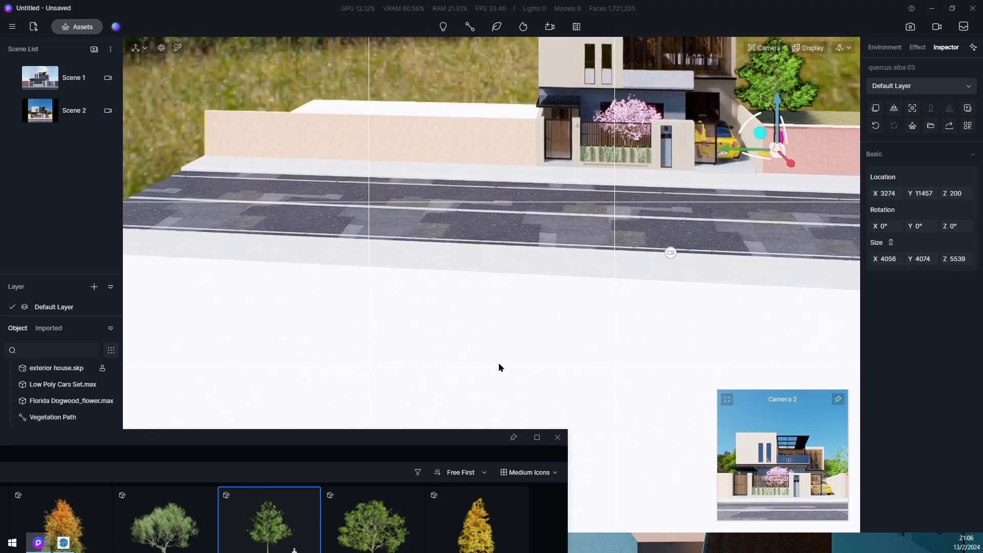
{"action": "left_click_drag", "start_coordinate": [375, 436], "coordinate": [505, 155]}
{"action": "scroll", "coordinate": [326, 230], "scroll_direction": "down", "scroll_amount": 3}
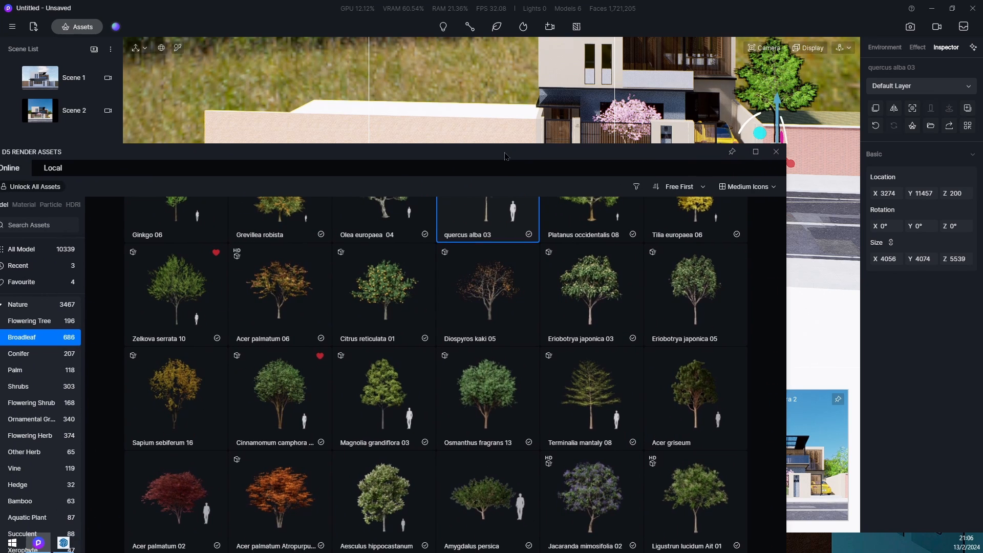
{"action": "left_click", "coordinate": [297, 414]}
{"action": "left_click_drag", "start_coordinate": [500, 158], "coordinate": [432, 380]}
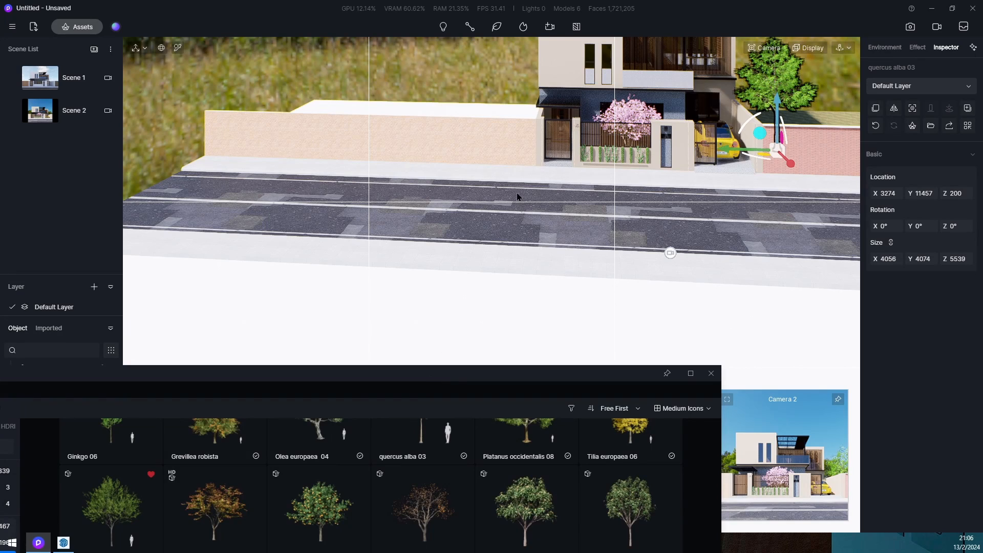
{"action": "left_click_drag", "start_coordinate": [285, 378], "coordinate": [373, 198]}
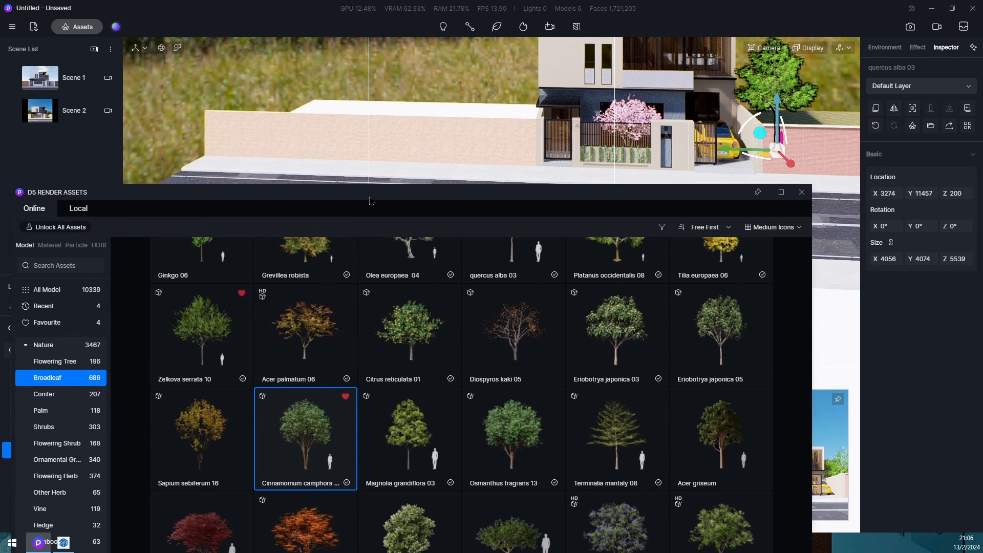
{"action": "left_click_drag", "start_coordinate": [475, 199], "coordinate": [392, 460]}
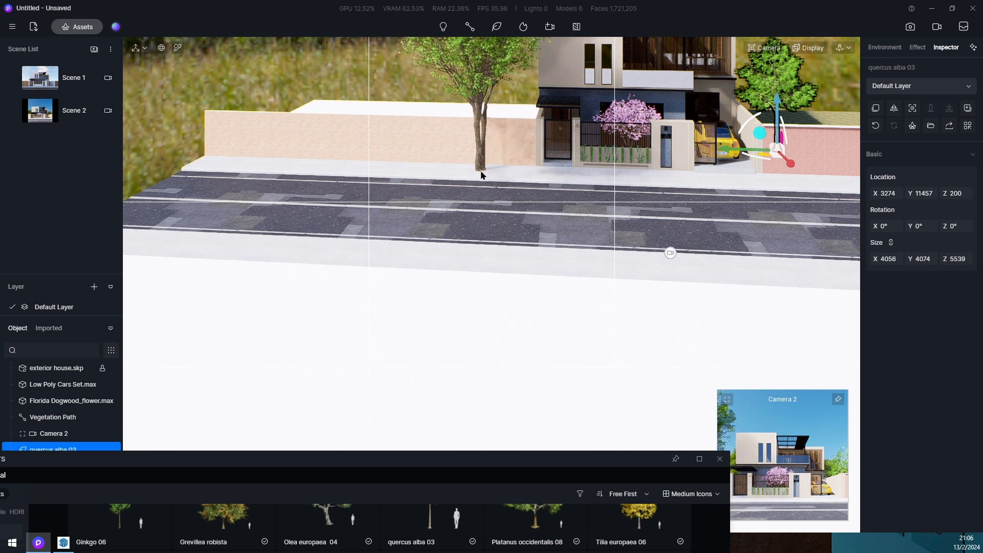
{"action": "left_click", "coordinate": [474, 187]}
{"action": "left_click_drag", "start_coordinate": [472, 186], "coordinate": [534, 126]}
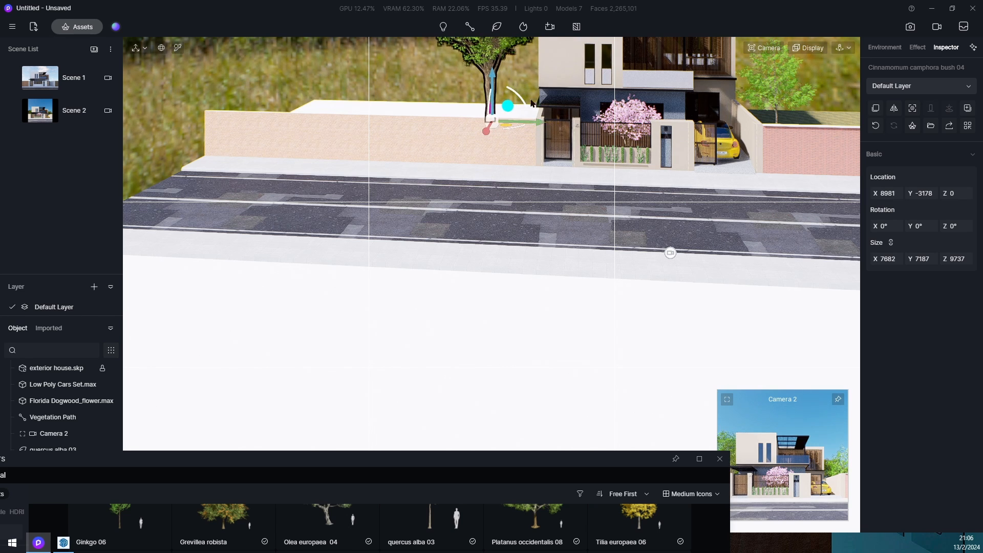
Step: Recall Scene 2, move the Cinnamomum camphora tree away from the house to about Y -5380, and close the asset library
{"action": "right_click_drag", "start_coordinate": [722, 172], "coordinate": [672, 125]}
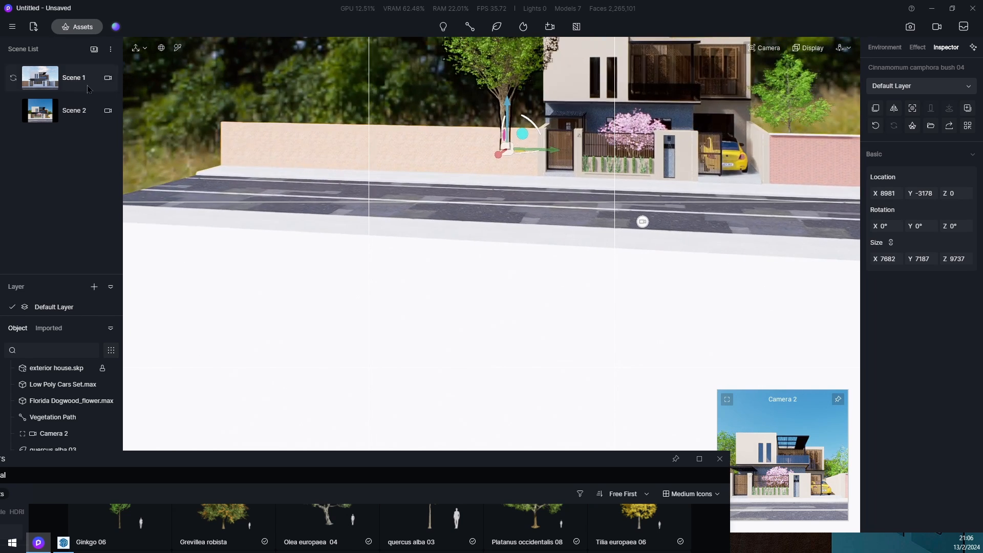
{"action": "left_click", "coordinate": [73, 112]}
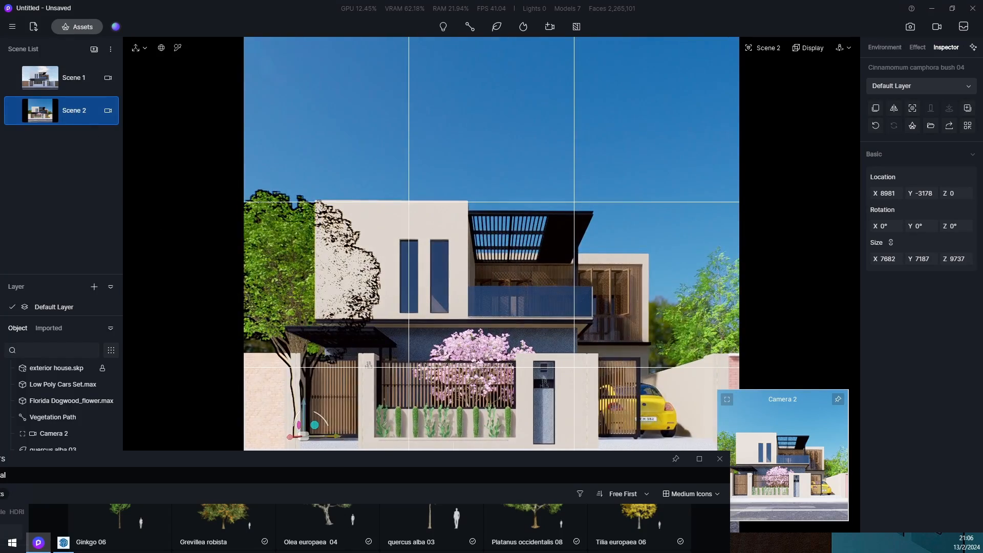
{"action": "left_click_drag", "start_coordinate": [330, 437], "coordinate": [368, 439]}
{"action": "left_click", "coordinate": [718, 460]}
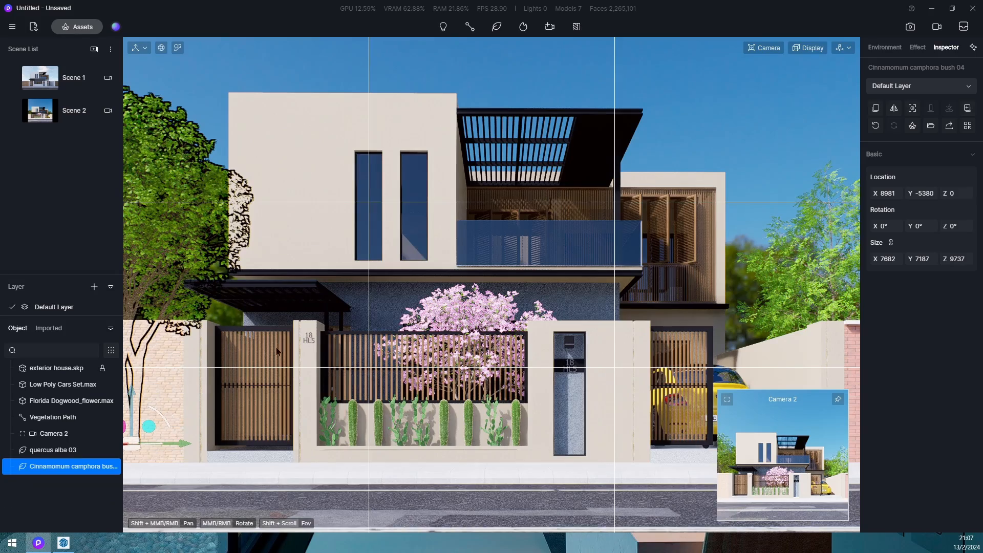
Step: Set up a vegetation path with the Cinnamomum camphora bush 04 and Diospyros kaki 05 broadleaf trees and move the asset library off the viewport
{"action": "middle_click_drag", "start_coordinate": [355, 258], "coordinate": [349, 406]}
{"action": "scroll", "coordinate": [440, 347], "scroll_direction": "down", "scroll_amount": 10}
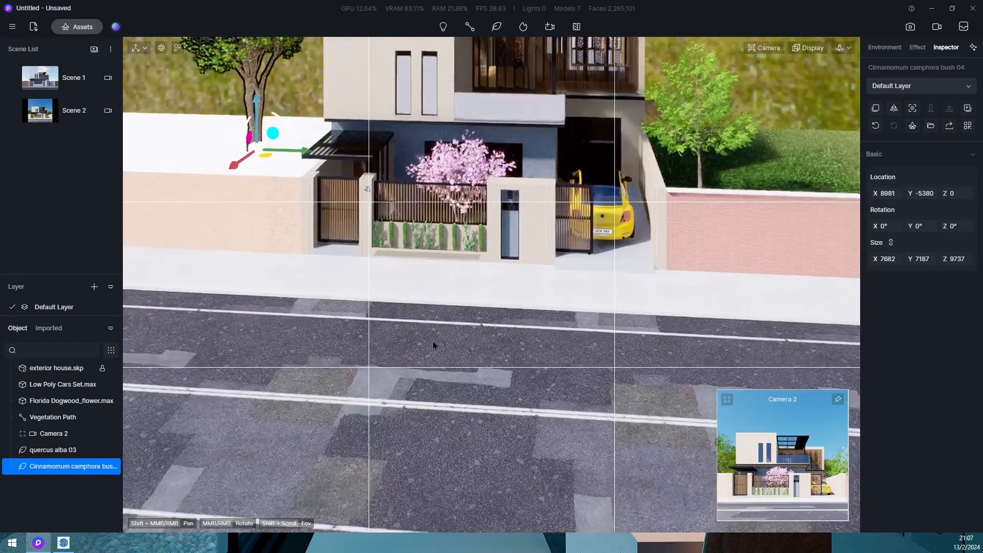
{"action": "scroll", "coordinate": [423, 311], "scroll_direction": "down", "scroll_amount": 10}
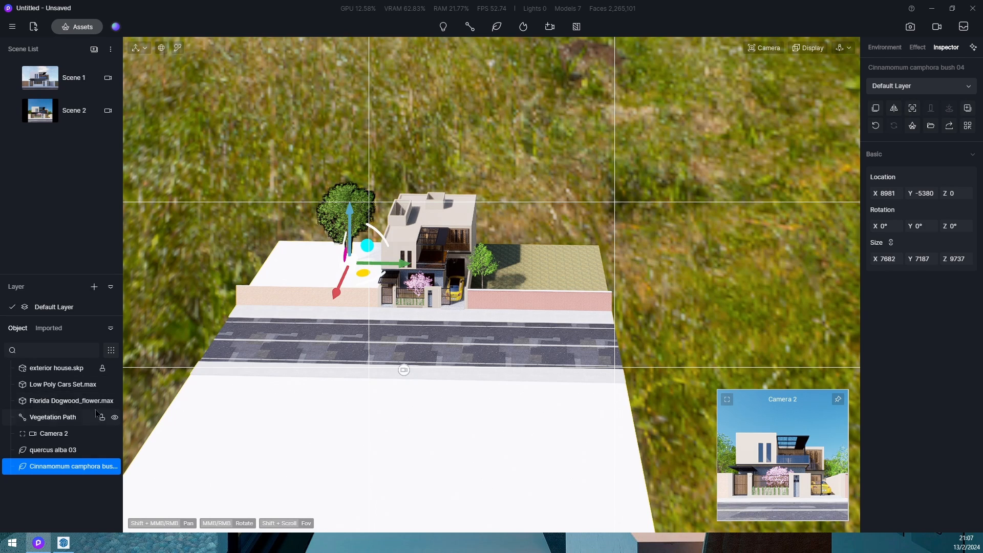
{"action": "left_click", "coordinate": [80, 27]}
{"action": "left_click_drag", "start_coordinate": [295, 463], "coordinate": [982, 51]}
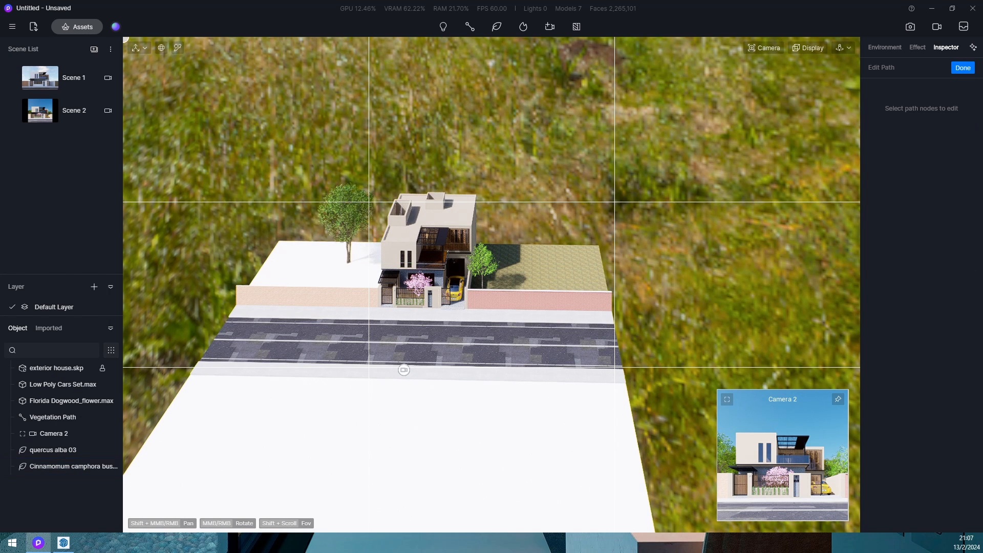
{"action": "left_click_drag", "start_coordinate": [982, 121], "coordinate": [359, 94]}
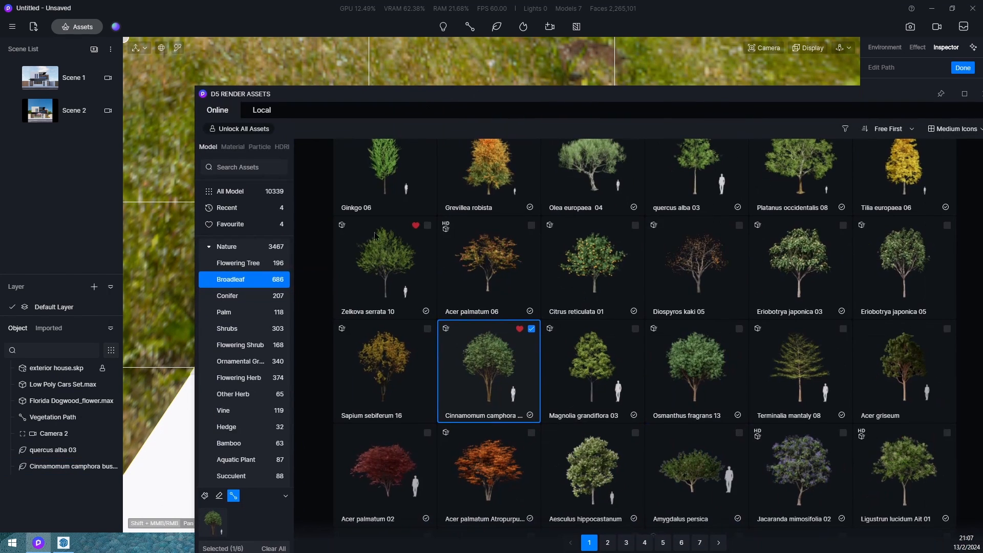
{"action": "scroll", "coordinate": [594, 359], "scroll_direction": "up", "scroll_amount": 1}
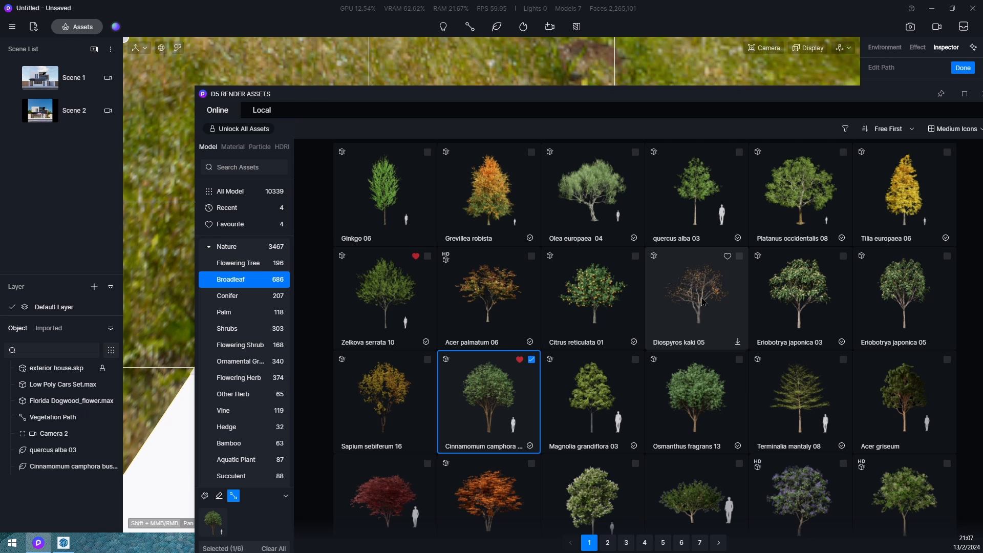
{"action": "left_click", "coordinate": [731, 276]}
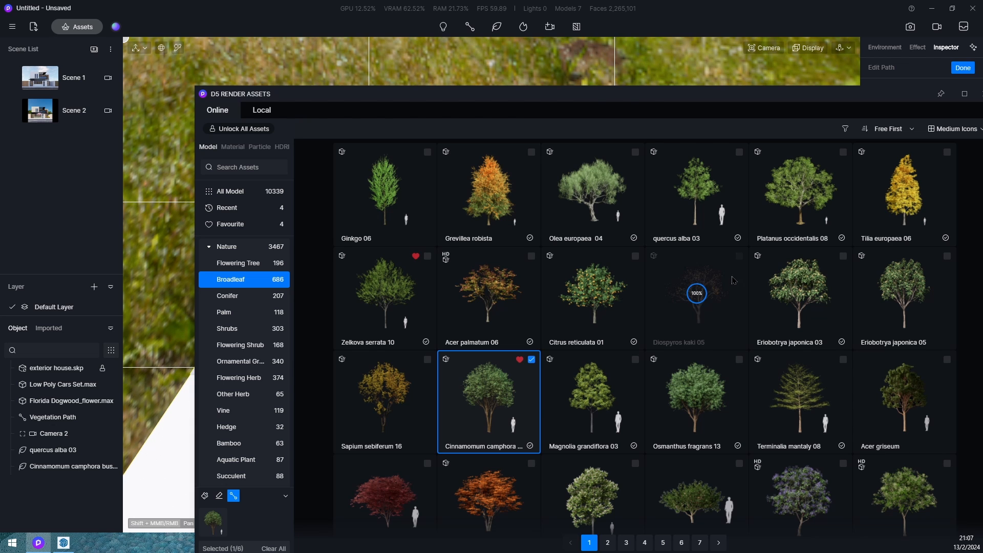
{"action": "left_click", "coordinate": [740, 258]}
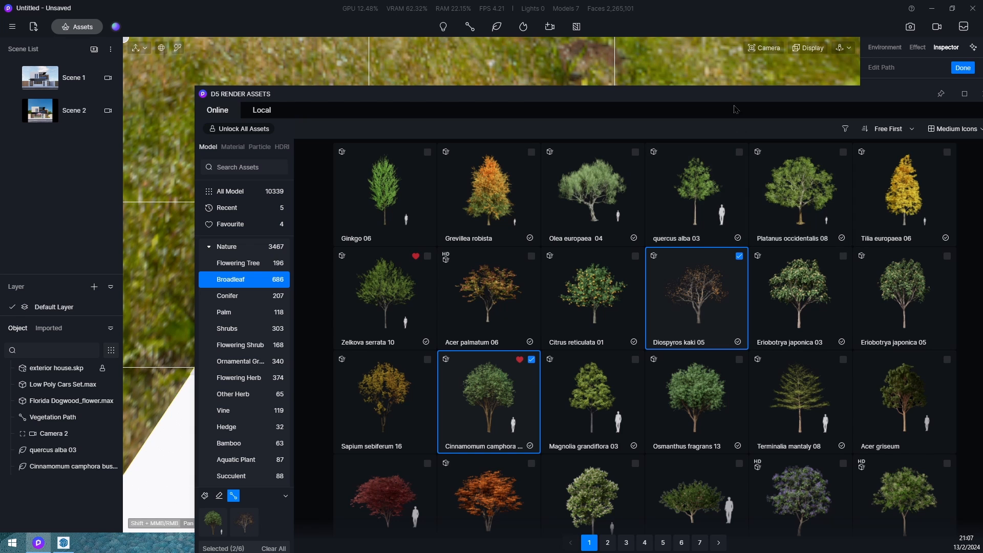
{"action": "left_click_drag", "start_coordinate": [724, 94], "coordinate": [512, 543]}
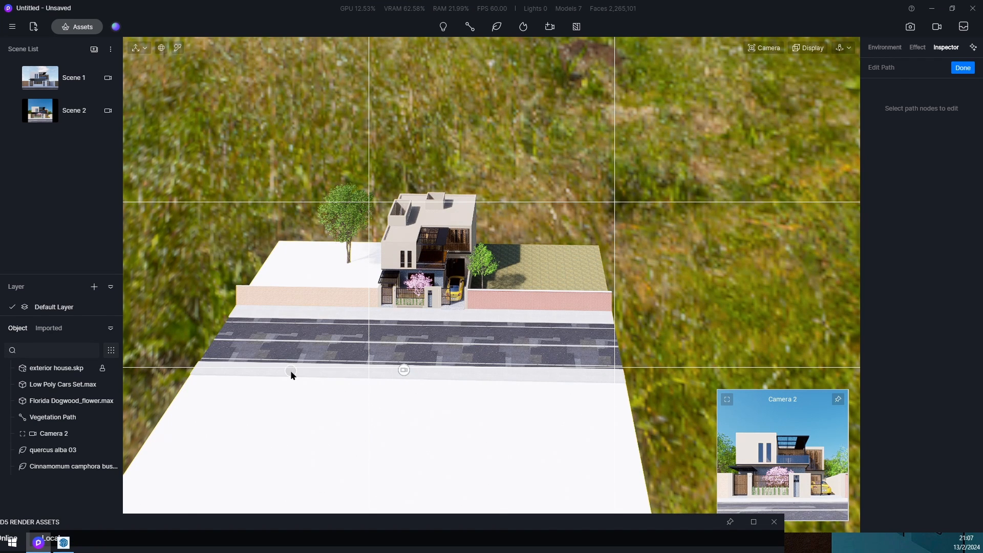
Step: Draw the tree path along the sidewalk across the road from the house, from about Y -4499 to Y 16645
{"action": "left_click", "coordinate": [309, 371]}
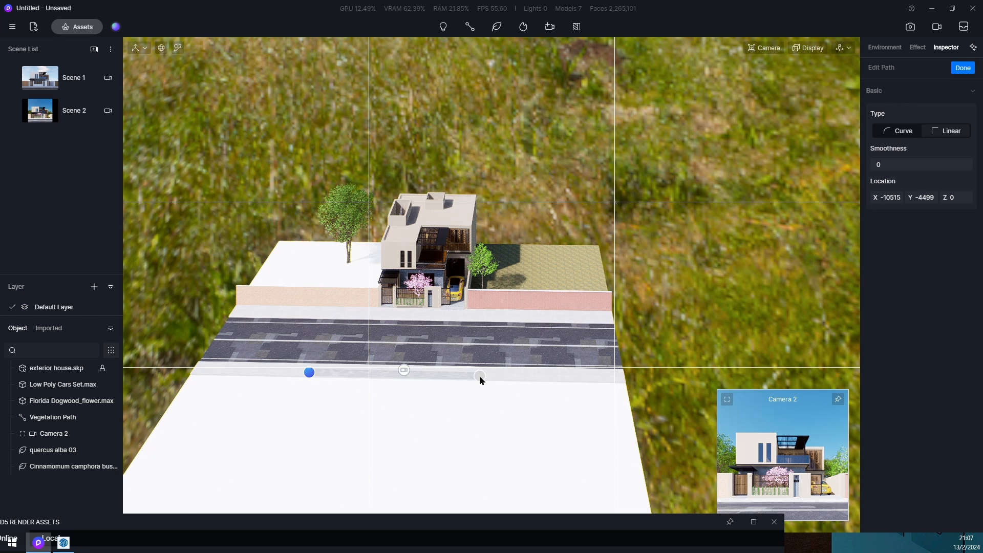
{"action": "left_click", "coordinate": [528, 376]}
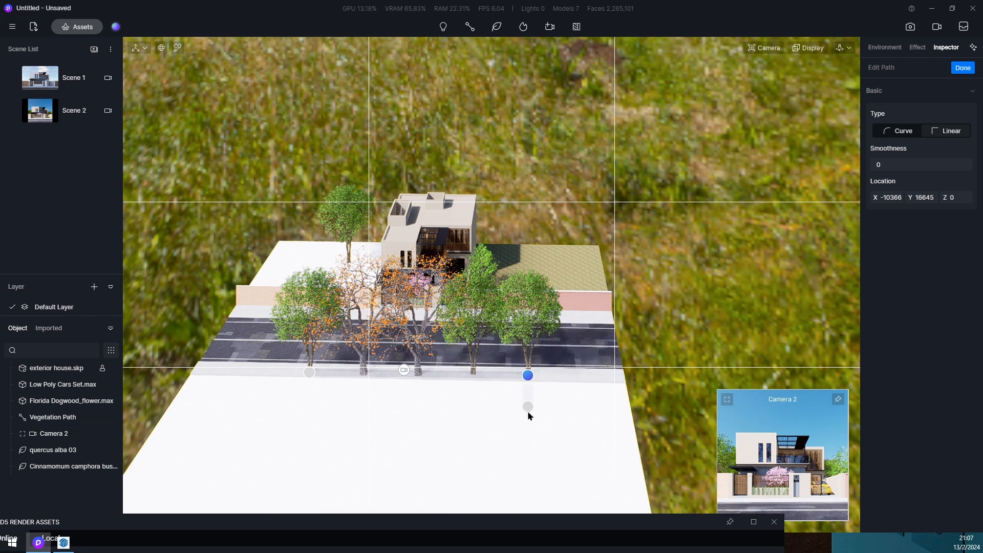
{"action": "right_click", "coordinate": [482, 478]}
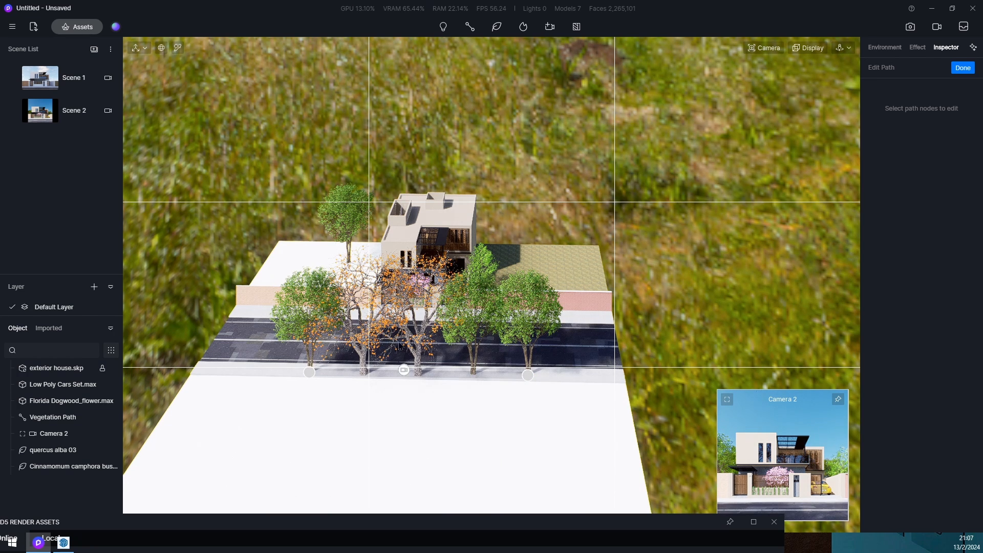
Step: Lengthen the tree path by shifting its first node outward along the far sidewalk, and finish editing the path
{"action": "left_click", "coordinate": [309, 372]}
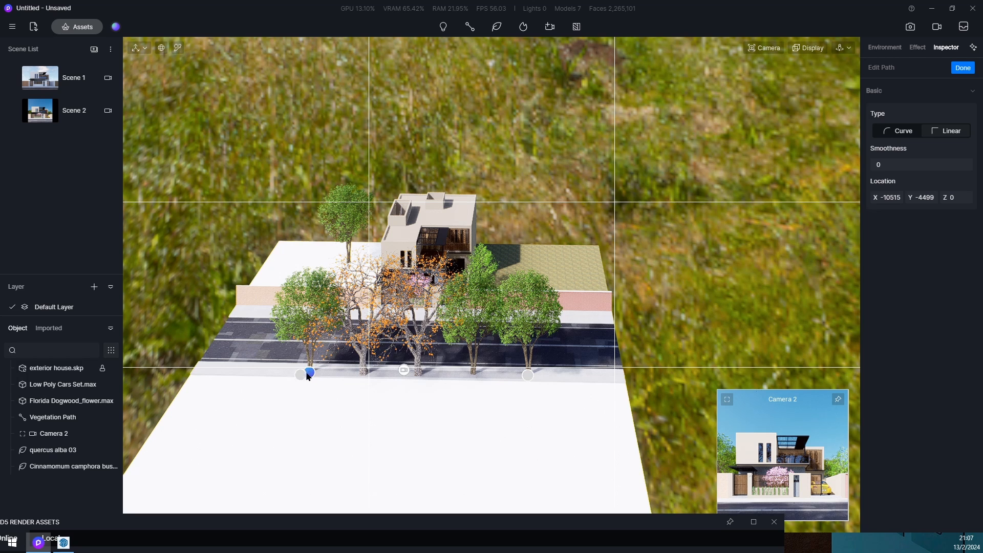
{"action": "left_click_drag", "start_coordinate": [310, 373], "coordinate": [285, 368]}
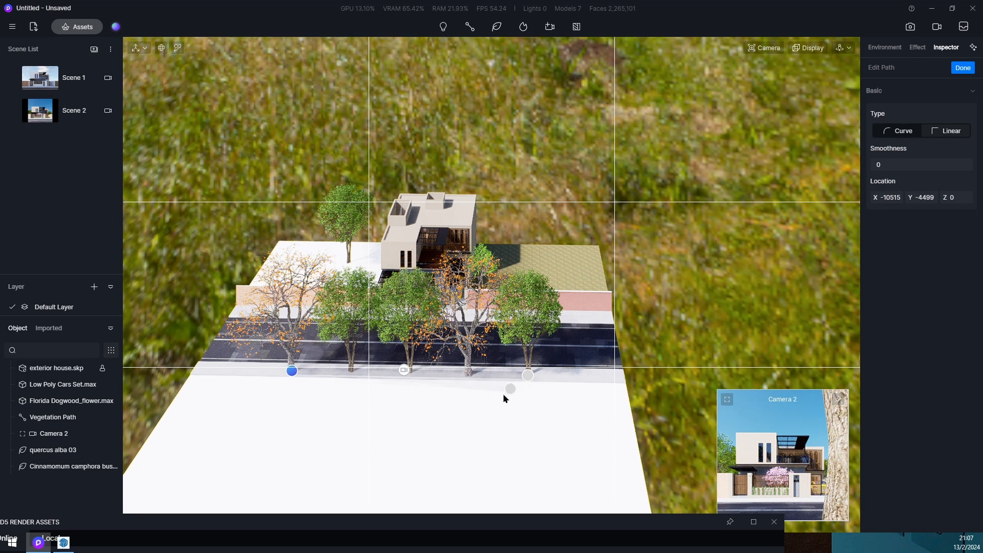
{"action": "right_click", "coordinate": [336, 404]}
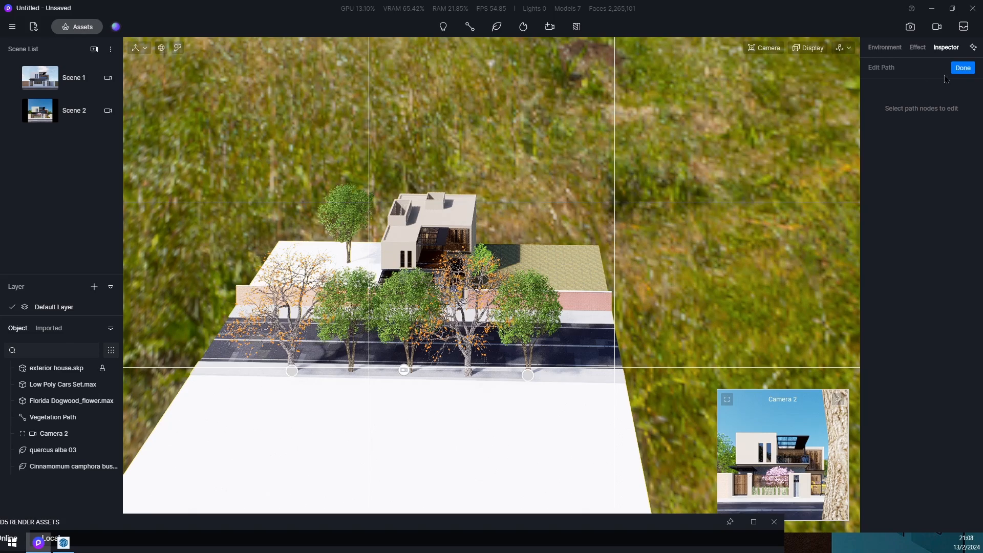
{"action": "left_click", "coordinate": [962, 68]}
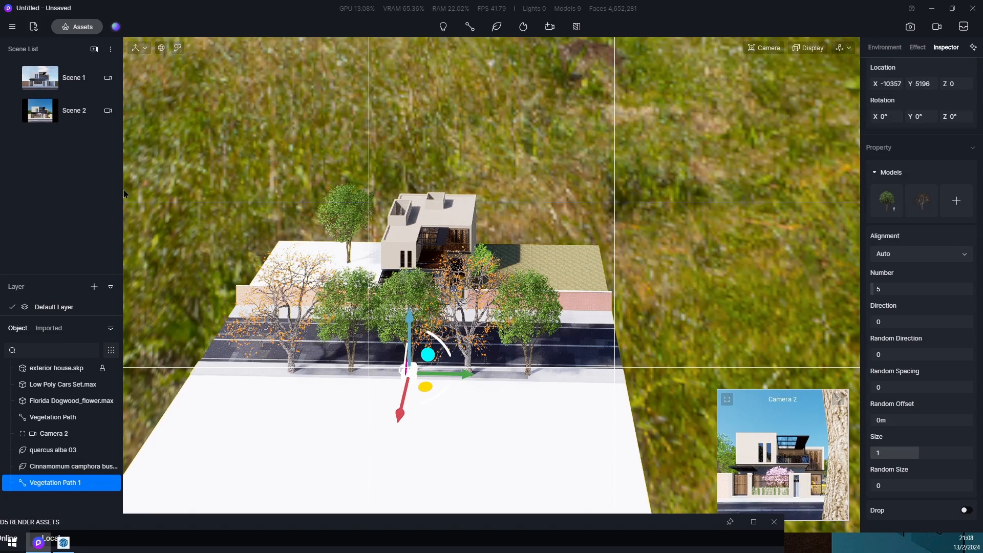
Step: Check Scene 2, move the new tree path behind its camera to about X -14359, and recall Scene 2
{"action": "left_click", "coordinate": [80, 114]}
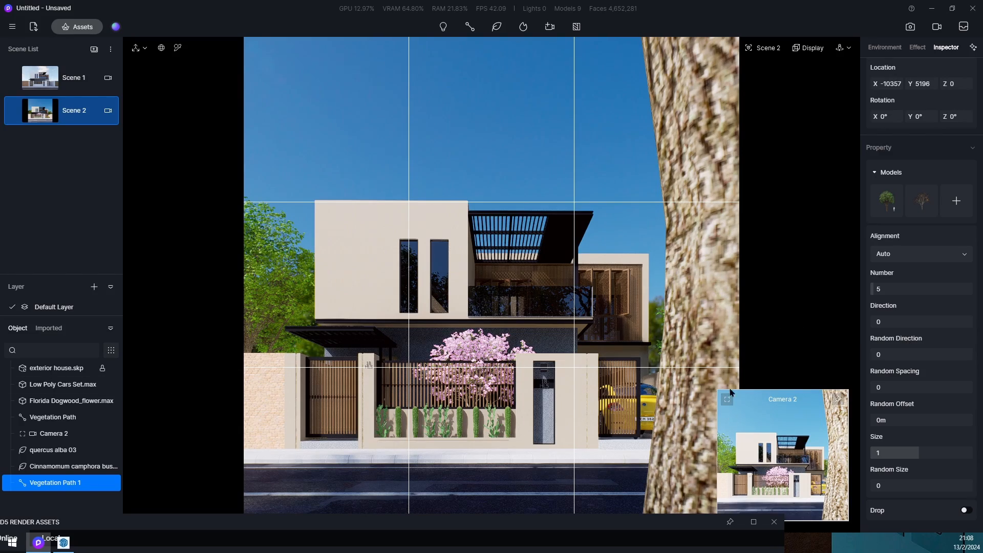
{"action": "scroll", "coordinate": [506, 340], "scroll_direction": "down", "scroll_amount": 5}
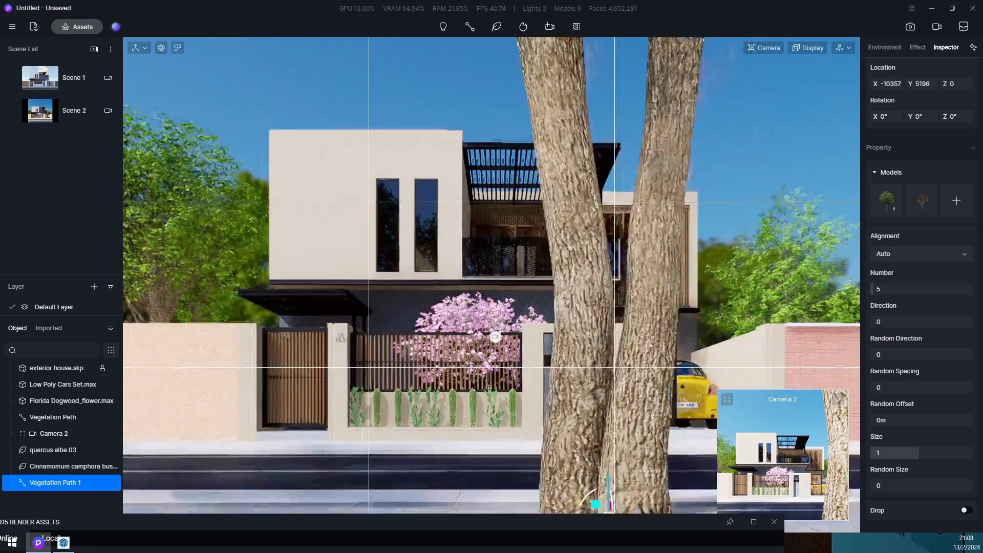
{"action": "right_click_drag", "start_coordinate": [506, 340], "coordinate": [509, 340]}
{"action": "scroll", "coordinate": [510, 340], "scroll_direction": "down", "scroll_amount": 5}
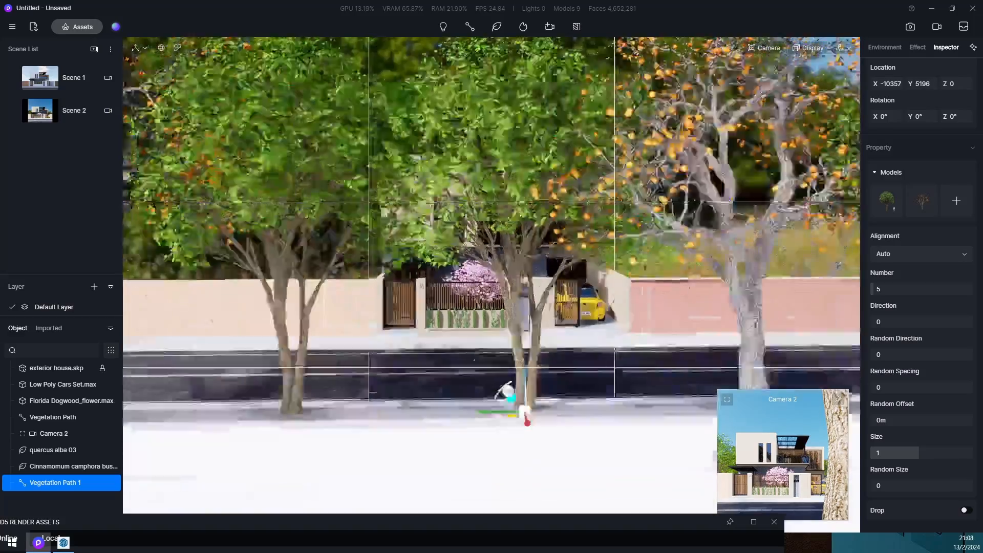
{"action": "left_click_drag", "start_coordinate": [515, 368], "coordinate": [518, 388]}
{"action": "left_click", "coordinate": [78, 116]}
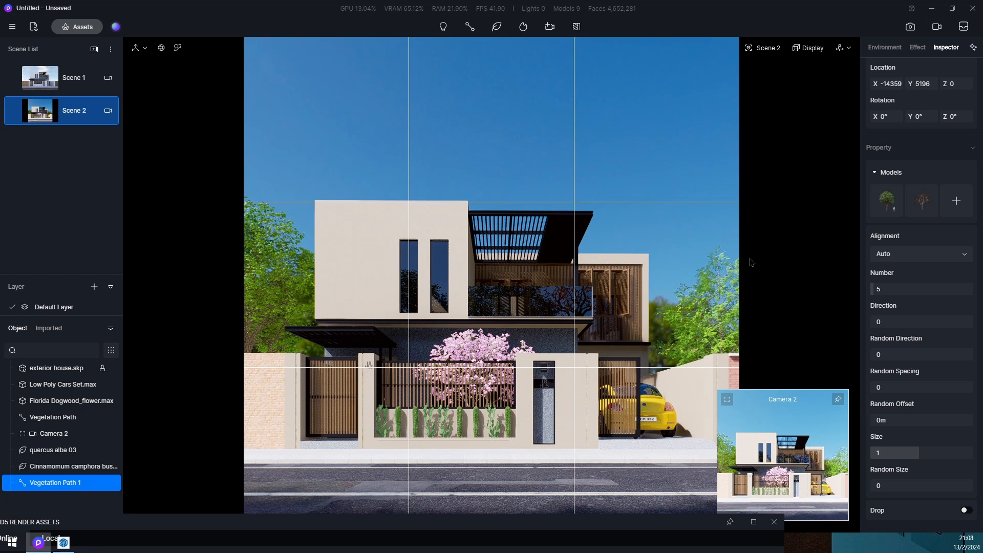
Step: Set the post-processing bloom to 0.29 and update Scene 2 with the current settings
{"action": "left_click", "coordinate": [788, 251]}
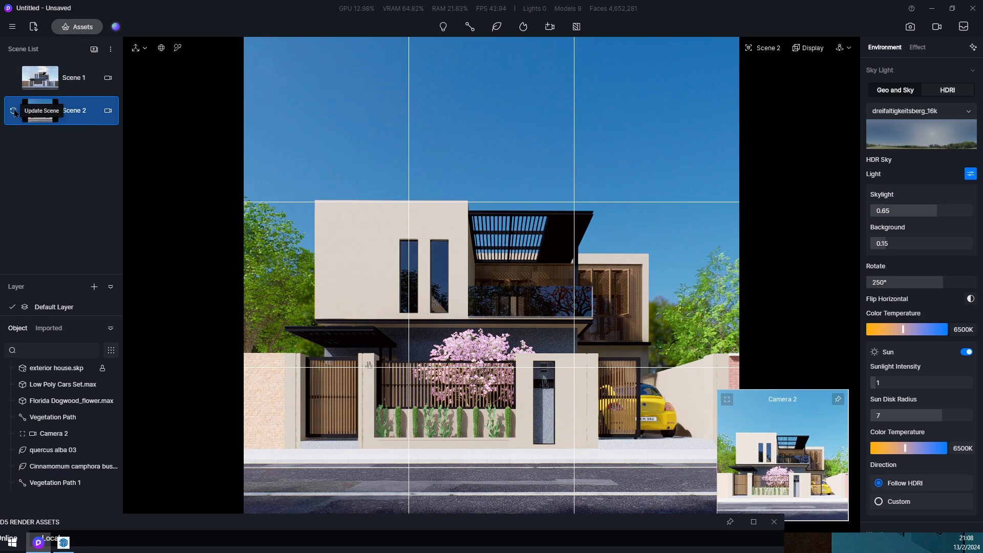
{"action": "left_click", "coordinate": [920, 47]}
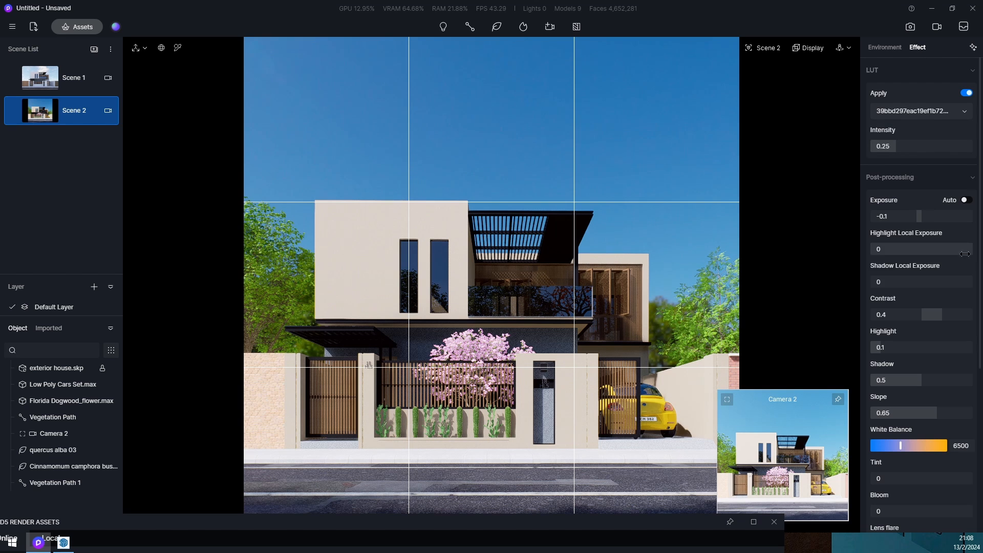
{"action": "scroll", "coordinate": [879, 357], "scroll_direction": "down", "scroll_amount": 3}
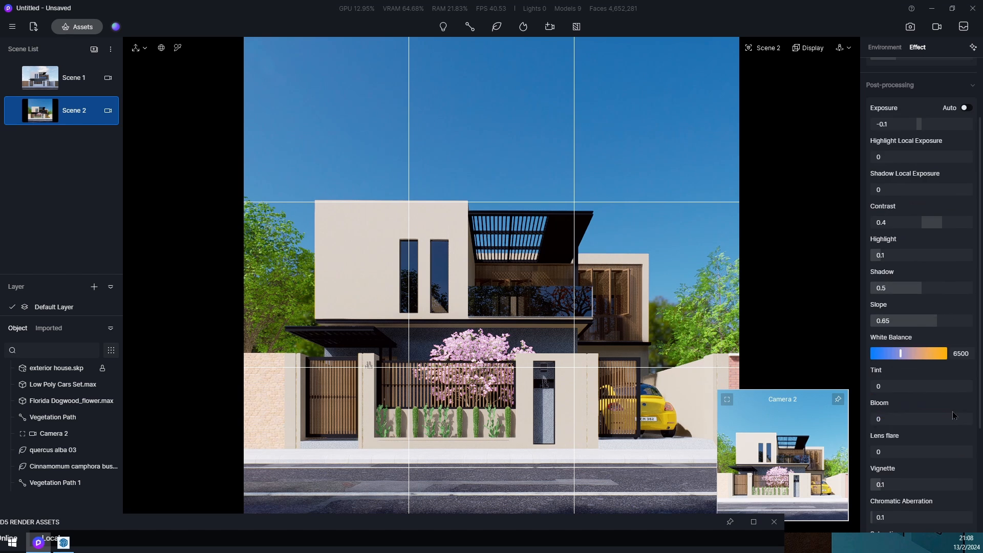
{"action": "left_click", "coordinate": [899, 419]}
{"action": "left_click_drag", "start_coordinate": [900, 430], "coordinate": [896, 430]}
{"action": "scroll", "coordinate": [967, 457], "scroll_direction": "down", "scroll_amount": 3}
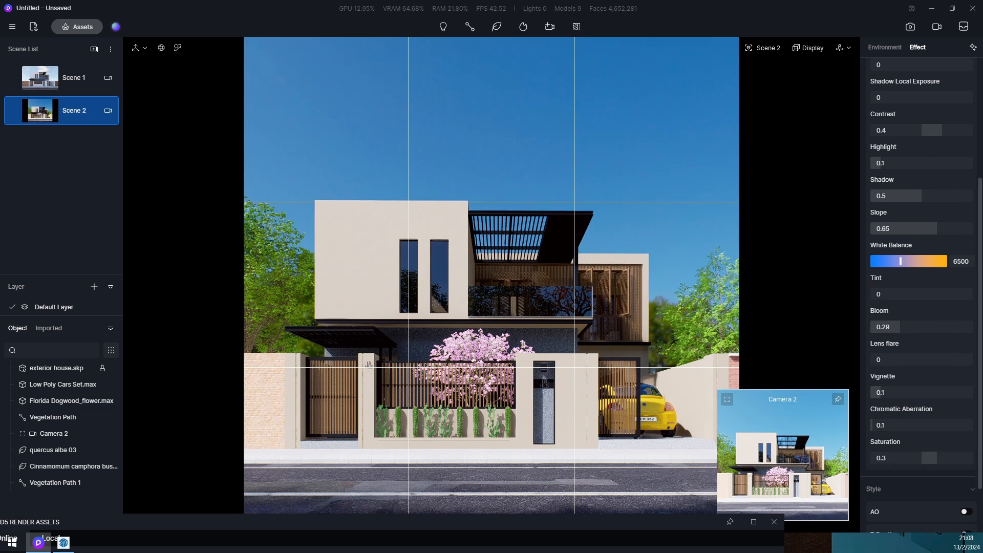
{"action": "scroll", "coordinate": [948, 468], "scroll_direction": "down", "scroll_amount": 2}
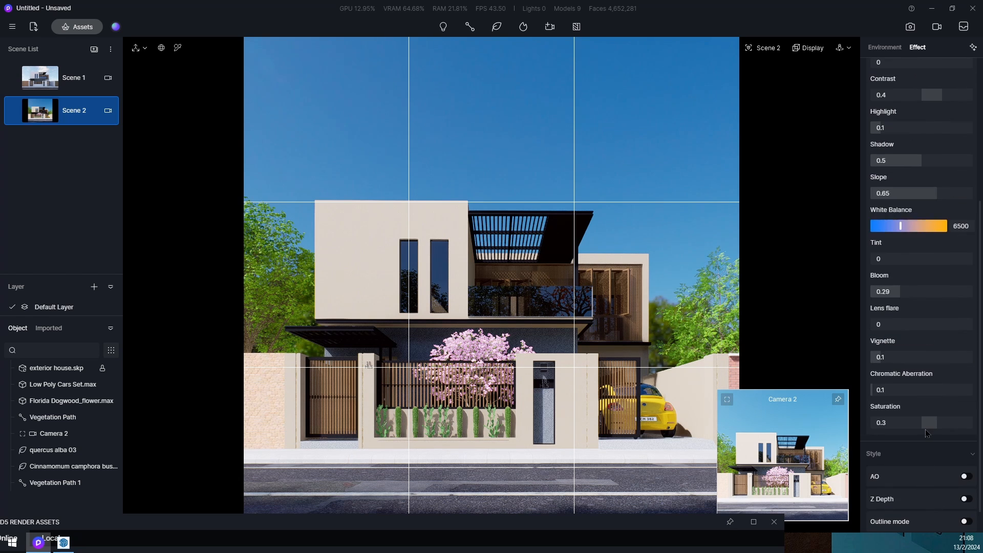
{"action": "scroll", "coordinate": [925, 429], "scroll_direction": "up", "scroll_amount": 7}
{"action": "scroll", "coordinate": [930, 415], "scroll_direction": "up", "scroll_amount": 1}
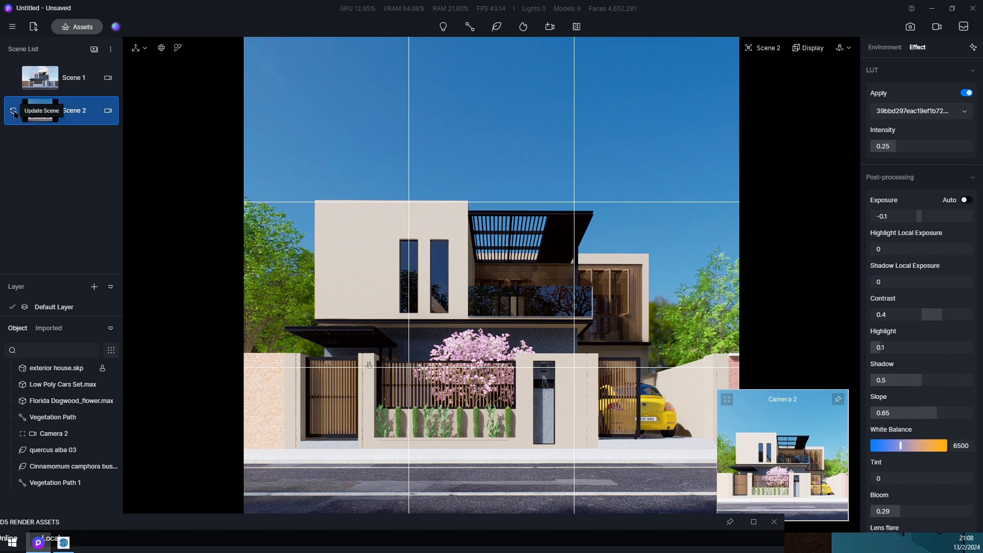
{"action": "left_click", "coordinate": [13, 112]}
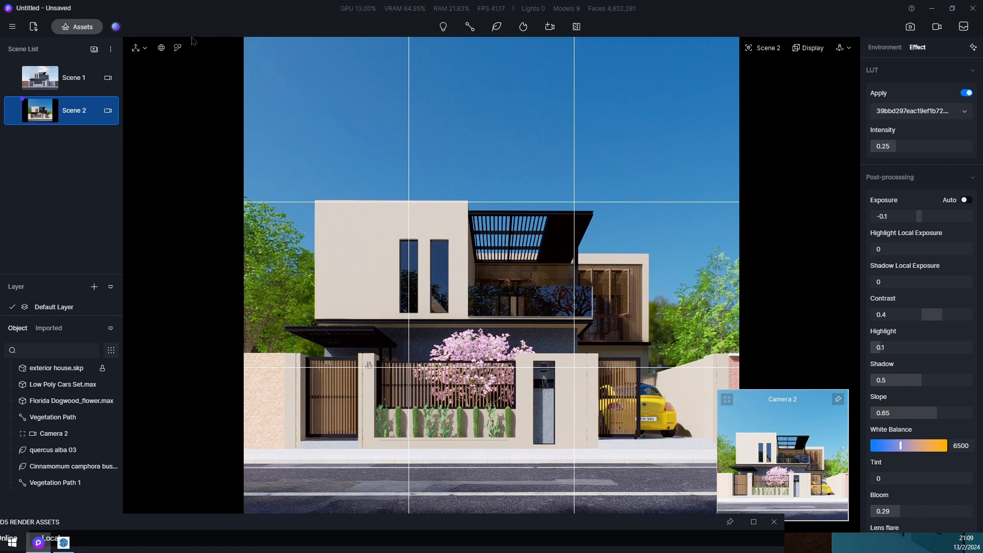
Step: Add Scene 3 from the current view and apply the NOCHE 02 environment preset to it
{"action": "left_click", "coordinate": [93, 49]}
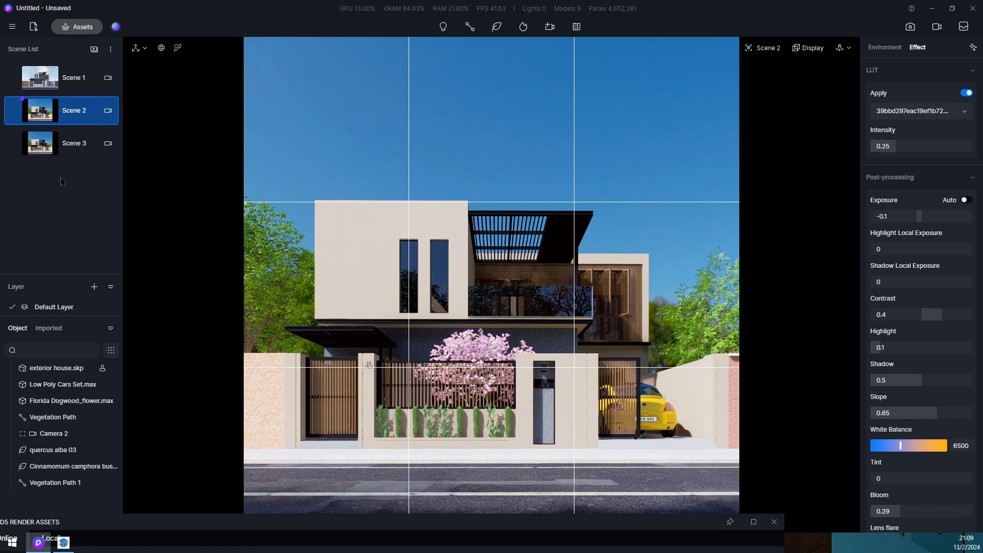
{"action": "left_click", "coordinate": [79, 146]}
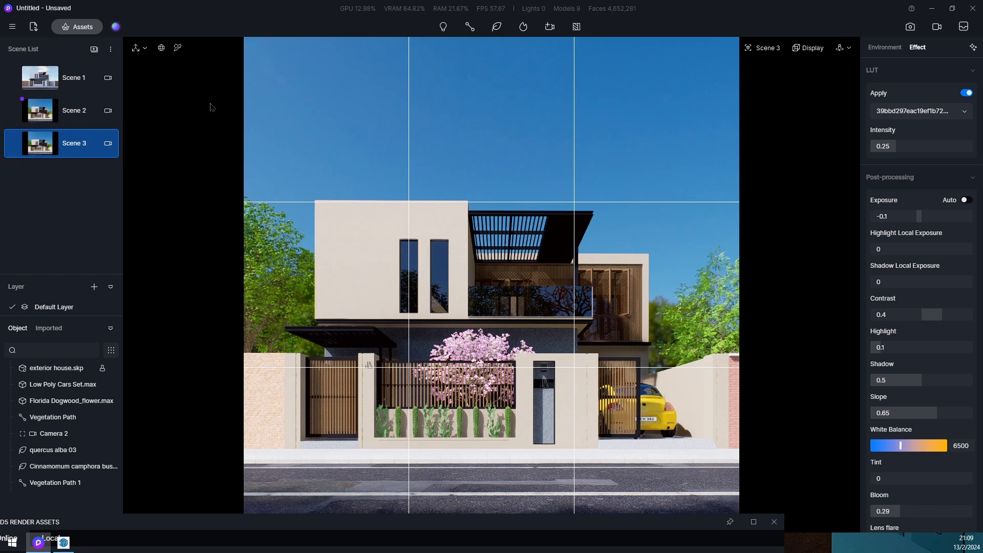
{"action": "left_click", "coordinate": [116, 27]}
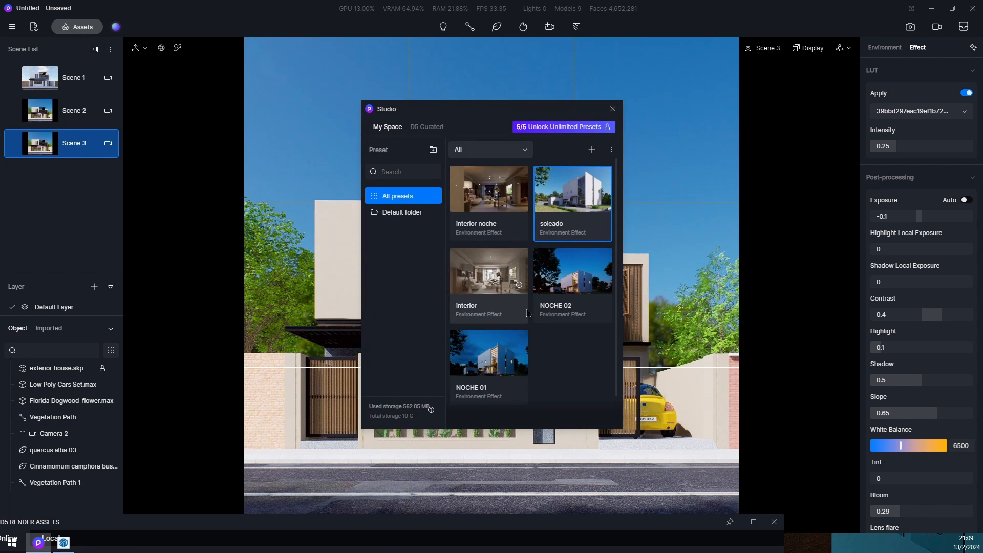
{"action": "left_click", "coordinate": [570, 279]}
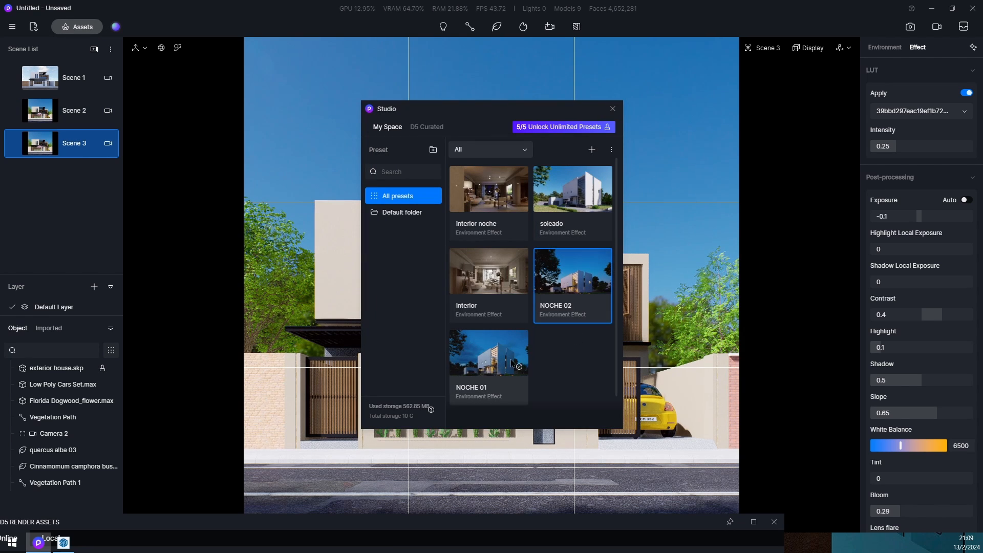
{"action": "left_click", "coordinate": [579, 283]}
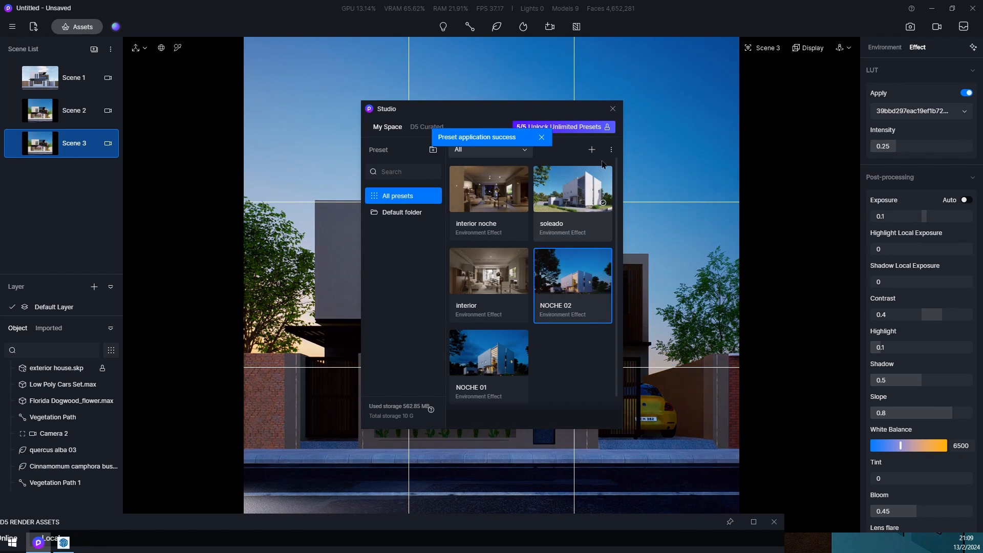
{"action": "left_click", "coordinate": [616, 111]}
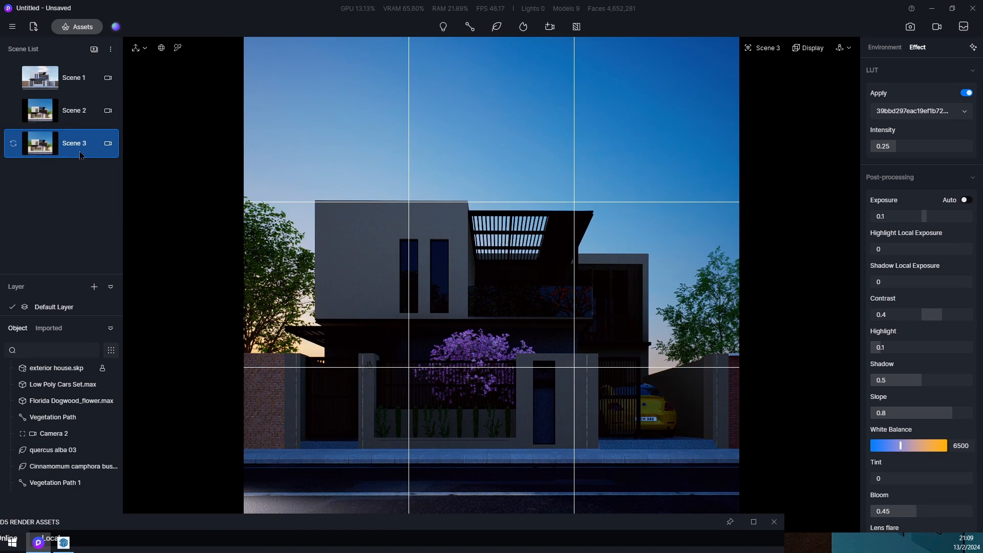
Step: Rotate the night scene's HDRI sky to about 213.3°
{"action": "left_click", "coordinate": [886, 48]}
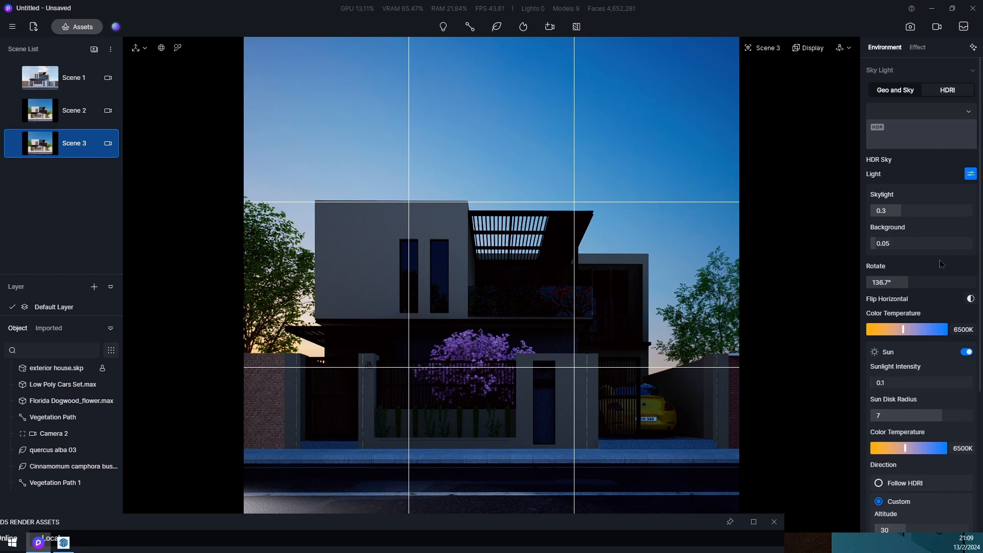
{"action": "left_click_drag", "start_coordinate": [909, 281], "coordinate": [929, 282]}
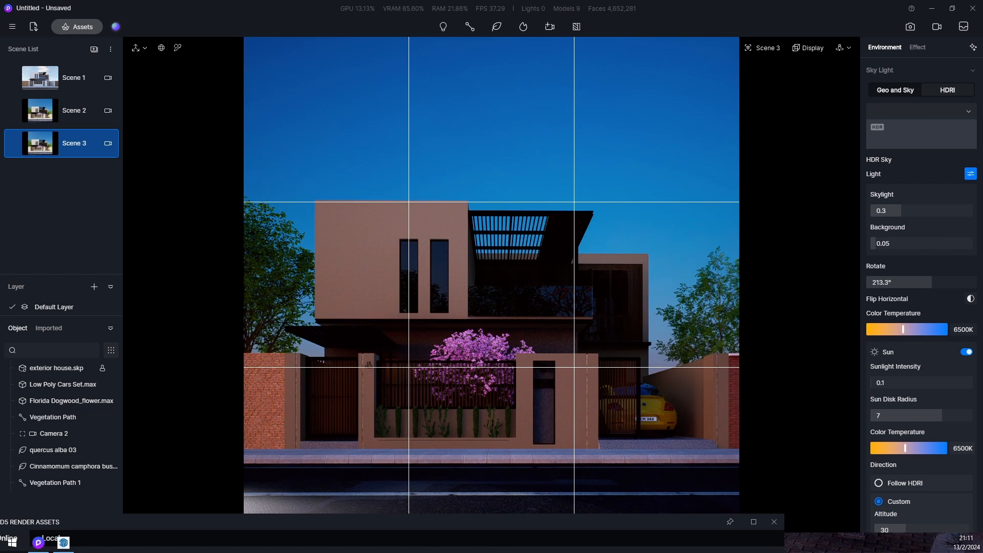
Step: Rotate the HDRI sky to about 281.7°, turn off the sun, and update Scene 3 with the dusk lighting
{"action": "left_click_drag", "start_coordinate": [932, 282], "coordinate": [953, 286]}
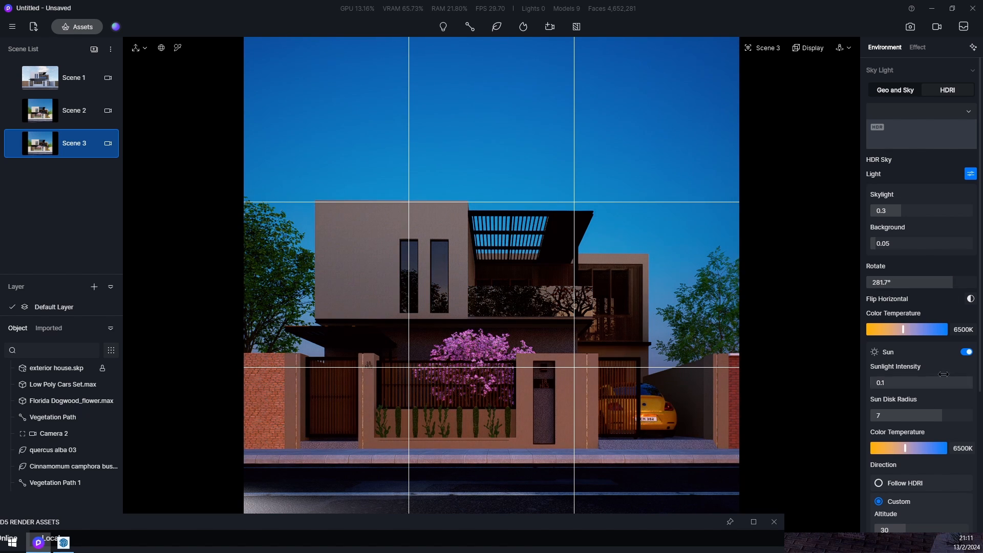
{"action": "left_click", "coordinate": [966, 352]}
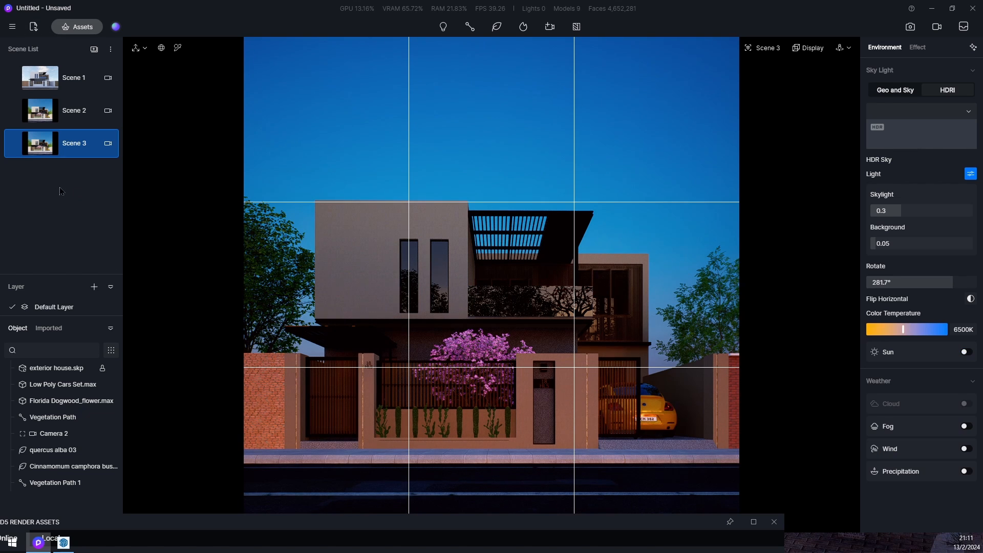
{"action": "left_click", "coordinate": [15, 146]}
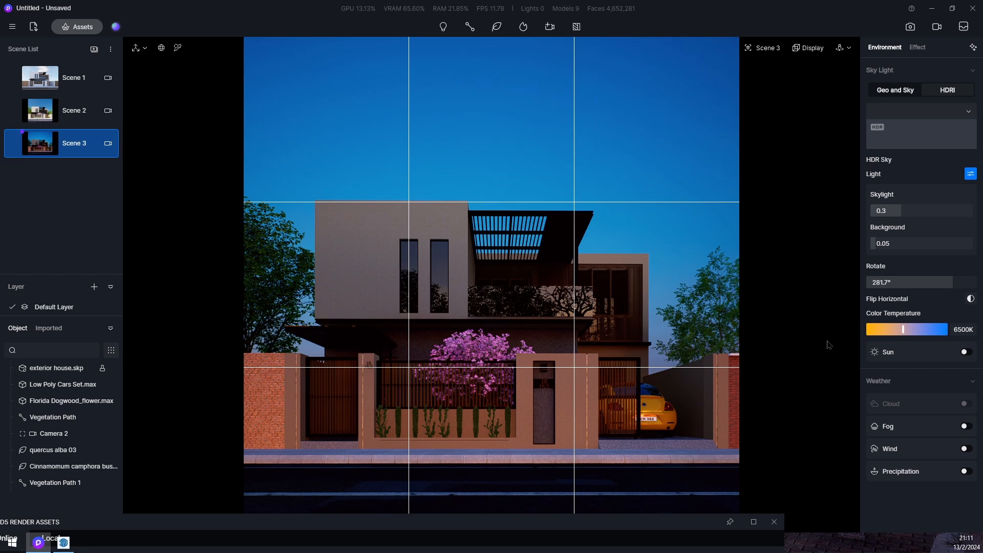
{"action": "left_click", "coordinate": [921, 49]}
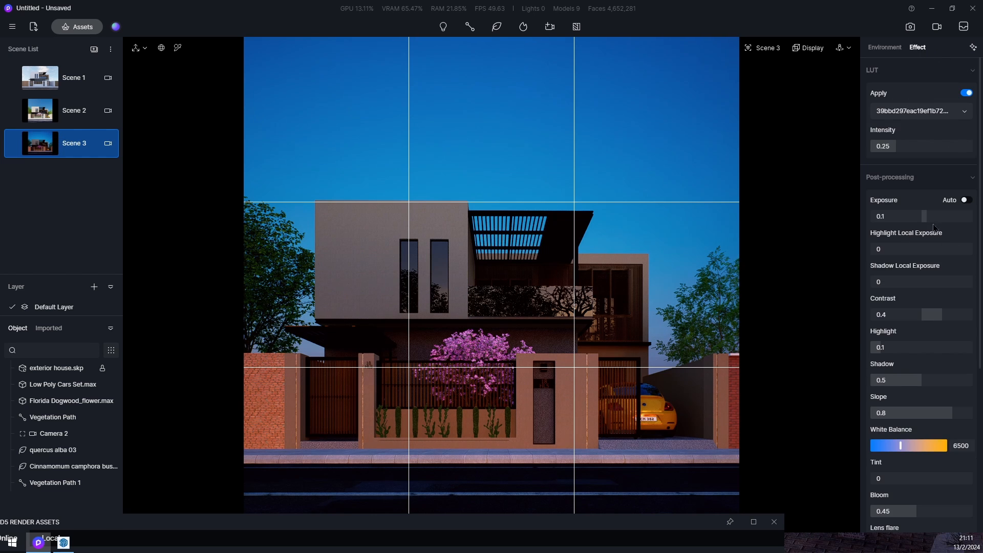
{"action": "left_click_drag", "start_coordinate": [928, 217], "coordinate": [927, 218]}
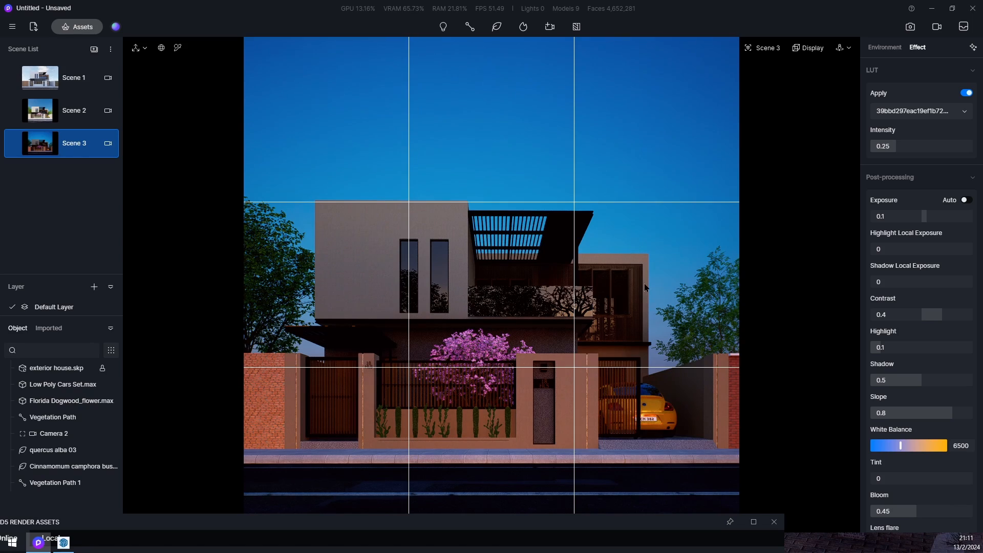
Step: Try making the material of the gate pillar's lamp and house number emissive
{"action": "scroll", "coordinate": [626, 354], "scroll_direction": "up", "scroll_amount": 5}
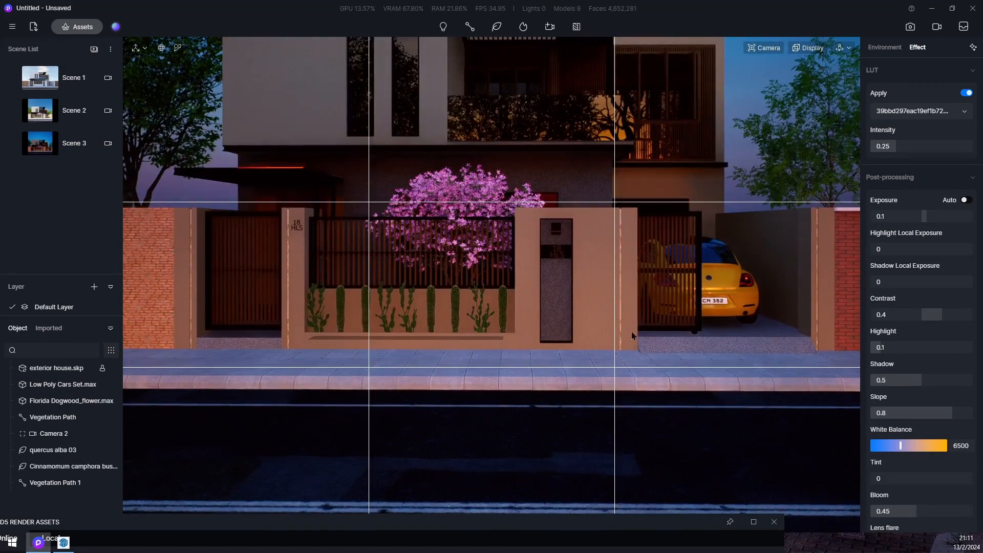
{"action": "right_click_drag", "start_coordinate": [631, 336], "coordinate": [587, 341]}
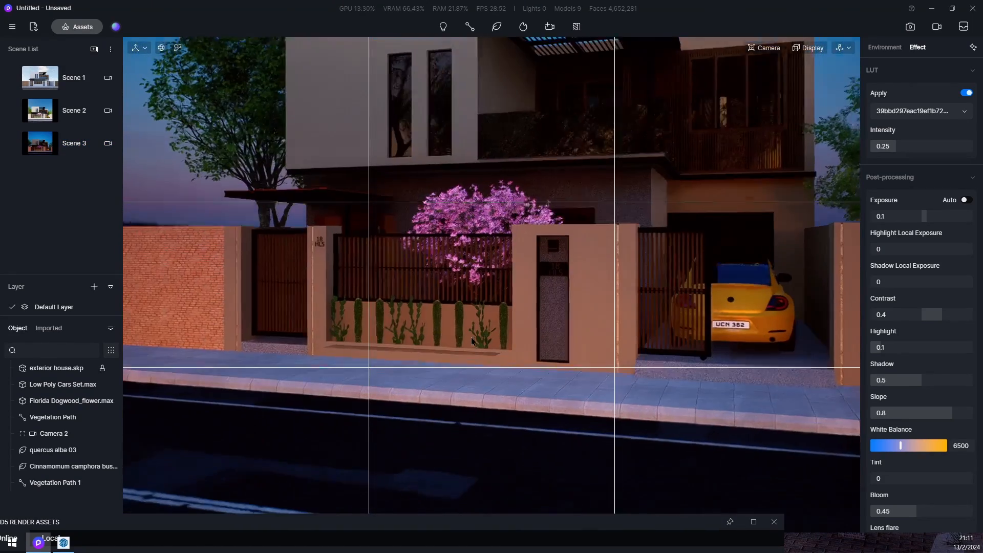
{"action": "middle_click_drag", "start_coordinate": [583, 239], "coordinate": [582, 294]}
{"action": "right_click_drag", "start_coordinate": [582, 294], "coordinate": [711, 171]}
{"action": "scroll", "coordinate": [577, 468], "scroll_direction": "up", "scroll_amount": 6}
{"action": "scroll", "coordinate": [576, 471], "scroll_direction": "up", "scroll_amount": 3}
{"action": "scroll", "coordinate": [710, 321], "scroll_direction": "up", "scroll_amount": 3}
{"action": "right_click_drag", "start_coordinate": [710, 320], "coordinate": [625, 134]}
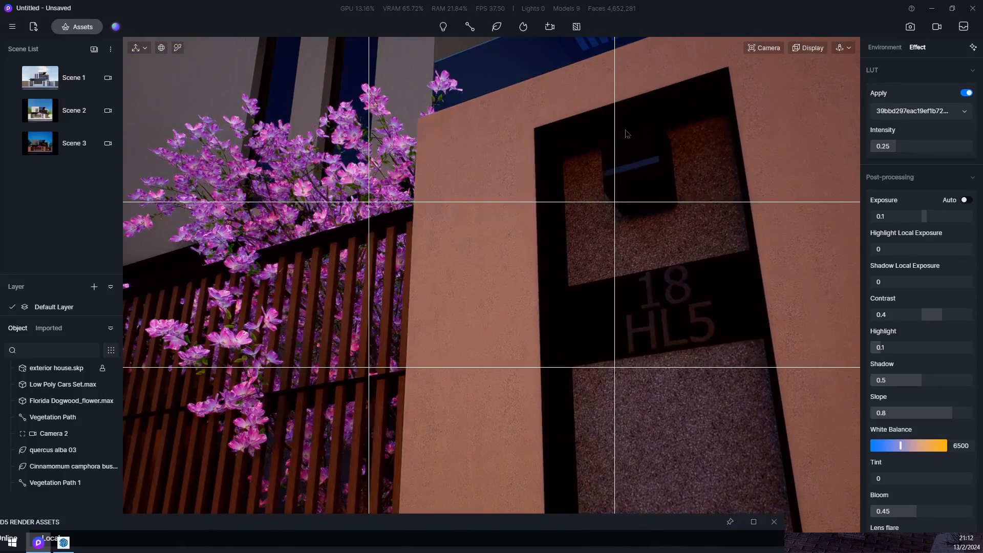
{"action": "left_click", "coordinate": [648, 192]}
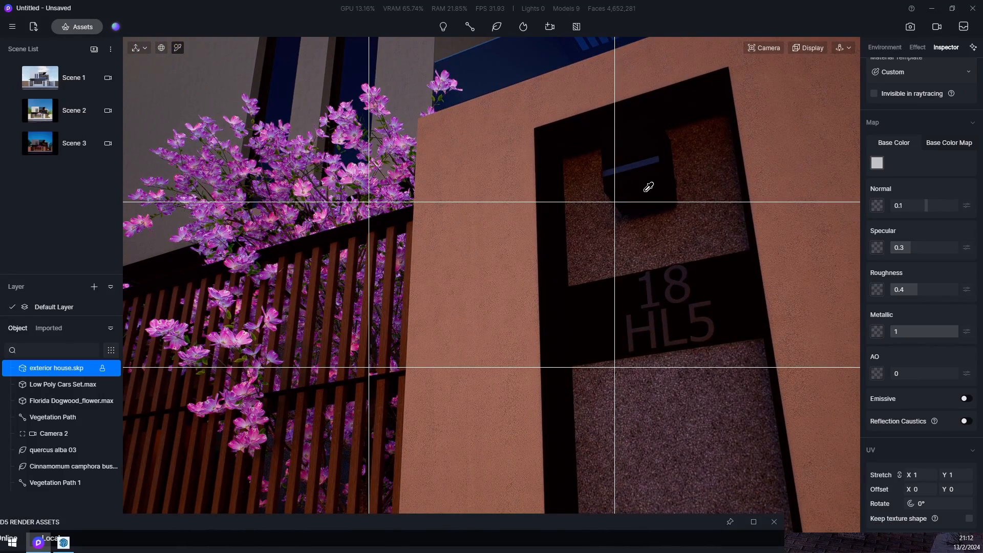
{"action": "left_click", "coordinate": [966, 399]}
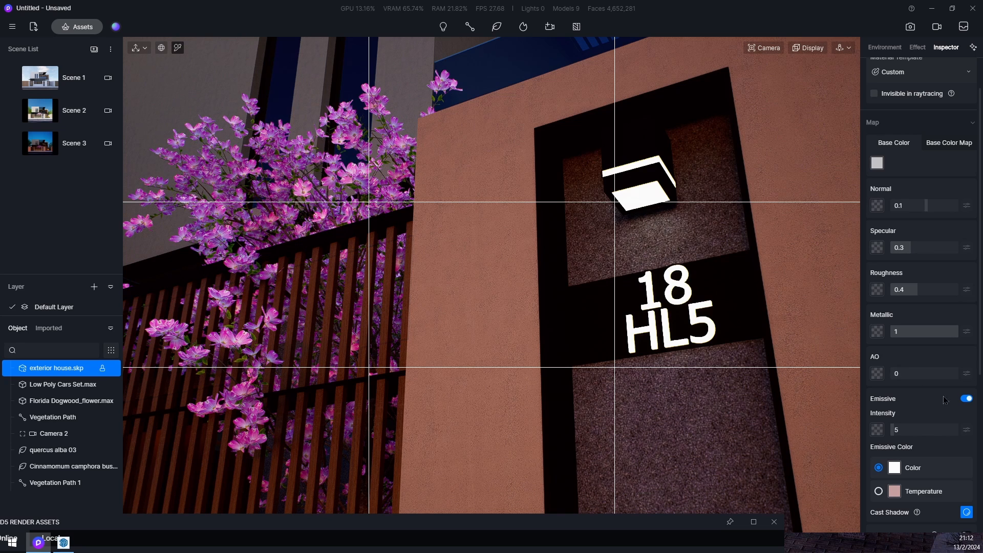
{"action": "left_click", "coordinate": [966, 398]}
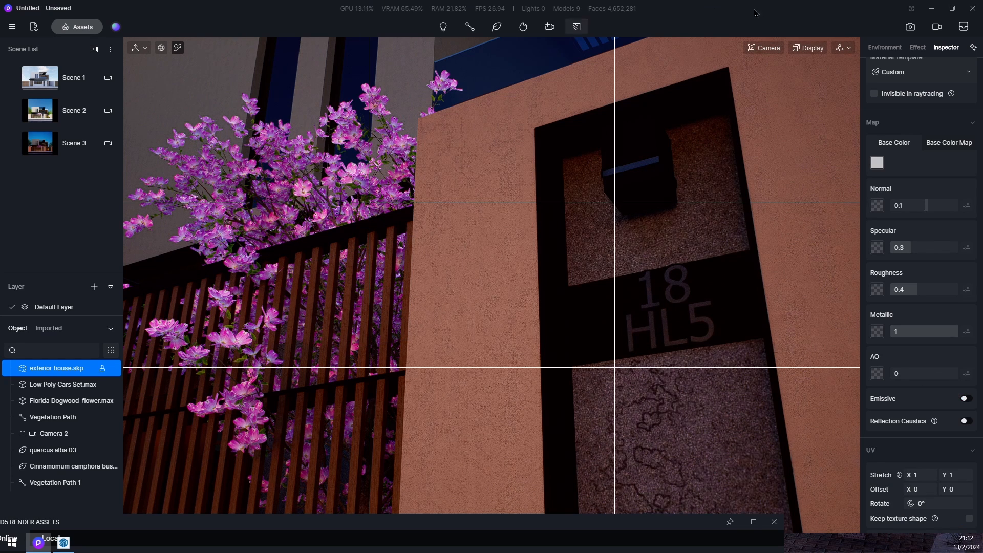
Step: Place a spotlight just under the lamp on the gate pillar, shining down over the house number
{"action": "left_click", "coordinate": [444, 26]}
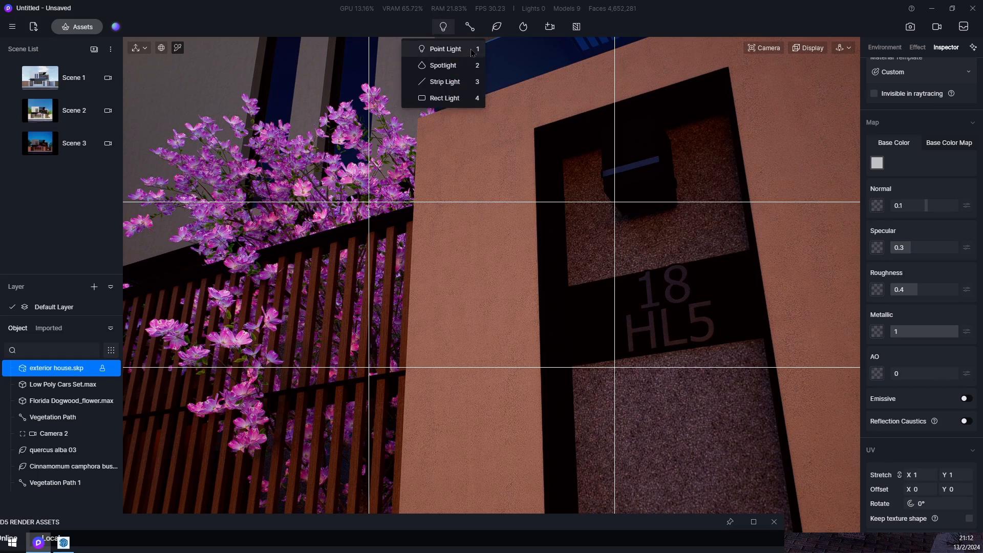
{"action": "left_click", "coordinate": [465, 66]}
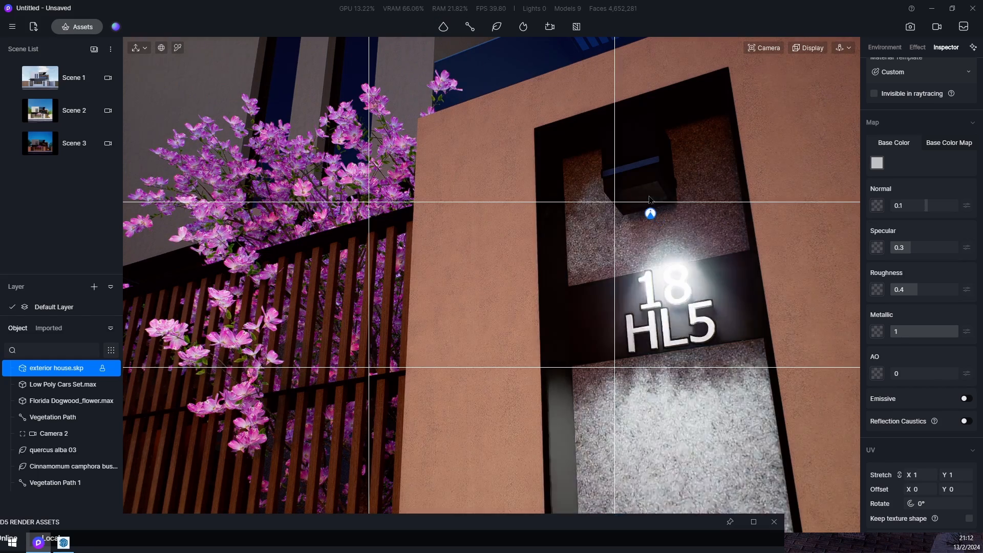
{"action": "left_click", "coordinate": [644, 201]}
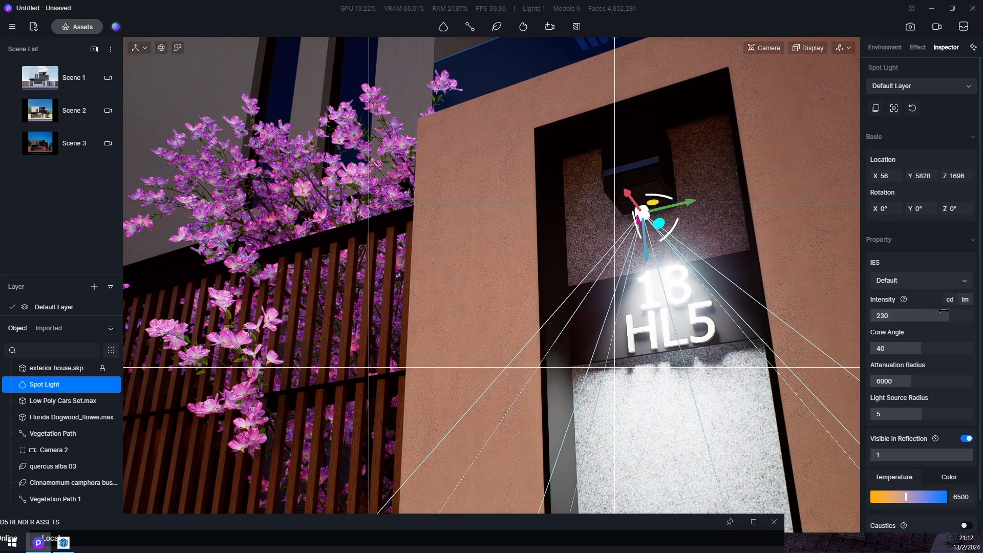
Step: Set the spotlight's colour temperature to about 9900 and its intensity to 35 lm
{"action": "left_click_drag", "start_coordinate": [913, 505], "coordinate": [920, 498]}
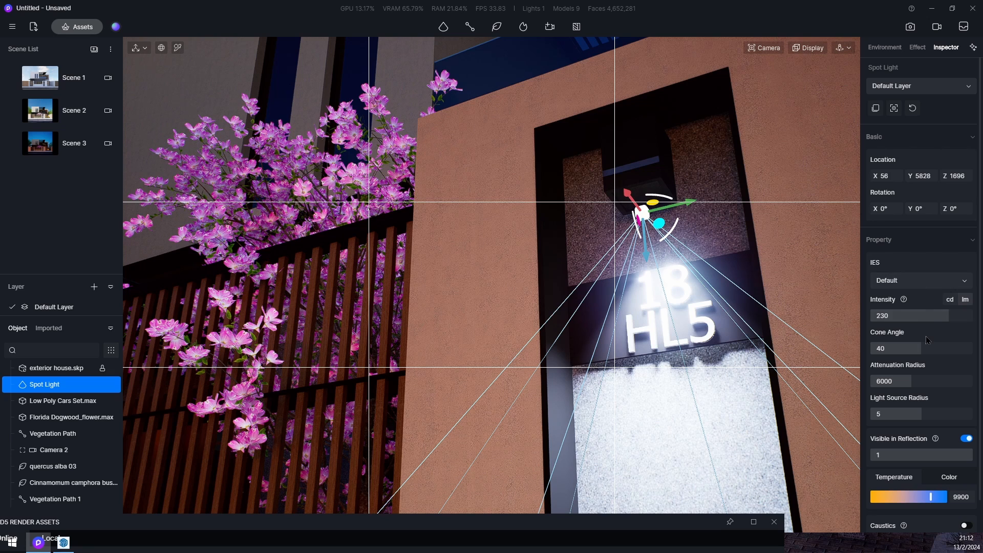
{"action": "left_click_drag", "start_coordinate": [934, 318], "coordinate": [881, 333]}
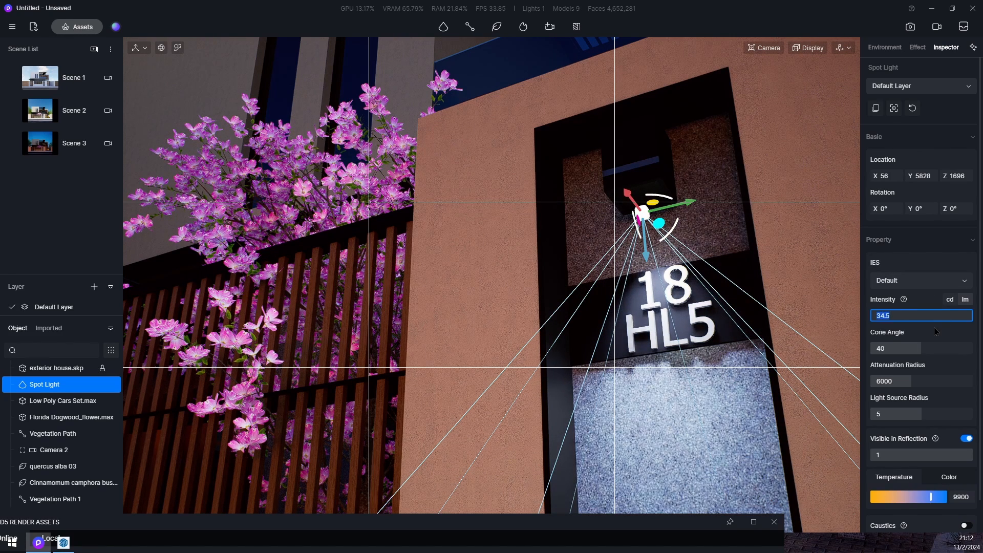
{"action": "type", "text": "35"}
{"action": "key", "text": "Return"}
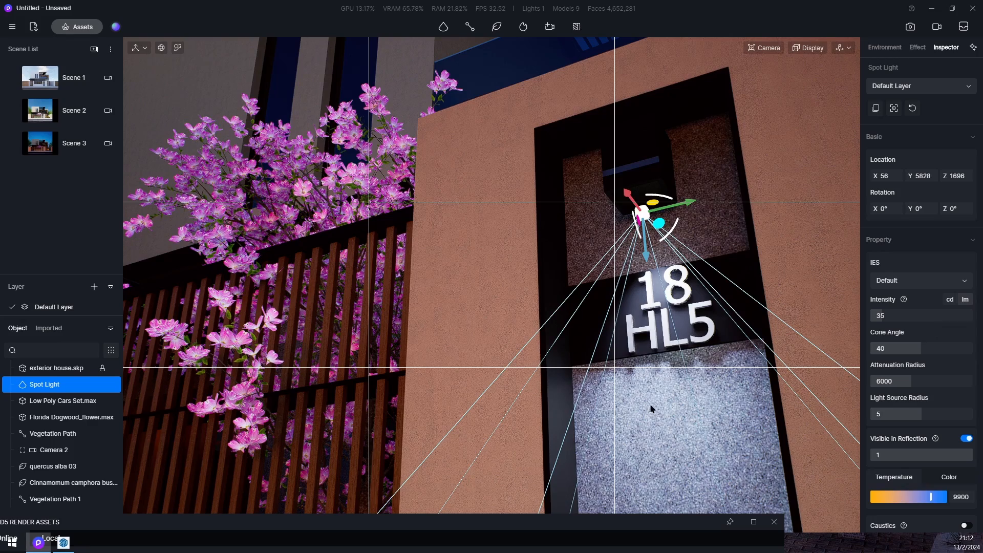
Step: Set the roughness to 0.1 and specular to 0.51 on the metal material shared by the lamp and house number
{"action": "scroll", "coordinate": [658, 286], "scroll_direction": "down", "scroll_amount": 8}
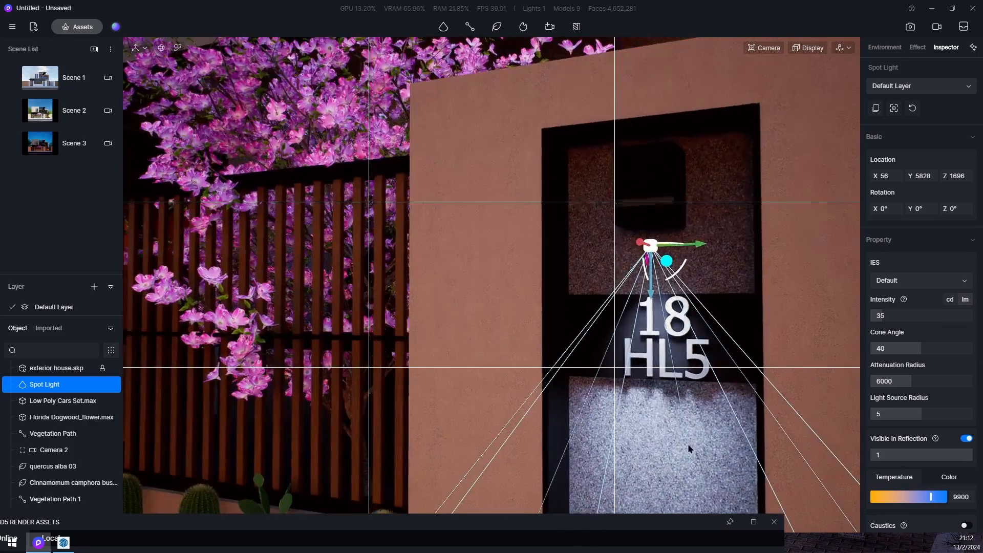
{"action": "scroll", "coordinate": [686, 431], "scroll_direction": "up", "scroll_amount": 10}
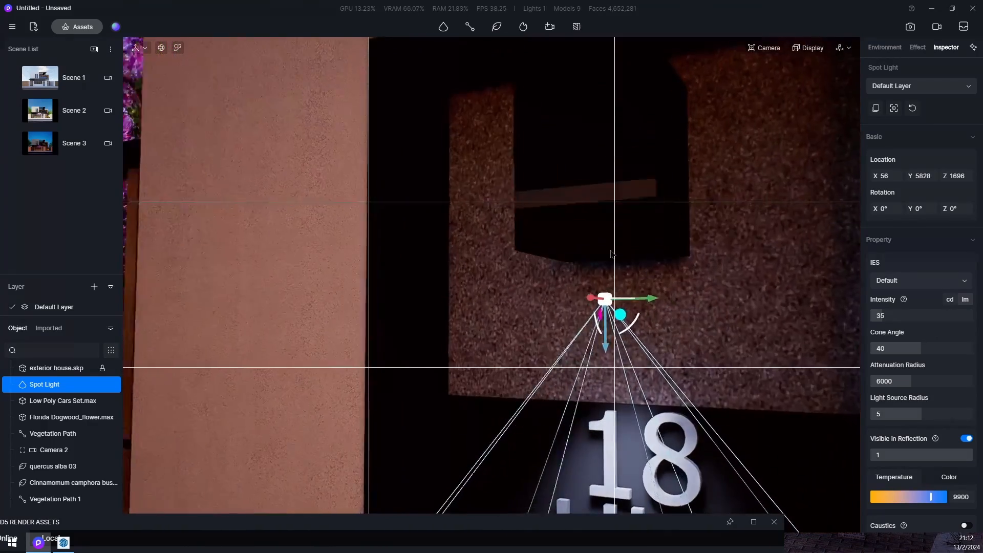
{"action": "right_click_drag", "start_coordinate": [610, 255], "coordinate": [609, 151]}
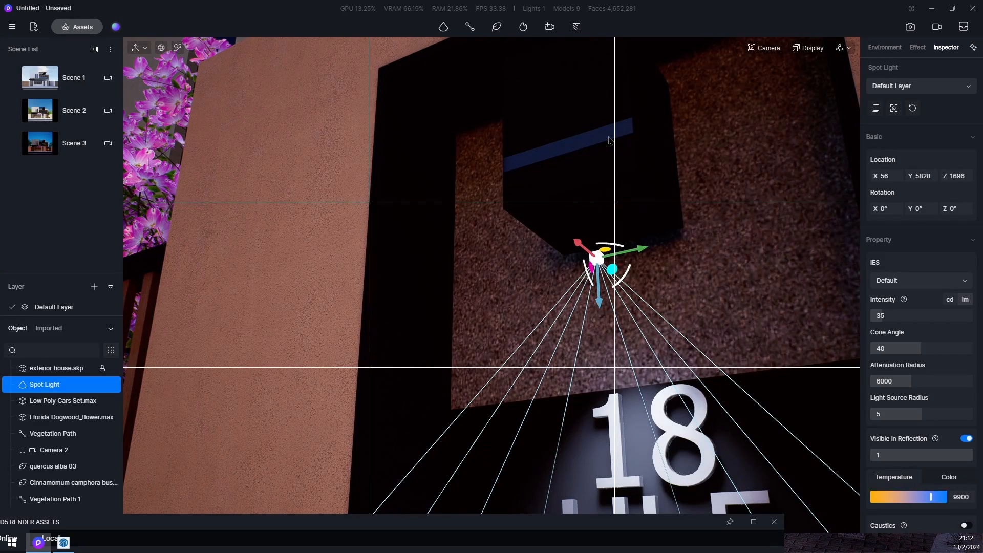
{"action": "left_click", "coordinate": [613, 204]}
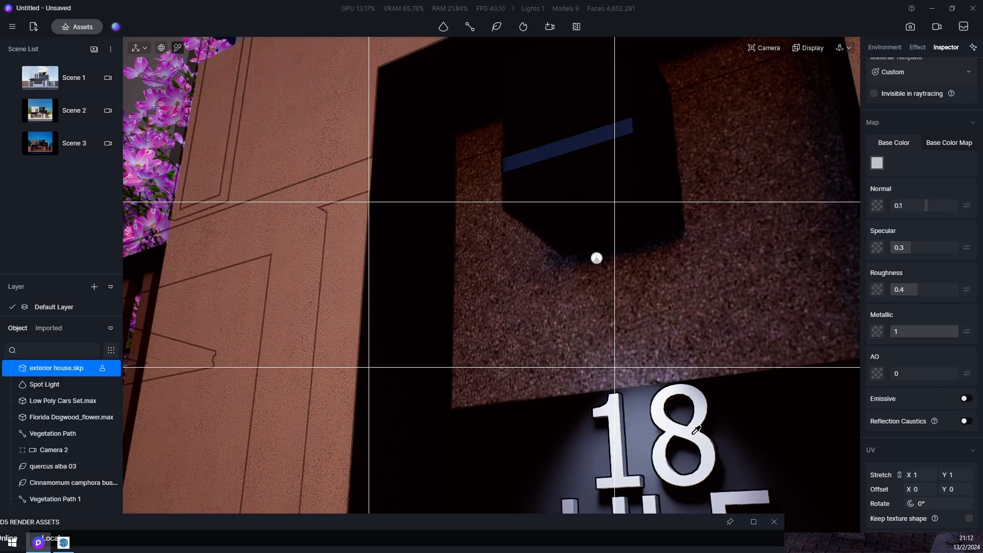
{"action": "left_click_drag", "start_coordinate": [946, 293], "coordinate": [897, 289]}
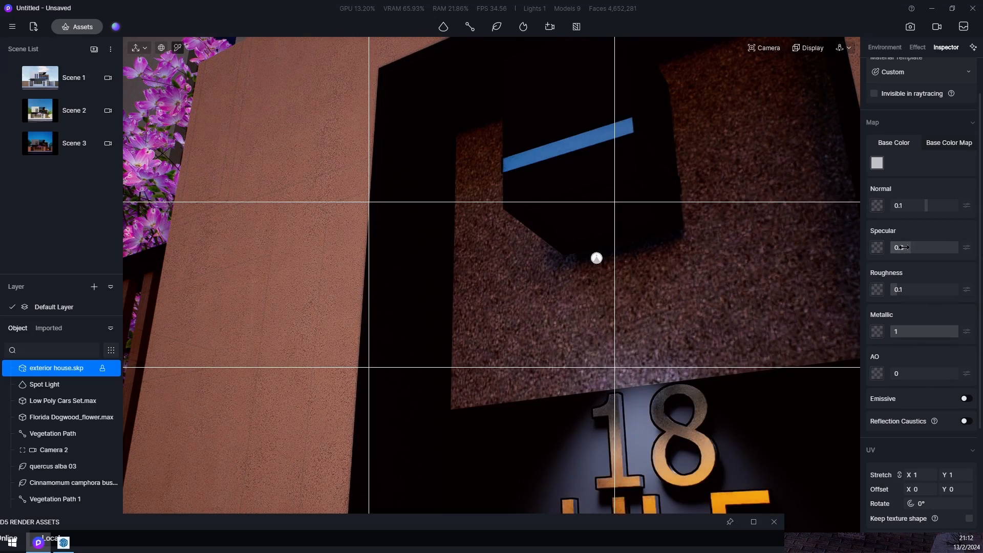
{"action": "left_click_drag", "start_coordinate": [914, 248], "coordinate": [924, 247]}
{"action": "right_click_drag", "start_coordinate": [690, 377], "coordinate": [720, 425]}
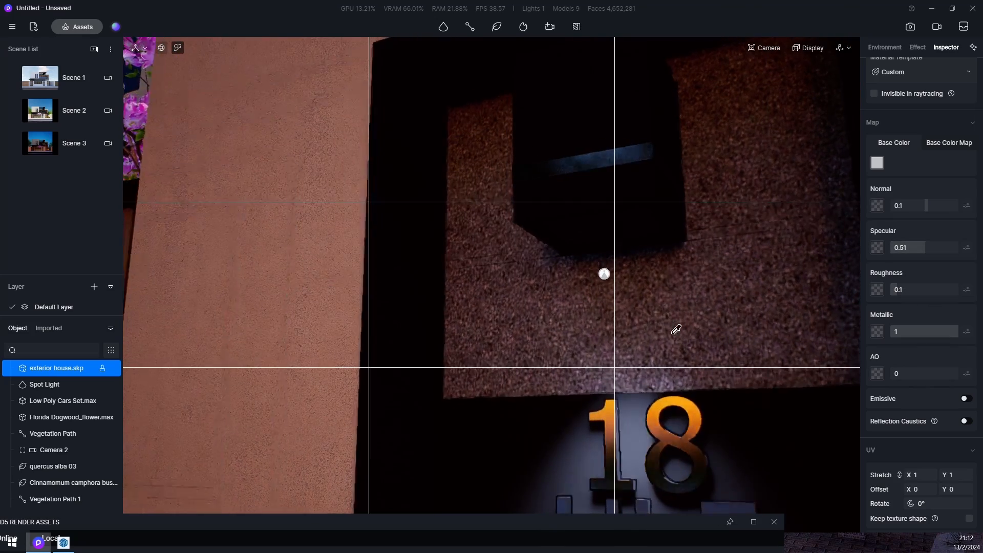
{"action": "right_click_drag", "start_coordinate": [676, 331], "coordinate": [769, 477]}
Step: Set the metallic value to 1 on the material of the vertical handle on the front entrance door
{"action": "scroll", "coordinate": [701, 437], "scroll_direction": "down", "scroll_amount": 6}
{"action": "scroll", "coordinate": [745, 406], "scroll_direction": "down", "scroll_amount": 8}
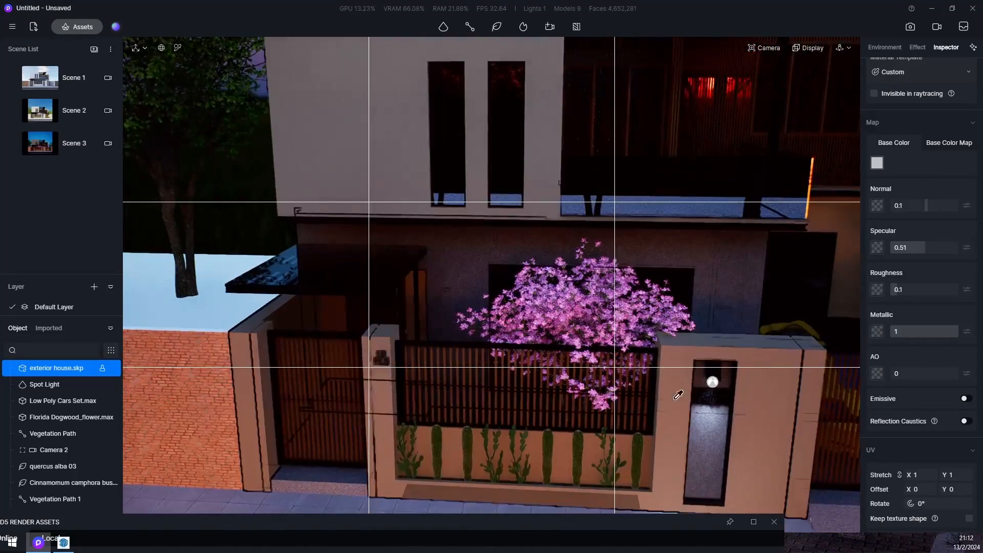
{"action": "scroll", "coordinate": [394, 211], "scroll_direction": "up", "scroll_amount": 10}
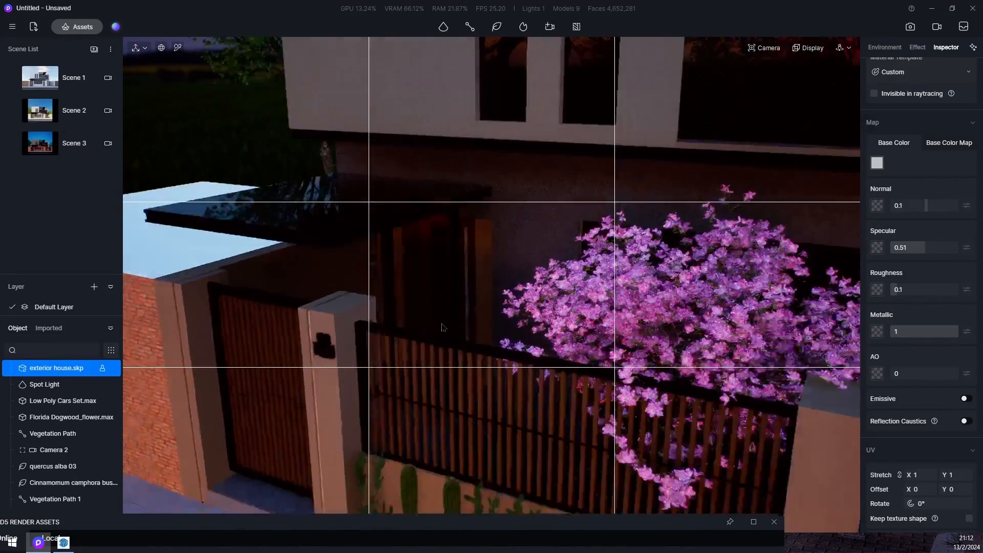
{"action": "scroll", "coordinate": [550, 150], "scroll_direction": "up", "scroll_amount": 5}
{"action": "scroll", "coordinate": [693, 130], "scroll_direction": "up", "scroll_amount": 4}
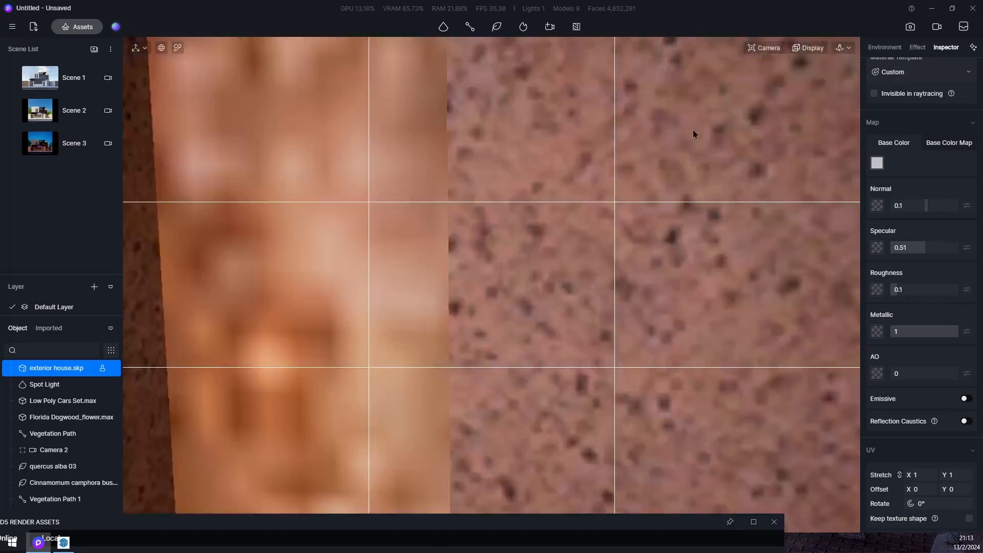
{"action": "scroll", "coordinate": [639, 220], "scroll_direction": "down", "scroll_amount": 5}
{"action": "scroll", "coordinate": [485, 166], "scroll_direction": "up", "scroll_amount": 4}
{"action": "scroll", "coordinate": [489, 164], "scroll_direction": "up", "scroll_amount": 4}
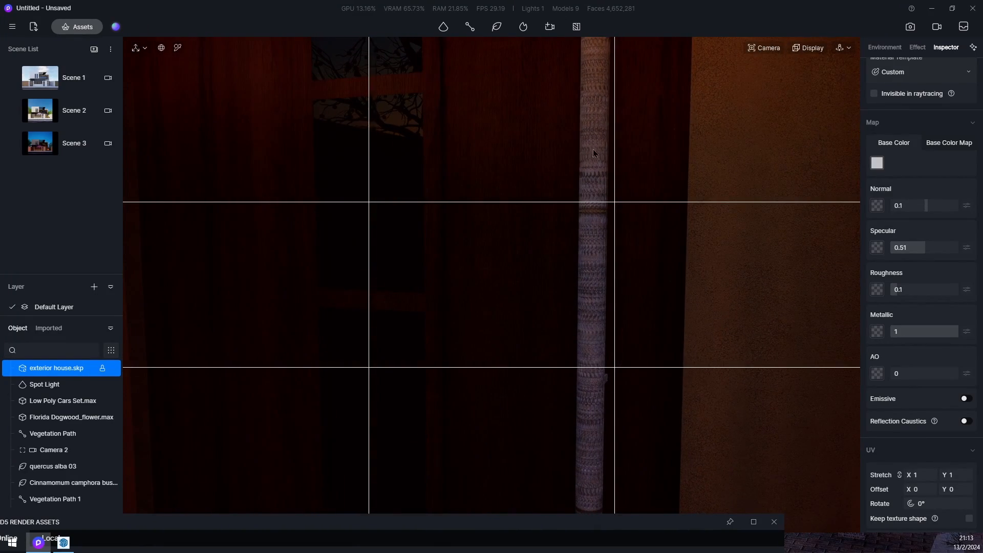
{"action": "left_click", "coordinate": [595, 140]}
{"action": "left_click", "coordinate": [597, 128]}
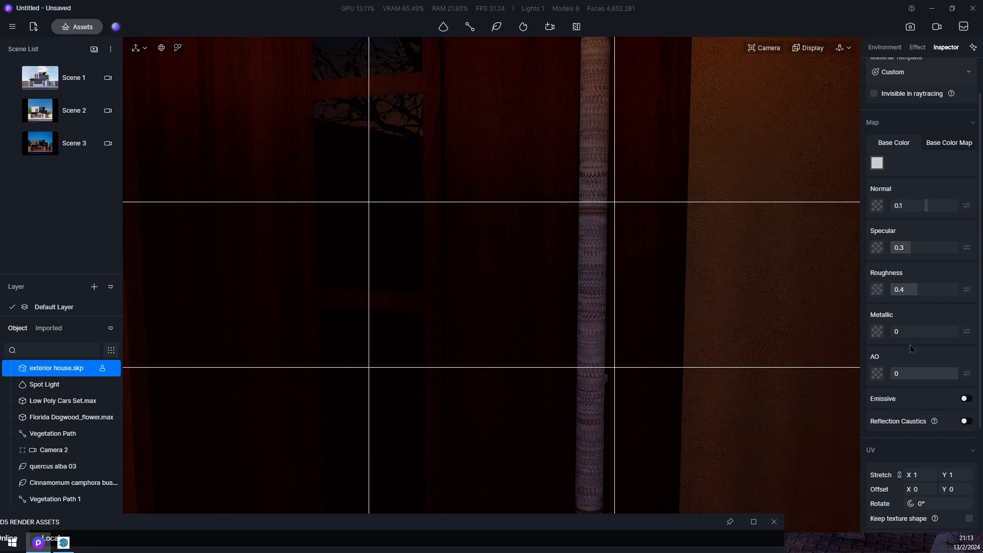
{"action": "left_click_drag", "start_coordinate": [905, 332], "coordinate": [962, 333]}
Step: Turn off auto exposure, set the camera exposure to 0.63, and inspect the staircase behind the entrance door
{"action": "scroll", "coordinate": [493, 129], "scroll_direction": "up", "scroll_amount": 5}
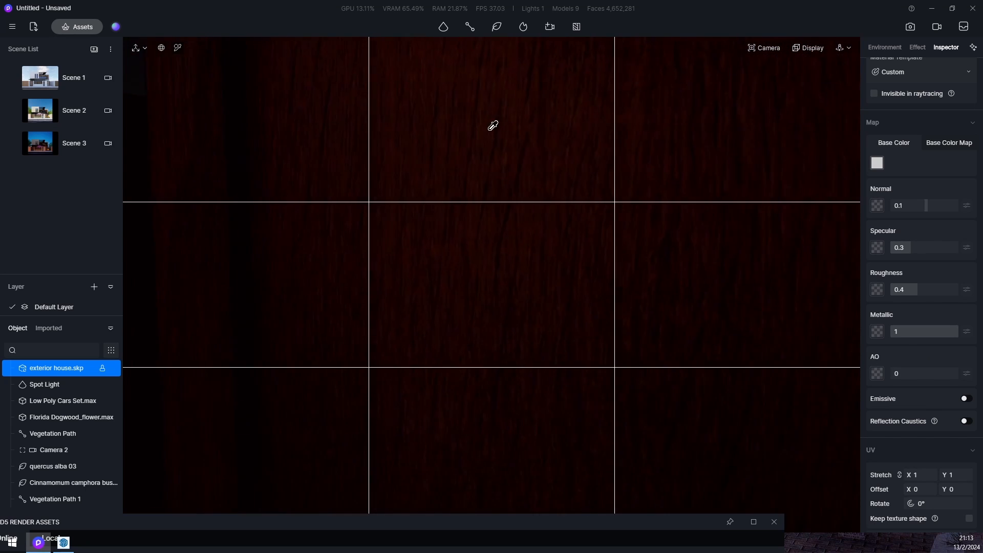
{"action": "scroll", "coordinate": [489, 130], "scroll_direction": "up", "scroll_amount": 2}
{"action": "left_click", "coordinate": [762, 49]}
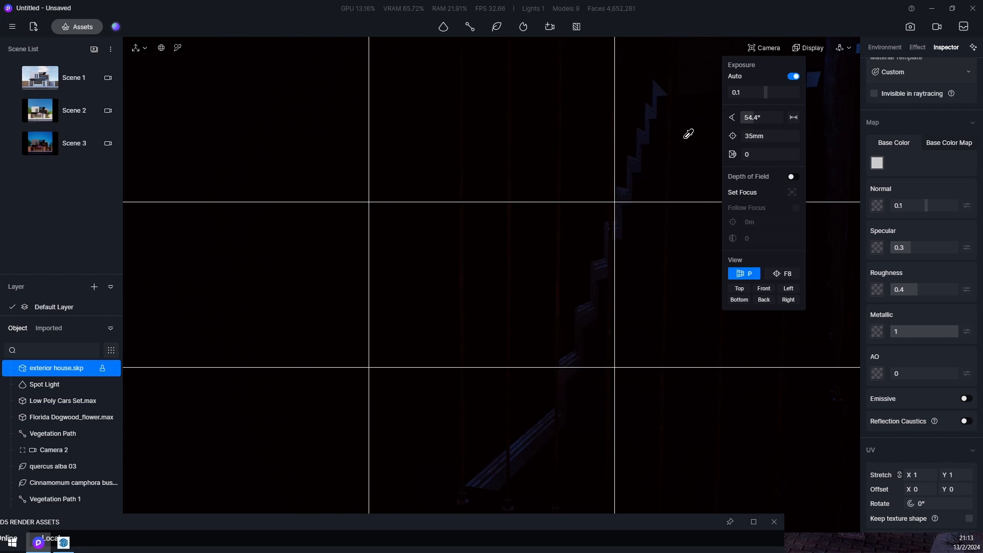
{"action": "left_click", "coordinate": [792, 77]}
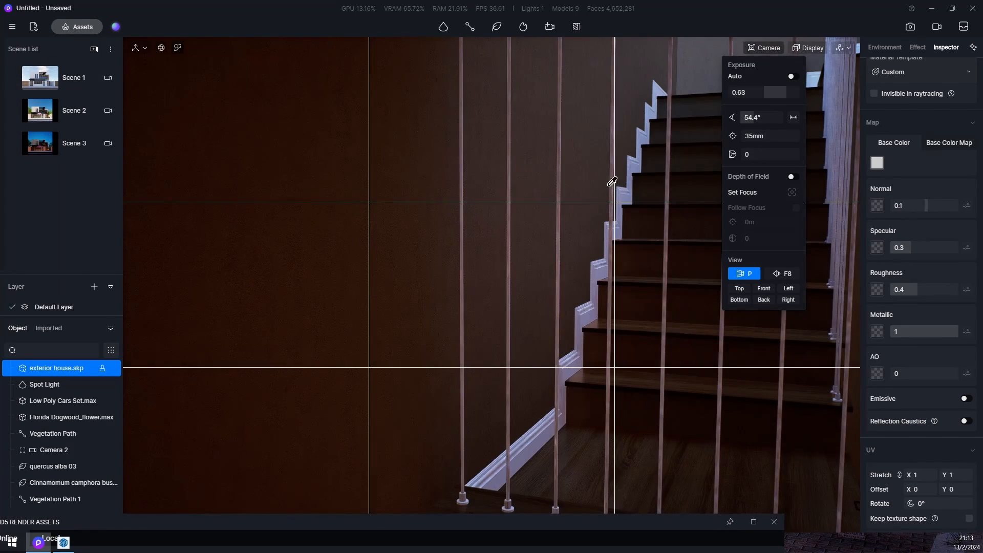
{"action": "right_click_drag", "start_coordinate": [612, 183], "coordinate": [587, 202]}
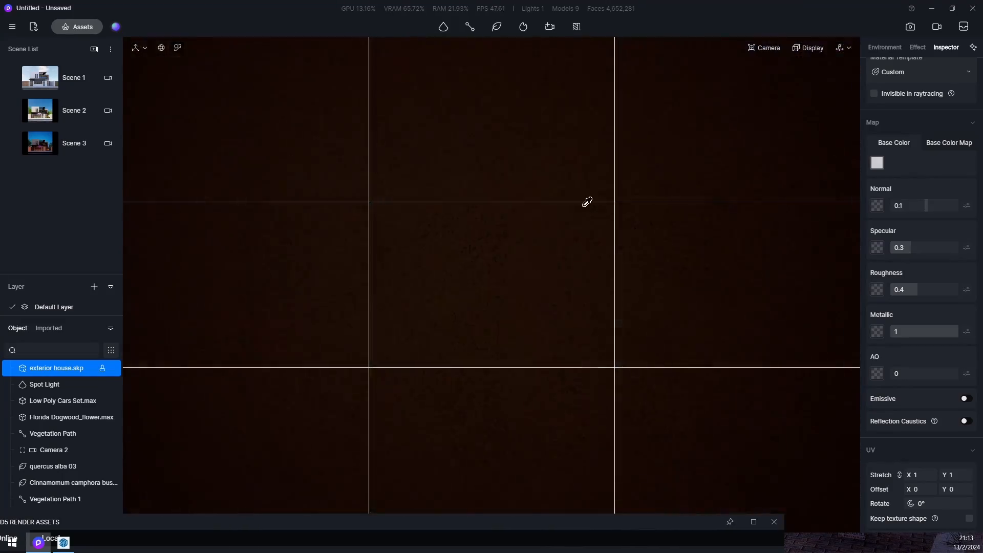
{"action": "scroll", "coordinate": [584, 205], "scroll_direction": "down", "scroll_amount": 12}
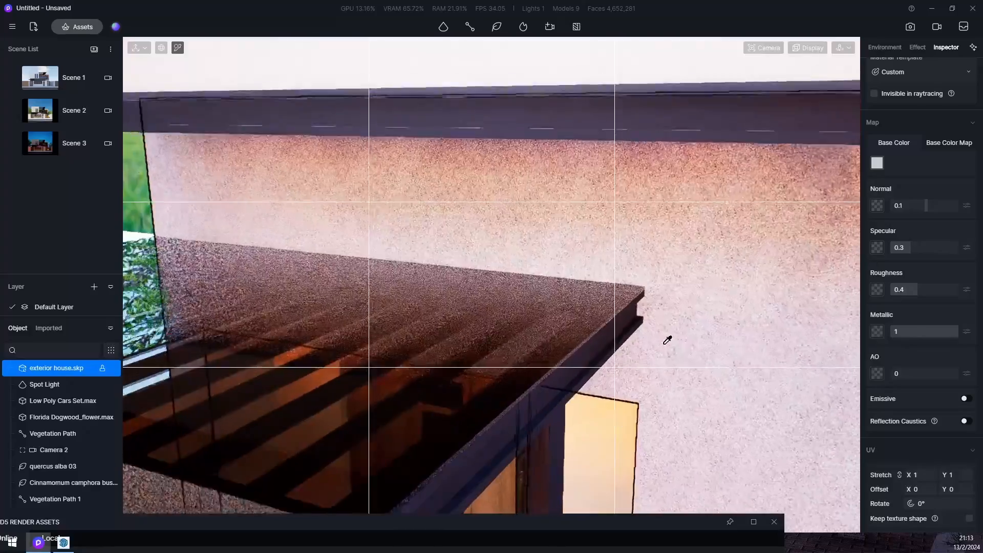
{"action": "scroll", "coordinate": [664, 344], "scroll_direction": "down", "scroll_amount": 4}
{"action": "scroll", "coordinate": [523, 474], "scroll_direction": "up", "scroll_amount": 8}
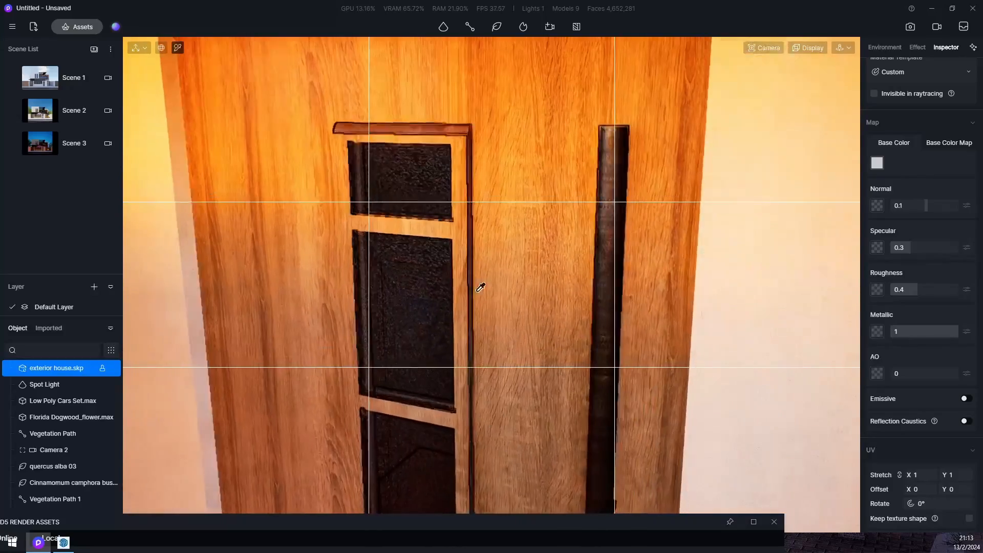
{"action": "scroll", "coordinate": [480, 287], "scroll_direction": "up", "scroll_amount": 10}
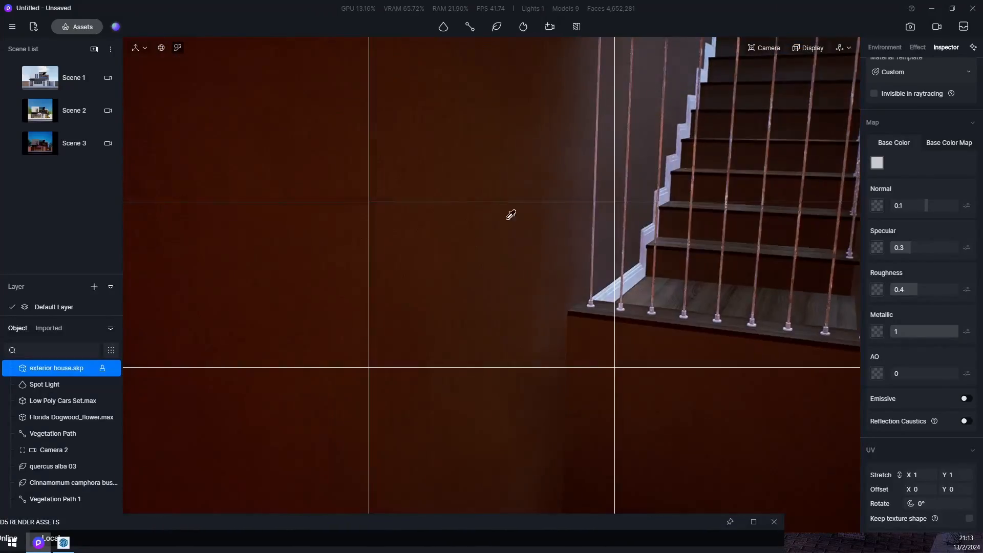
Step: Add a point light in front of the wall beside the interior staircase and move it along Y to 931
{"action": "middle_click_drag", "start_coordinate": [575, 306], "coordinate": [584, 373]}
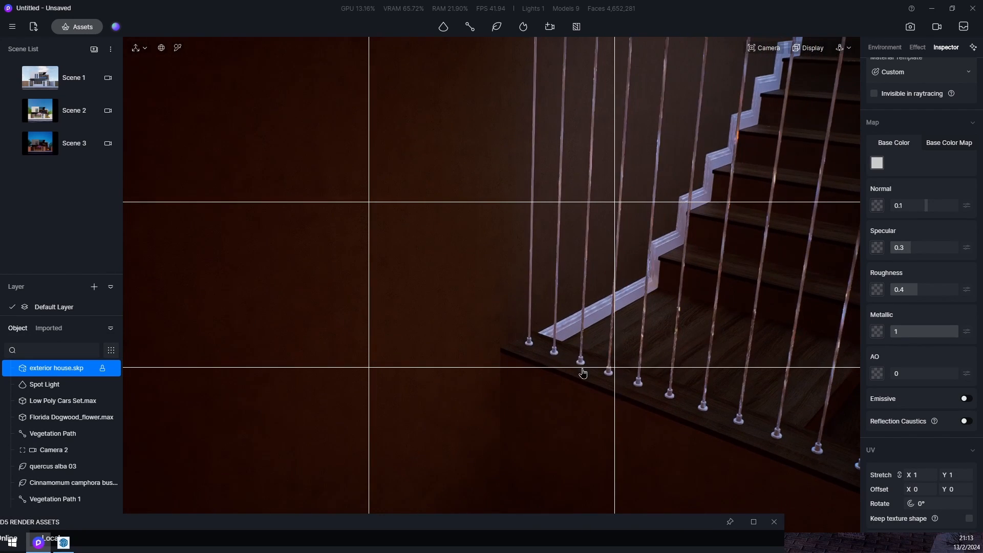
{"action": "left_click", "coordinate": [443, 26]}
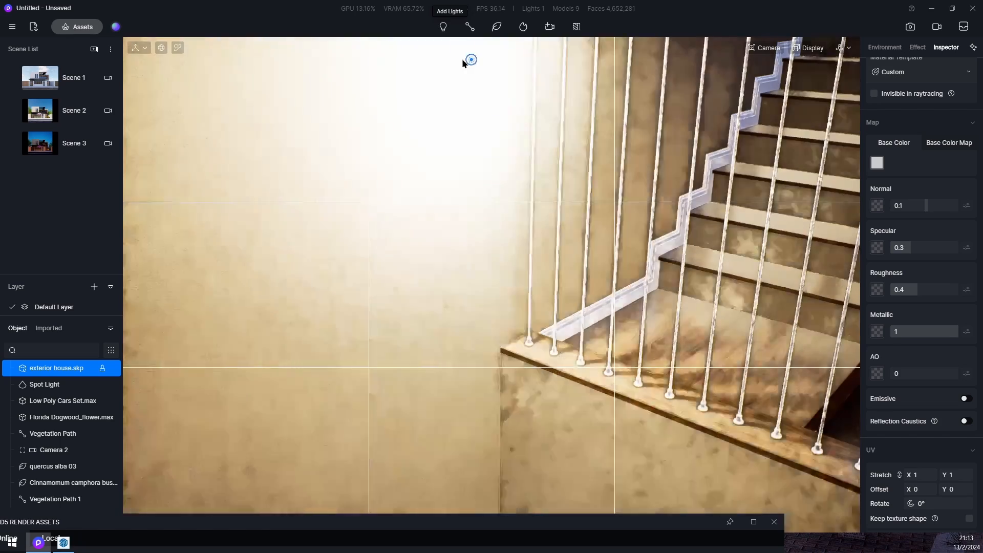
{"action": "left_click", "coordinate": [275, 212]}
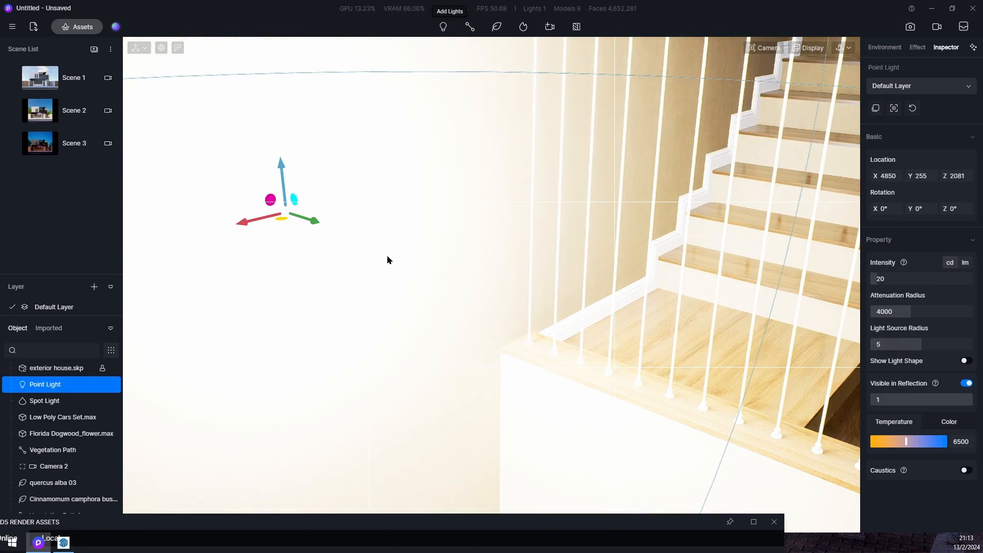
{"action": "left_click_drag", "start_coordinate": [325, 225], "coordinate": [497, 274]}
Step: Set the point light's colour temperature to 3200 while viewing the entrance from outside
{"action": "scroll", "coordinate": [504, 267], "scroll_direction": "down", "scroll_amount": 8}
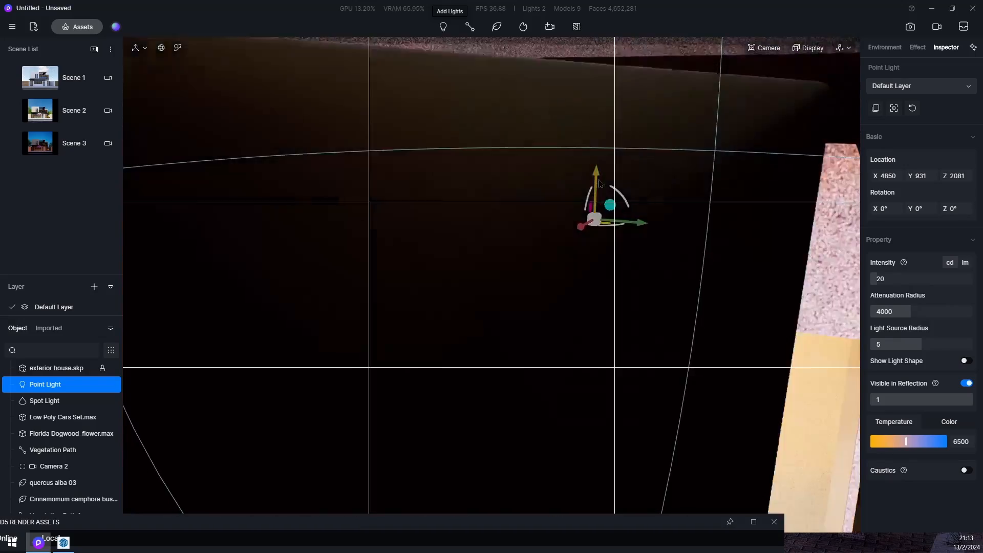
{"action": "scroll", "coordinate": [576, 190], "scroll_direction": "down", "scroll_amount": 8}
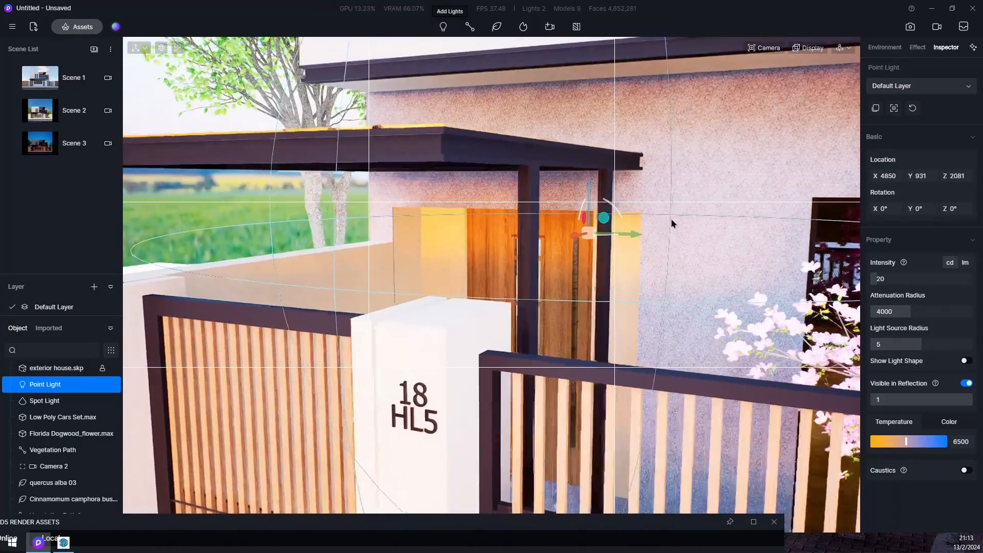
{"action": "middle_click_drag", "start_coordinate": [671, 219], "coordinate": [703, 218]}
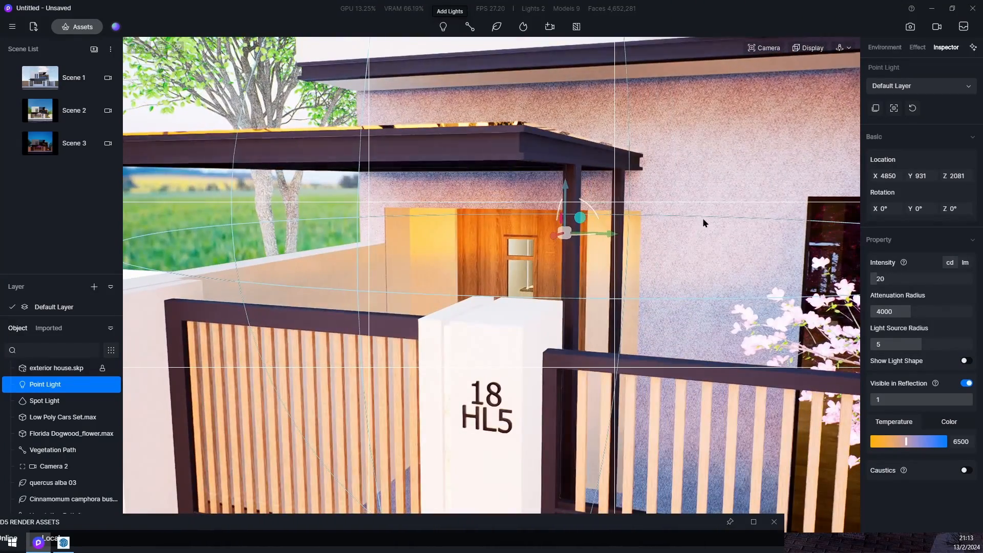
{"action": "left_click_drag", "start_coordinate": [905, 440], "coordinate": [879, 452]}
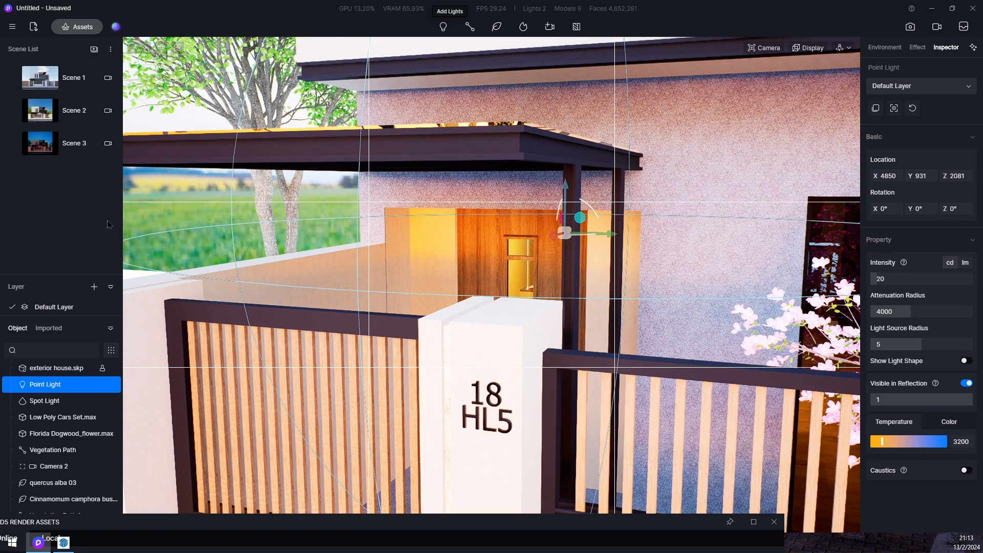
Step: Return to the Scene 3 view and set the point light's attenuation radius to 8000 and its intensity to 150 cd
{"action": "left_click", "coordinate": [77, 152]}
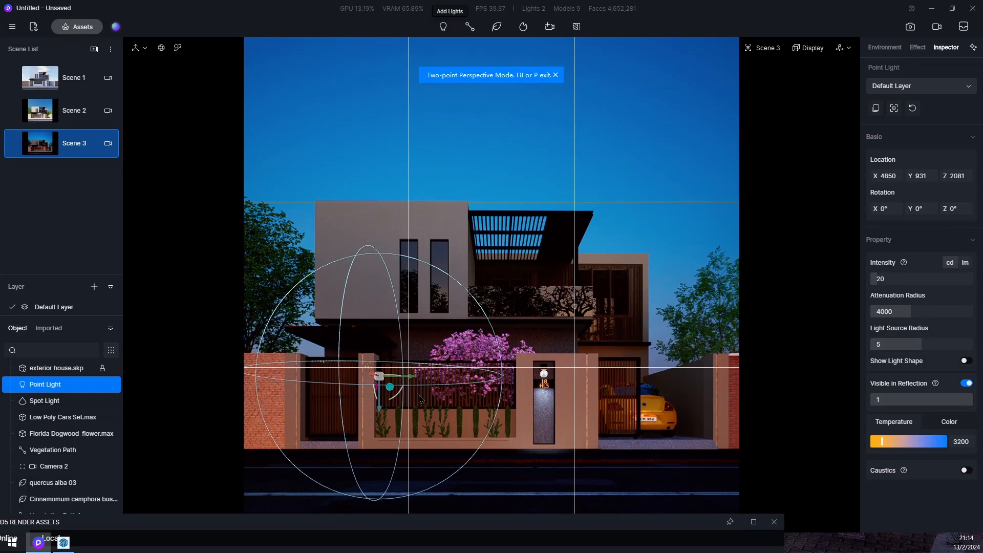
{"action": "left_click", "coordinate": [881, 309]}
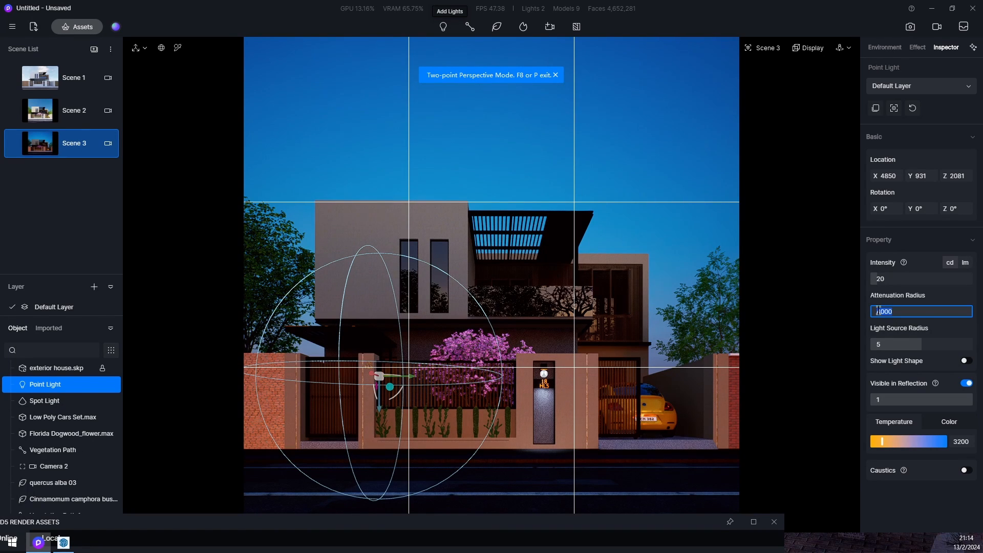
{"action": "type", "text": "2000"}
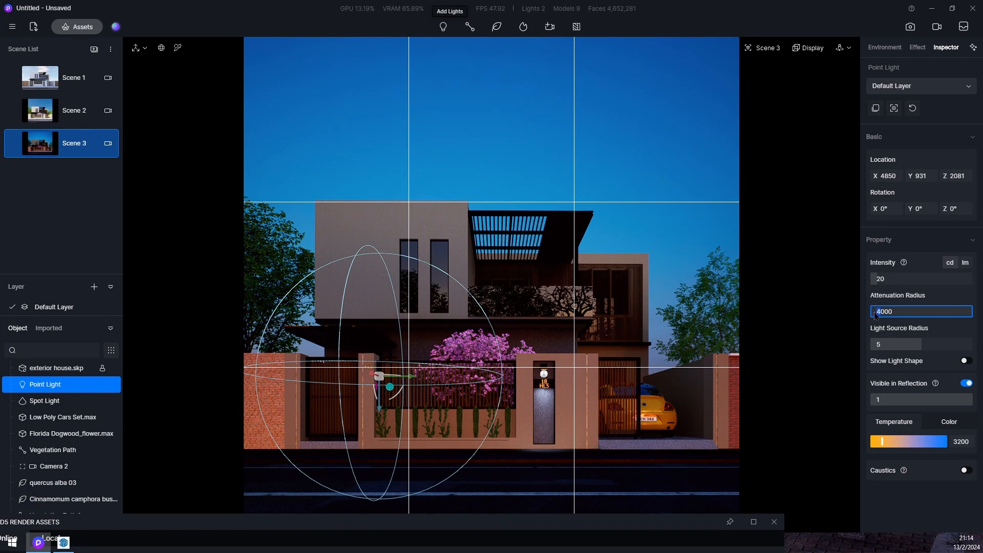
{"action": "key", "text": "Return"}
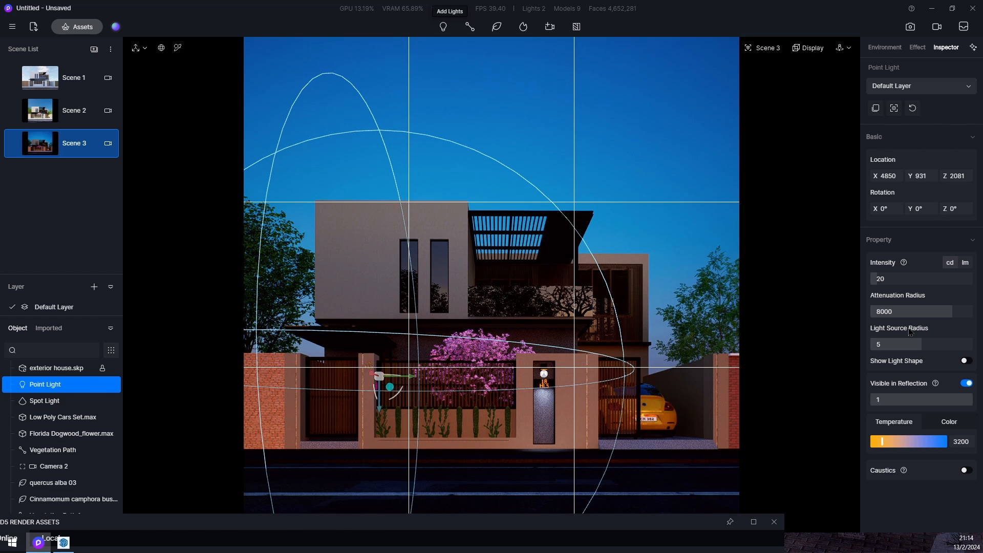
{"action": "left_click", "coordinate": [894, 278]}
{"action": "key", "text": "Return"}
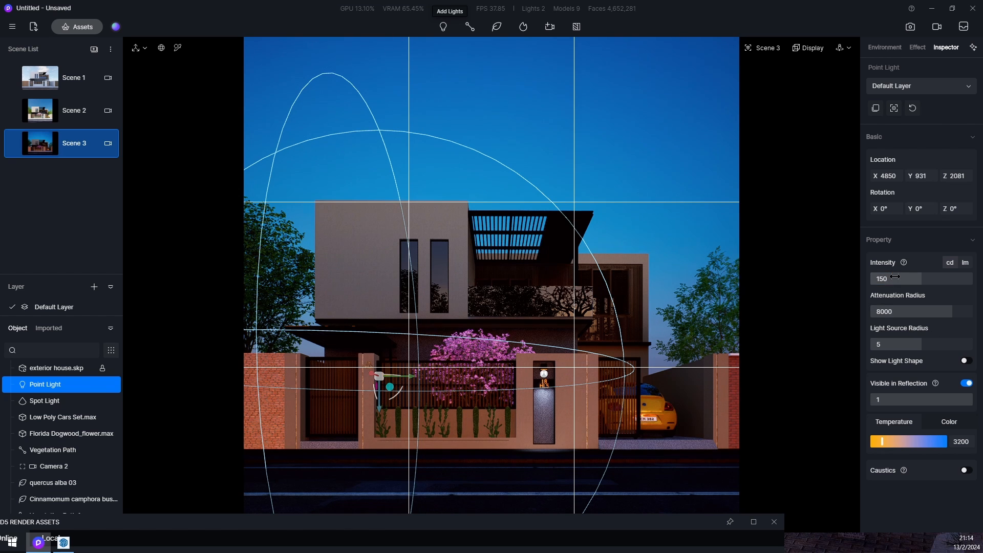
{"action": "left_click", "coordinate": [896, 283]}
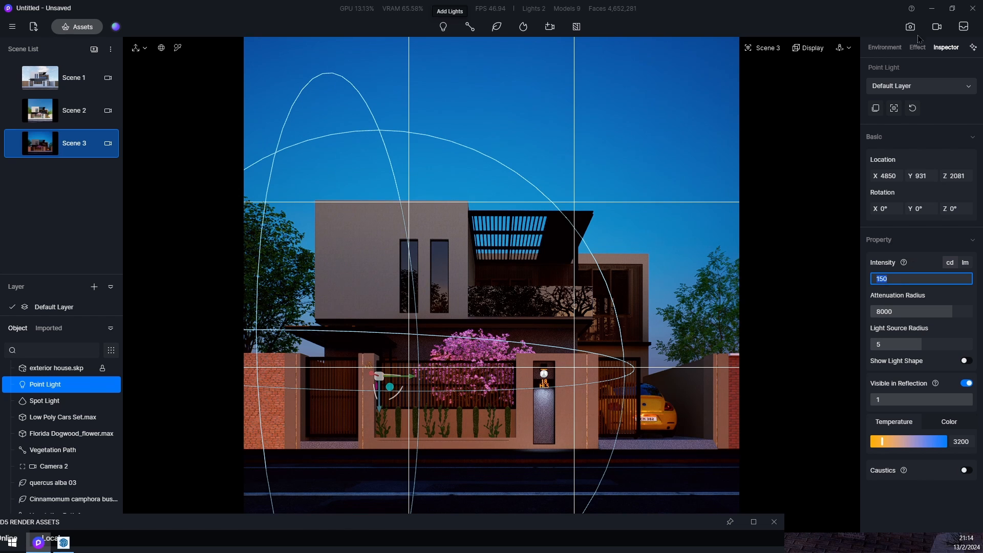
{"action": "left_click", "coordinate": [655, 166]}
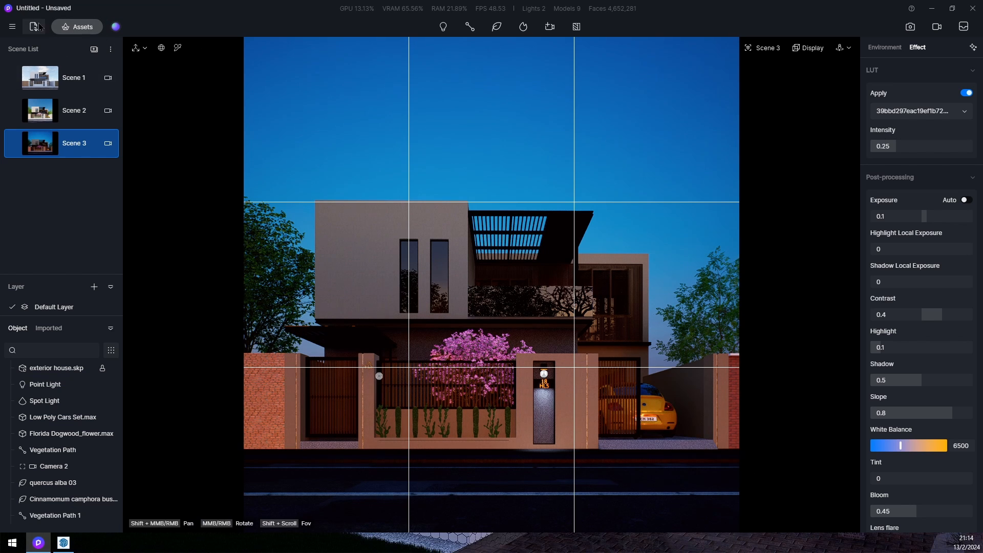
Step: Browse the last two pages of the local model library for a lamp fixture
{"action": "left_click", "coordinate": [61, 28]}
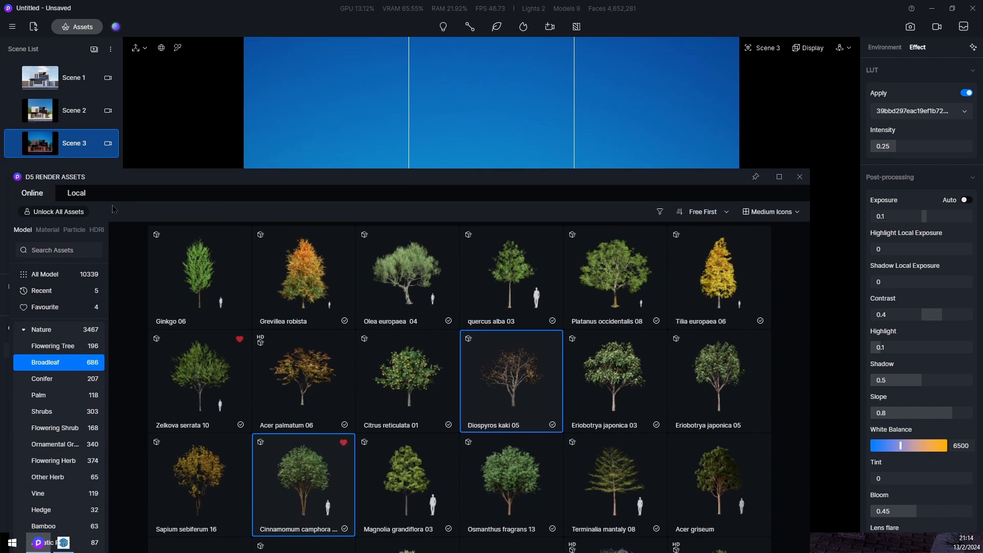
{"action": "left_click", "coordinate": [77, 193]}
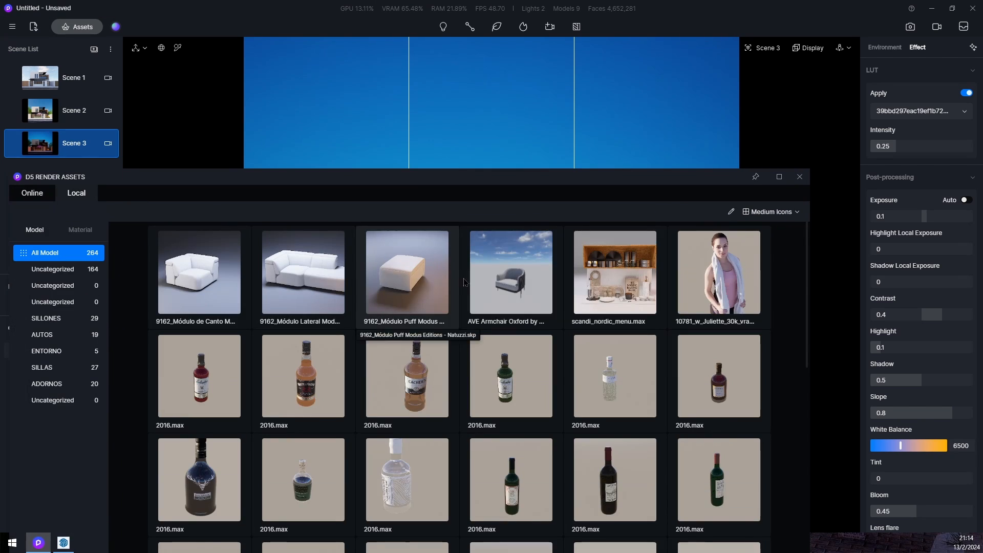
{"action": "scroll", "coordinate": [571, 386], "scroll_direction": "down", "scroll_amount": 20}
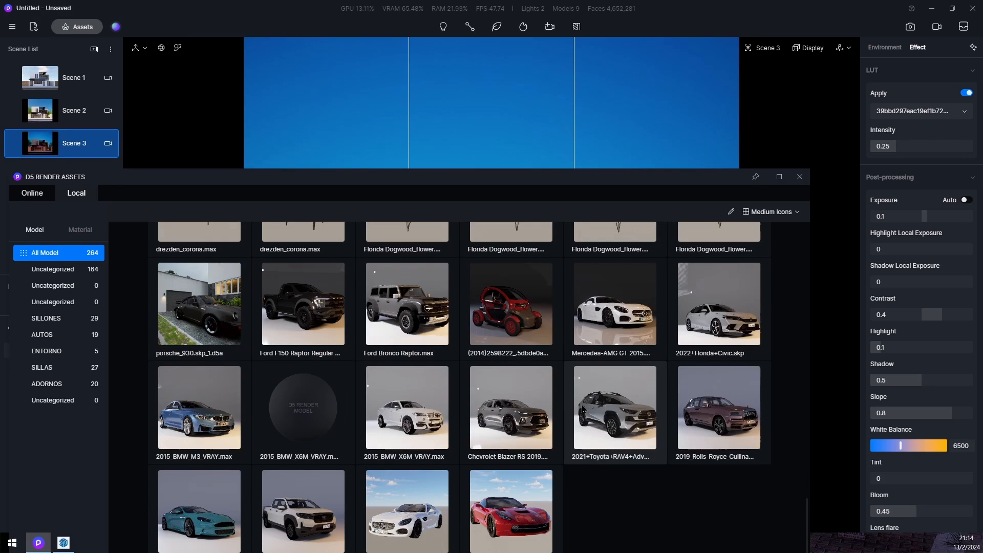
{"action": "scroll", "coordinate": [588, 375], "scroll_direction": "up", "scroll_amount": 20}
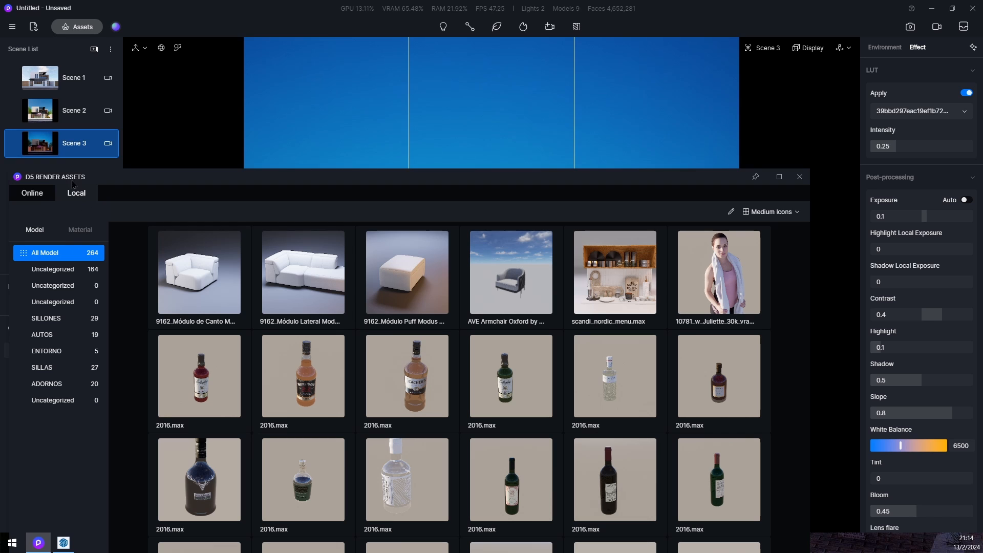
{"action": "scroll", "coordinate": [527, 295], "scroll_direction": "down", "scroll_amount": 3}
{"action": "left_click_drag", "start_coordinate": [489, 181], "coordinate": [519, 13]}
{"action": "left_click", "coordinate": [488, 457]}
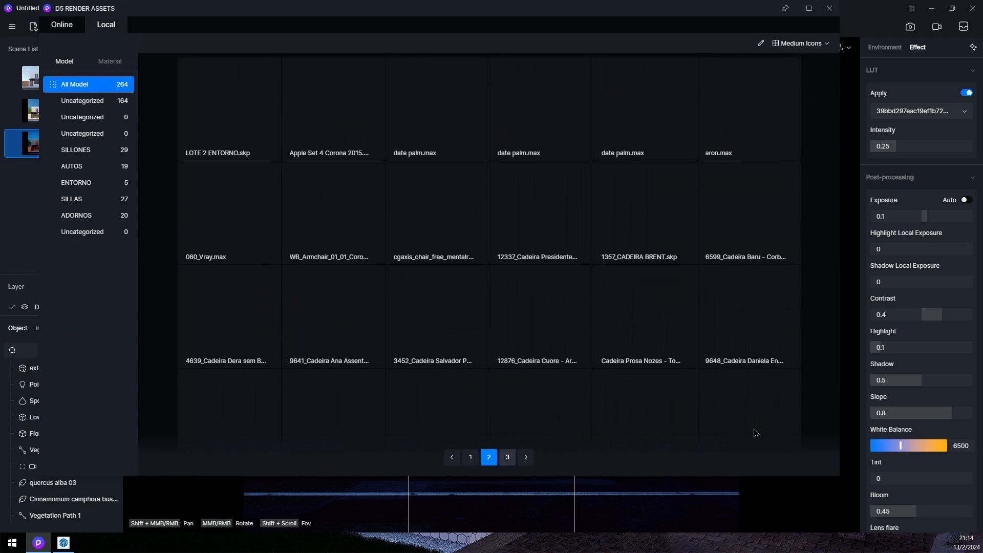
{"action": "scroll", "coordinate": [681, 350], "scroll_direction": "down", "scroll_amount": 1}
{"action": "scroll", "coordinate": [681, 350], "scroll_direction": "down", "scroll_amount": 10}
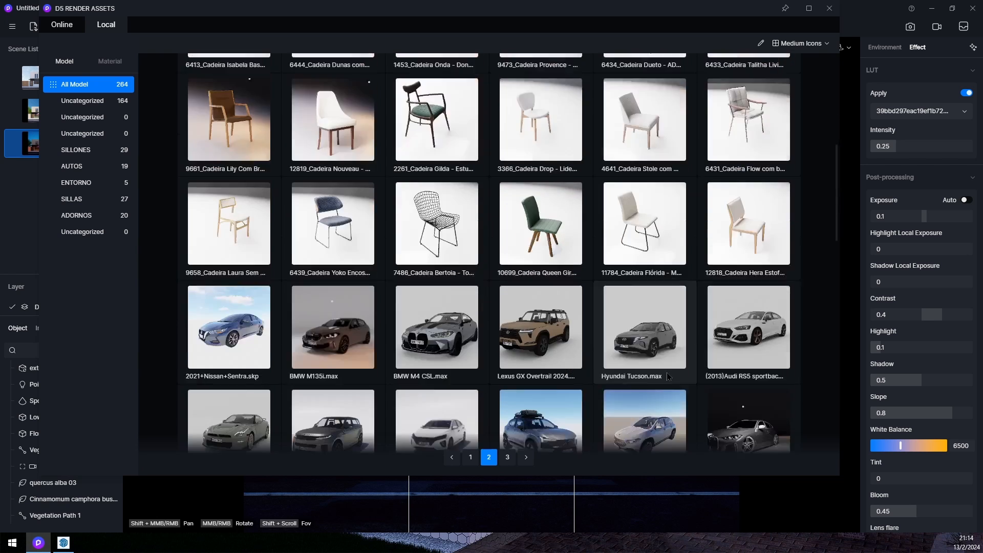
{"action": "scroll", "coordinate": [658, 377], "scroll_direction": "down", "scroll_amount": 6}
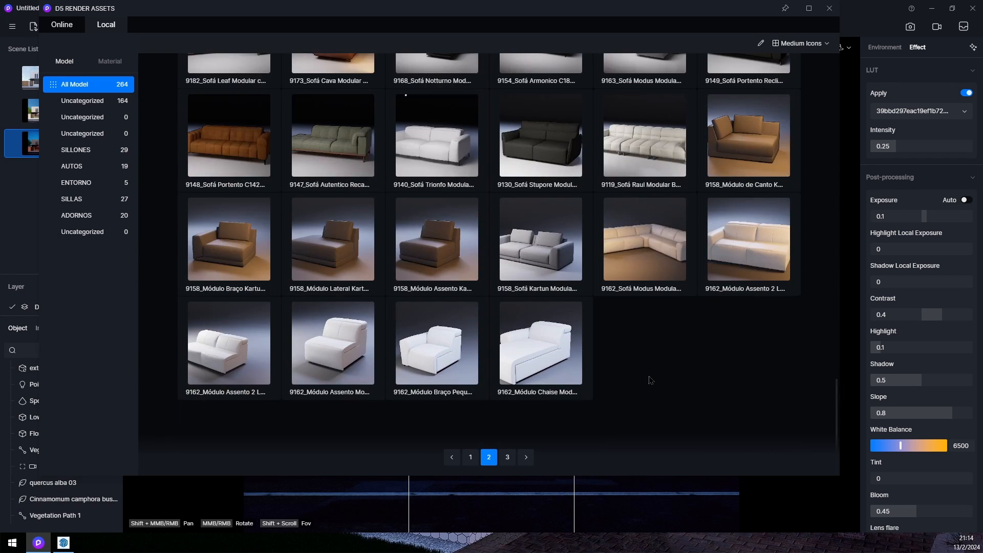
{"action": "scroll", "coordinate": [650, 379], "scroll_direction": "up", "scroll_amount": 5}
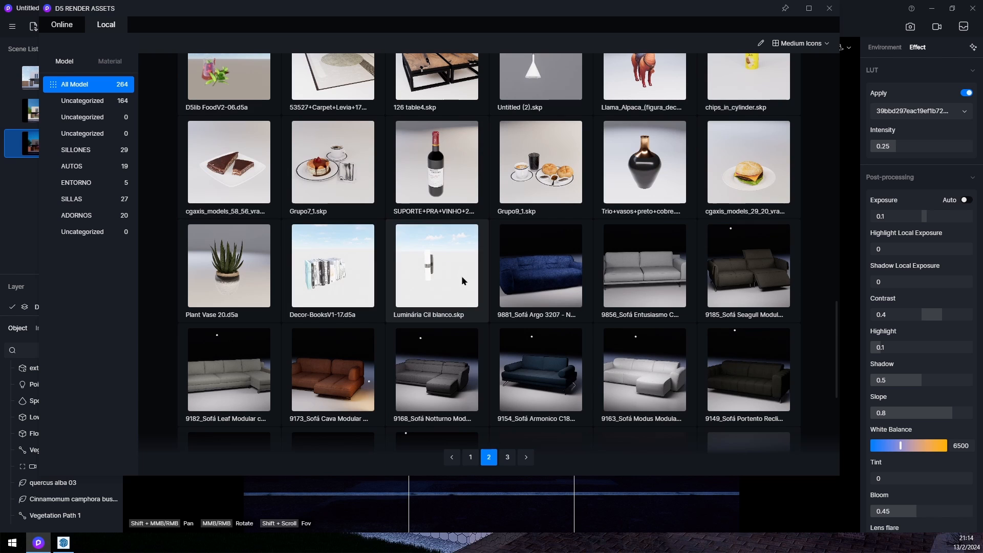
Step: Browse the first page of the local model library for a ceiling lamp fixture
{"action": "left_click", "coordinate": [470, 456]}
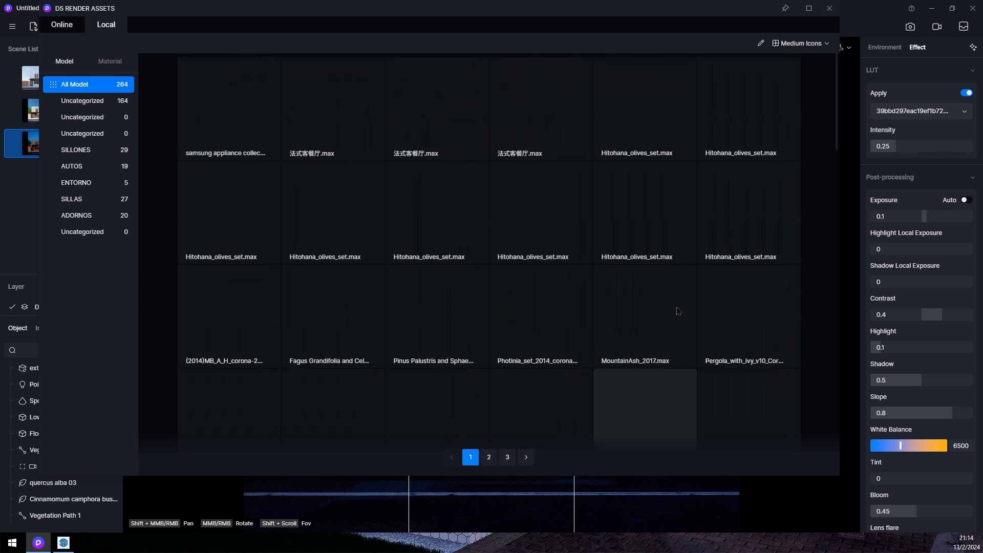
{"action": "scroll", "coordinate": [695, 340], "scroll_direction": "down", "scroll_amount": 8}
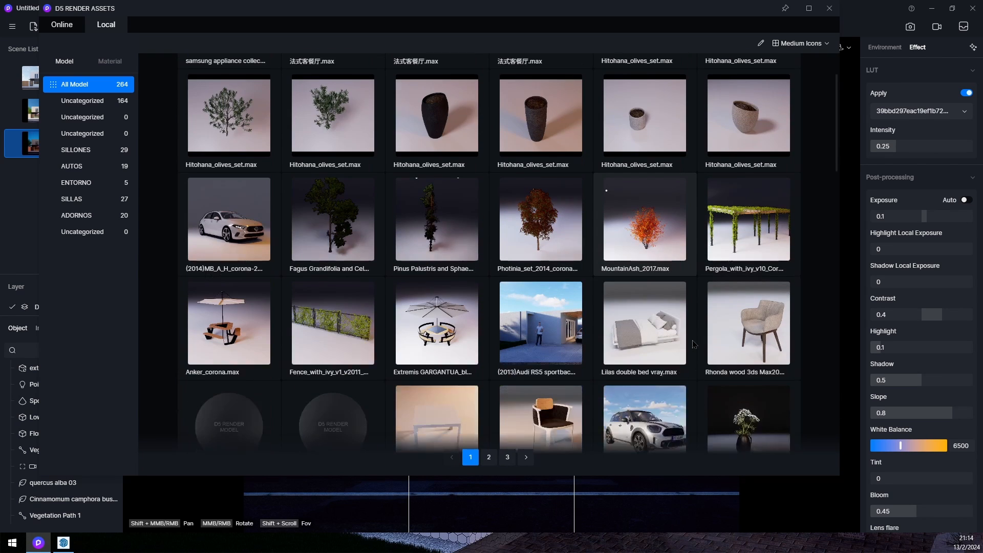
{"action": "scroll", "coordinate": [691, 338], "scroll_direction": "down", "scroll_amount": 6}
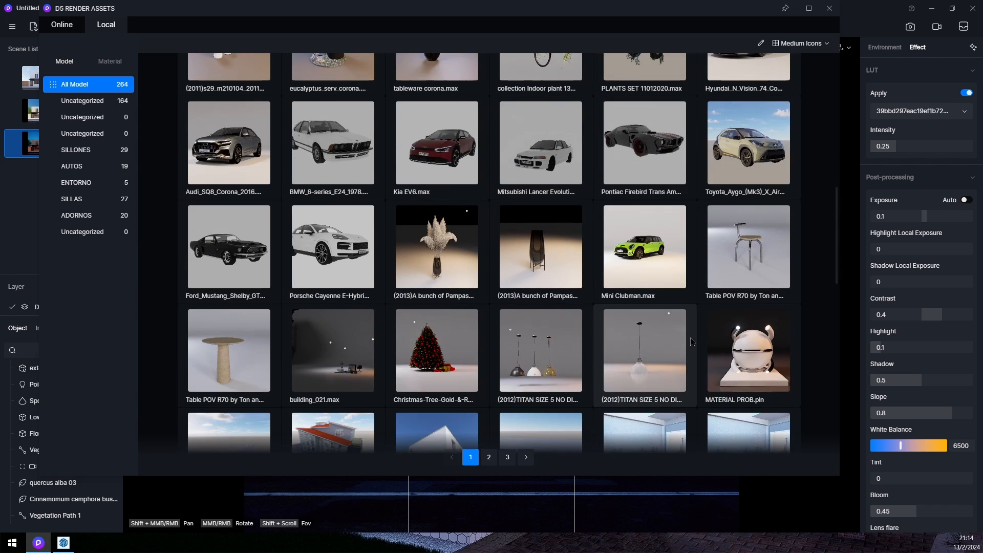
{"action": "scroll", "coordinate": [686, 340], "scroll_direction": "down", "scroll_amount": 12}
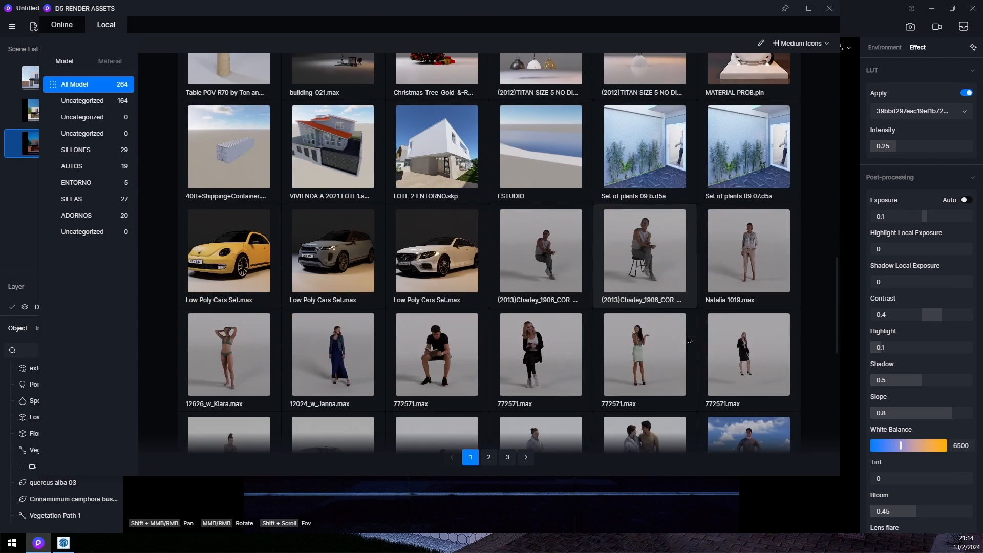
{"action": "scroll", "coordinate": [677, 331], "scroll_direction": "down", "scroll_amount": 3}
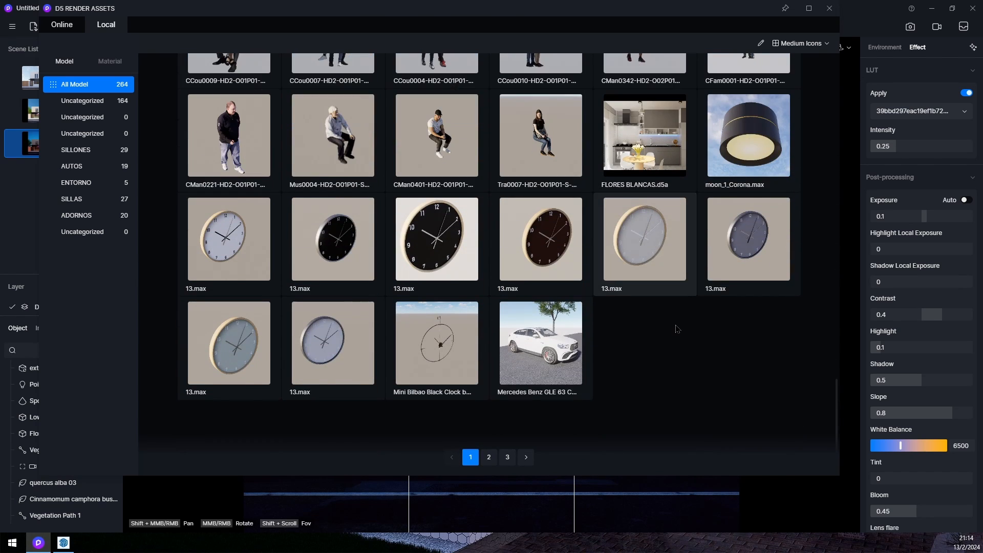
{"action": "scroll", "coordinate": [675, 324], "scroll_direction": "up", "scroll_amount": 18}
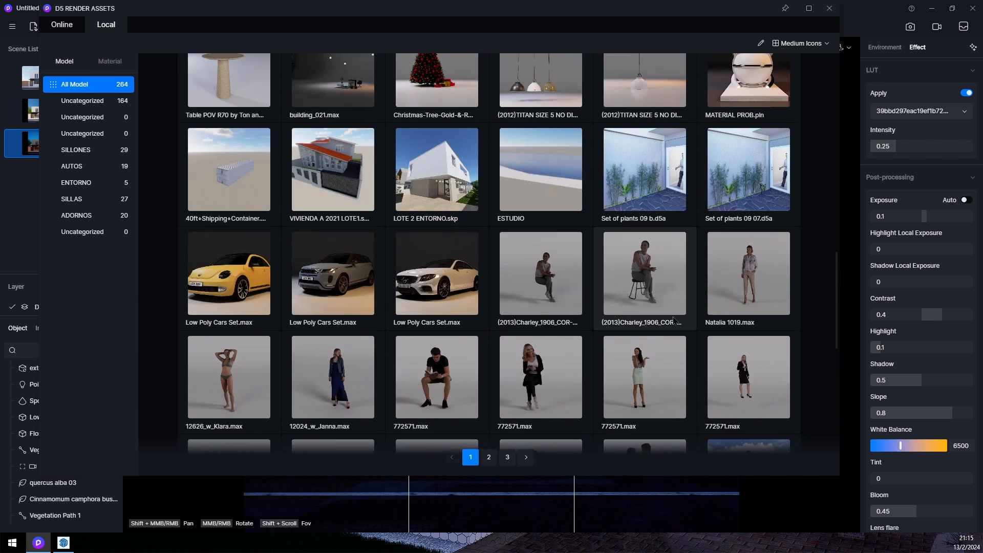
{"action": "scroll", "coordinate": [674, 320], "scroll_direction": "up", "scroll_amount": 8}
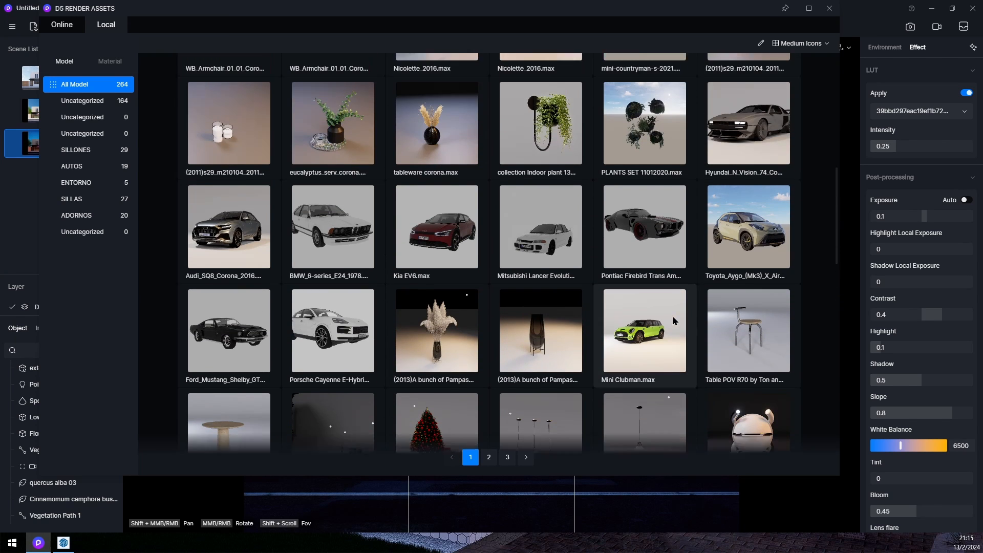
{"action": "scroll", "coordinate": [671, 318], "scroll_direction": "up", "scroll_amount": 5}
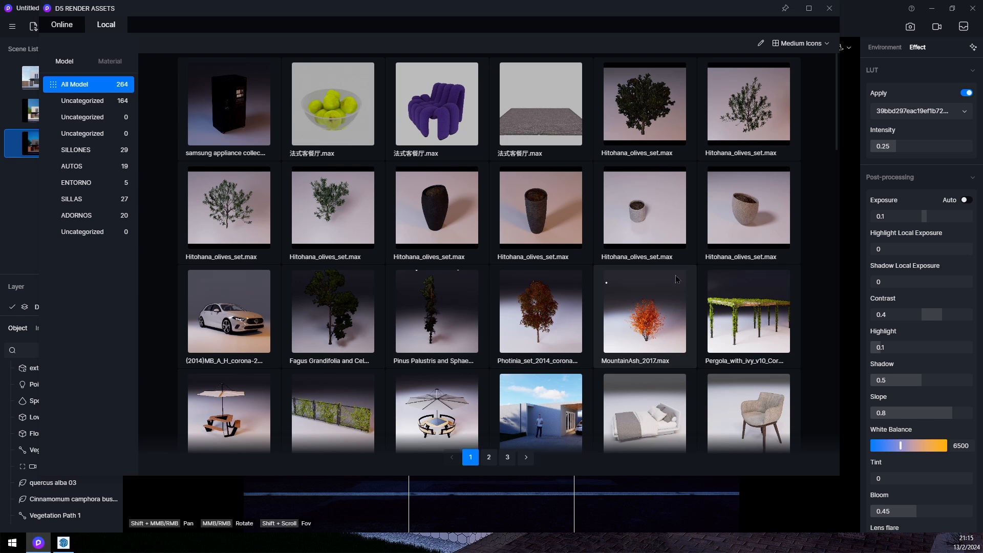
{"action": "scroll", "coordinate": [668, 323], "scroll_direction": "down", "scroll_amount": 7}
{"action": "scroll", "coordinate": [671, 333], "scroll_direction": "down", "scroll_amount": 8}
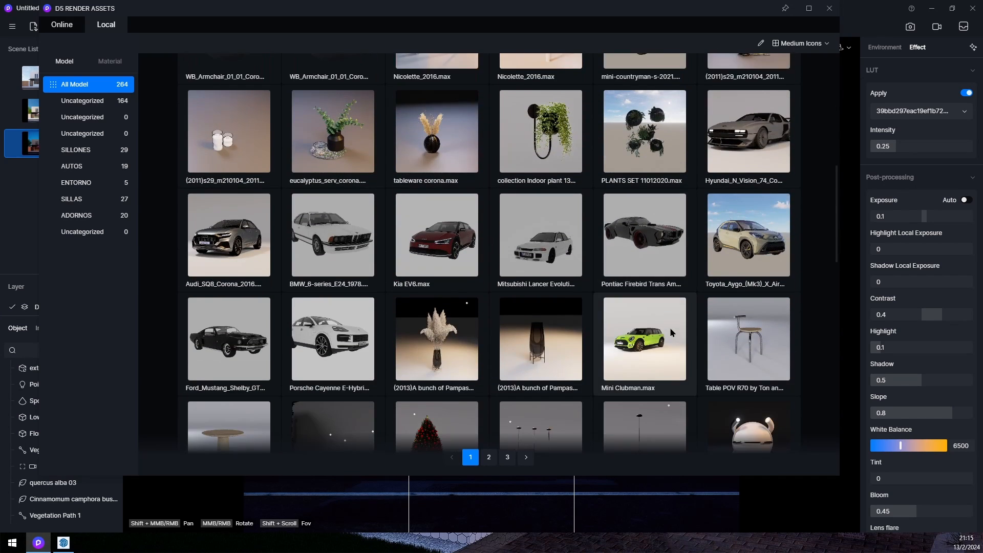
{"action": "scroll", "coordinate": [671, 332], "scroll_direction": "down", "scroll_amount": 10}
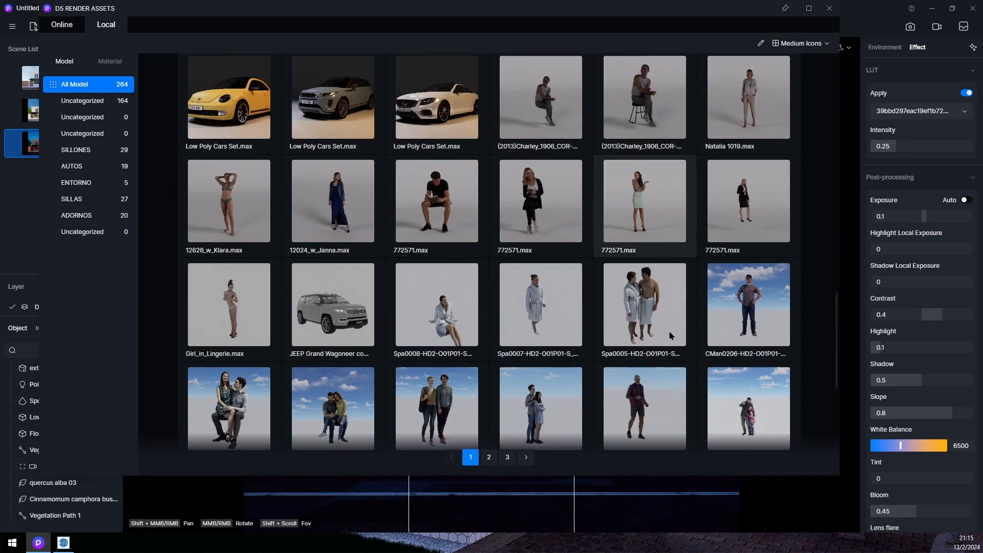
{"action": "scroll", "coordinate": [669, 334], "scroll_direction": "down", "scroll_amount": 2}
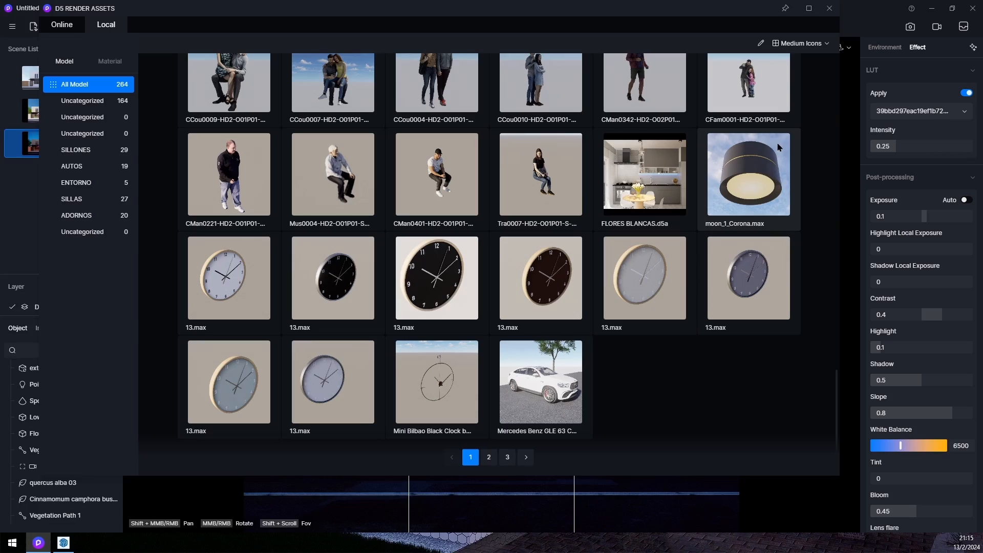
Step: Place the moon_1_Corona.max lamp on the underside of the upper terrace roof
{"action": "left_click", "coordinate": [763, 166]}
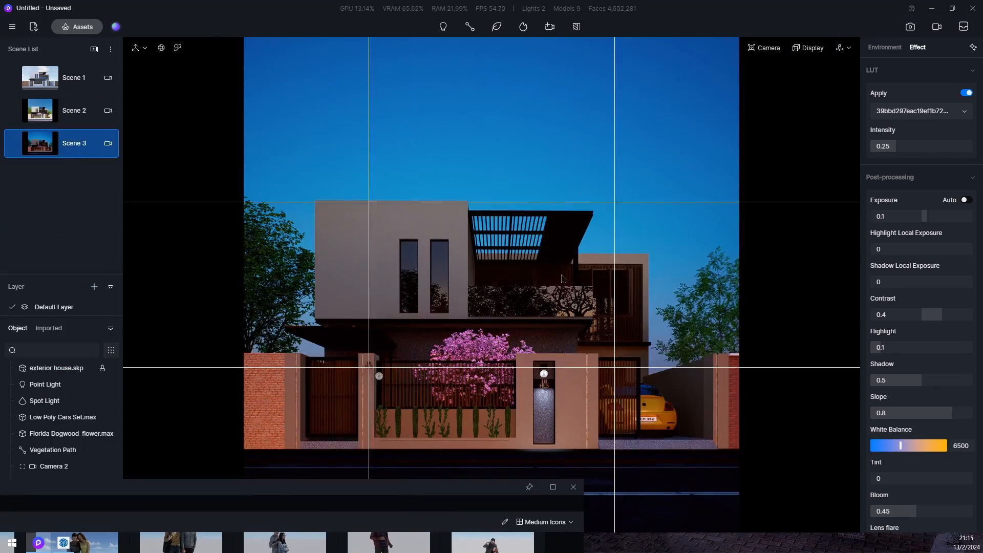
{"action": "scroll", "coordinate": [562, 278], "scroll_direction": "up", "scroll_amount": 5}
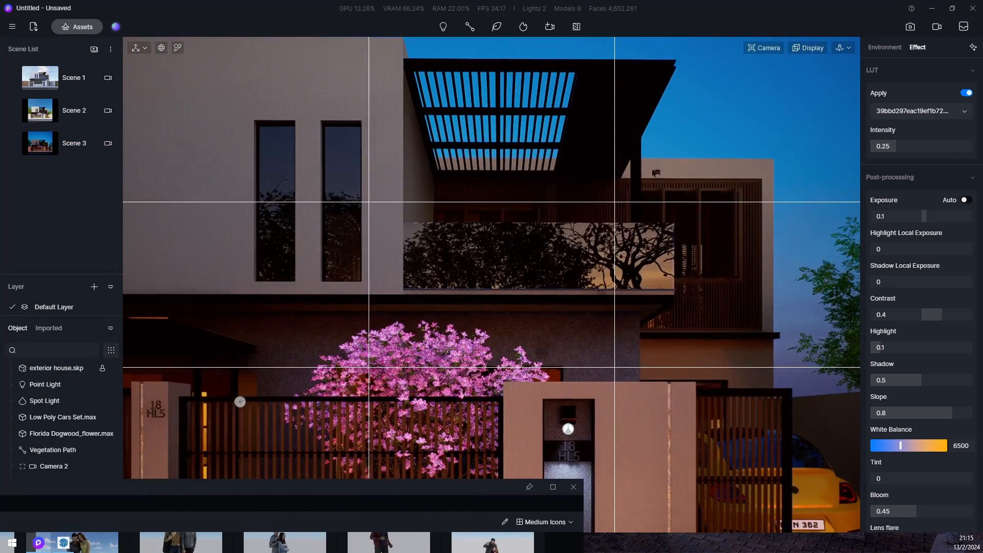
{"action": "middle_click_drag", "start_coordinate": [653, 173], "coordinate": [497, 102]}
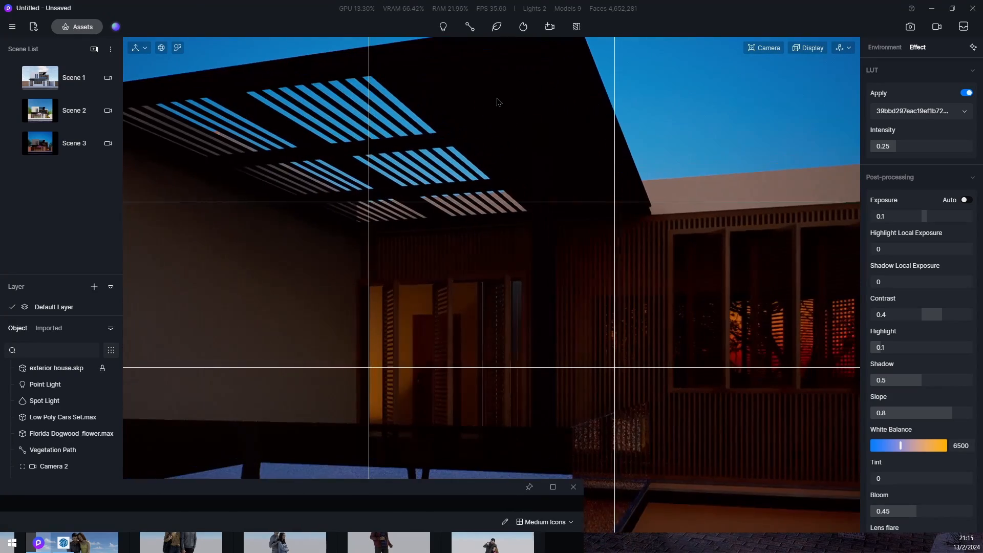
{"action": "left_click", "coordinate": [497, 102]}
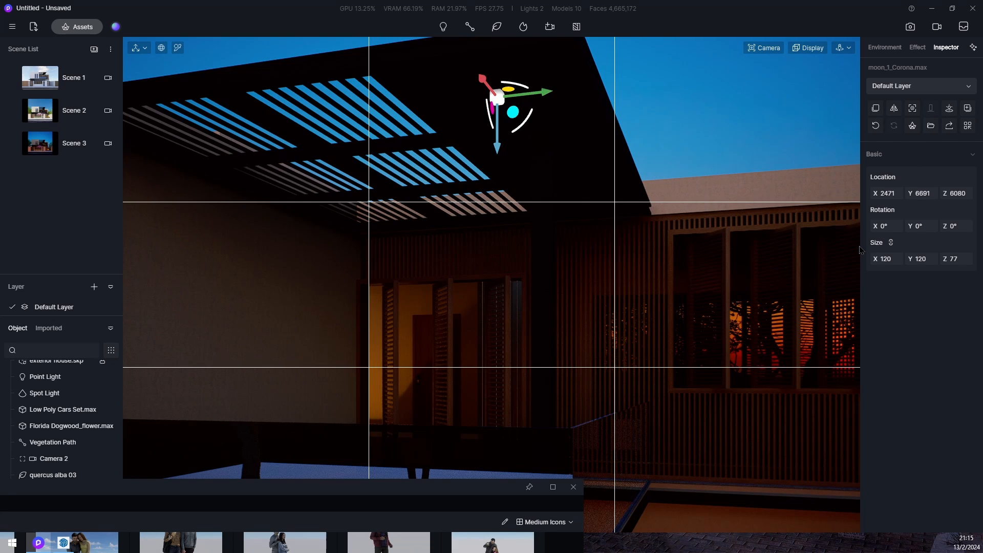
Step: Raise the camera exposure to 0.44 and lower the lamp beneath the terrace roof to Z 6007
{"action": "left_click", "coordinate": [772, 48]}
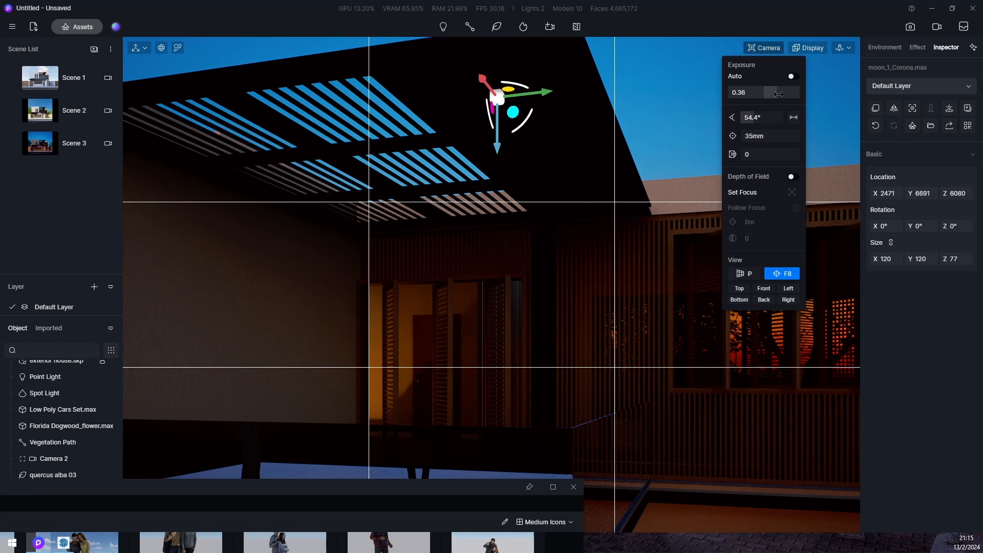
{"action": "mouse_move", "coordinate": [778, 94]}
{"action": "left_mouse_down"}
{"action": "mouse_move", "coordinate": [791, 93]}
{"action": "mouse_move", "coordinate": [770, 93]}
{"action": "left_mouse_up"}
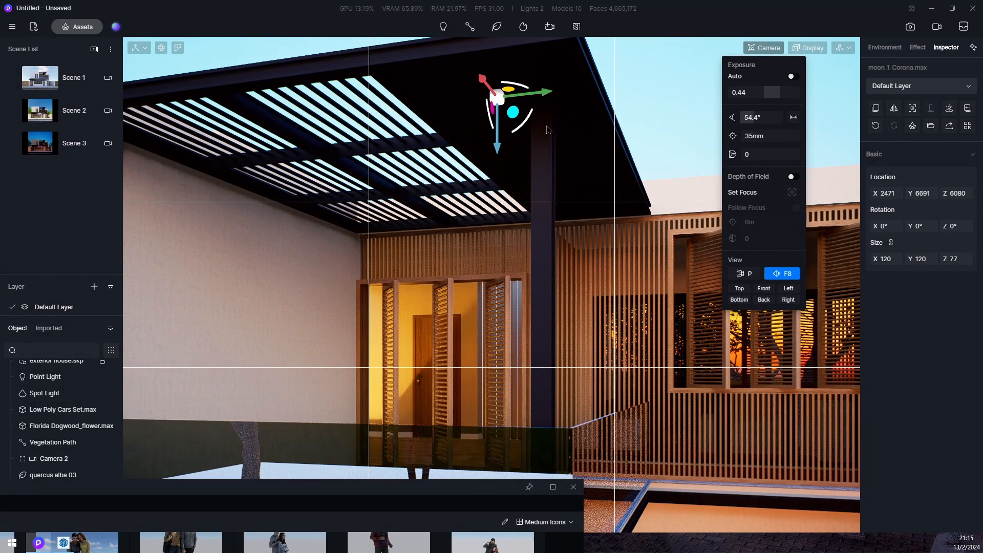
{"action": "middle_click_drag", "start_coordinate": [655, 130], "coordinate": [479, 222]}
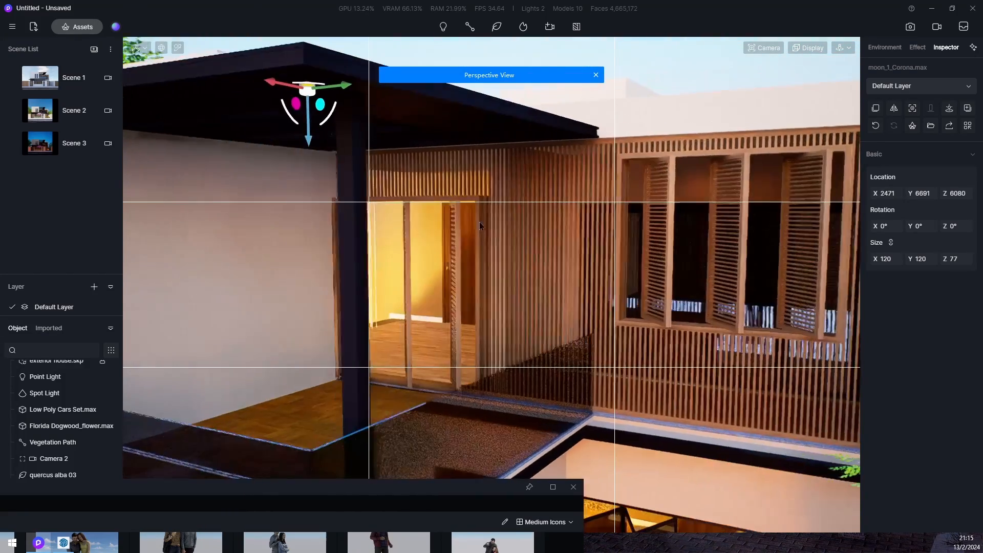
{"action": "scroll", "coordinate": [376, 159], "scroll_direction": "up", "scroll_amount": 2}
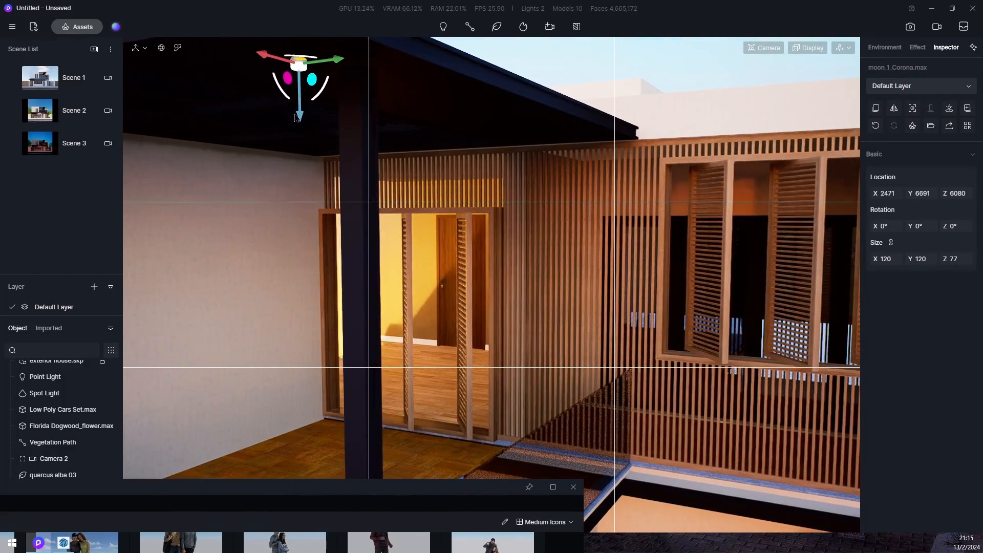
{"action": "left_click_drag", "start_coordinate": [298, 104], "coordinate": [303, 129]}
{"action": "middle_click_drag", "start_coordinate": [255, 58], "coordinate": [739, 177]}
{"action": "scroll", "coordinate": [664, 154], "scroll_direction": "down", "scroll_amount": 5}
{"action": "scroll", "coordinate": [738, 178], "scroll_direction": "up", "scroll_amount": 8}
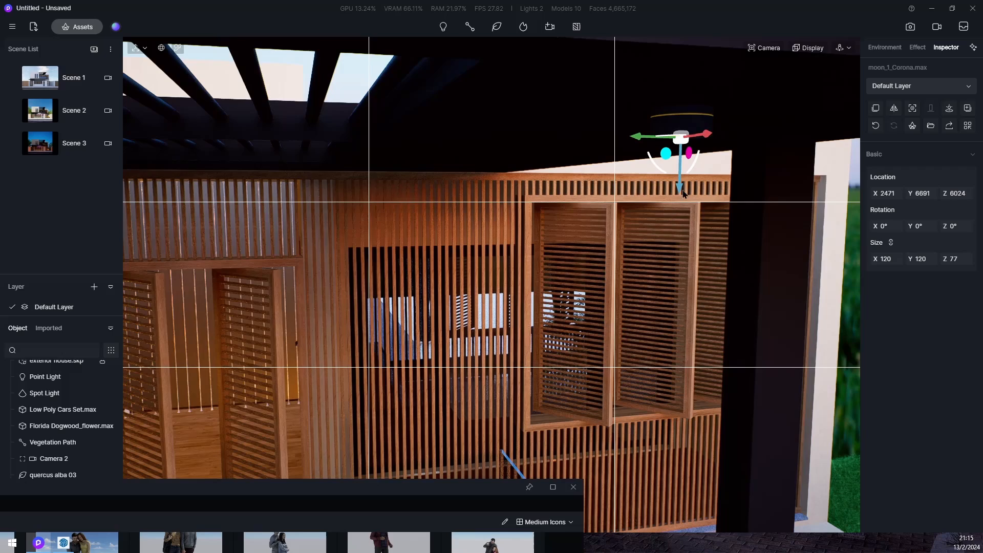
{"action": "mouse_move", "coordinate": [682, 194]}
{"action": "left_mouse_down"}
{"action": "mouse_move", "coordinate": [680, 209]}
{"action": "mouse_move", "coordinate": [677, 196]}
{"action": "left_mouse_up"}
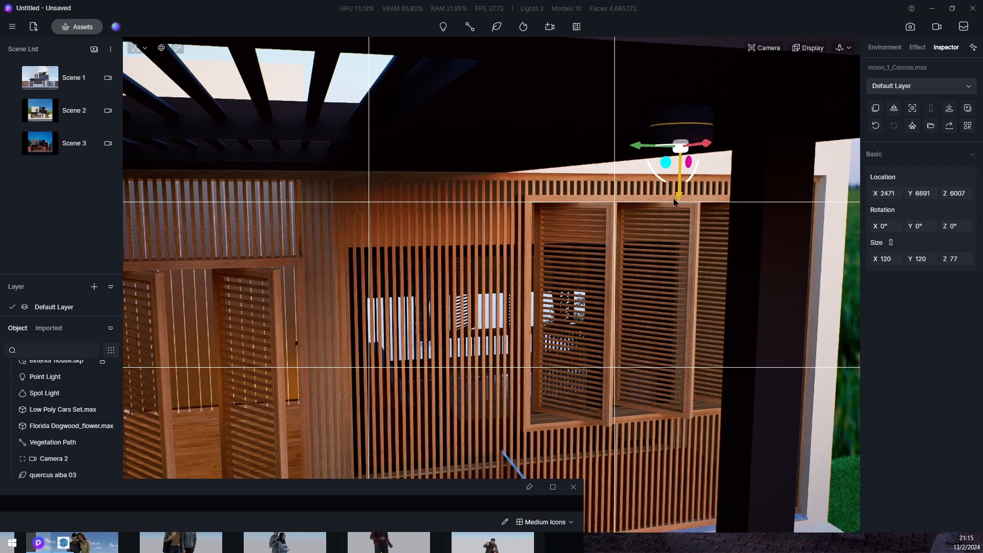
Step: Make two copies of the lamp along the X axis under the terrace roof, with the last one at X 4970
{"action": "right_click_drag", "start_coordinate": [660, 206], "coordinate": [373, 203]}
{"action": "scroll", "coordinate": [479, 146], "scroll_direction": "down", "scroll_amount": 8}
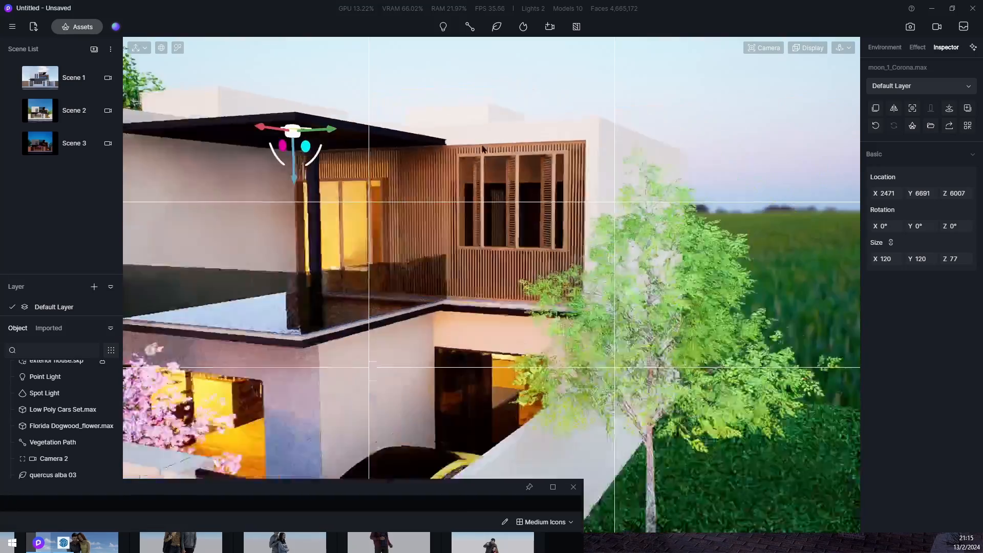
{"action": "scroll", "coordinate": [482, 149], "scroll_direction": "down", "scroll_amount": 3}
{"action": "right_click_drag", "start_coordinate": [482, 149], "coordinate": [246, 154]}
{"action": "scroll", "coordinate": [209, 142], "scroll_direction": "up", "scroll_amount": 8}
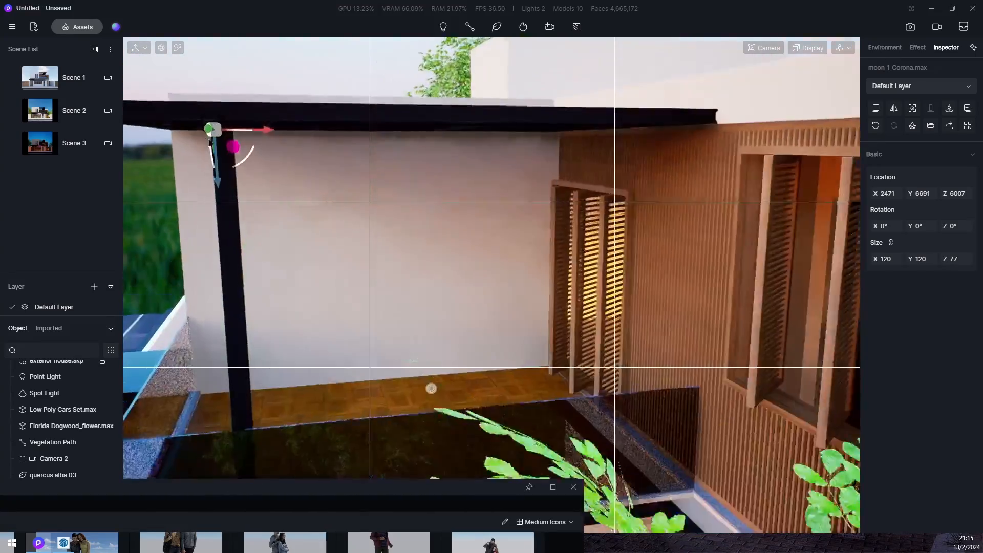
{"action": "scroll", "coordinate": [209, 142], "scroll_direction": "up", "scroll_amount": 3}
{"action": "right_click_drag", "start_coordinate": [485, 191], "coordinate": [402, 151]}
{"action": "scroll", "coordinate": [292, 215], "scroll_direction": "down", "scroll_amount": 5}
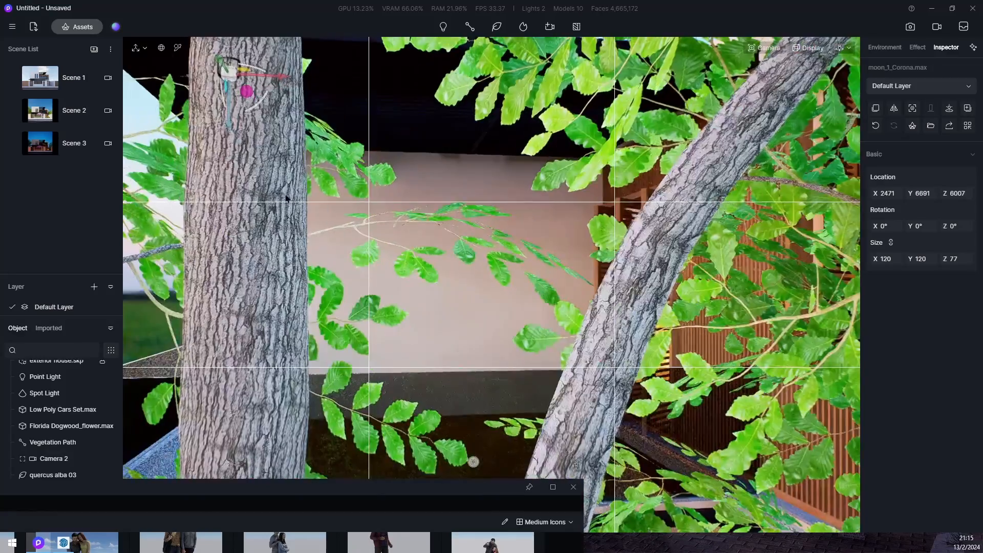
{"action": "scroll", "coordinate": [409, 110], "scroll_direction": "up", "scroll_amount": 5}
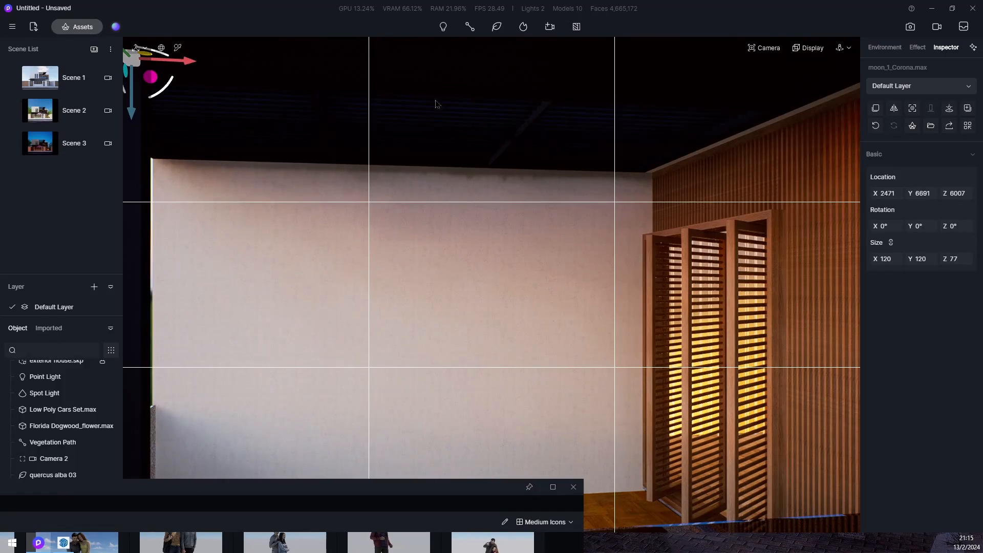
{"action": "middle_click_drag", "start_coordinate": [418, 86], "coordinate": [435, 154]}
{"action": "right_click_drag", "start_coordinate": [434, 153], "coordinate": [315, 91]}
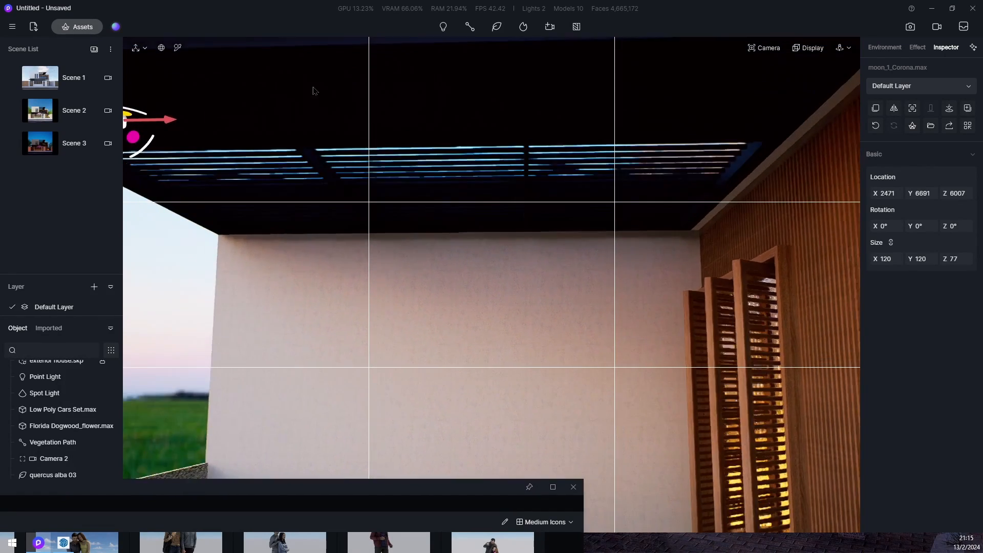
{"action": "middle_click_drag", "start_coordinate": [314, 92], "coordinate": [344, 92]}
{"action": "left_click_drag", "start_coordinate": [225, 134], "coordinate": [760, 138]}
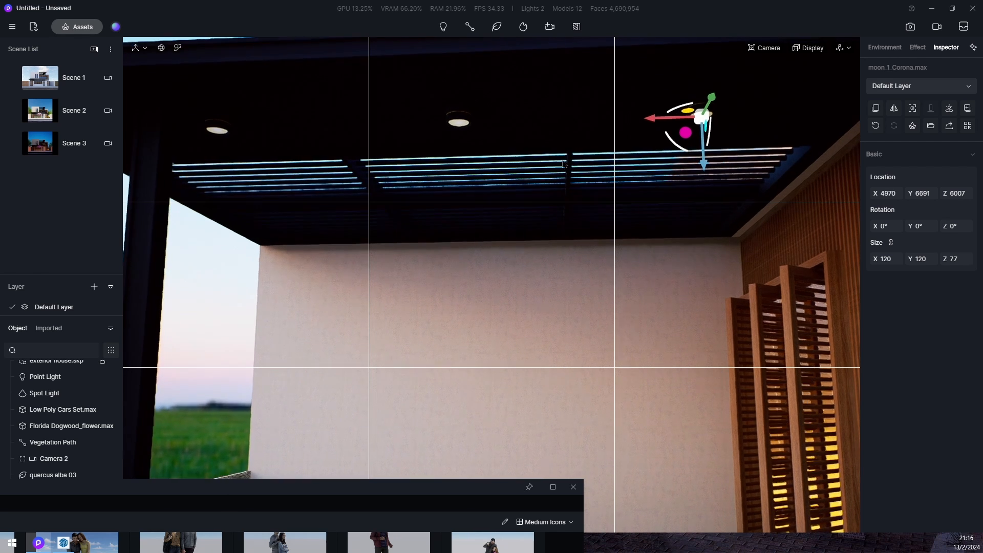
Step: Make the white diffuser material of the ceiling lamps emissive with an intensity of 25
{"action": "scroll", "coordinate": [440, 97], "scroll_direction": "up", "scroll_amount": 5}
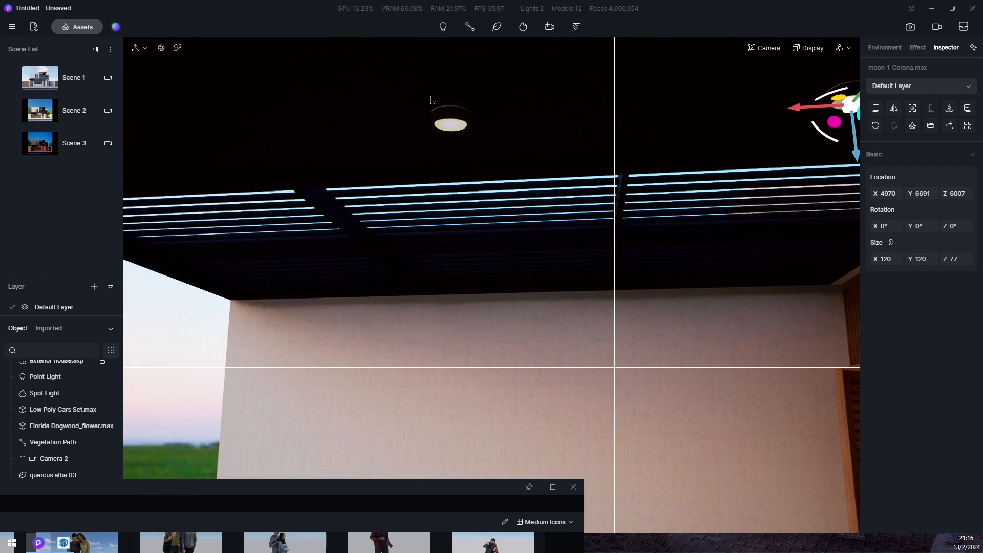
{"action": "key", "text": "i"}
{"action": "left_click", "coordinate": [451, 123]}
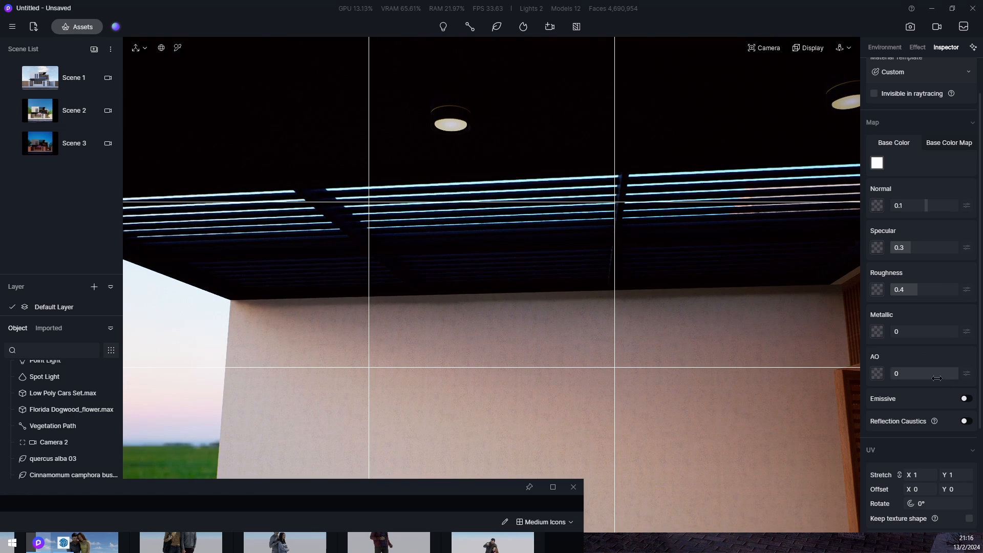
{"action": "left_click", "coordinate": [965, 398]}
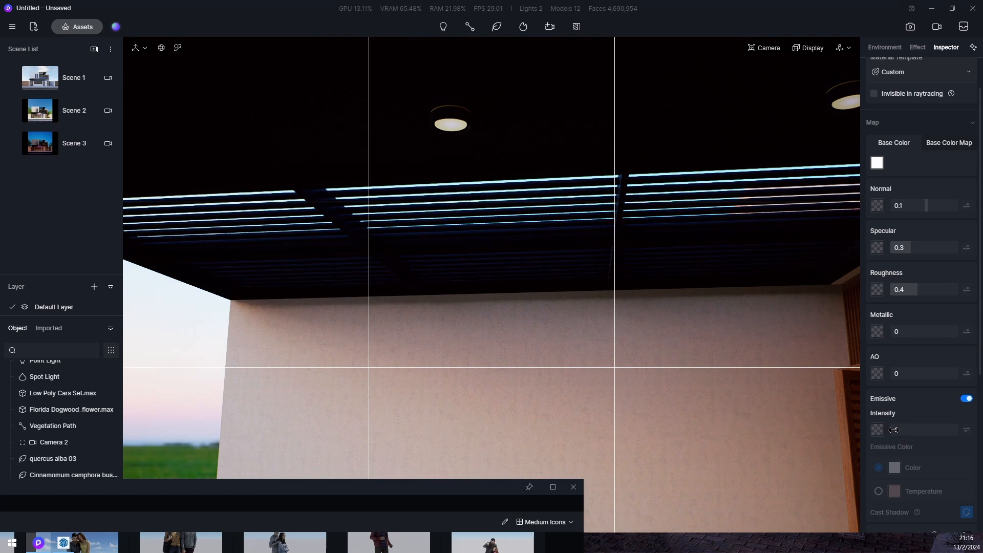
{"action": "left_click_drag", "start_coordinate": [893, 429], "coordinate": [909, 435]}
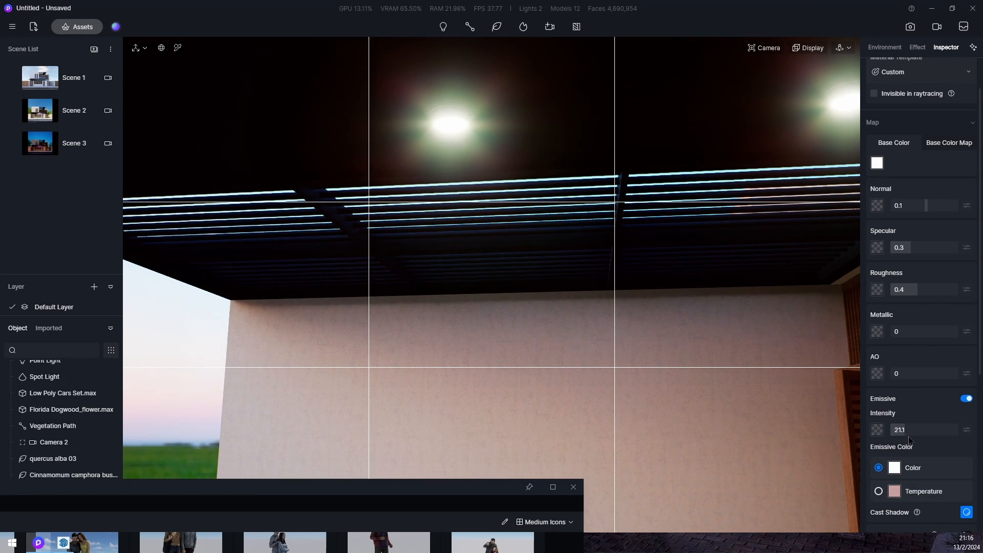
{"action": "type", "text": "25"}
{"action": "key", "text": "Return"}
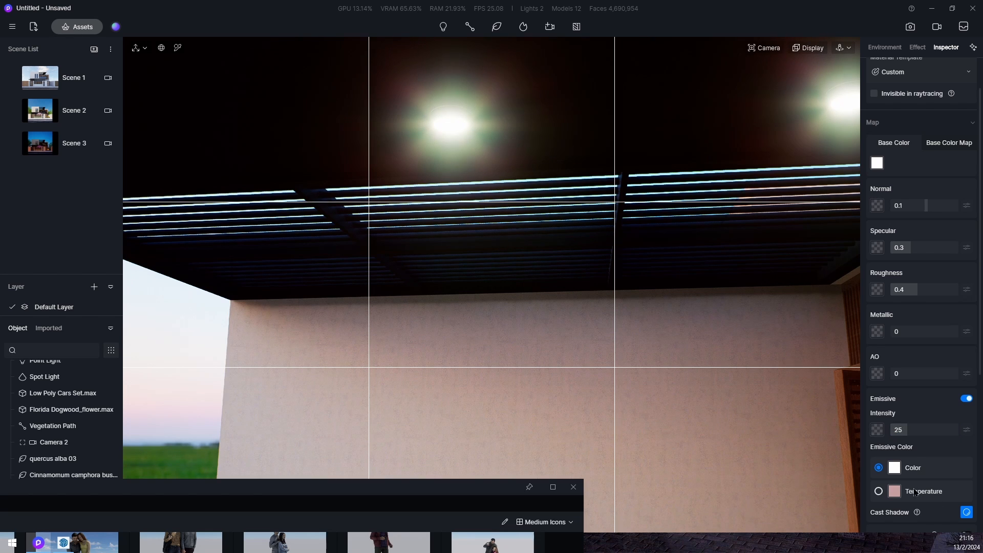
Step: Switch the lamp diffuser's emissive colour to temperature and set it to 3250
{"action": "left_click", "coordinate": [879, 492]}
{"action": "scroll", "coordinate": [911, 455], "scroll_direction": "down", "scroll_amount": 2}
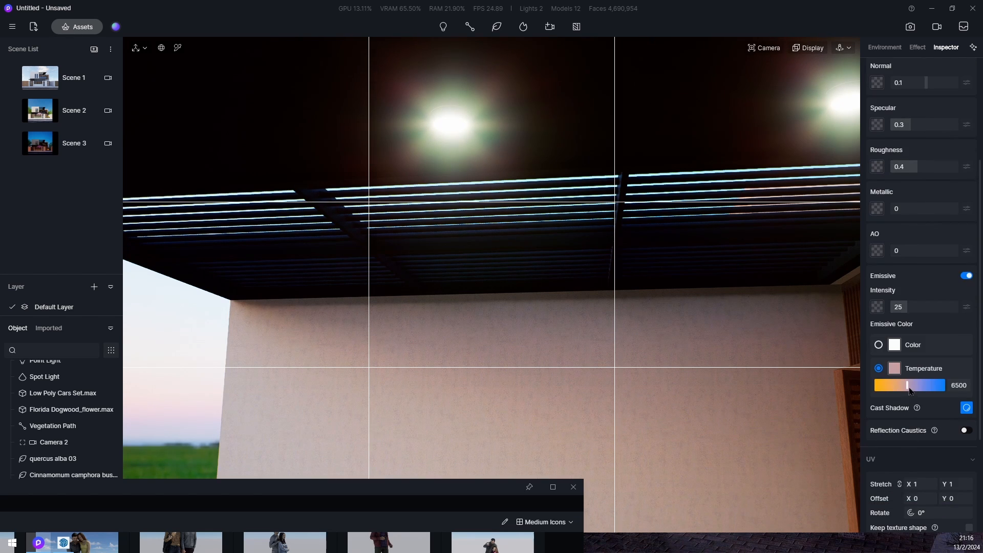
{"action": "left_click_drag", "start_coordinate": [908, 384], "coordinate": [882, 387]}
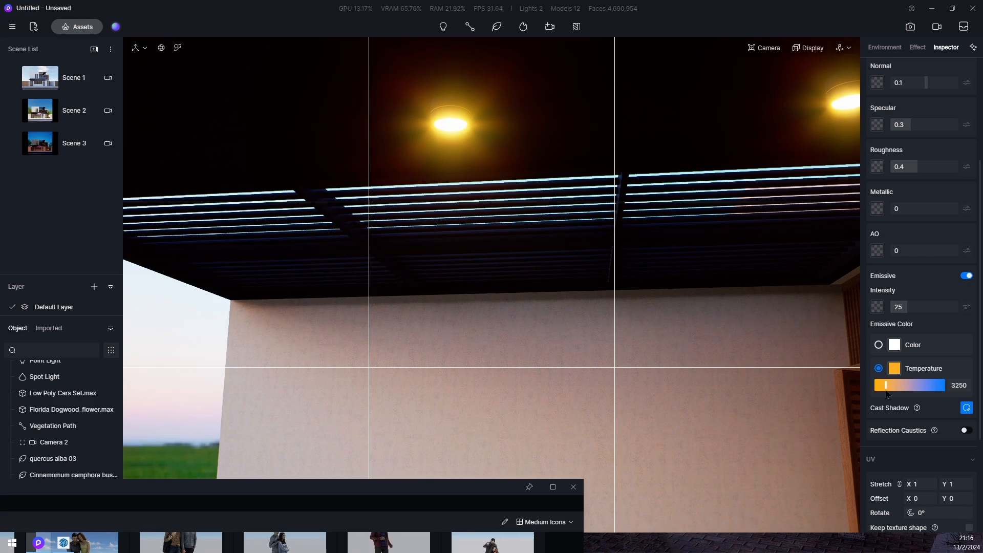
{"action": "scroll", "coordinate": [605, 340], "scroll_direction": "down", "scroll_amount": 6}
{"action": "middle_click_drag", "start_coordinate": [552, 287], "coordinate": [647, 384]}
{"action": "scroll", "coordinate": [416, 276], "scroll_direction": "down", "scroll_amount": 3}
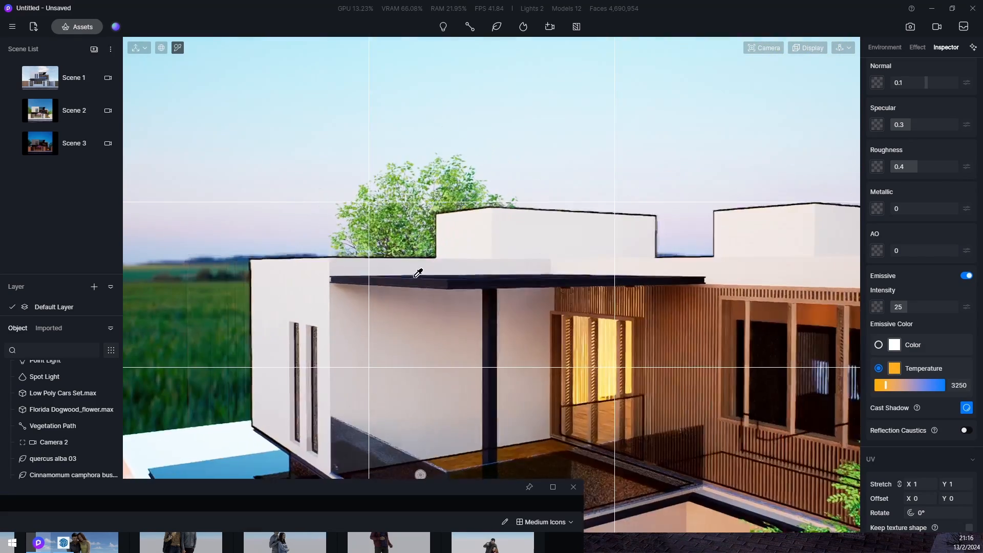
Step: Place a spotlight just beneath the nearest ceiling lamp under the terrace roof
{"action": "scroll", "coordinate": [415, 276], "scroll_direction": "down", "scroll_amount": 2}
{"action": "middle_click_drag", "start_coordinate": [614, 318], "coordinate": [705, 245]}
{"action": "scroll", "coordinate": [585, 312], "scroll_direction": "up", "scroll_amount": 6}
{"action": "scroll", "coordinate": [677, 146], "scroll_direction": "up", "scroll_amount": 5}
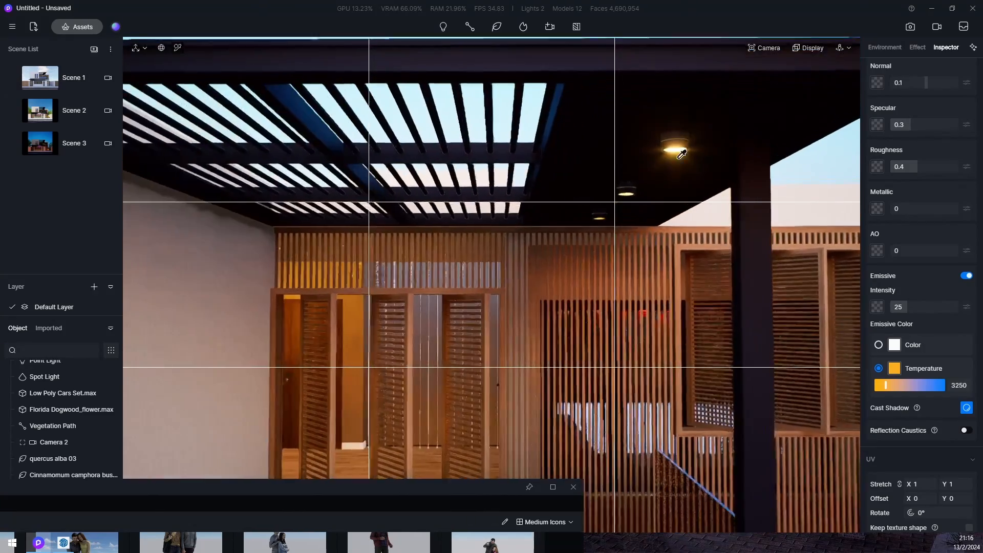
{"action": "scroll", "coordinate": [677, 194], "scroll_direction": "up", "scroll_amount": 2}
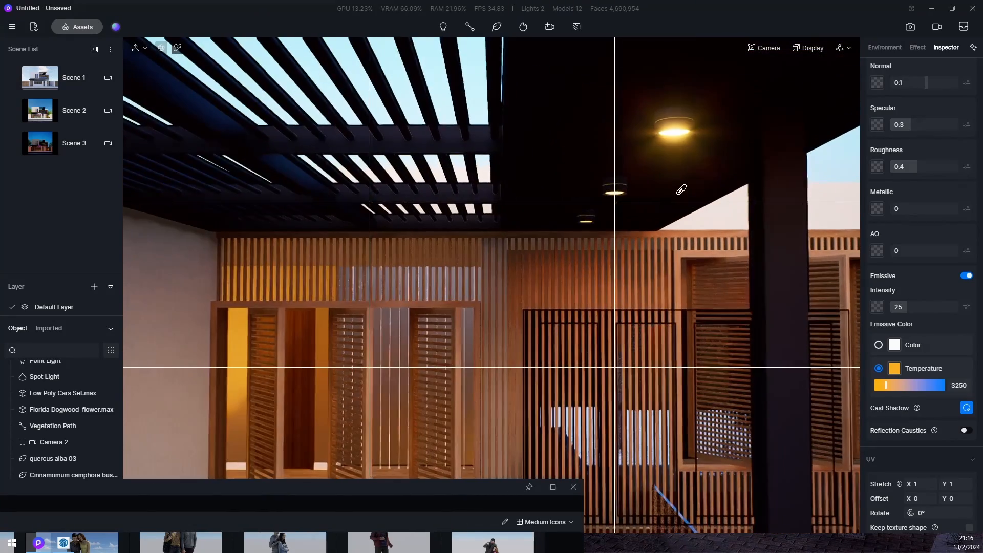
{"action": "left_click", "coordinate": [442, 28]}
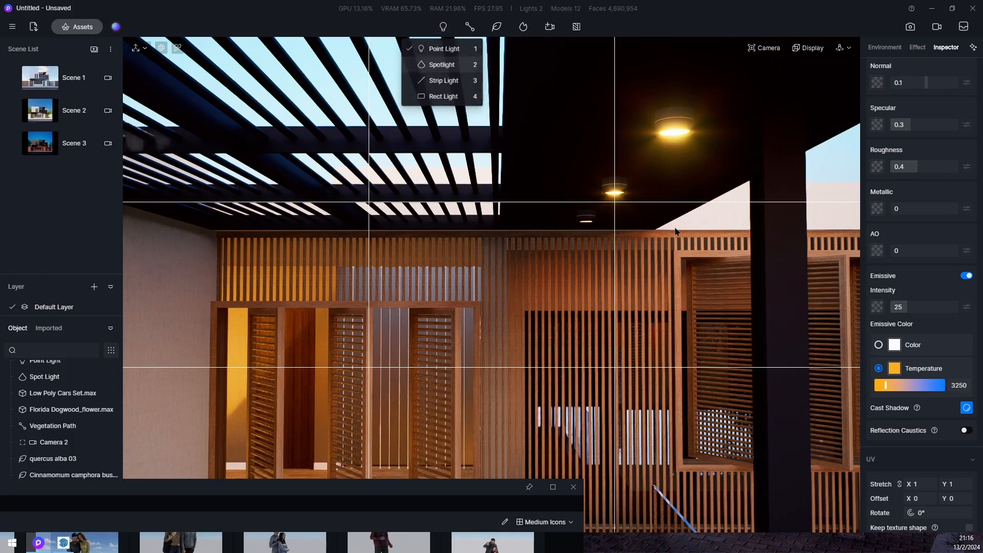
{"action": "key", "text": "2"}
{"action": "left_click", "coordinate": [673, 145]}
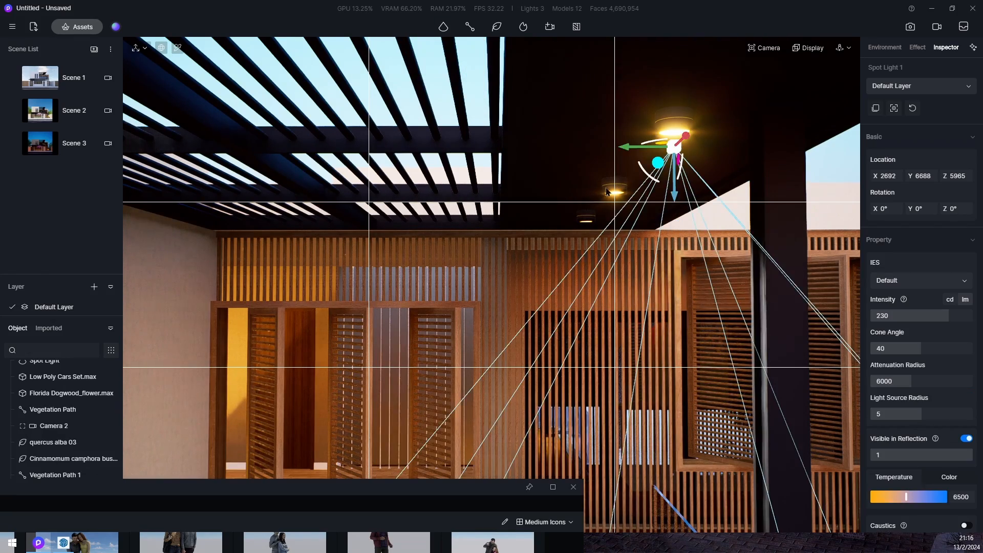
Step: Place two more spotlights, one beneath each of the other two ceiling lamps under the terrace roof
{"action": "middle_click_drag", "start_coordinate": [606, 192], "coordinate": [769, 135]}
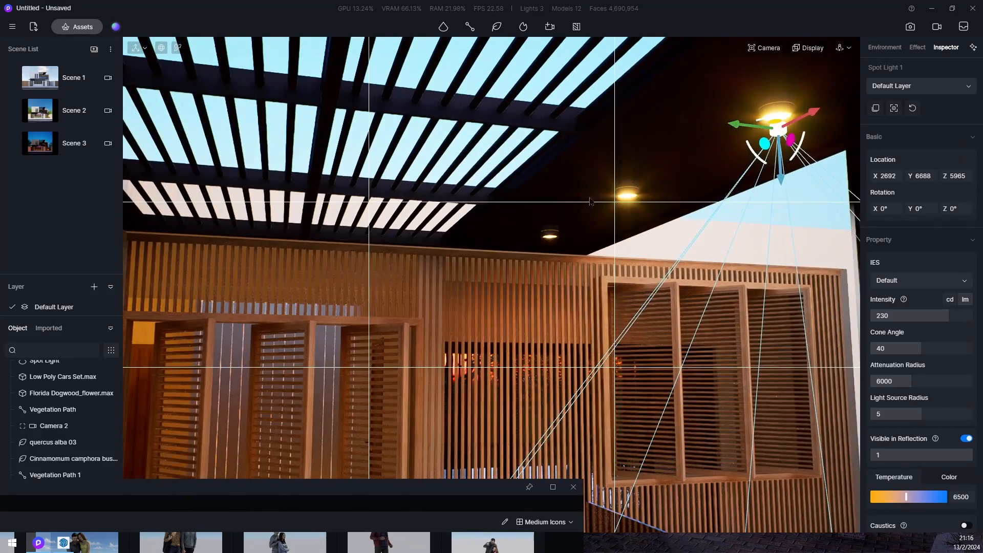
{"action": "scroll", "coordinate": [613, 204], "scroll_direction": "up", "scroll_amount": 4}
{"action": "middle_click_drag", "start_coordinate": [616, 476], "coordinate": [478, 70]}
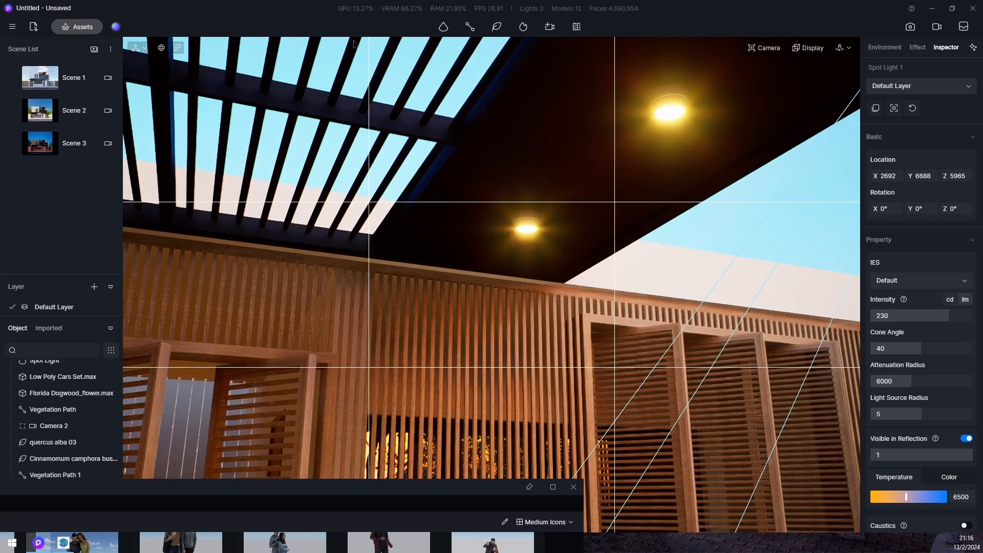
{"action": "left_click", "coordinate": [668, 121]}
{"action": "left_click", "coordinate": [527, 236]}
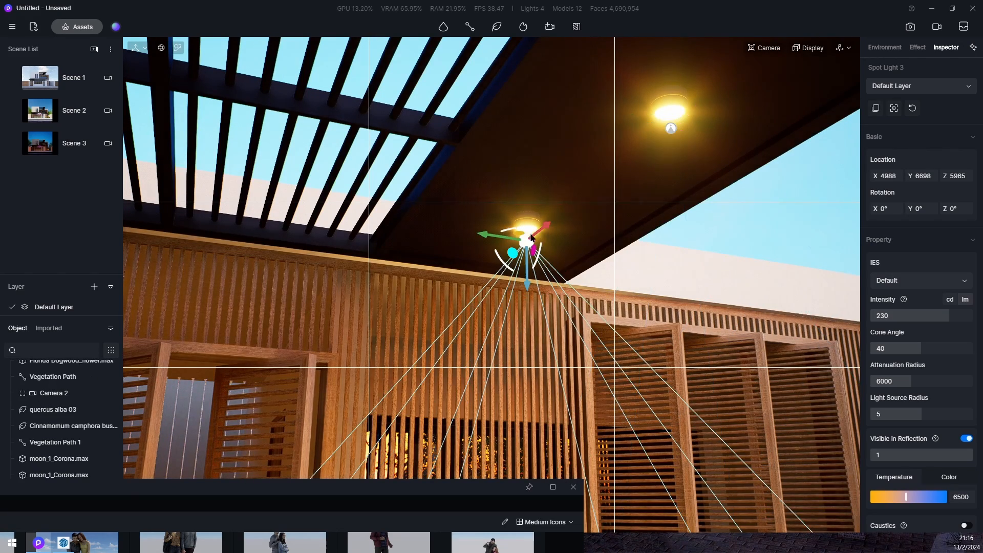
Step: Move Spot Light below Camera 2 in the object list
{"action": "scroll", "coordinate": [557, 348], "scroll_direction": "down", "scroll_amount": 3}
{"action": "scroll", "coordinate": [39, 457], "scroll_direction": "down", "scroll_amount": 1}
{"action": "scroll", "coordinate": [34, 439], "scroll_direction": "up", "scroll_amount": 5}
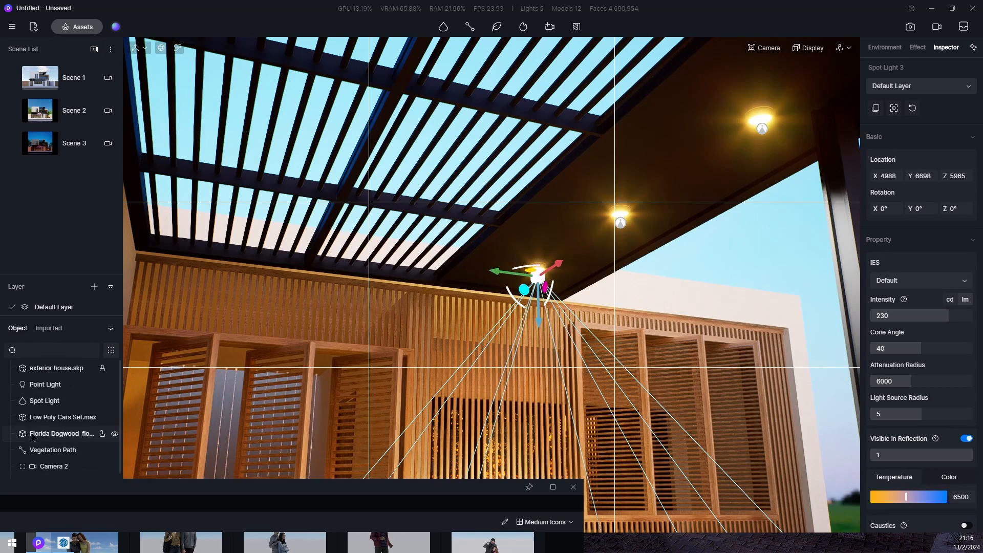
{"action": "left_click", "coordinate": [51, 388]}
{"action": "left_click", "coordinate": [51, 402]}
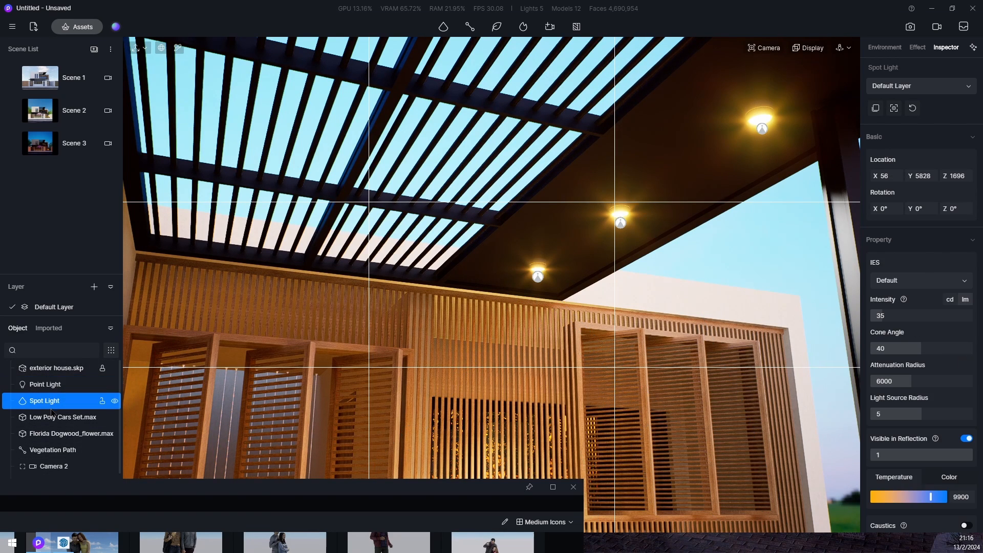
{"action": "scroll", "coordinate": [36, 430], "scroll_direction": "down", "scroll_amount": 3}
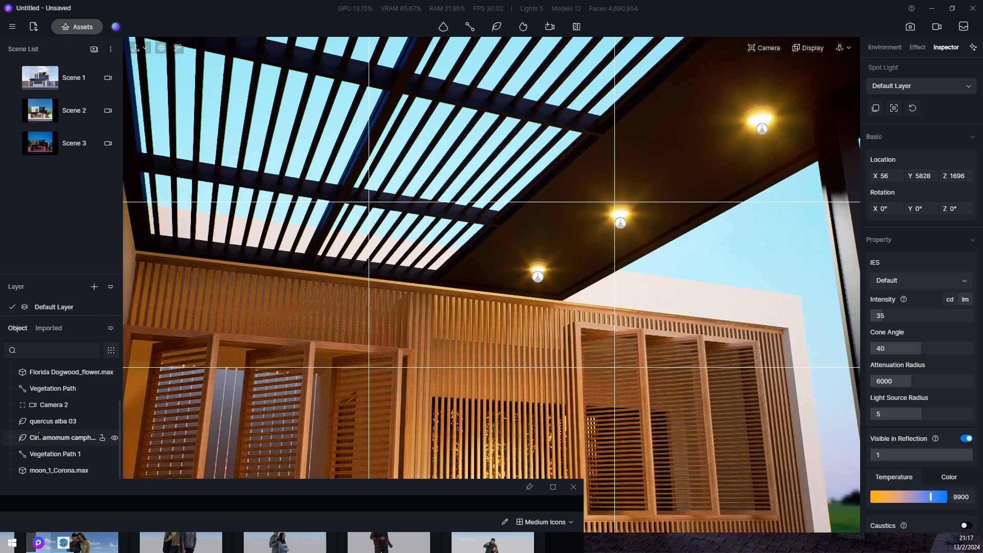
{"action": "scroll", "coordinate": [40, 432], "scroll_direction": "up", "scroll_amount": 3}
{"action": "left_click_drag", "start_coordinate": [48, 404], "coordinate": [54, 476]}
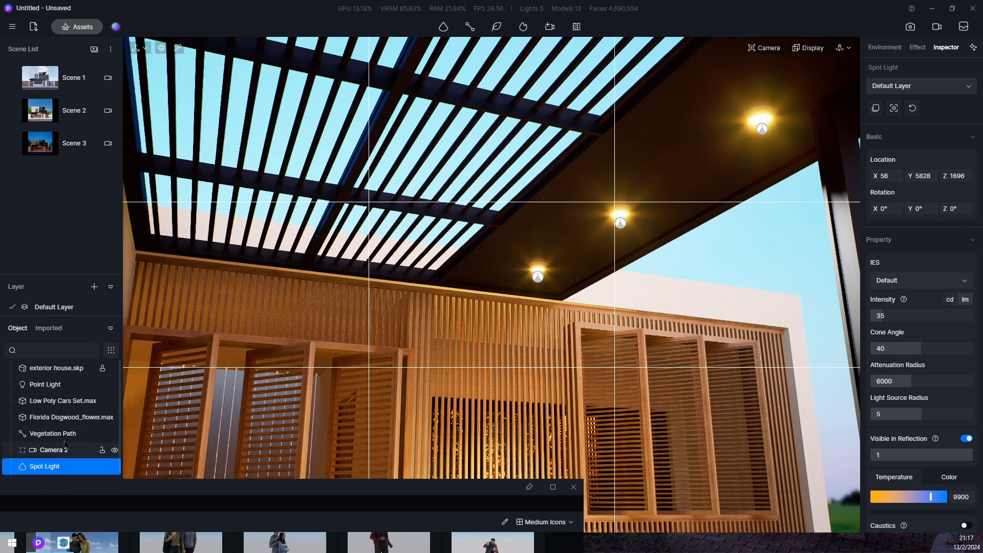
Step: Filter the object list to lights and give Spot Light 1 to 3 an intensity of 50 lm, attenuation radius 12000 and temperature 3200
{"action": "left_click", "coordinate": [112, 350]}
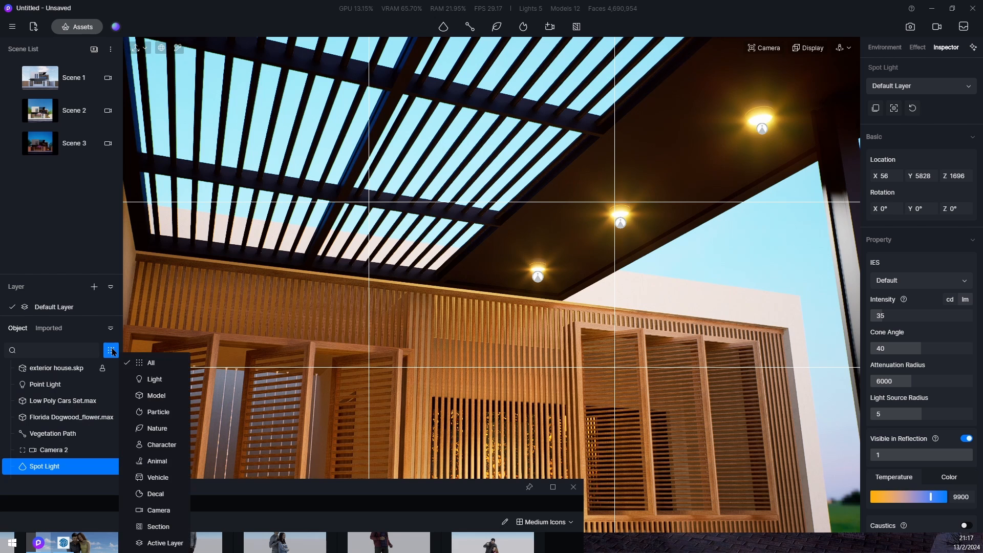
{"action": "left_click", "coordinate": [154, 379]}
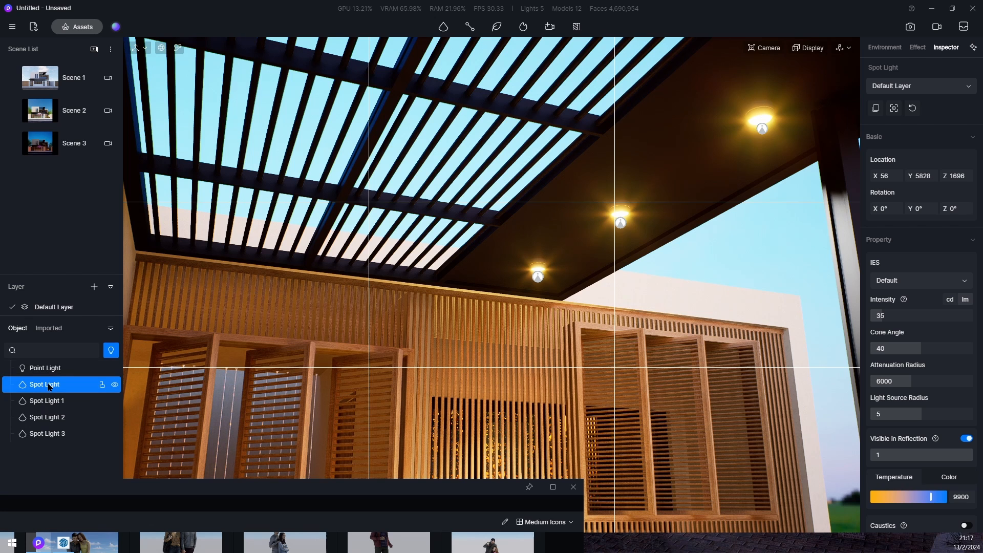
{"action": "left_click", "coordinate": [50, 403]}
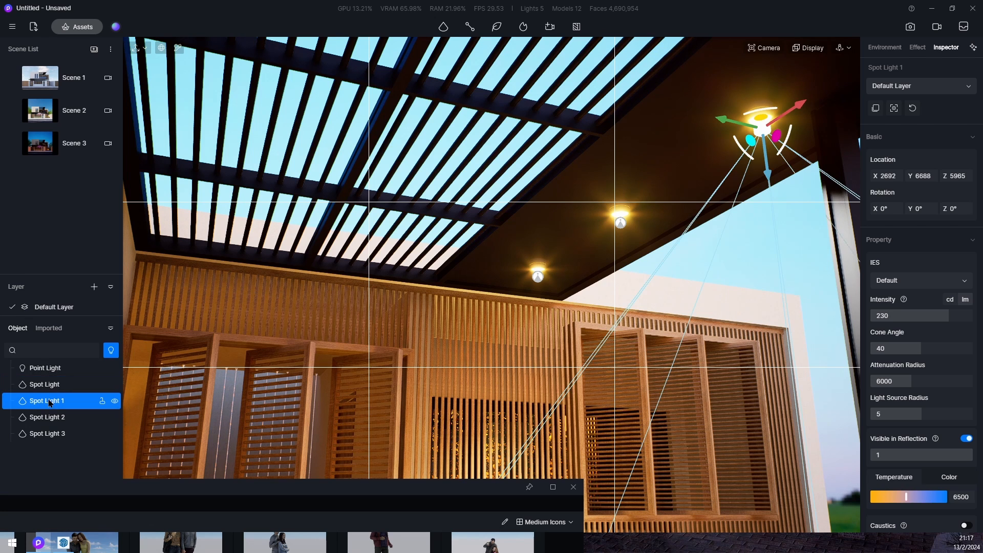
{"action": "left_click", "coordinate": [47, 433], "text": "shift"}
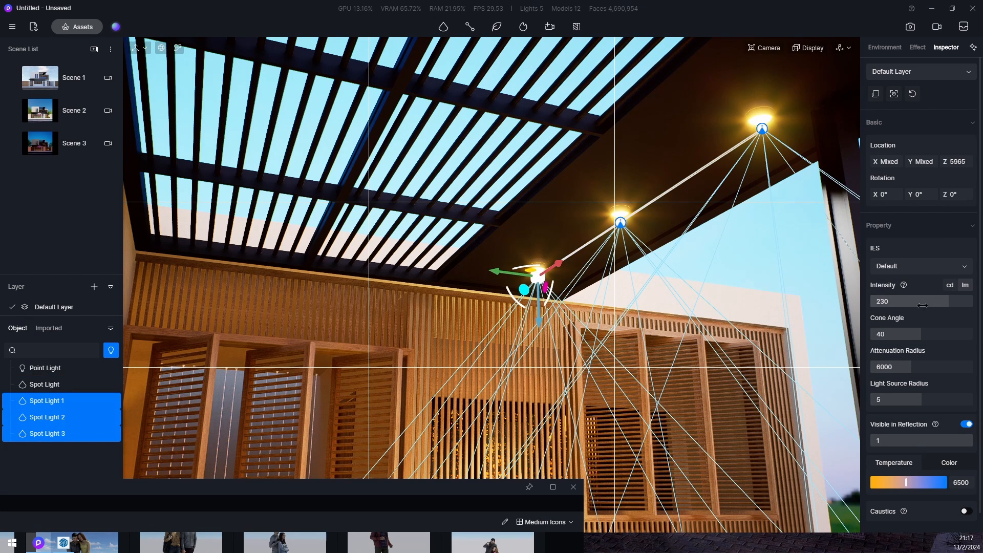
{"action": "left_click", "coordinate": [898, 304]}
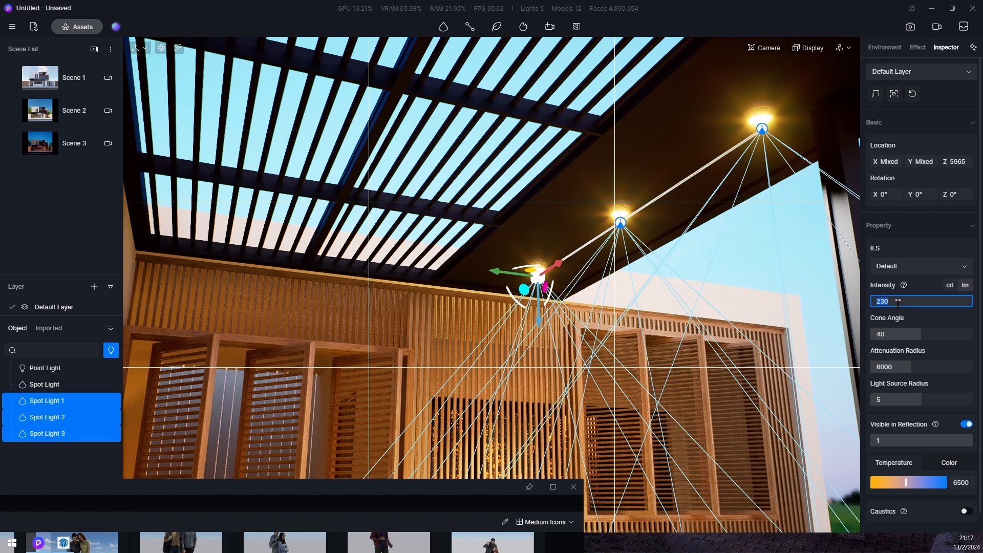
{"action": "type", "text": "50"}
{"action": "key", "text": "Return"}
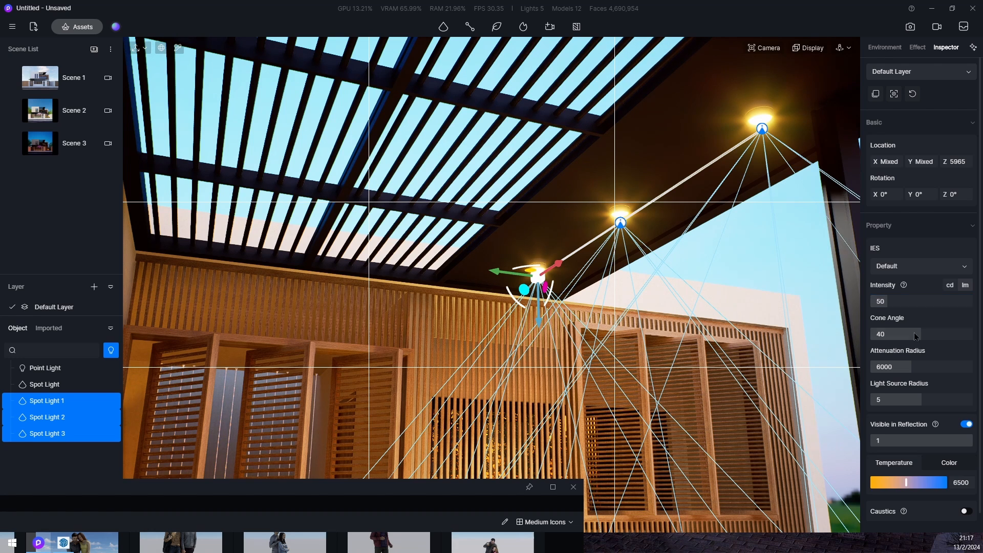
{"action": "left_click", "coordinate": [877, 366]}
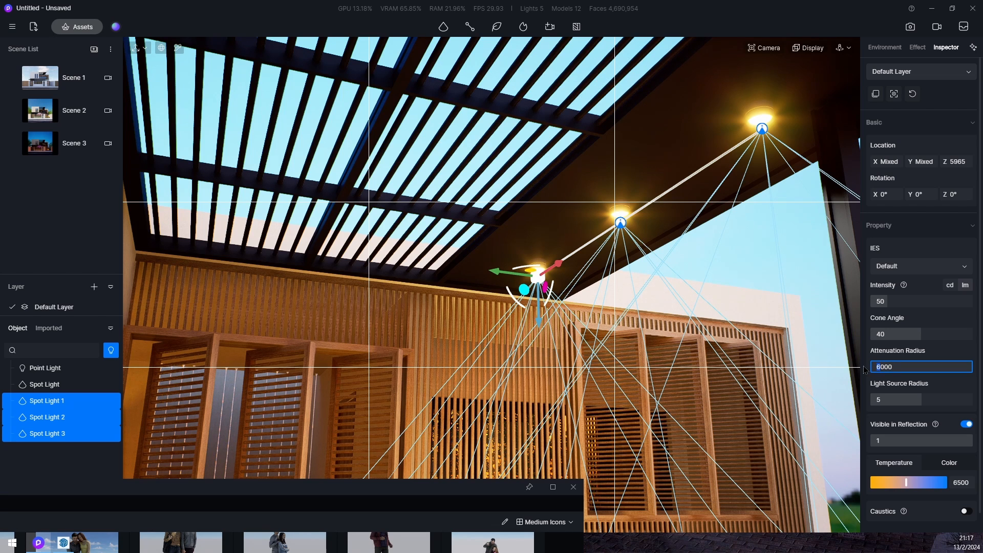
{"action": "key", "text": "Return"}
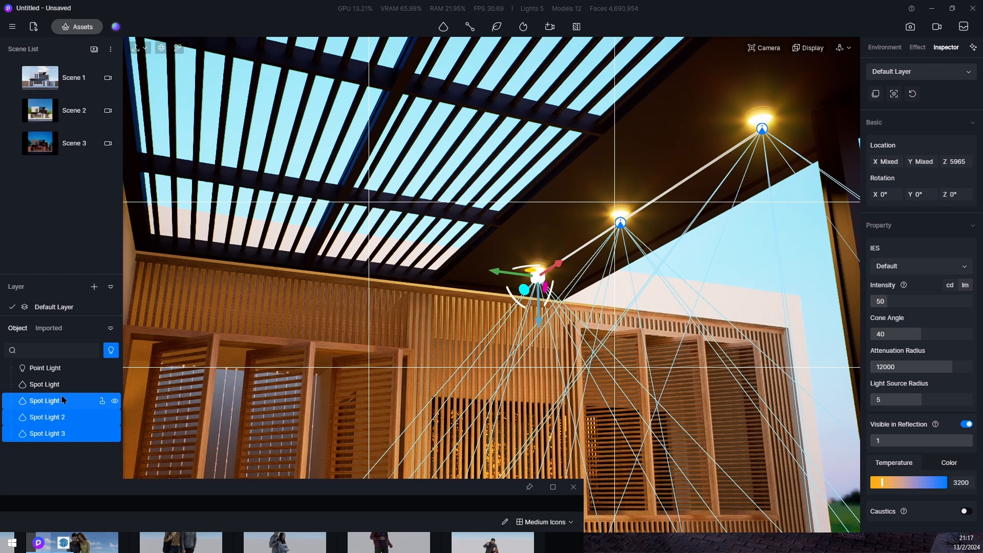
Step: Group the point light and all four spotlights and name the group luces
{"action": "left_click", "coordinate": [65, 369]}
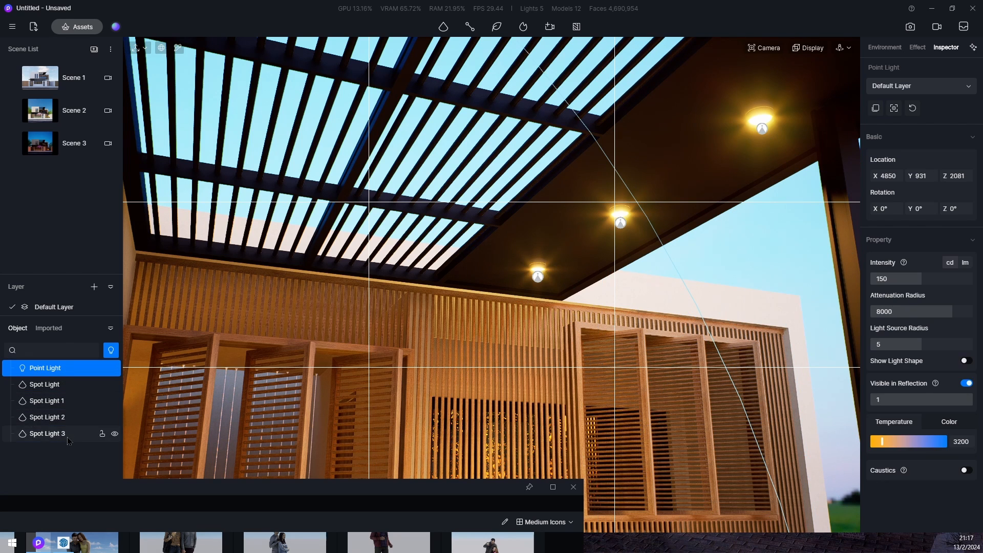
{"action": "left_click", "coordinate": [69, 434], "text": "shift"}
{"action": "key", "text": "ctrl+g"}
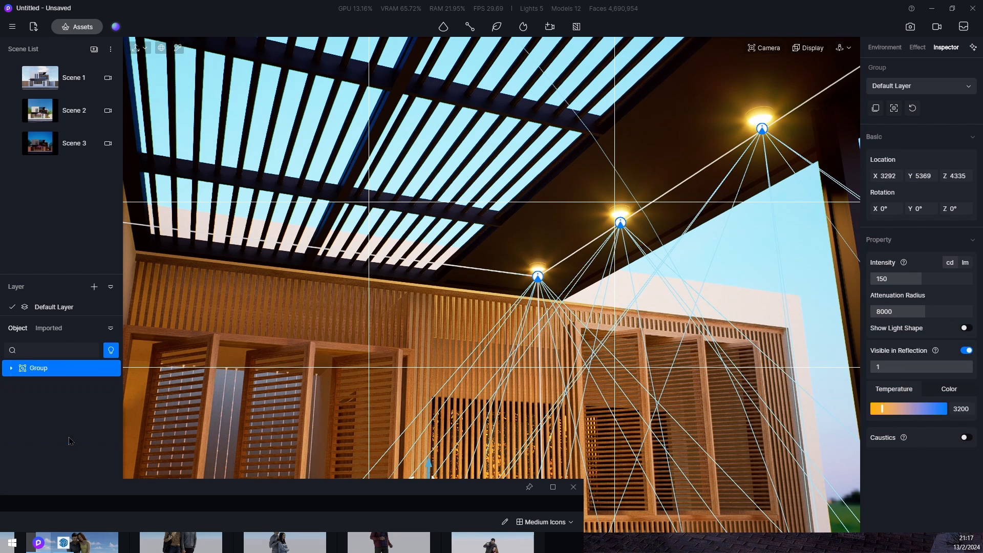
{"action": "double_click", "coordinate": [37, 369]}
{"action": "key", "text": "BackSpace"}
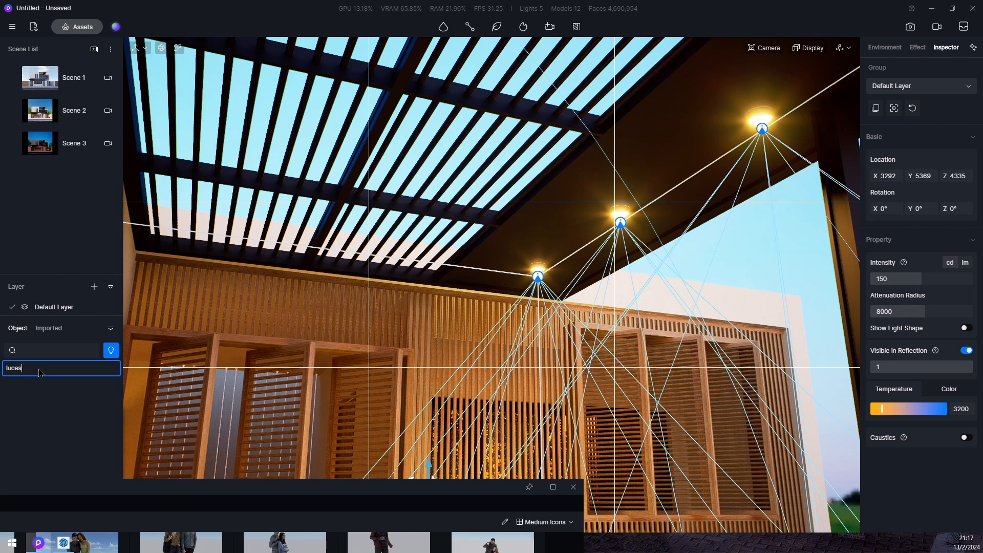
{"action": "type", "text": "luces"}
{"action": "key", "text": "Return"}
Step: Remove the light filter so the object list shows all object types
{"action": "left_click", "coordinate": [111, 351]}
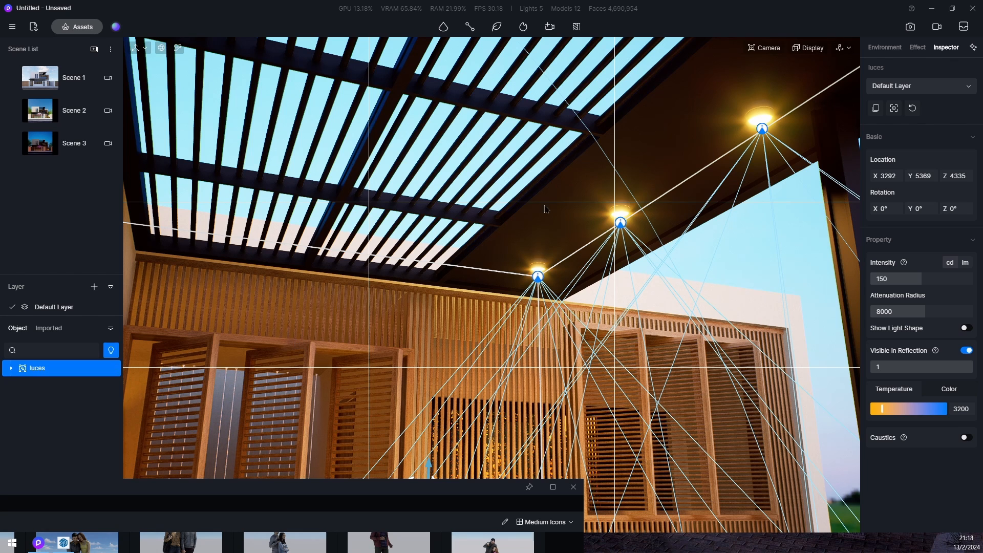
{"action": "left_click", "coordinate": [111, 350]}
{"action": "left_click", "coordinate": [111, 351]}
{"action": "left_click", "coordinate": [112, 352]}
{"action": "left_click", "coordinate": [148, 366]}
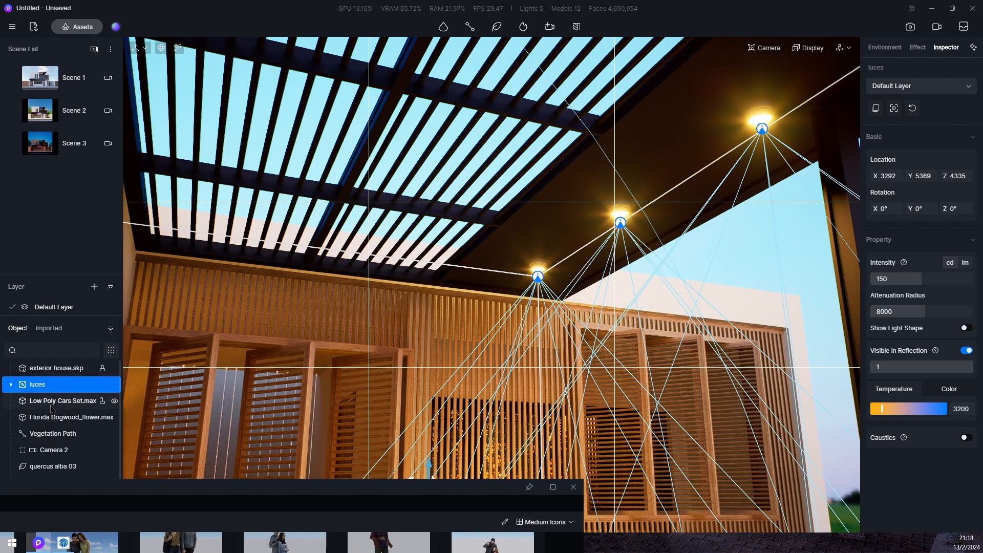
Step: Check the ceiling lamp models under the terrace roof against the object list and inspect the contents of the luces group
{"action": "scroll", "coordinate": [50, 410], "scroll_direction": "down", "scroll_amount": 1}
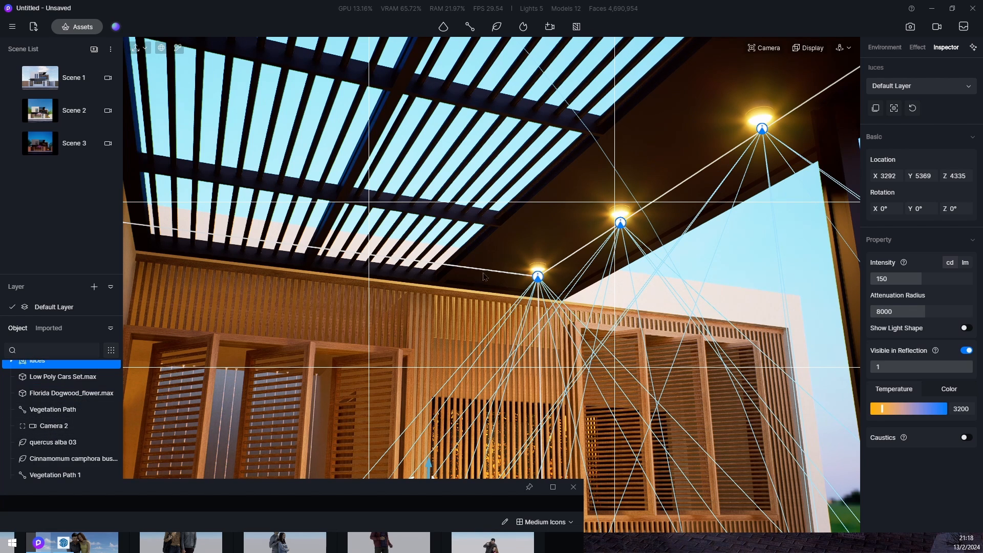
{"action": "left_click", "coordinate": [627, 210]}
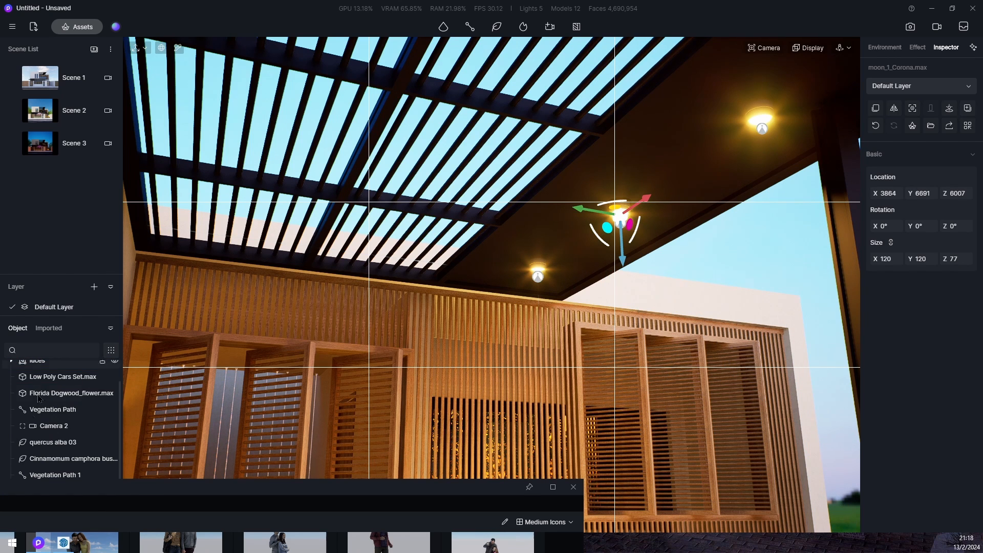
{"action": "scroll", "coordinate": [40, 452], "scroll_direction": "up", "scroll_amount": 1}
{"action": "scroll", "coordinate": [40, 449], "scroll_direction": "down", "scroll_amount": 1}
{"action": "scroll", "coordinate": [51, 450], "scroll_direction": "up", "scroll_amount": 1}
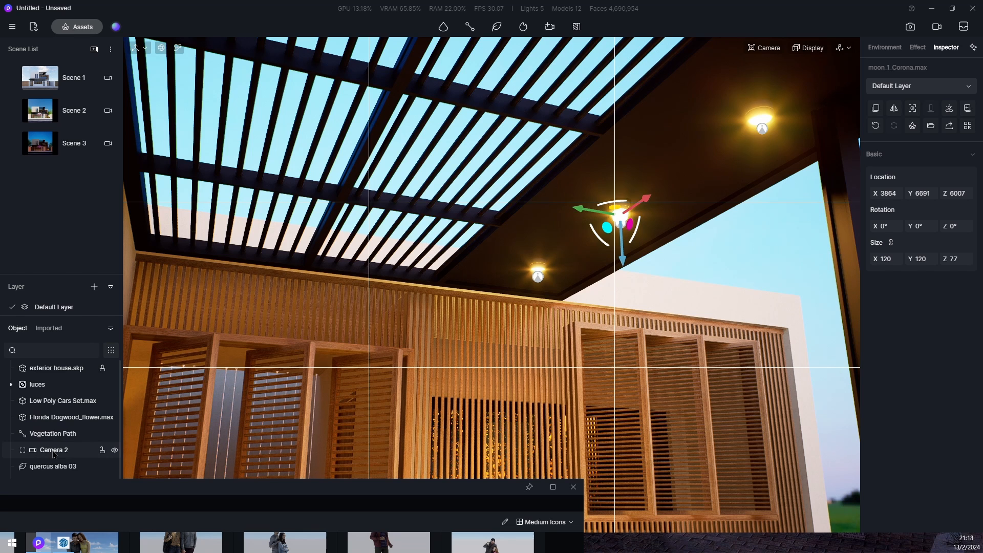
{"action": "left_click", "coordinate": [765, 117]}
{"action": "scroll", "coordinate": [50, 412], "scroll_direction": "up", "scroll_amount": 1}
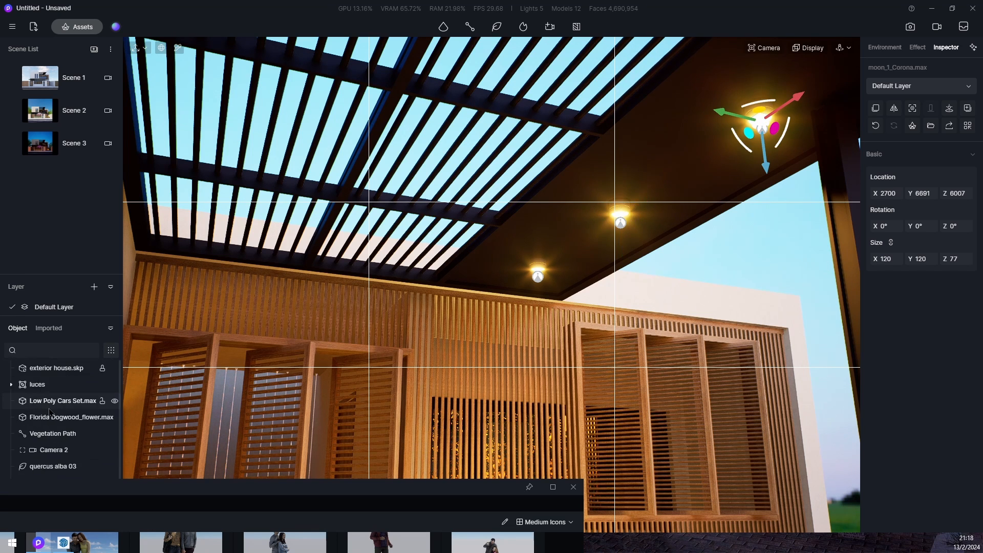
{"action": "scroll", "coordinate": [50, 412], "scroll_direction": "down", "scroll_amount": 1}
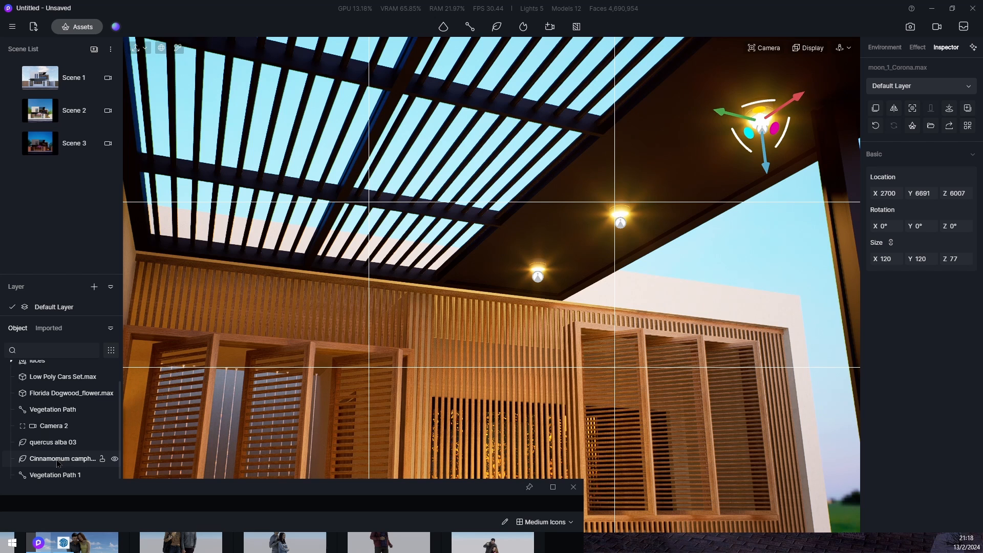
{"action": "scroll", "coordinate": [55, 463], "scroll_direction": "up", "scroll_amount": 1}
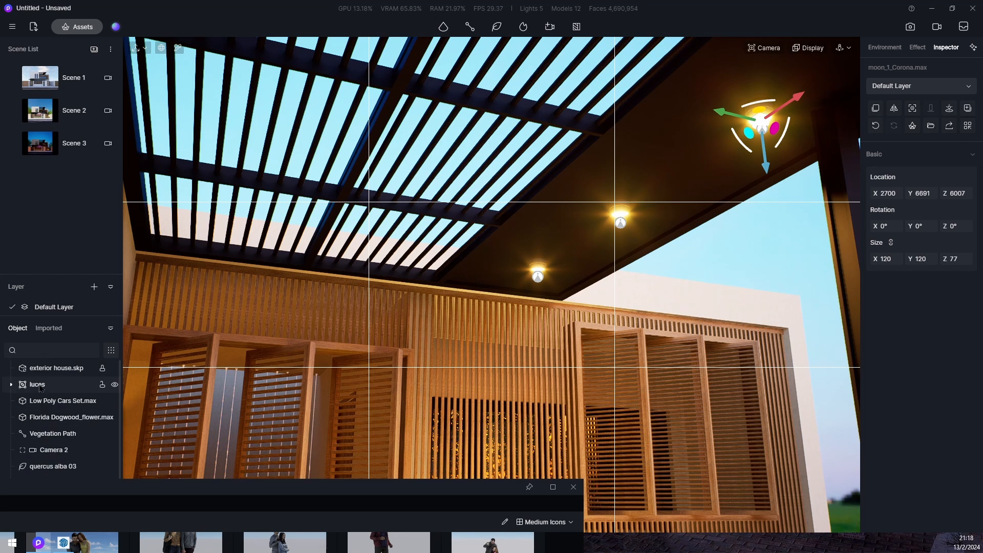
{"action": "left_click", "coordinate": [10, 385]}
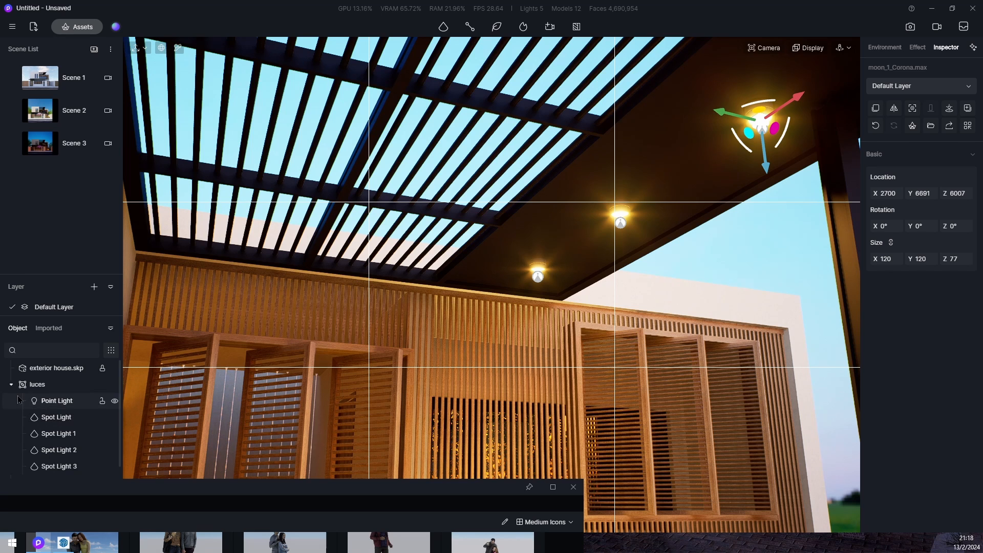
{"action": "left_click", "coordinate": [11, 385]}
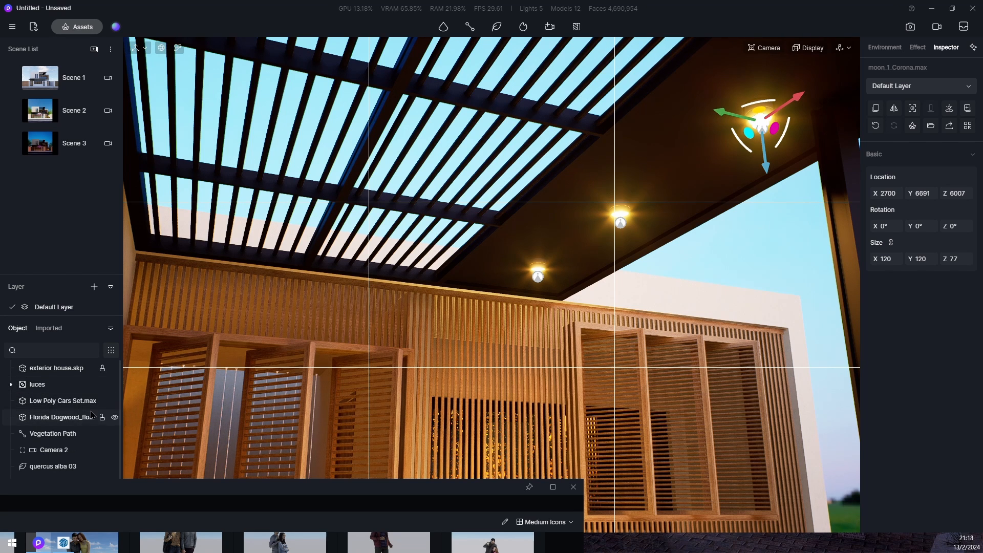
{"action": "scroll", "coordinate": [76, 450], "scroll_direction": "down", "scroll_amount": 1}
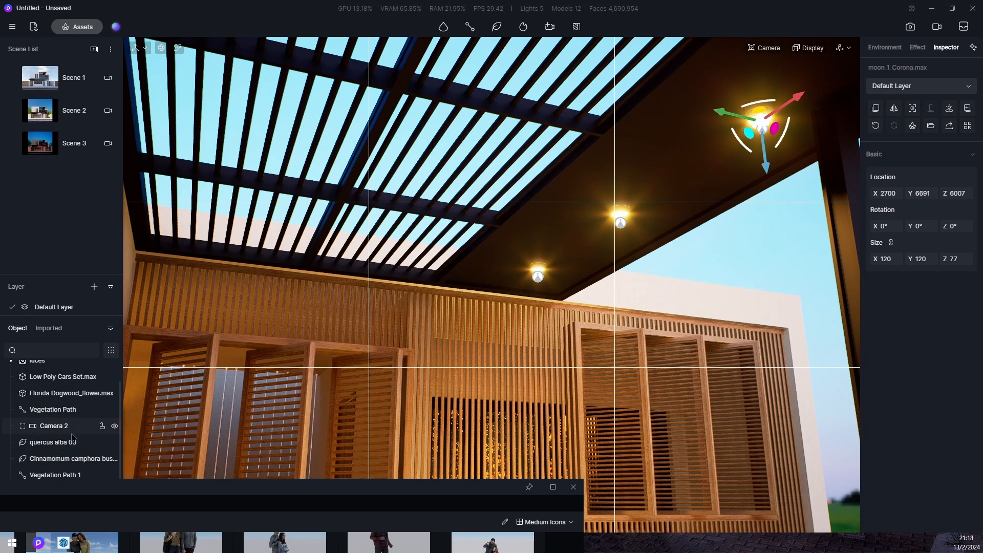
{"action": "scroll", "coordinate": [52, 450], "scroll_direction": "up", "scroll_amount": 1}
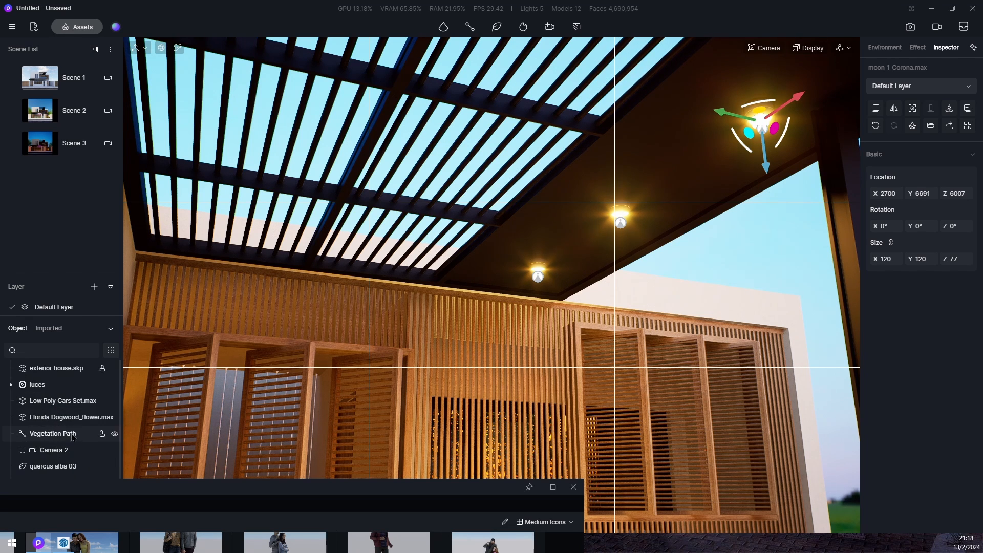
{"action": "left_click", "coordinate": [765, 106]}
{"action": "left_click", "coordinate": [765, 105]}
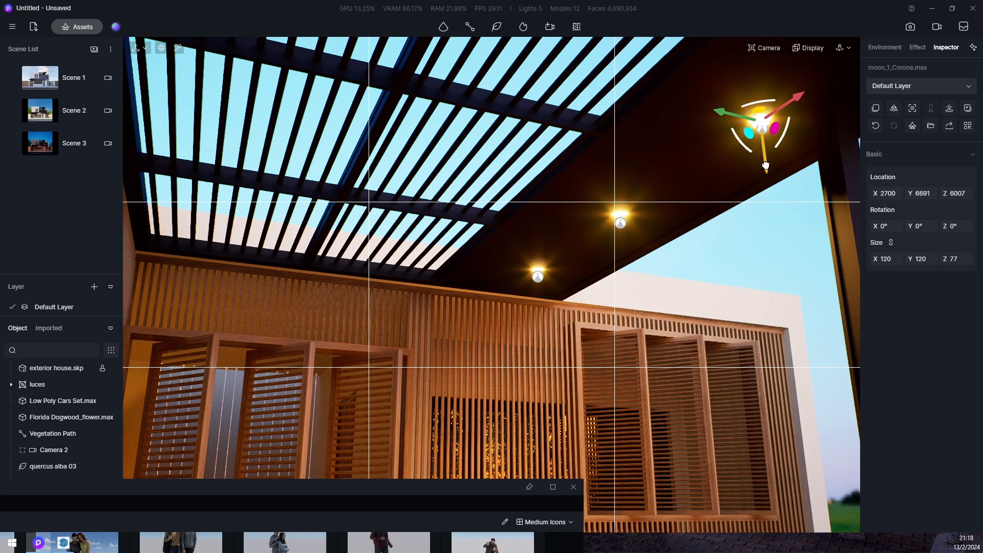
Step: Try lowering the ceiling lamp nearest the outer end of the terrace roof, and undo the move
{"action": "left_click_drag", "start_coordinate": [765, 165], "coordinate": [767, 243]}
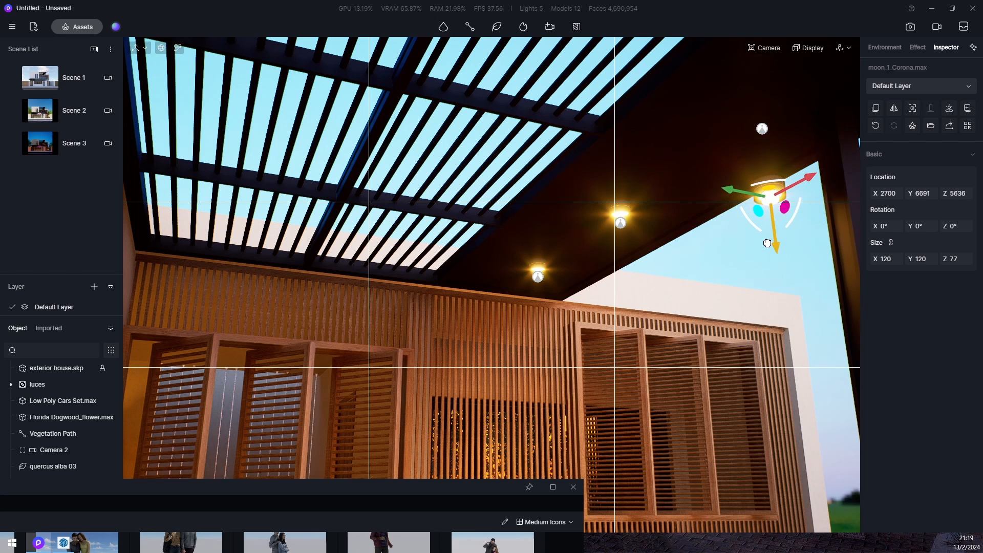
{"action": "key", "text": "ctrl+z"}
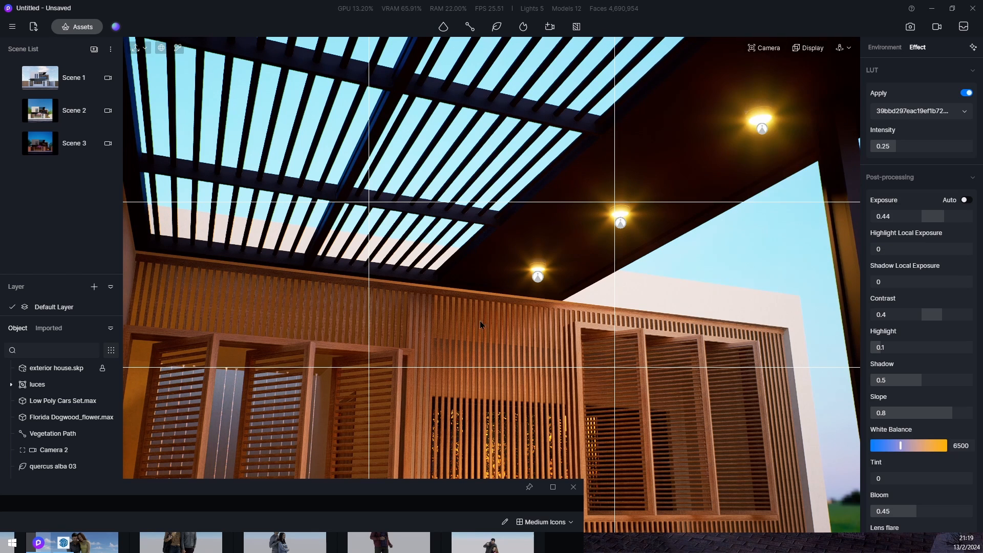
Step: Move the three moon_1_Corona.max ceiling lamps into the luces group and collapse the group
{"action": "left_click", "coordinate": [767, 111]}
{"action": "scroll", "coordinate": [65, 391], "scroll_direction": "up", "scroll_amount": 2}
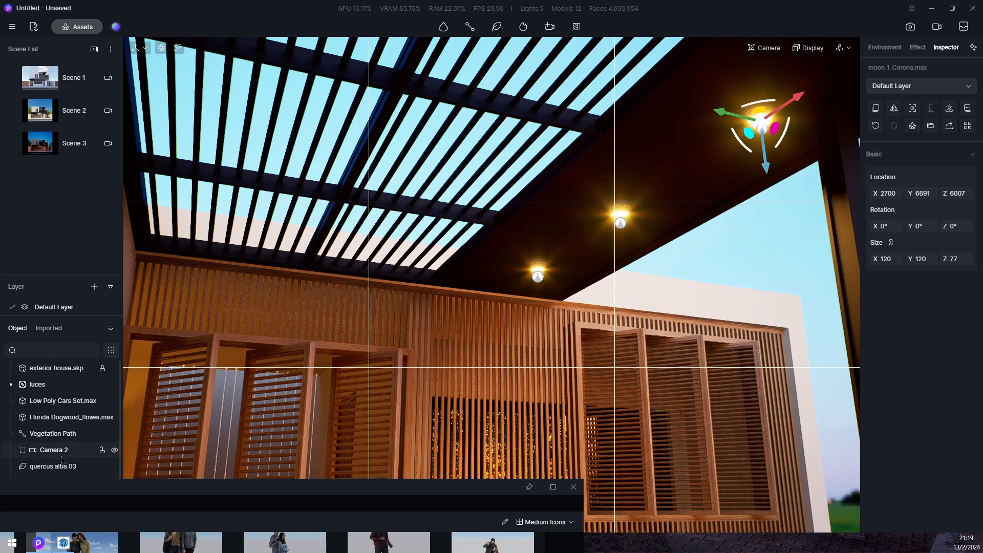
{"action": "left_click_drag", "start_coordinate": [42, 468], "coordinate": [44, 444]}
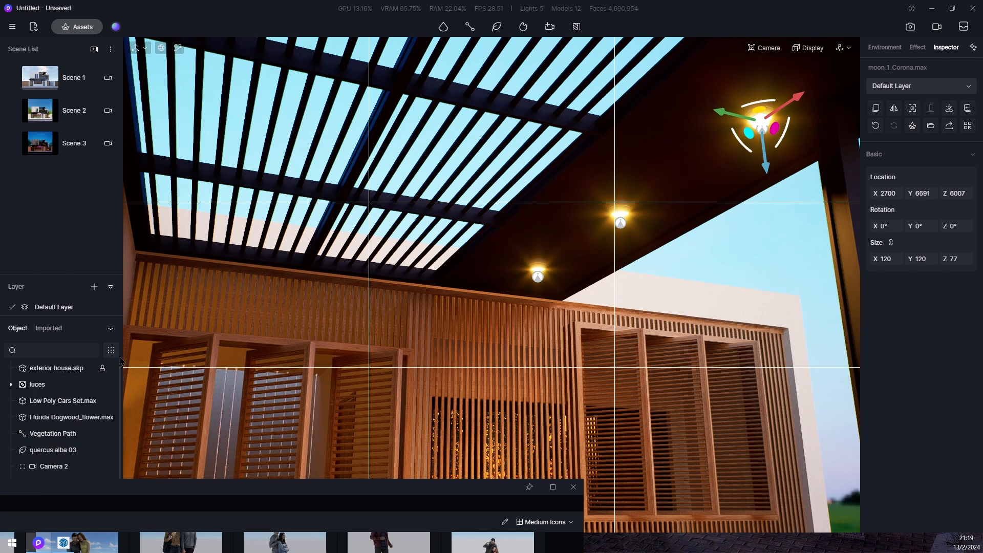
{"action": "left_click", "coordinate": [111, 350]}
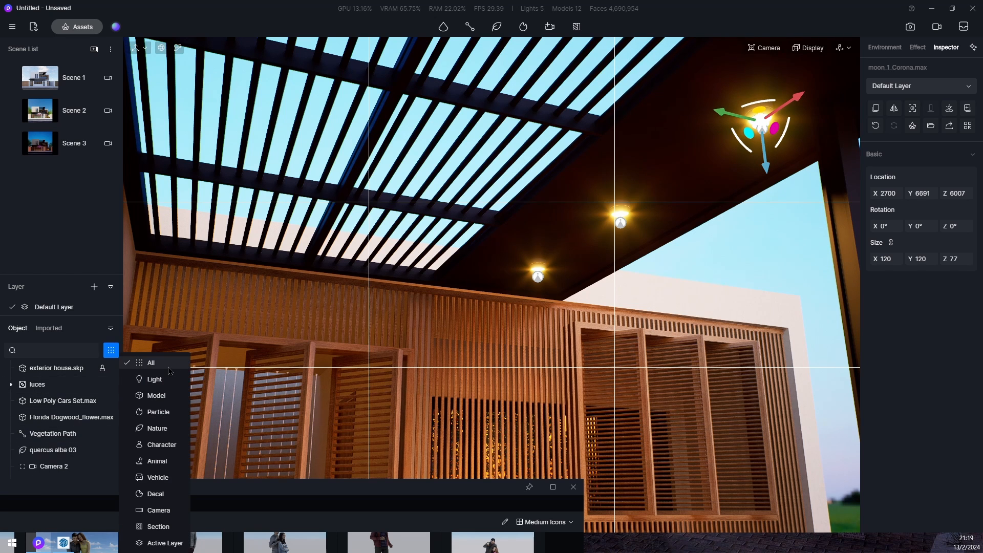
{"action": "scroll", "coordinate": [40, 456], "scroll_direction": "down", "scroll_amount": 2}
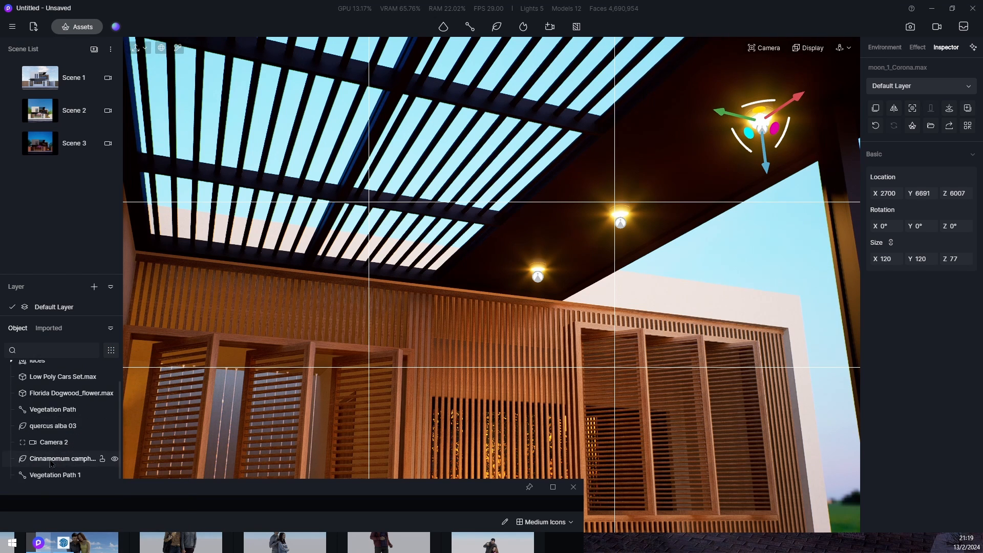
{"action": "left_click_drag", "start_coordinate": [0, 488], "coordinate": [315, 383]}
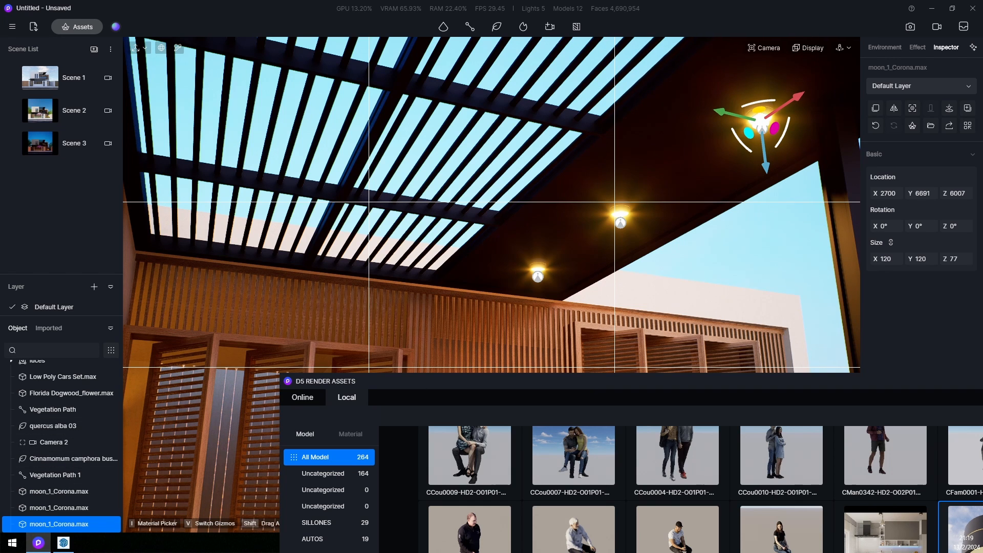
{"action": "left_click", "coordinate": [68, 492], "text": "shift"}
{"action": "scroll", "coordinate": [57, 471], "scroll_direction": "up", "scroll_amount": 1}
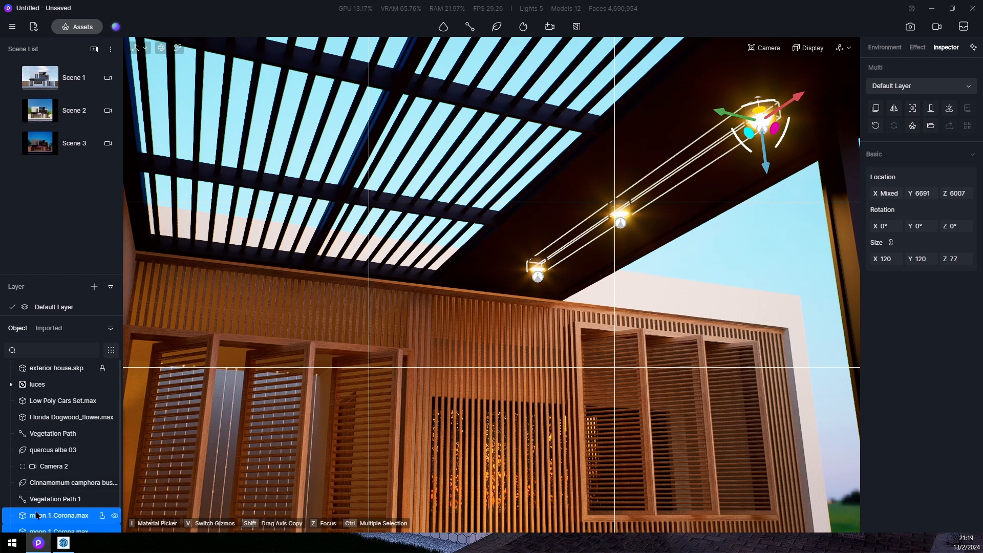
{"action": "left_click_drag", "start_coordinate": [37, 515], "coordinate": [73, 395]}
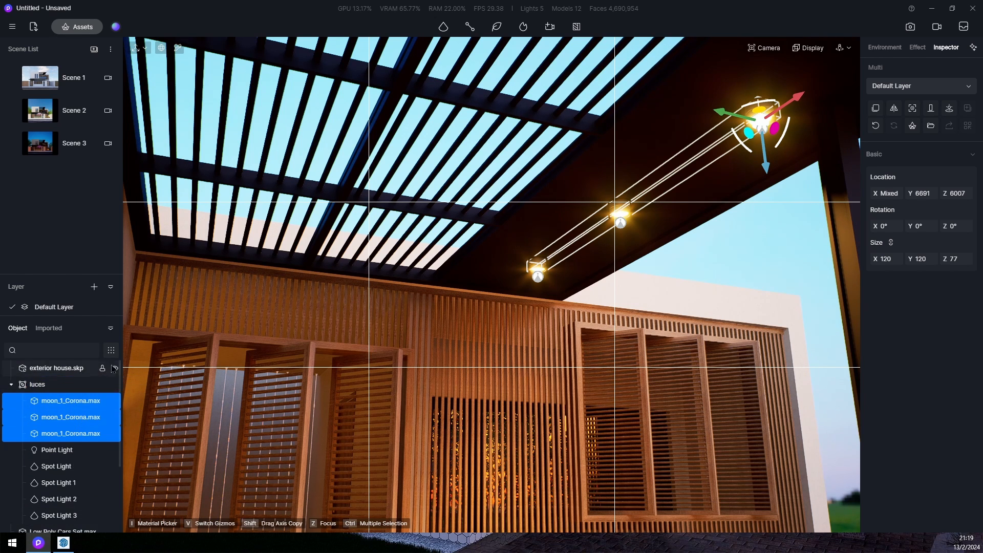
{"action": "left_click", "coordinate": [57, 384]}
{"action": "left_click", "coordinate": [12, 385]}
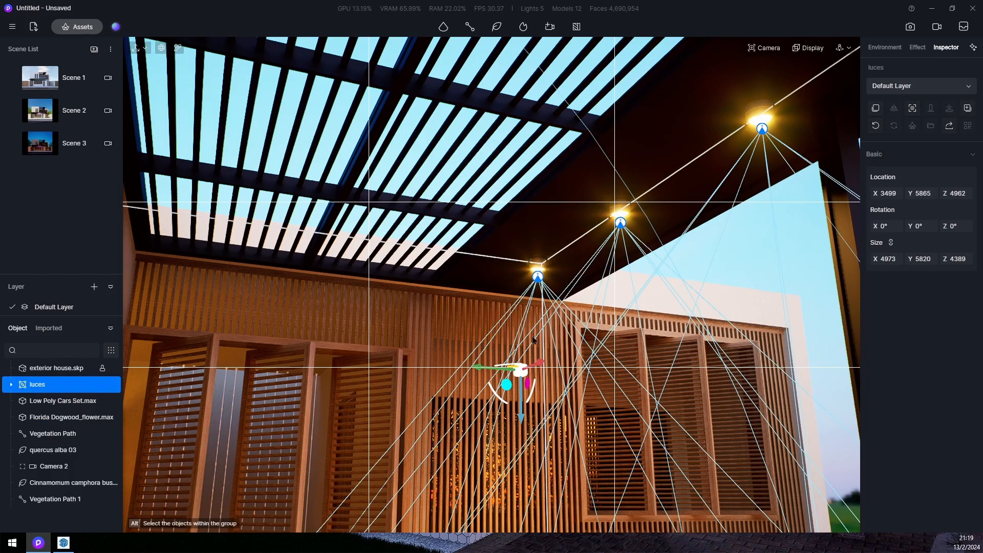
Step: Return to the Scene 3 view and deselect the luces group
{"action": "left_click", "coordinate": [70, 141]}
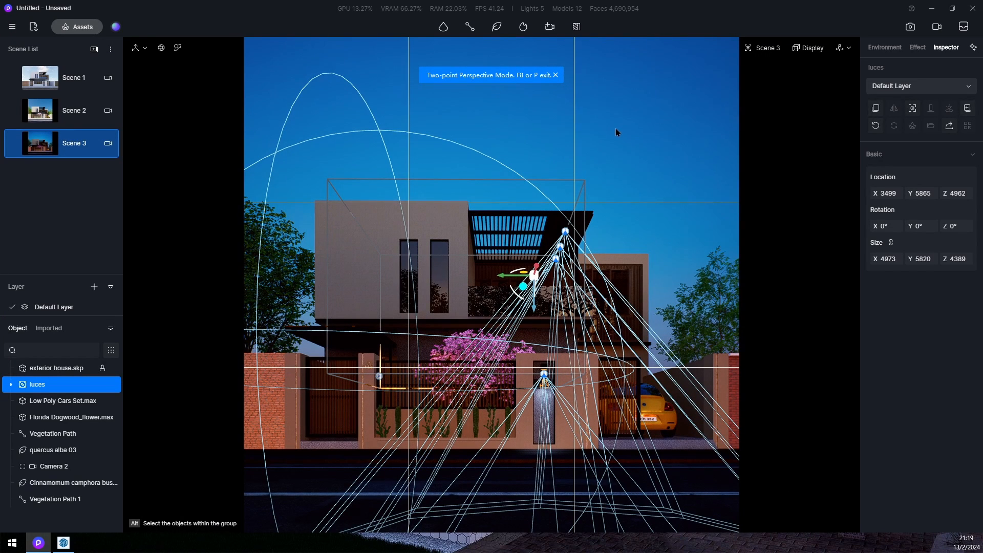
{"action": "left_click", "coordinate": [654, 150]}
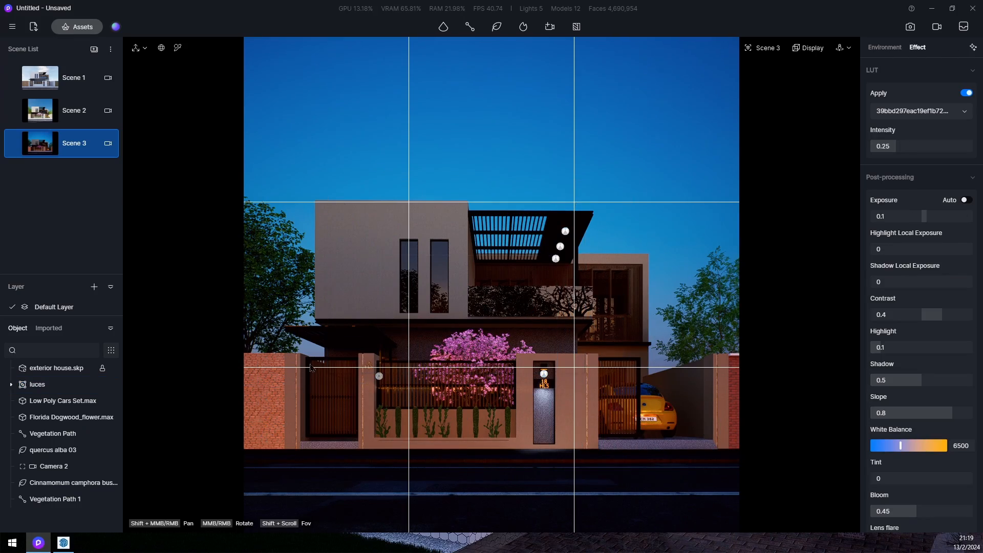
Step: Reposition the luces group's Point Light near the ceiling by the interior staircase, at about X 4169, Y 1077, Z 2425
{"action": "scroll", "coordinate": [375, 394], "scroll_direction": "up", "scroll_amount": 10}
{"action": "scroll", "coordinate": [200, 330], "scroll_direction": "up", "scroll_amount": 10}
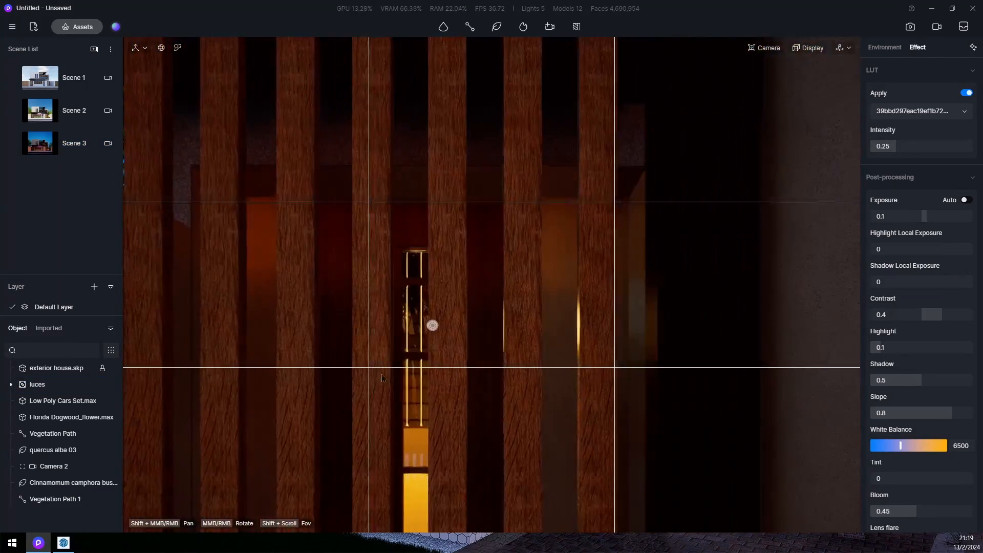
{"action": "scroll", "coordinate": [397, 446], "scroll_direction": "up", "scroll_amount": 10}
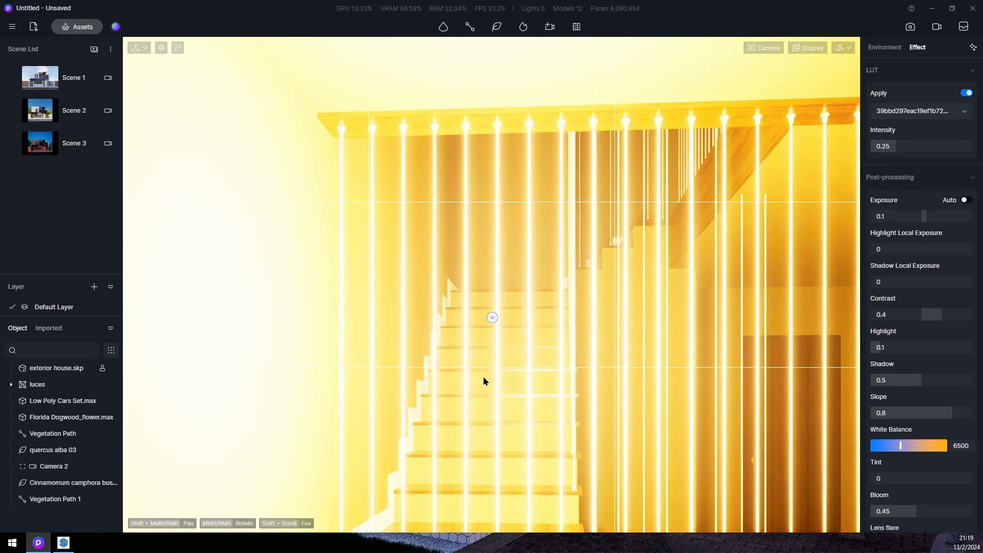
{"action": "left_click", "coordinate": [494, 318]}
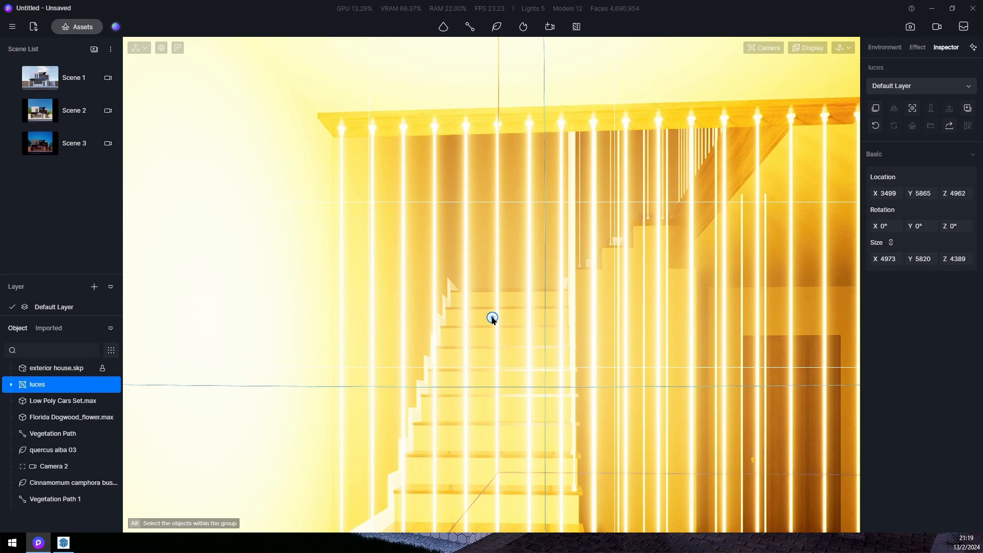
{"action": "middle_click_drag", "start_coordinate": [493, 318], "coordinate": [425, 353]}
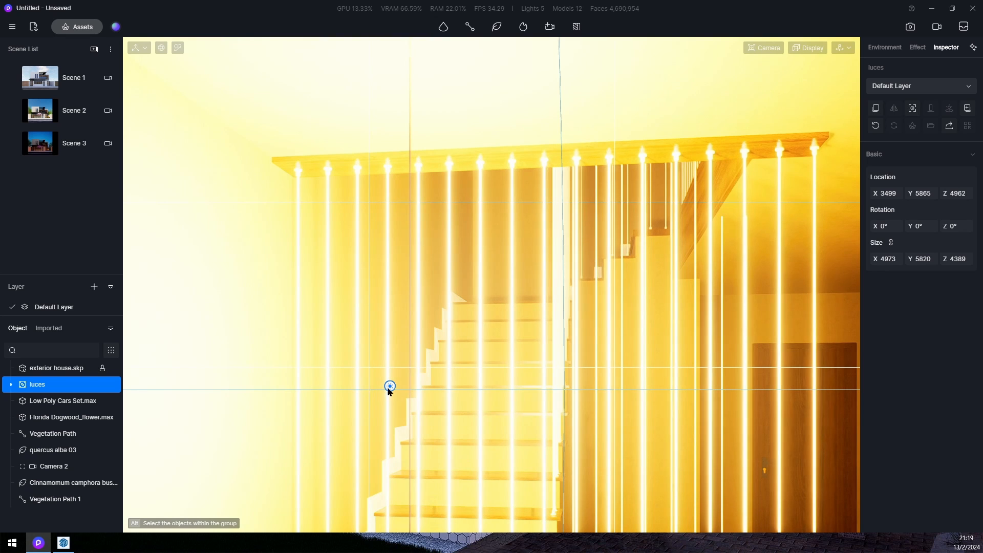
{"action": "left_click", "coordinate": [10, 388]}
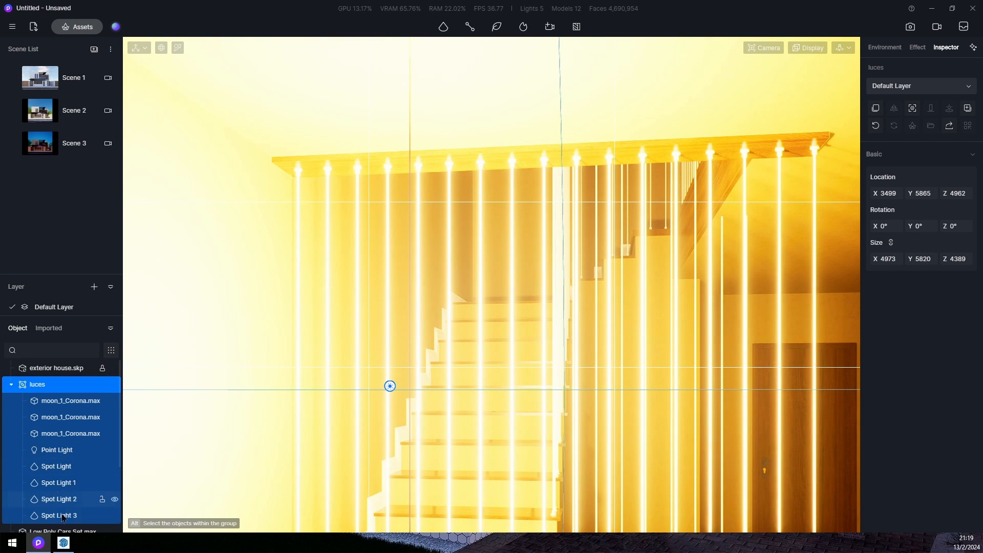
{"action": "left_click", "coordinate": [59, 450]}
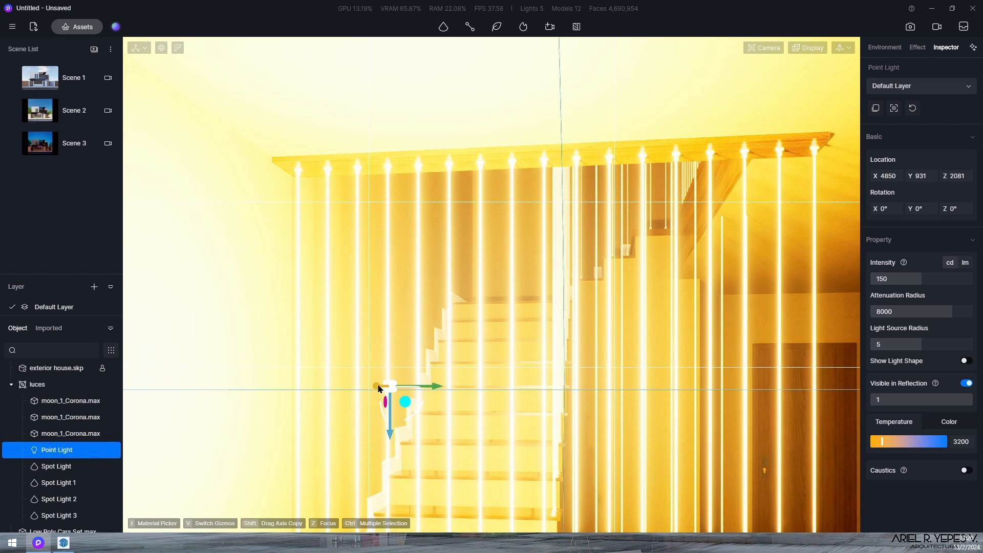
{"action": "left_click_drag", "start_coordinate": [369, 386], "coordinate": [271, 394]}
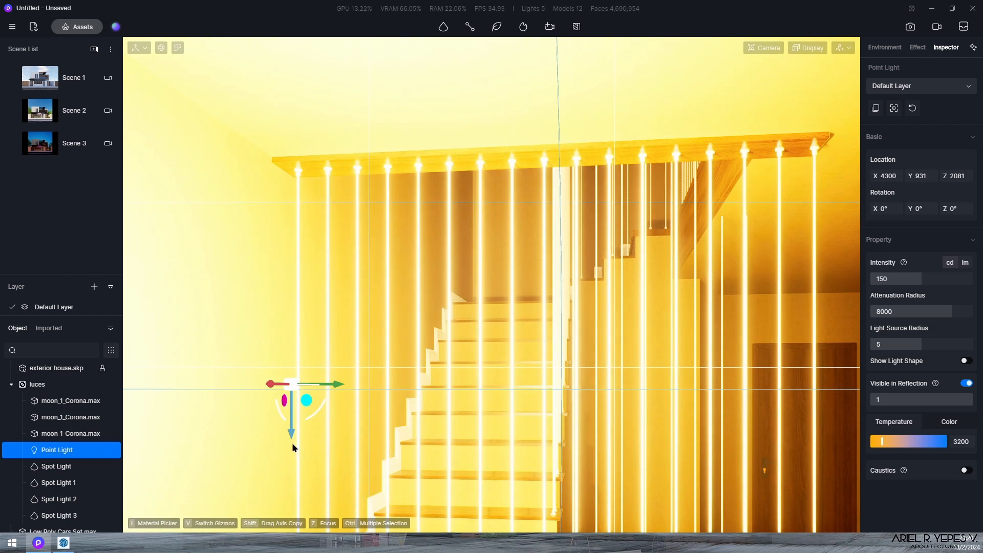
{"action": "left_click_drag", "start_coordinate": [290, 431], "coordinate": [284, 185]}
{"action": "left_click_drag", "start_coordinate": [259, 118], "coordinate": [225, 98]}
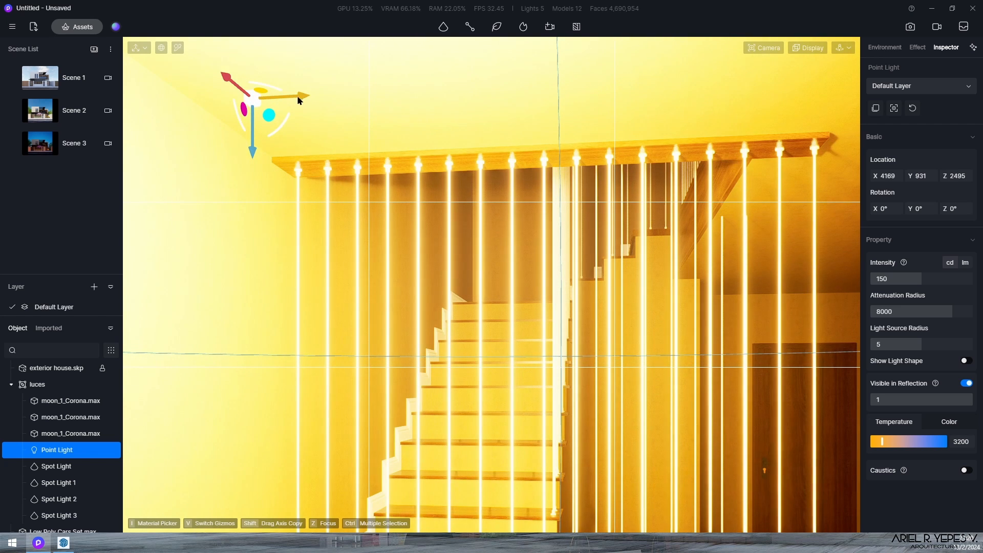
{"action": "left_click_drag", "start_coordinate": [301, 97], "coordinate": [394, 100]}
{"action": "left_click_drag", "start_coordinate": [351, 145], "coordinate": [347, 195]}
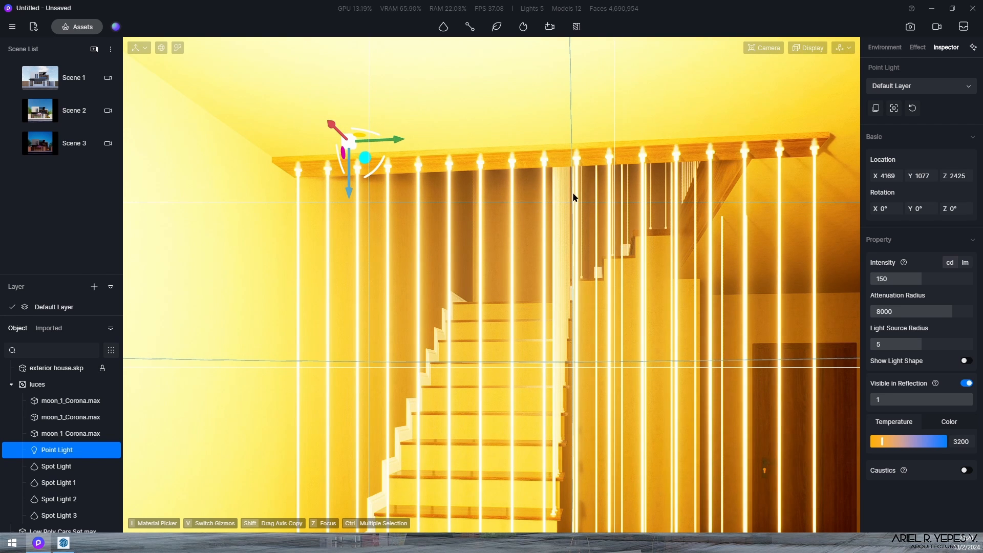
Step: Pick the m_wall material on the rods beside the staircase and set its Metallic value to 1
{"action": "key", "text": "i"}
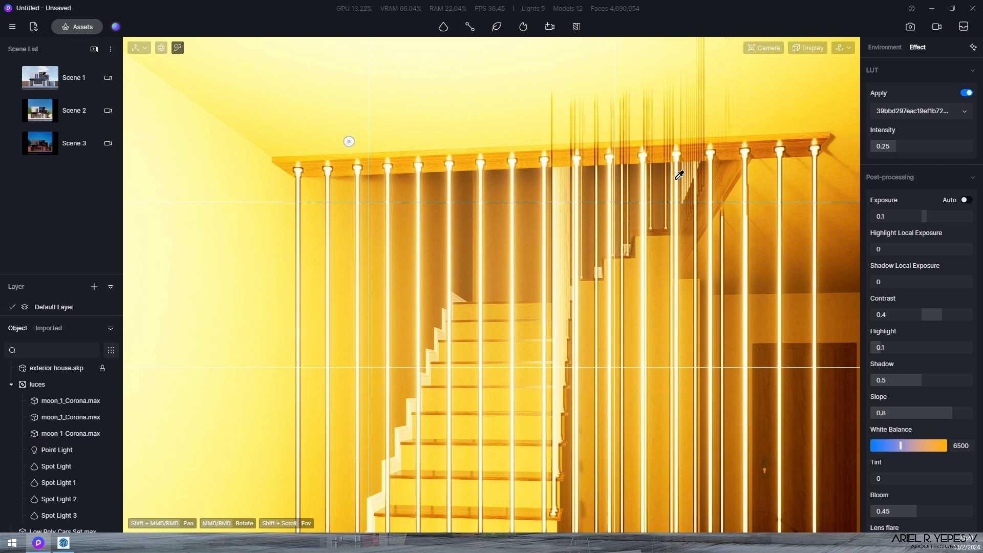
{"action": "left_click", "coordinate": [678, 169]}
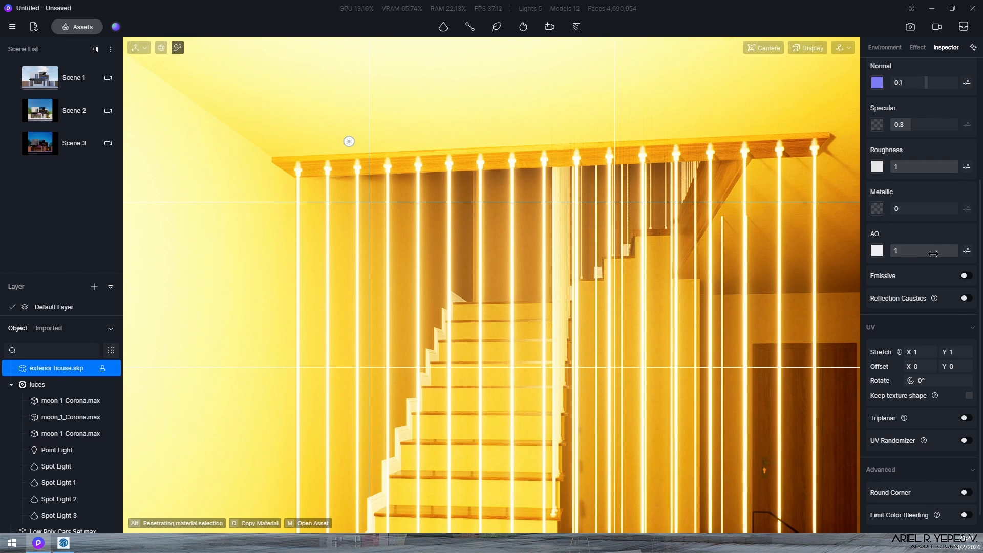
{"action": "scroll", "coordinate": [927, 251], "scroll_direction": "up", "scroll_amount": 3}
{"action": "scroll", "coordinate": [933, 255], "scroll_direction": "up", "scroll_amount": 1}
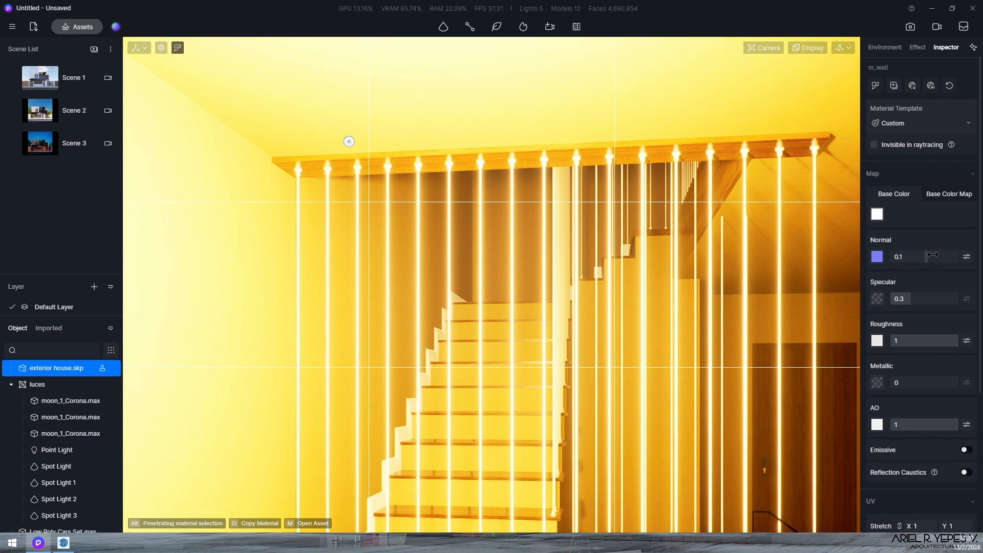
{"action": "scroll", "coordinate": [936, 354], "scroll_direction": "down", "scroll_amount": 3}
{"action": "left_click_drag", "start_coordinate": [913, 321], "coordinate": [958, 321]}
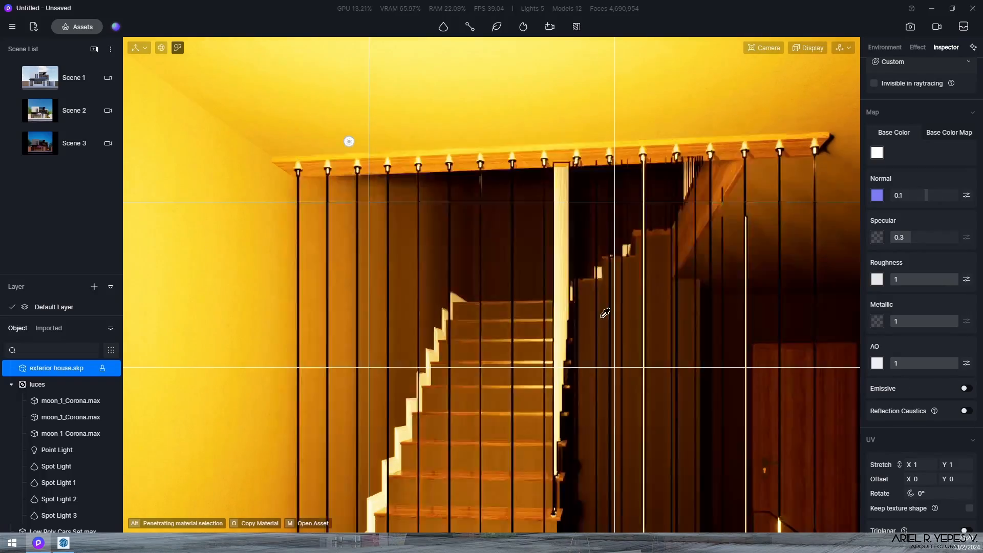
Step: Move the Point Light out in front of the entrance door, to about X 3368 and Z 2374, and return to the Scene 3 view
{"action": "scroll", "coordinate": [596, 271], "scroll_direction": "down", "scroll_amount": 8}
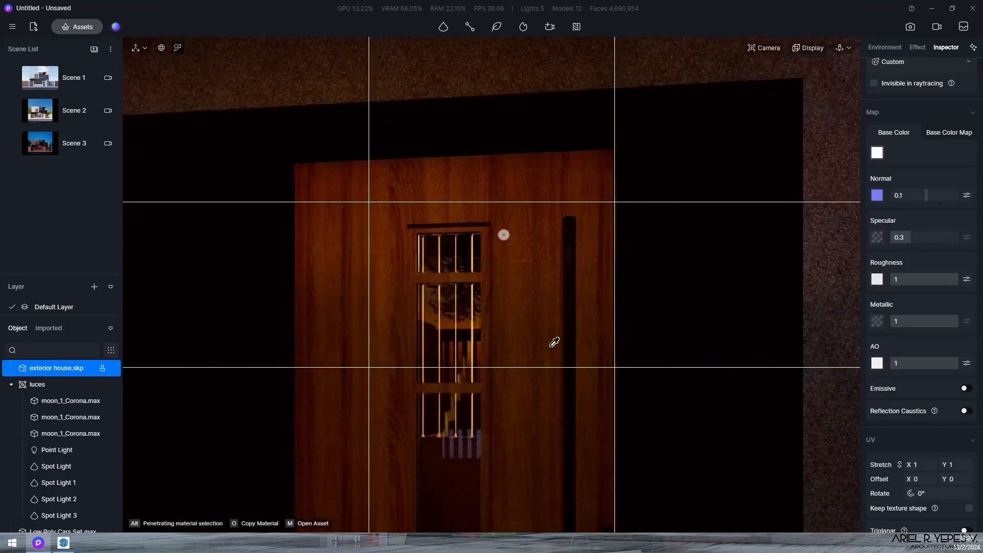
{"action": "scroll", "coordinate": [554, 342], "scroll_direction": "down", "scroll_amount": 8}
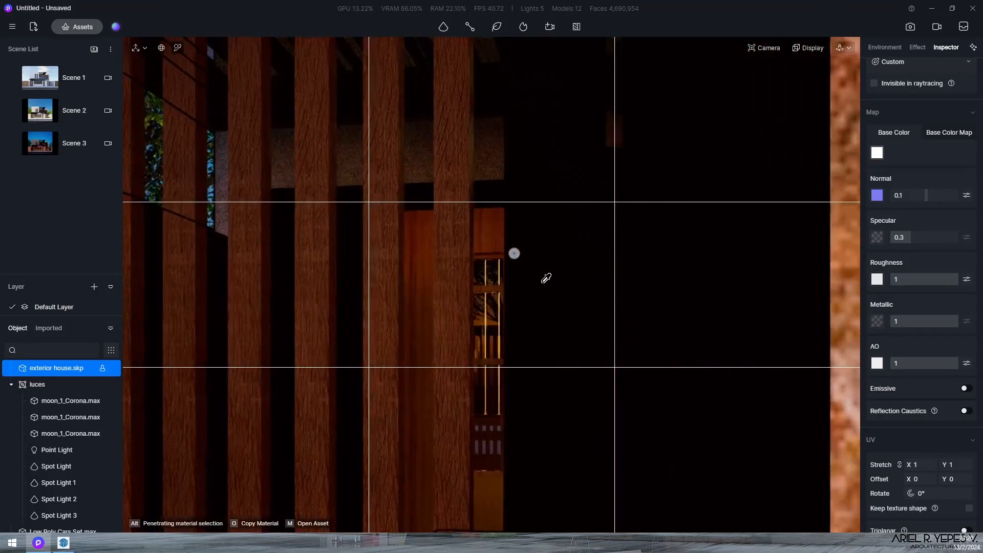
{"action": "scroll", "coordinate": [510, 300], "scroll_direction": "down", "scroll_amount": 8}
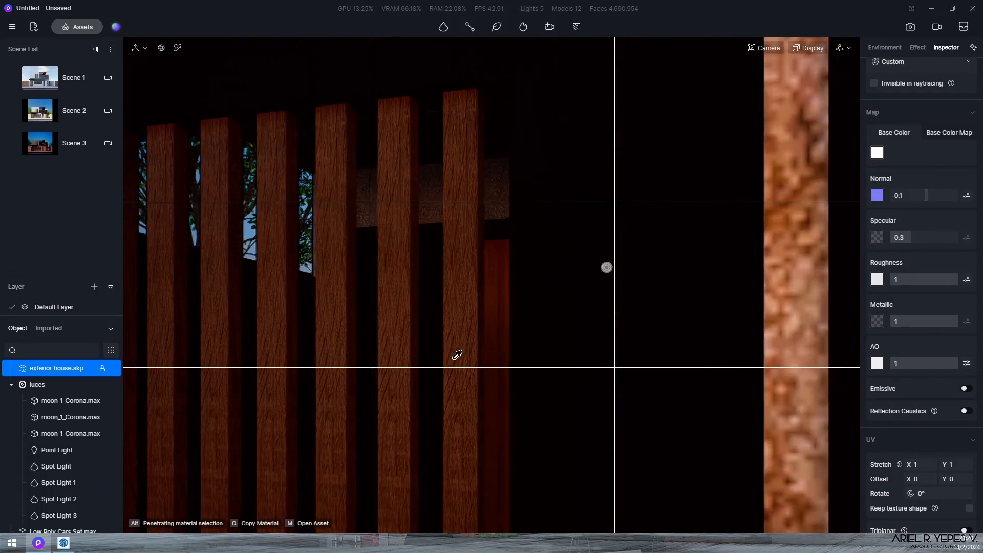
{"action": "scroll", "coordinate": [539, 341], "scroll_direction": "up", "scroll_amount": 8}
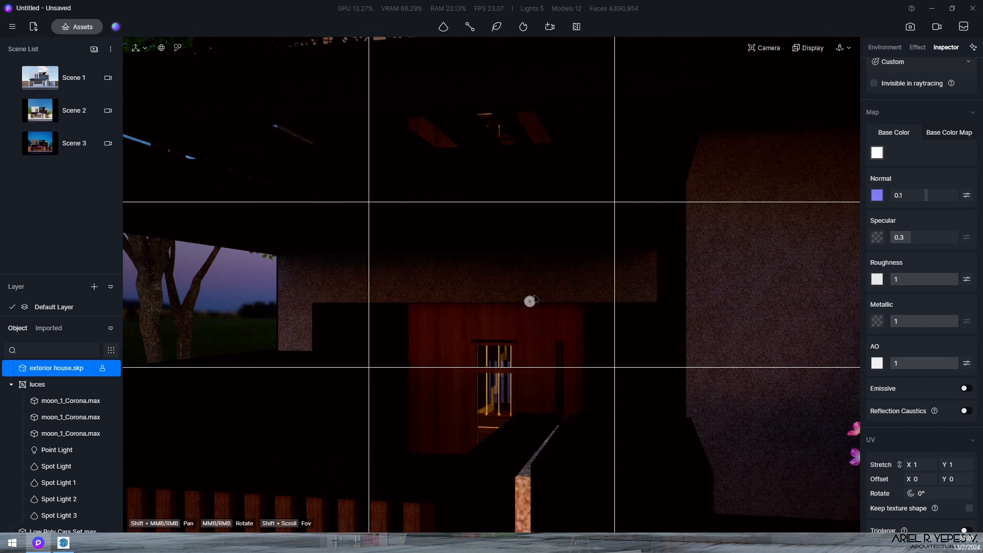
{"action": "left_click", "coordinate": [530, 302]}
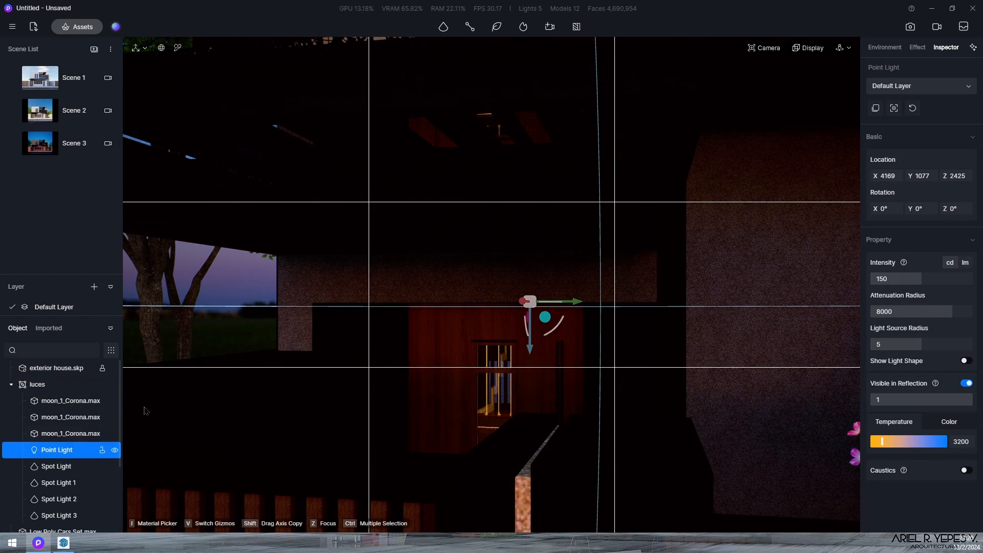
{"action": "scroll", "coordinate": [586, 328], "scroll_direction": "down", "scroll_amount": 5}
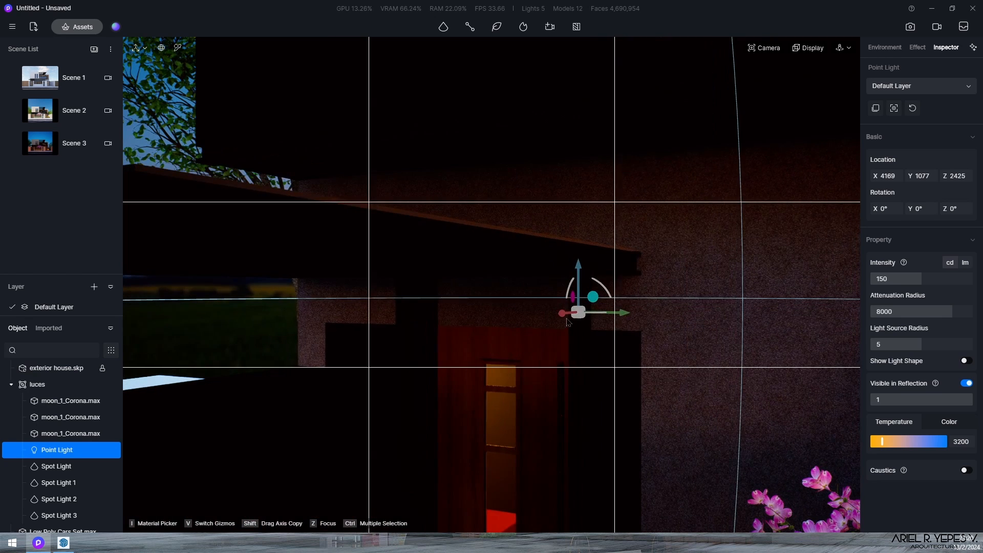
{"action": "left_click_drag", "start_coordinate": [558, 316], "coordinate": [502, 318]}
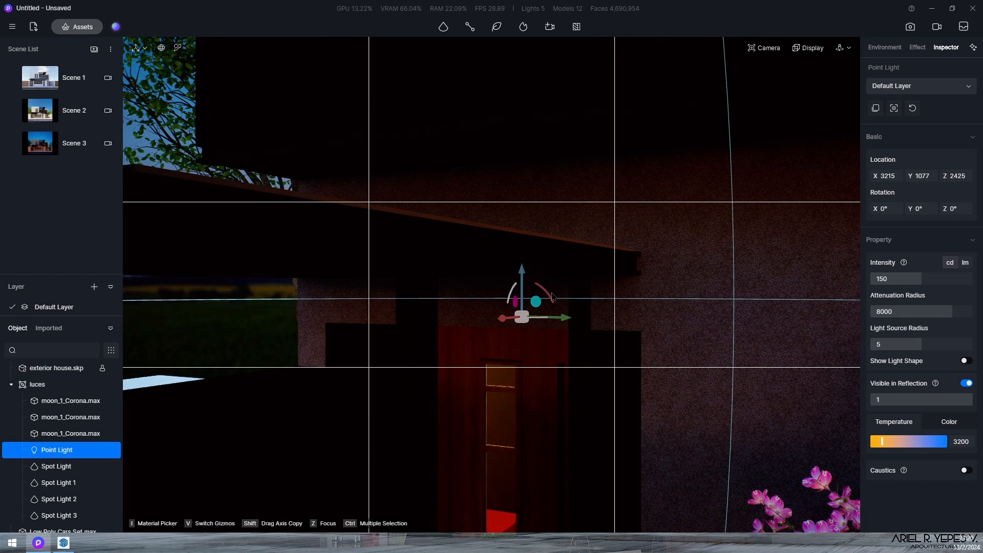
{"action": "mouse_move", "coordinate": [518, 281]}
{"action": "left_mouse_down"}
{"action": "mouse_move", "coordinate": [516, 361]}
{"action": "mouse_move", "coordinate": [520, 281]}
{"action": "left_mouse_up"}
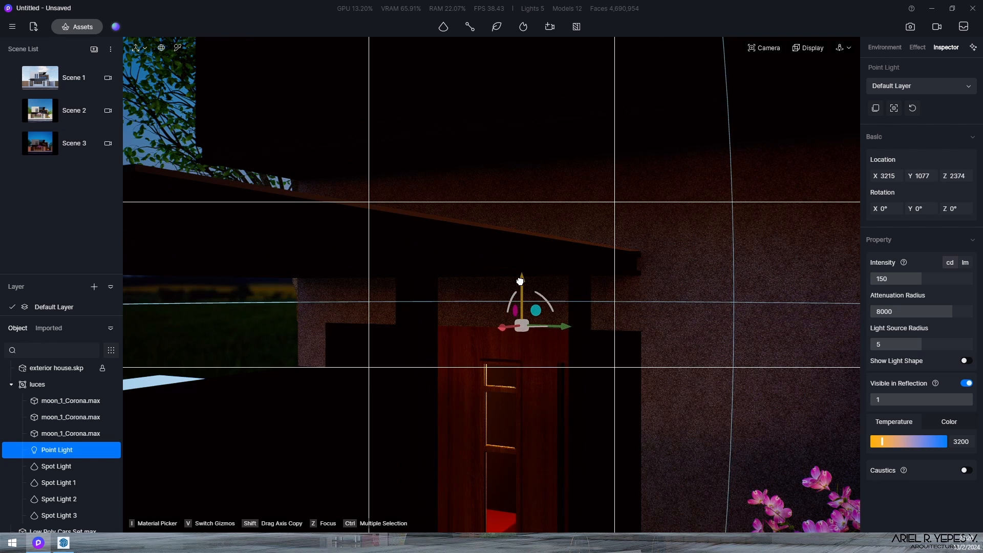
{"action": "left_click_drag", "start_coordinate": [502, 328], "coordinate": [520, 328]}
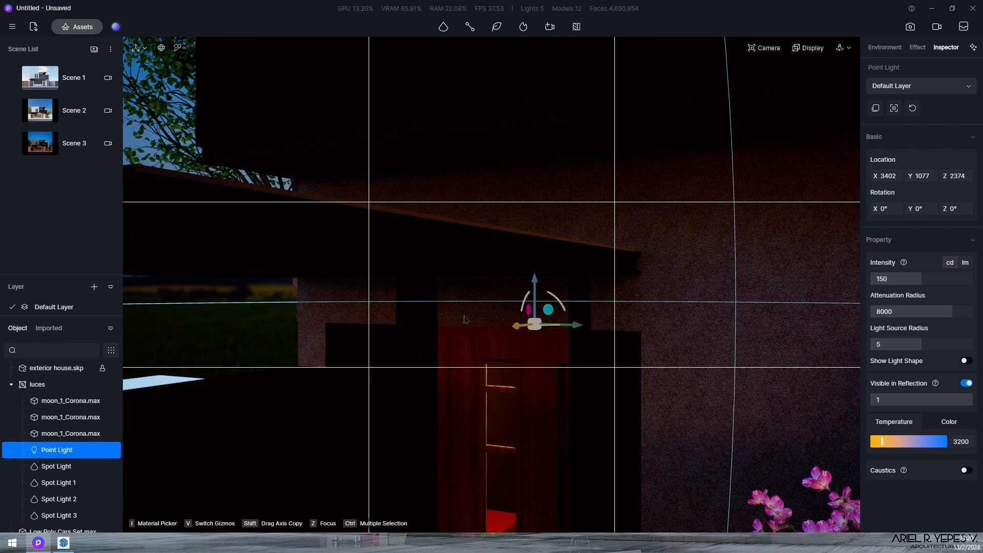
{"action": "left_click", "coordinate": [75, 146]}
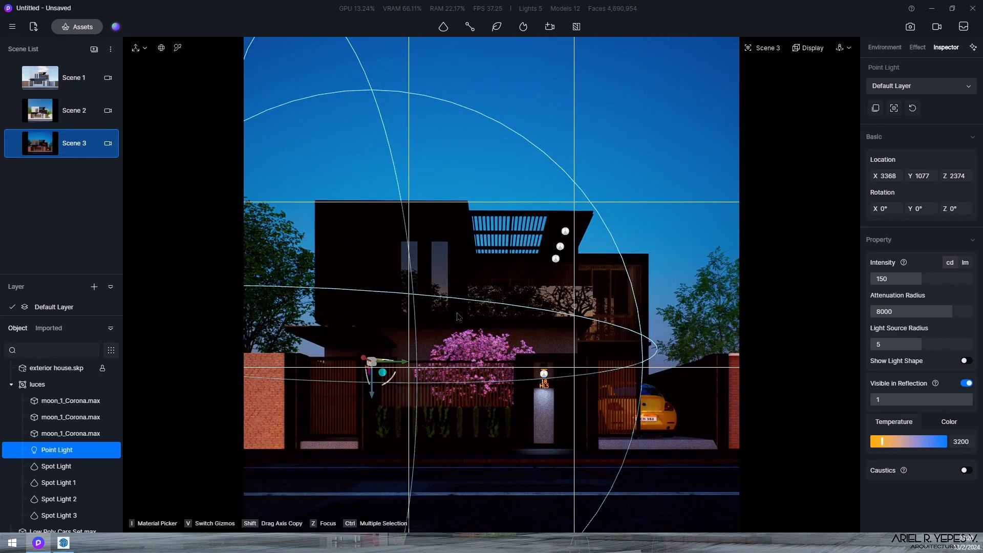
Step: Pick the m_wall material on the house facade and set its Metallic value to 0
{"action": "left_click", "coordinate": [374, 234]}
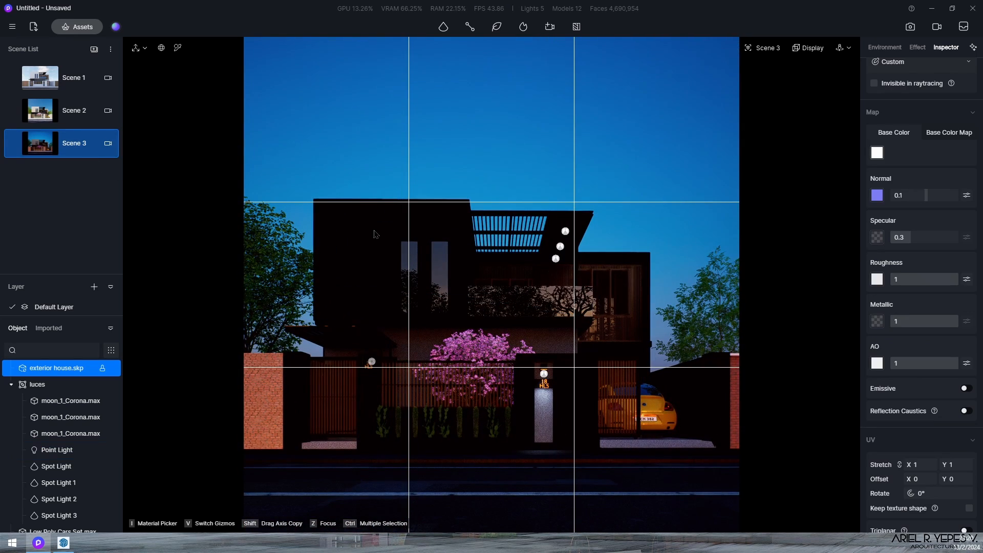
{"action": "left_click", "coordinate": [371, 235]}
{"action": "left_click", "coordinate": [373, 236]}
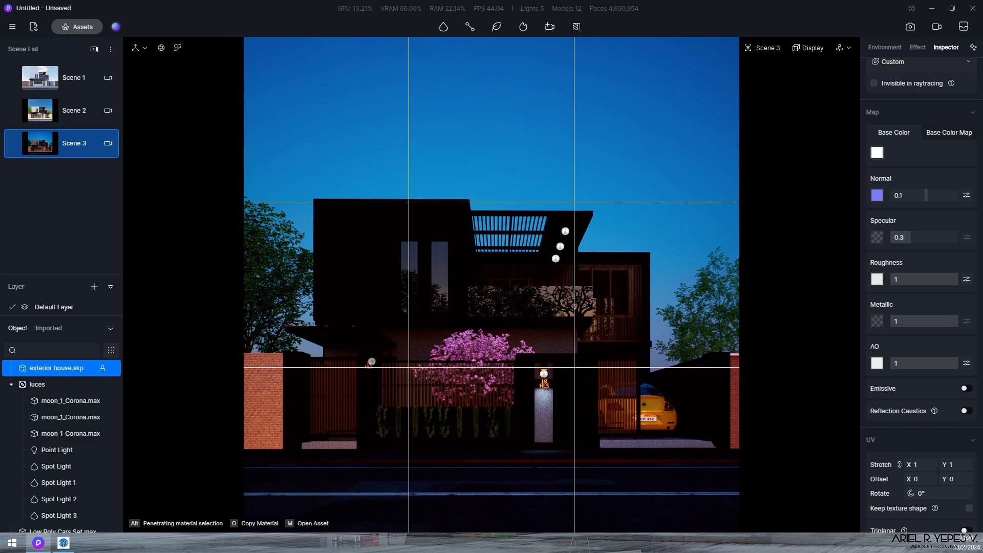
{"action": "mouse_move", "coordinate": [943, 364]}
{"action": "left_mouse_down"}
{"action": "mouse_move", "coordinate": [896, 364]}
{"action": "mouse_move", "coordinate": [955, 364]}
{"action": "left_mouse_up"}
{"action": "scroll", "coordinate": [944, 353], "scroll_direction": "up", "scroll_amount": 2}
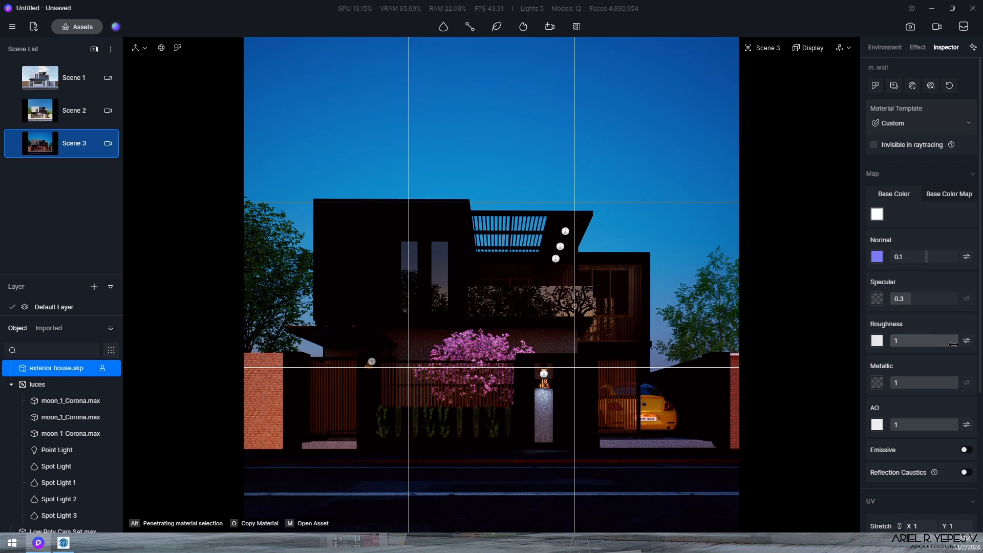
{"action": "left_click_drag", "start_coordinate": [959, 381], "coordinate": [893, 382]}
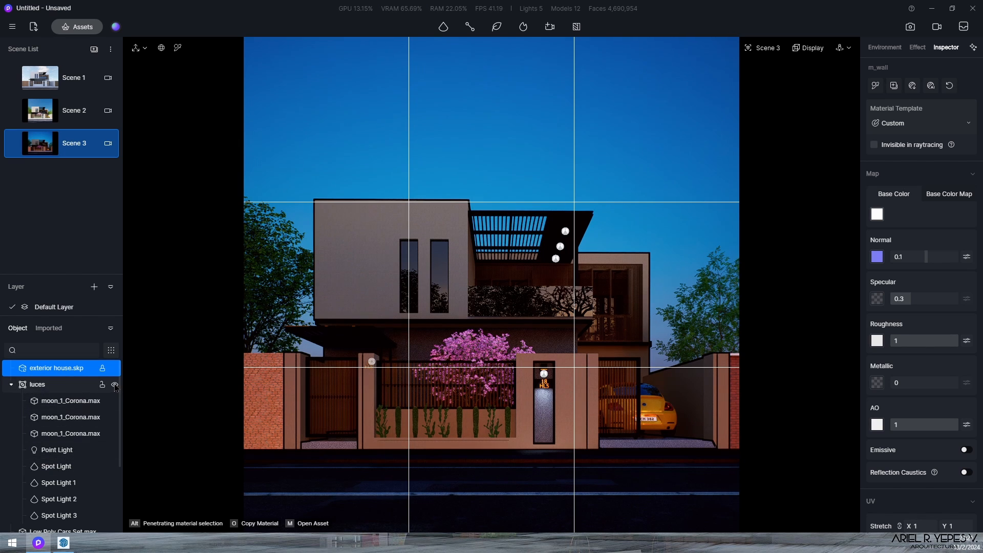
Step: Set the intensity of Spot Light 1, Spot Light 2 and Spot Light 3 together to 75 and deselect them
{"action": "left_click", "coordinate": [51, 468]}
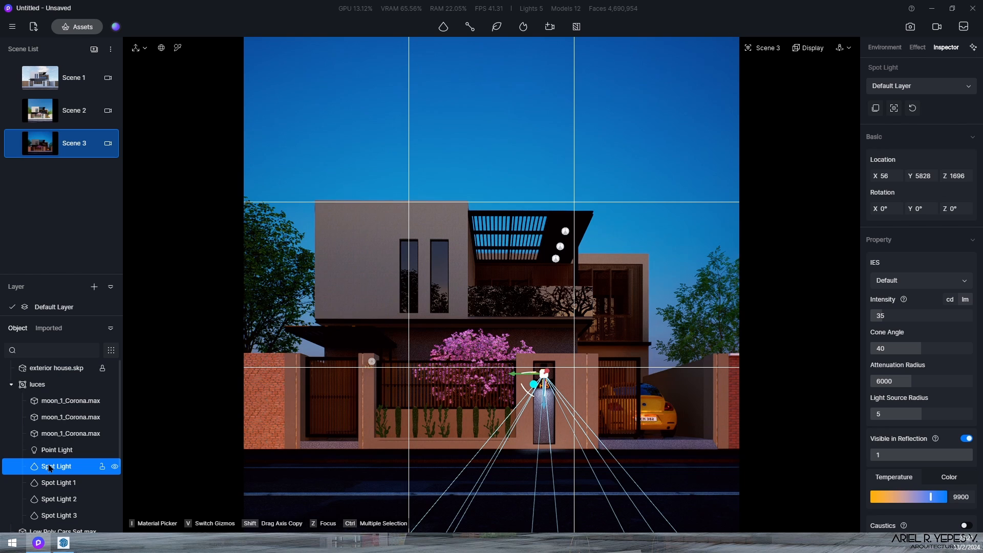
{"action": "left_click", "coordinate": [50, 484]}
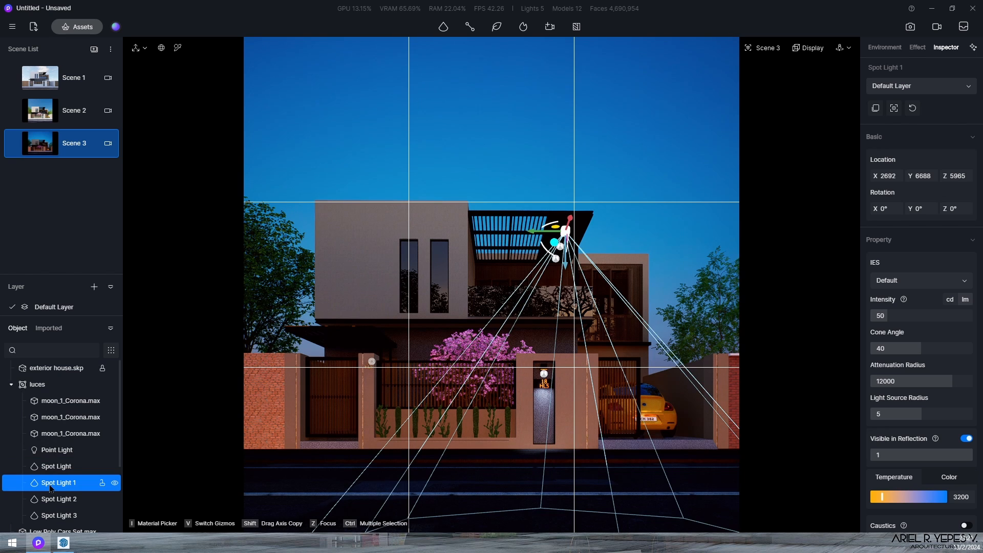
{"action": "scroll", "coordinate": [51, 489], "scroll_direction": "down", "scroll_amount": 2}
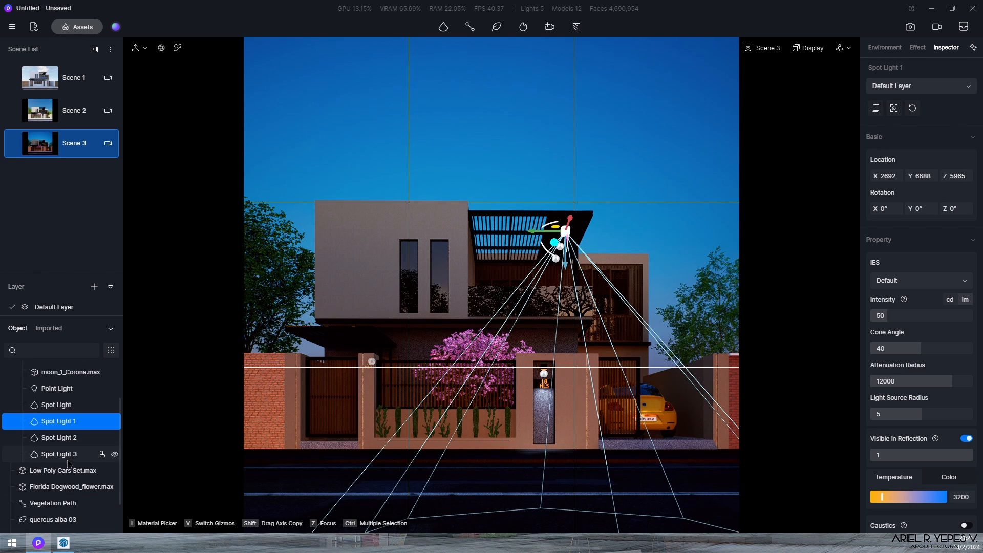
{"action": "left_click", "coordinate": [63, 454], "text": "shift"}
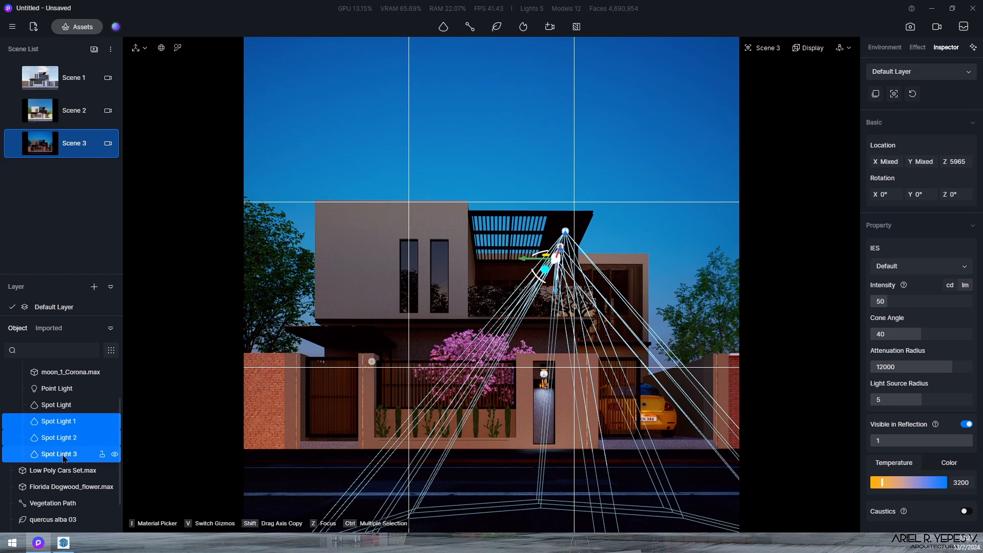
{"action": "left_click", "coordinate": [892, 298]}
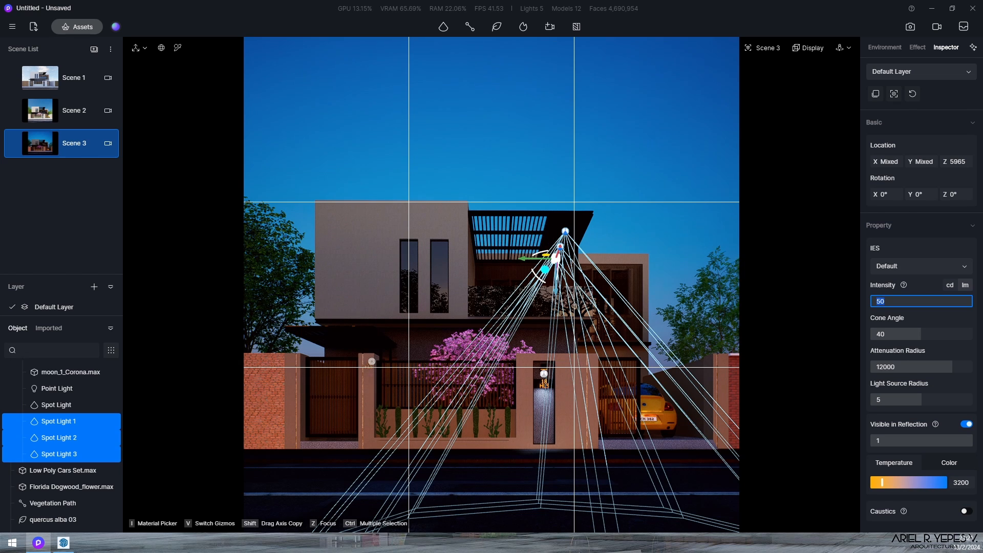
{"action": "type", "text": "75"}
{"action": "key", "text": "Return"}
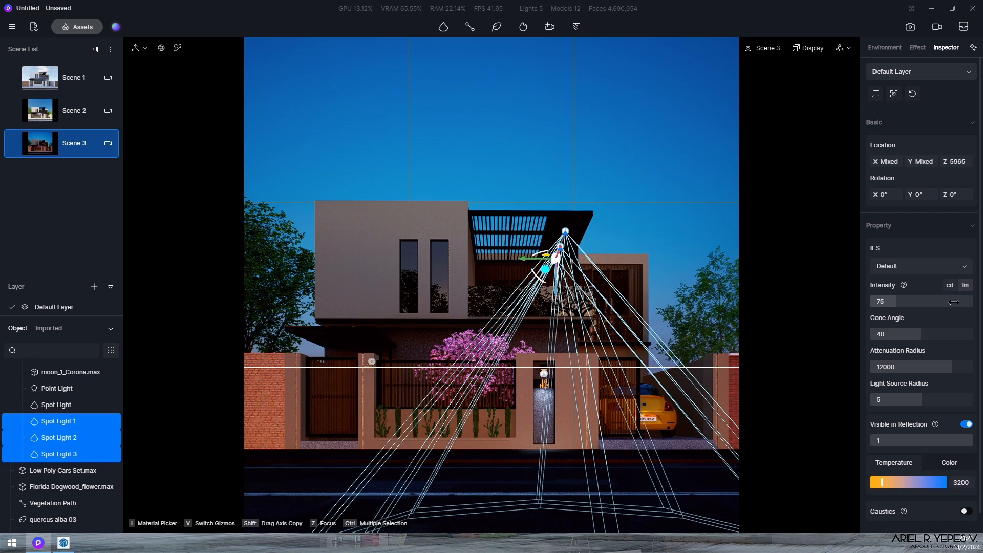
{"action": "left_click", "coordinate": [637, 141]}
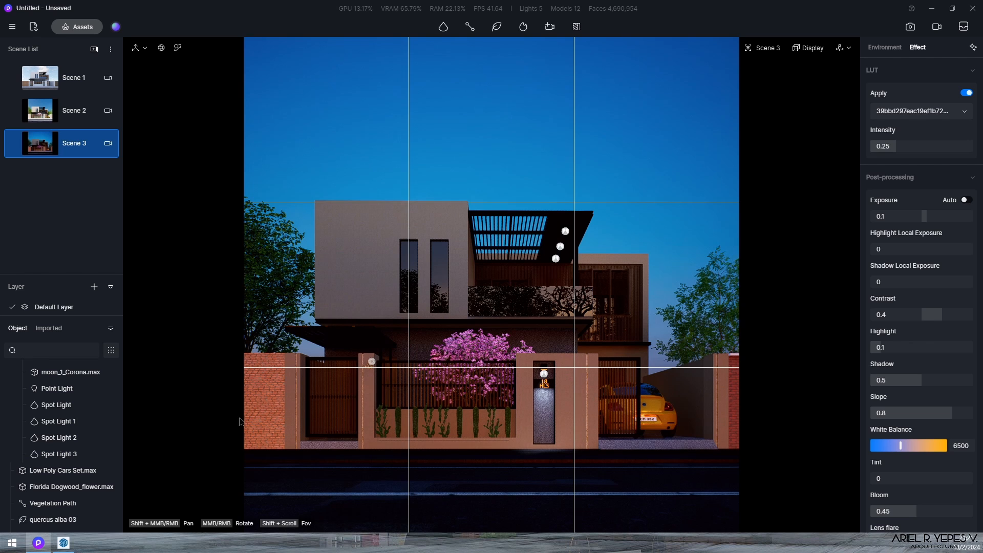
Step: Hide and show the luces group to compare the facade with and without the artificial lights
{"action": "scroll", "coordinate": [90, 394], "scroll_direction": "up", "scroll_amount": 3}
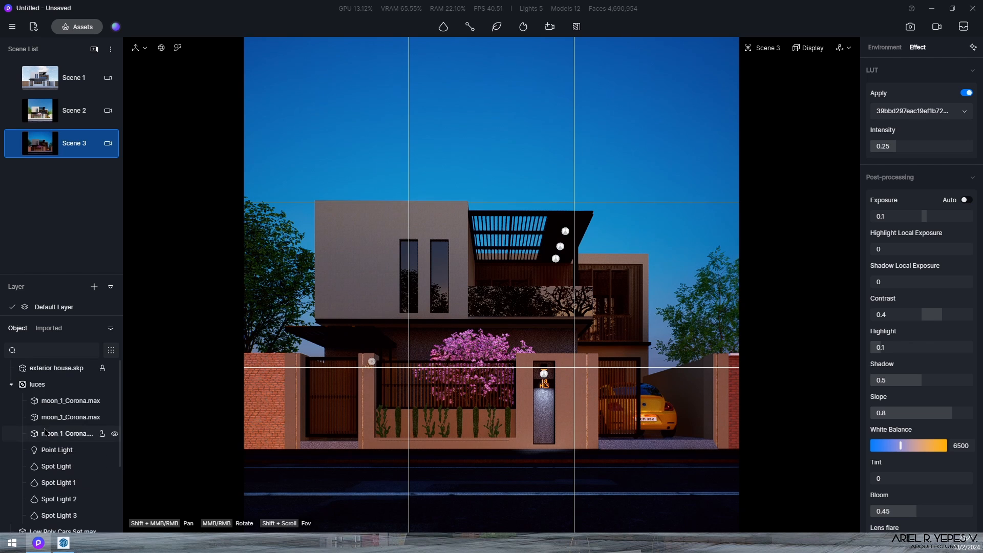
{"action": "left_click", "coordinate": [113, 387]}
{"action": "left_click", "coordinate": [114, 386]}
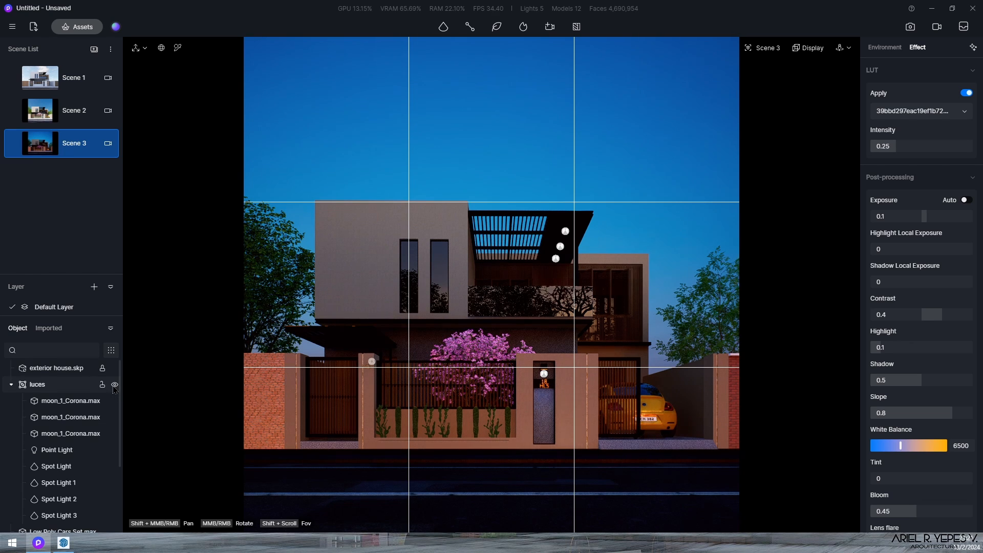
{"action": "left_click", "coordinate": [114, 386]}
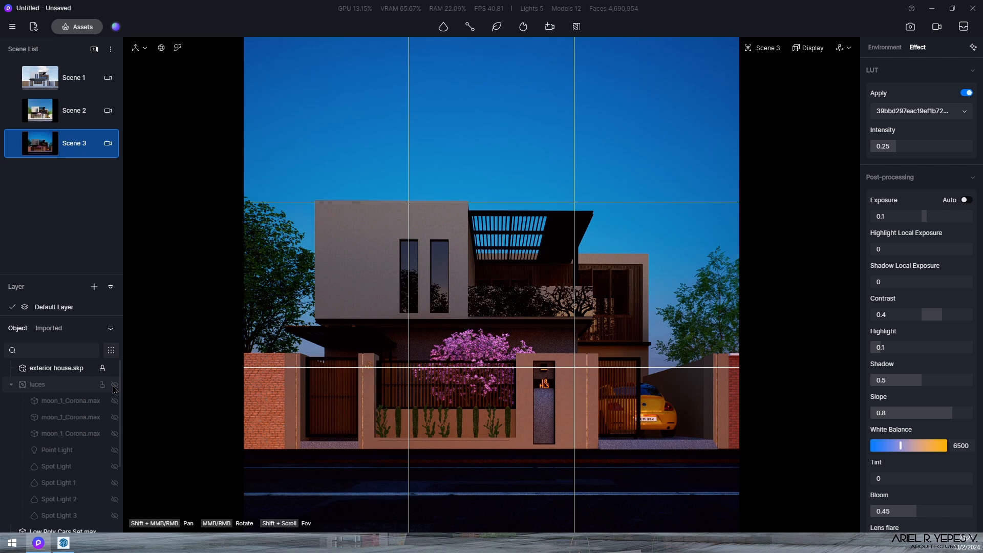
{"action": "left_click", "coordinate": [113, 387]}
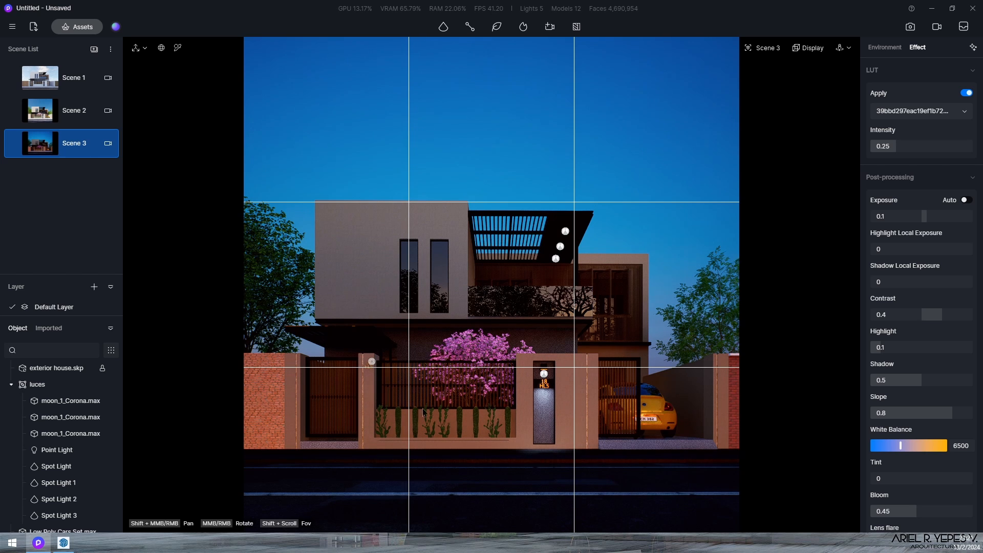
Step: Check the camera settings and a closer facade view, and compare Scene 2 with Scene 3
{"action": "left_click", "coordinate": [766, 49]}
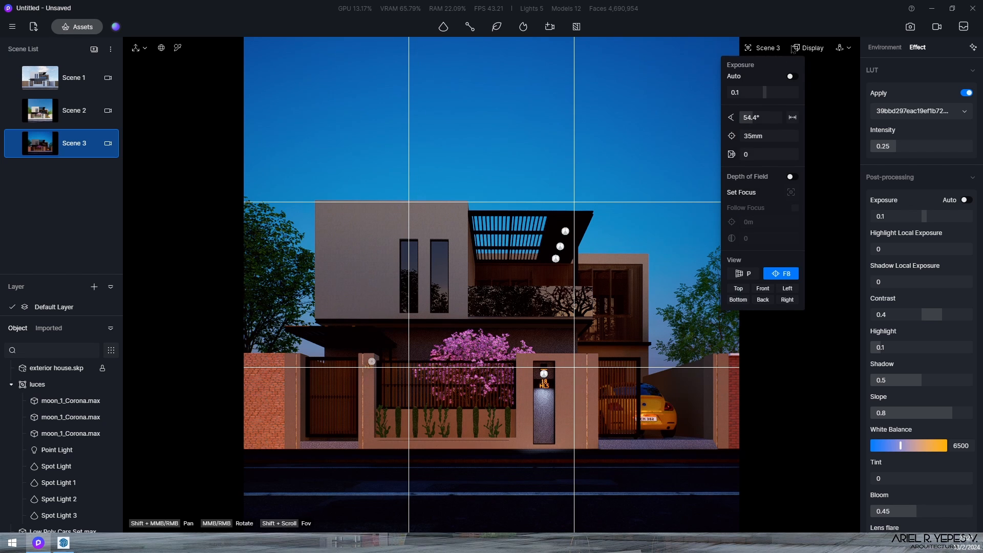
{"action": "left_click", "coordinate": [800, 2]}
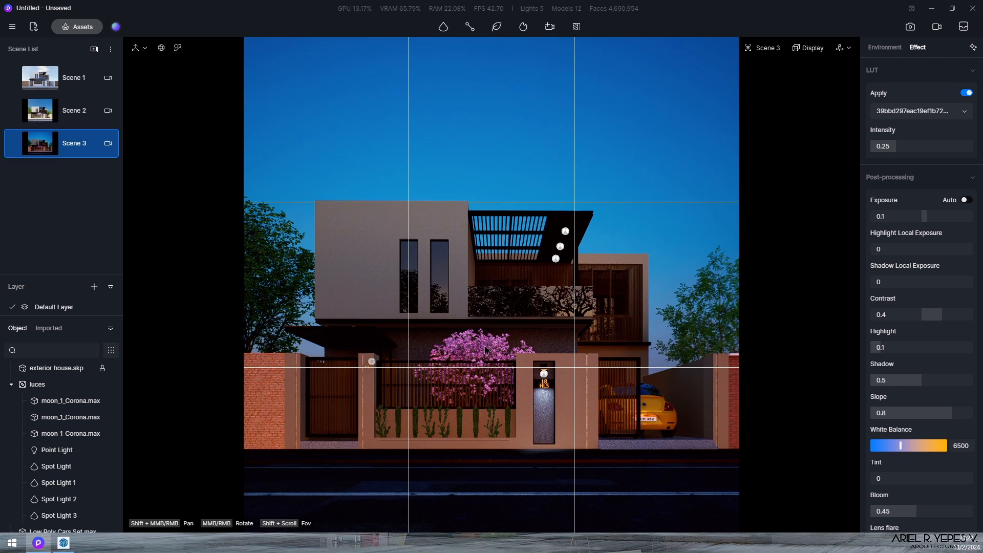
{"action": "scroll", "coordinate": [478, 353], "scroll_direction": "up", "scroll_amount": 1}
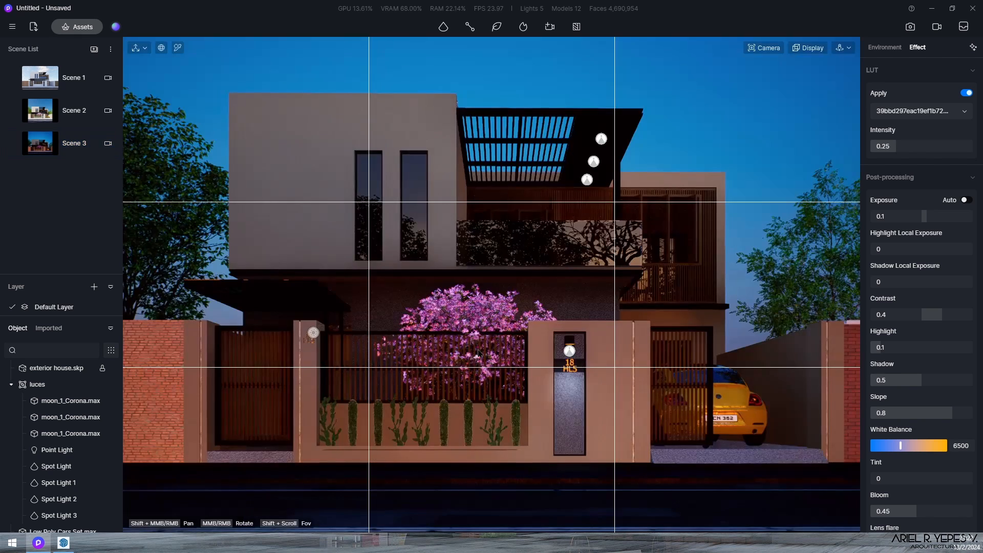
{"action": "left_click", "coordinate": [46, 142]}
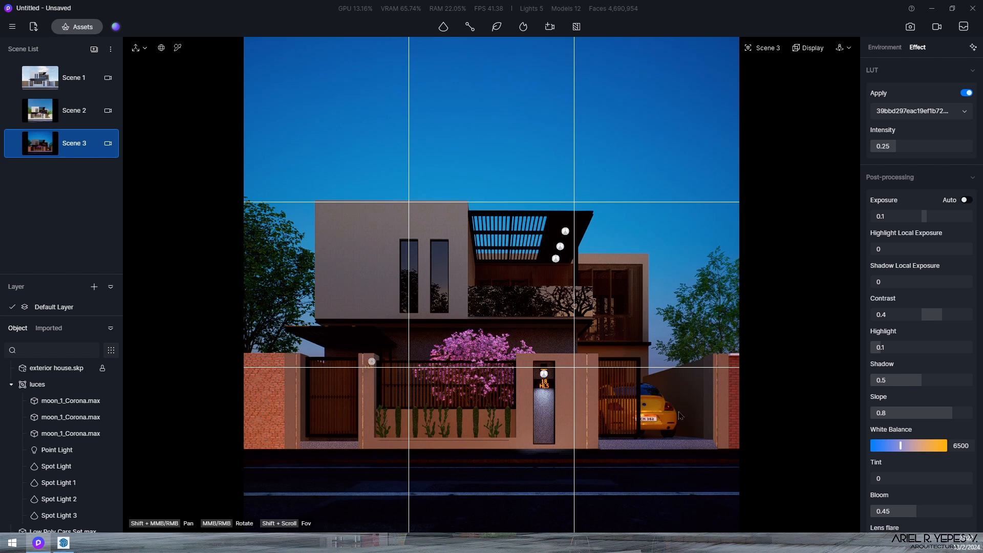
{"action": "left_click", "coordinate": [69, 107]}
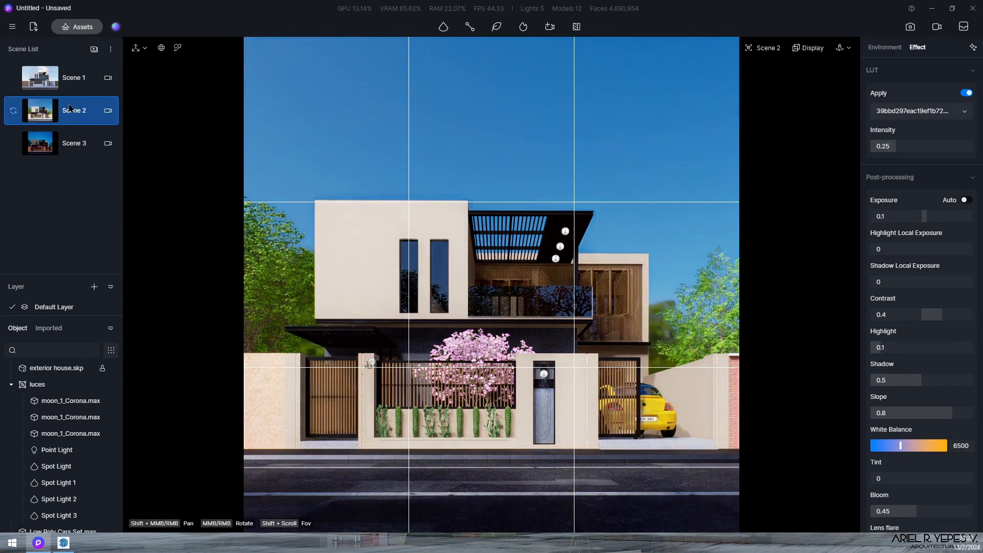
{"action": "left_click", "coordinate": [85, 142]}
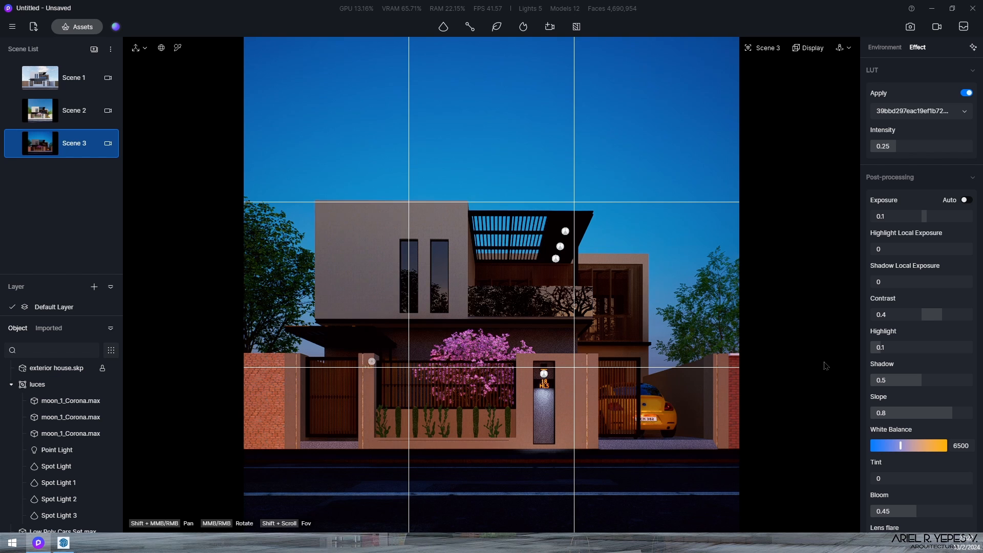
Step: Render Scene 3 as a still image at 1080 × 1080 with the original aspect ratio
{"action": "left_click", "coordinate": [909, 27]}
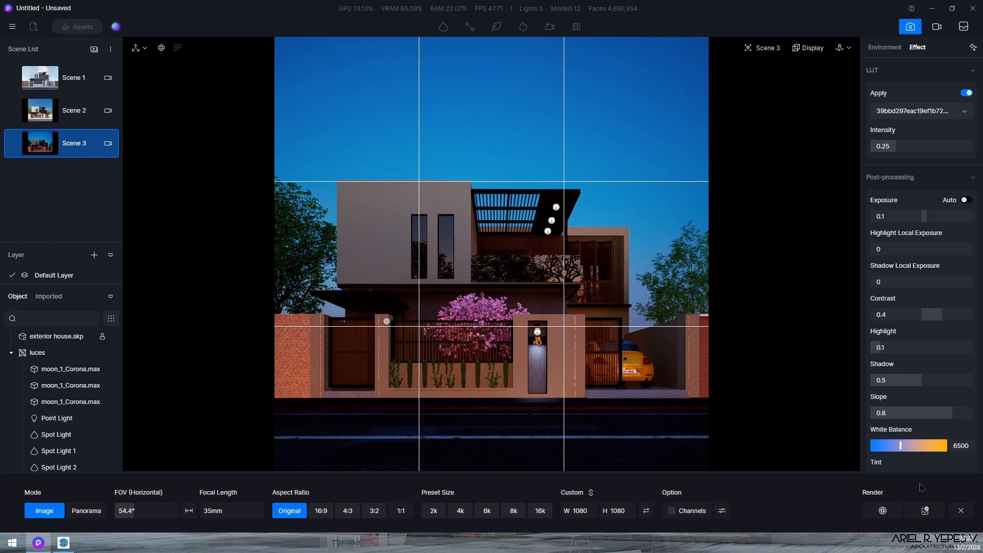
{"action": "left_click", "coordinate": [882, 510]}
{"action": "left_click", "coordinate": [757, 501]}
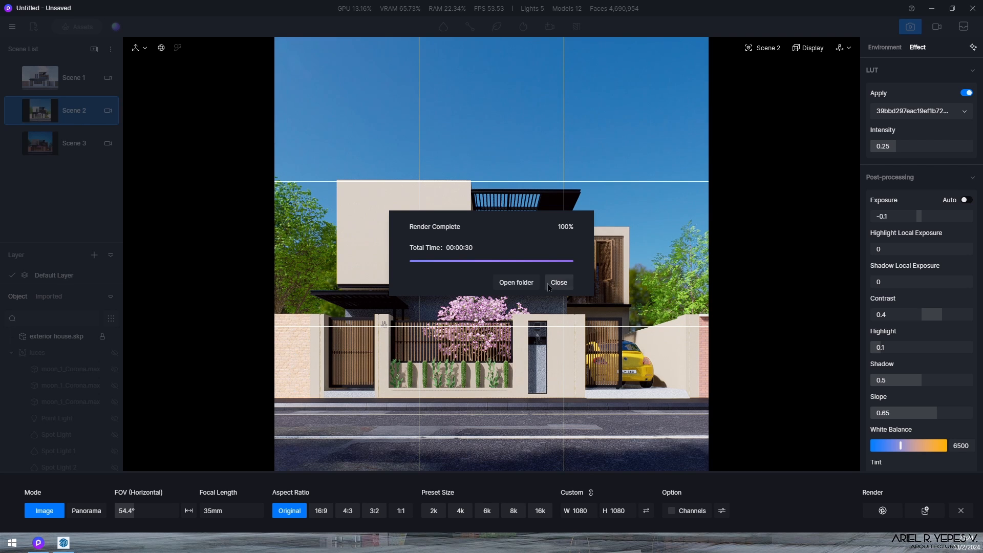
Step: Open the render output folder and view the daytime render D5_Image_20240213_212330.png
{"action": "left_click", "coordinate": [516, 282]}
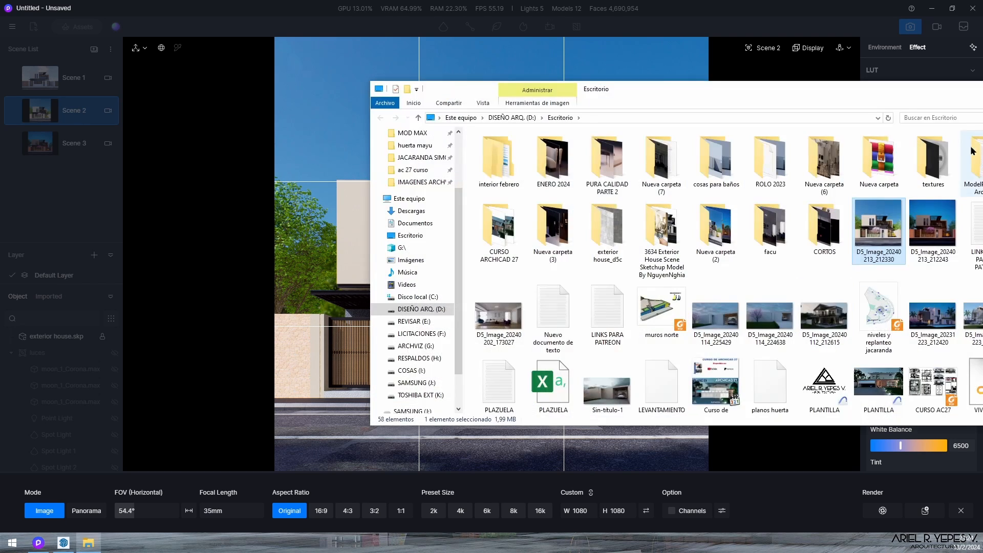
{"action": "left_click_drag", "start_coordinate": [880, 85], "coordinate": [880, 134]}
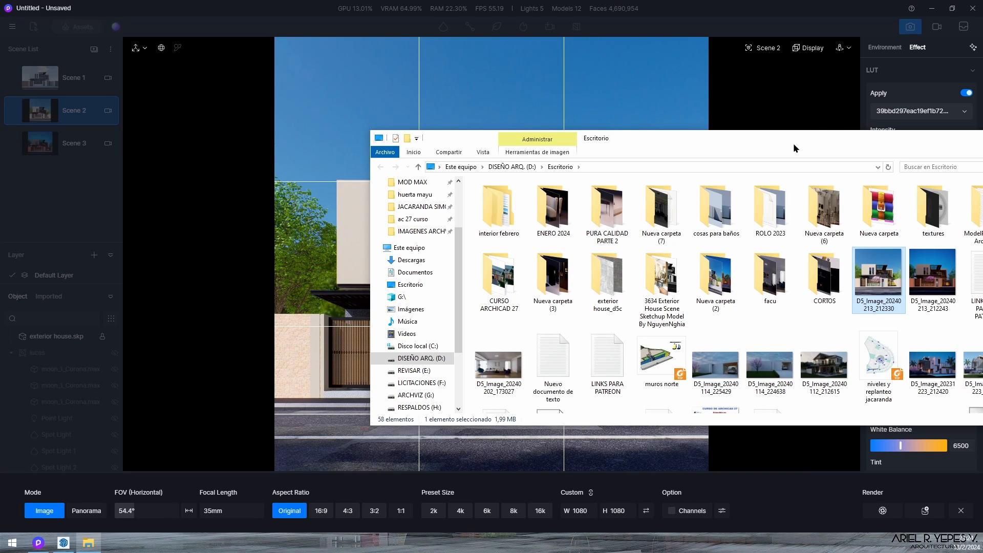
{"action": "left_click_drag", "start_coordinate": [794, 145], "coordinate": [982, 134]}
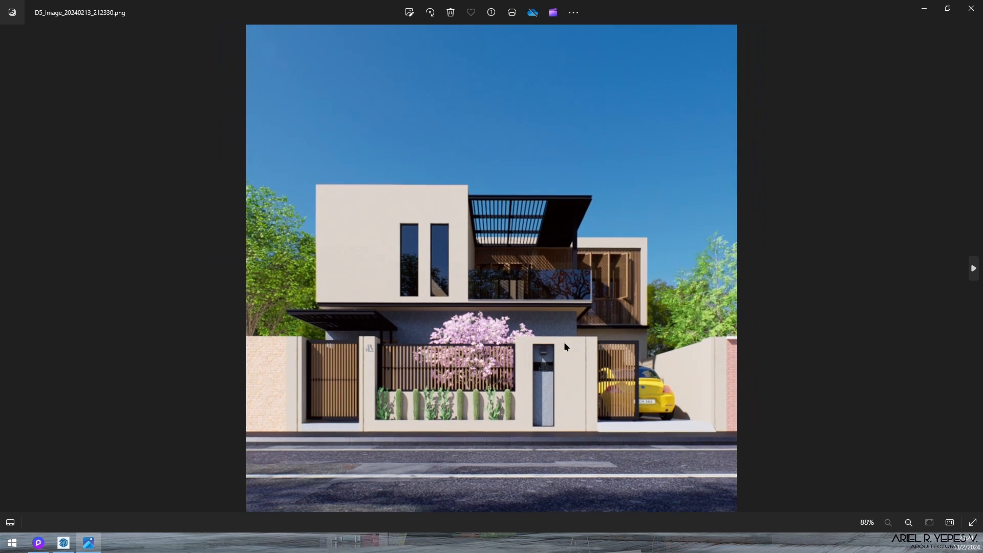
Step: Compare the dusk render D5_Image_20240213_212243.png with the daytime render and minimise the image viewer
{"action": "left_click", "coordinate": [974, 268]}
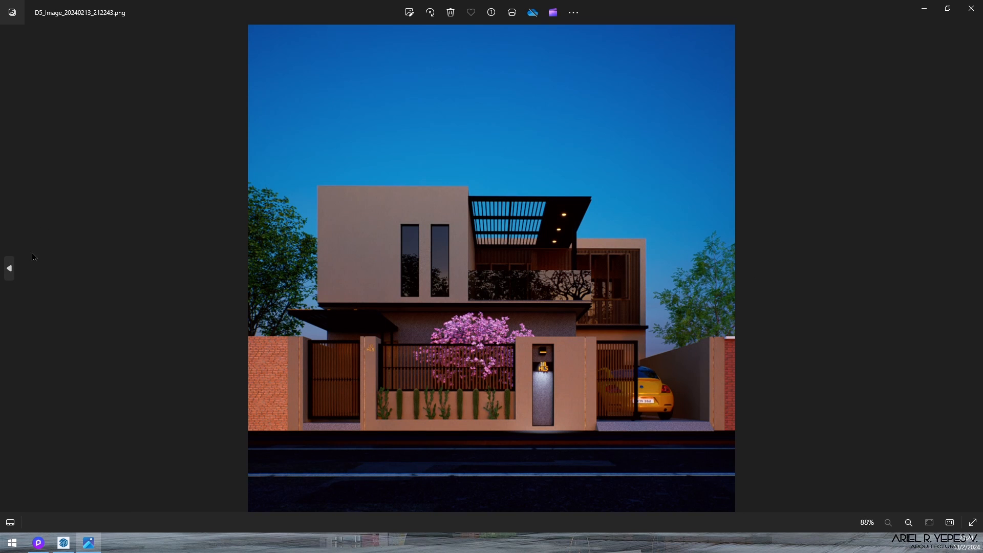
{"action": "left_click", "coordinate": [8, 269]}
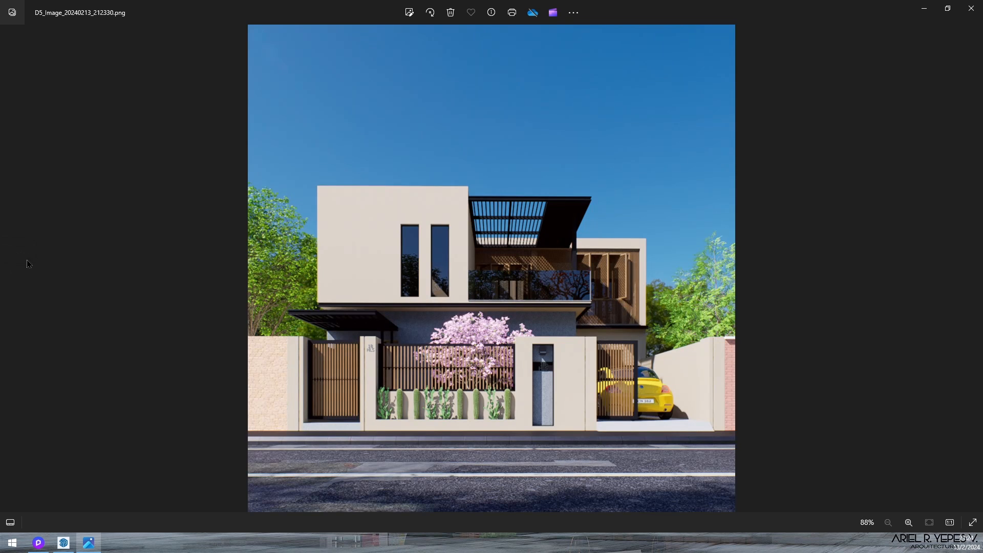
{"action": "left_click", "coordinate": [974, 267]}
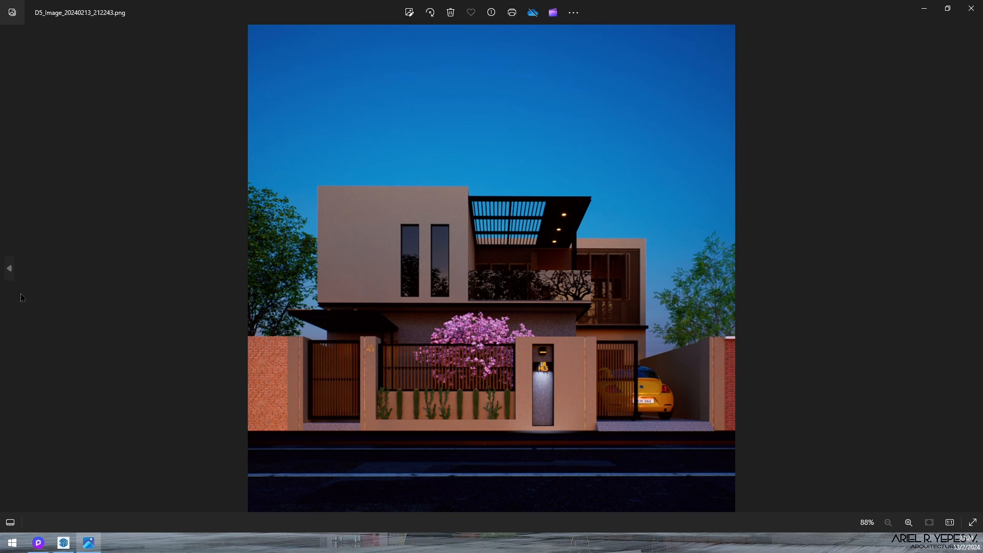
{"action": "left_click", "coordinate": [11, 271]}
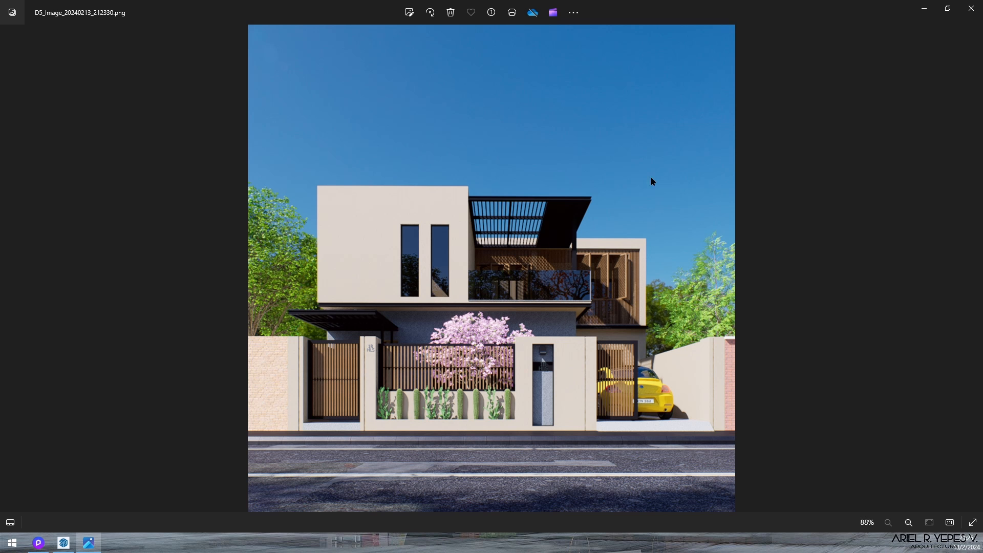
{"action": "left_click", "coordinate": [930, 11]}
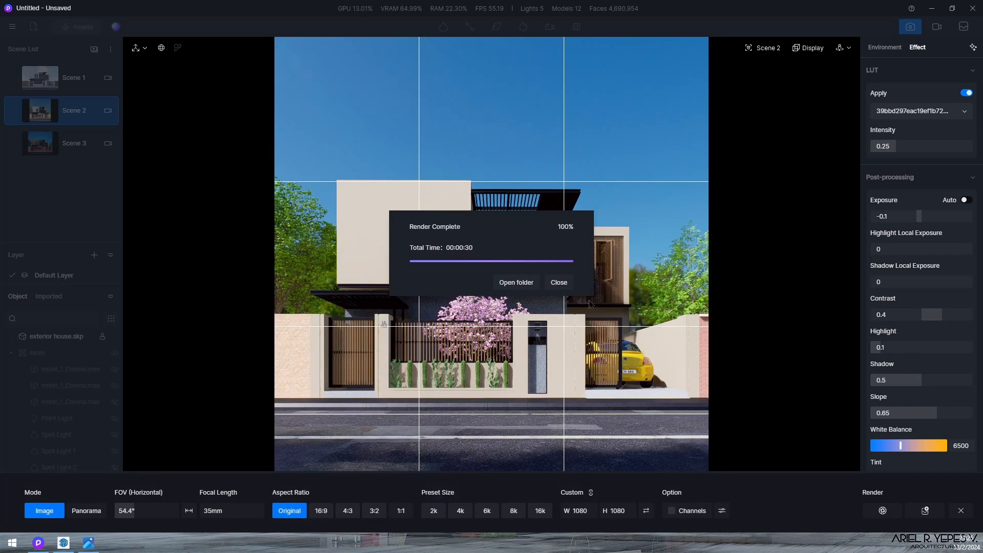
Step: Dismiss the finished render dialog, return to the Scene 3 view and review its post-processing settings
{"action": "left_click", "coordinate": [559, 284]}
{"action": "left_click", "coordinate": [74, 143]}
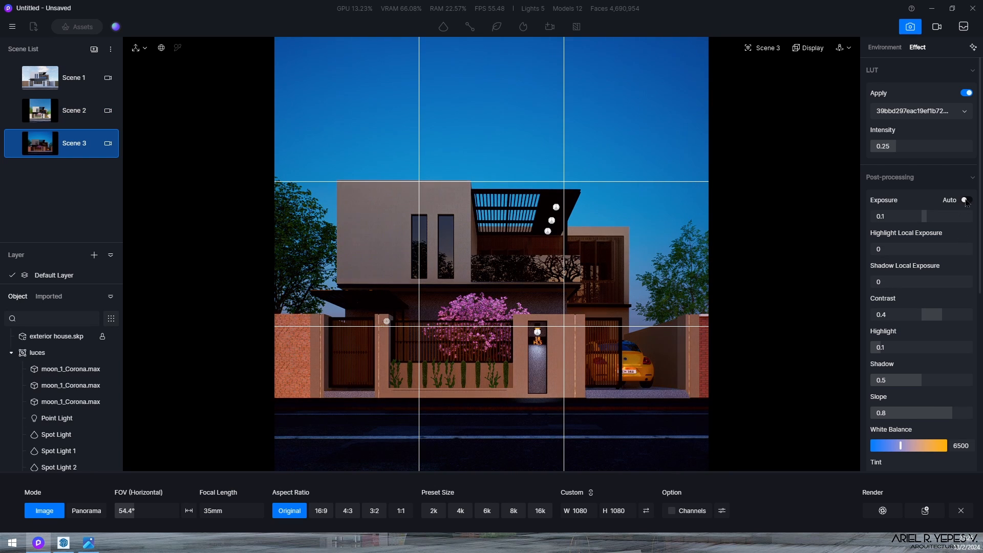
{"action": "scroll", "coordinate": [960, 359], "scroll_direction": "down", "scroll_amount": 6}
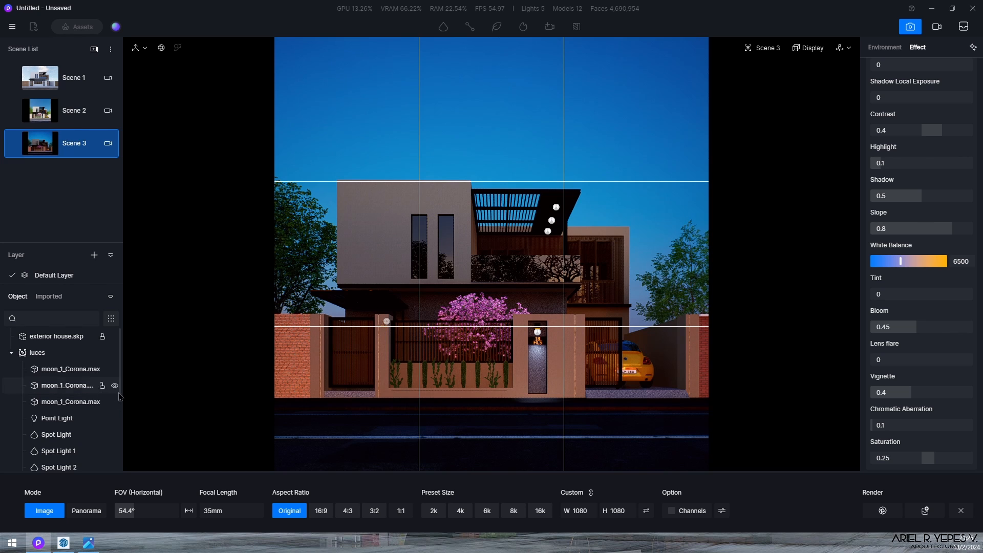
Step: Select the luces group in Scene 3 and toggle its visibility off and on to check its effect
{"action": "left_click", "coordinate": [556, 208]}
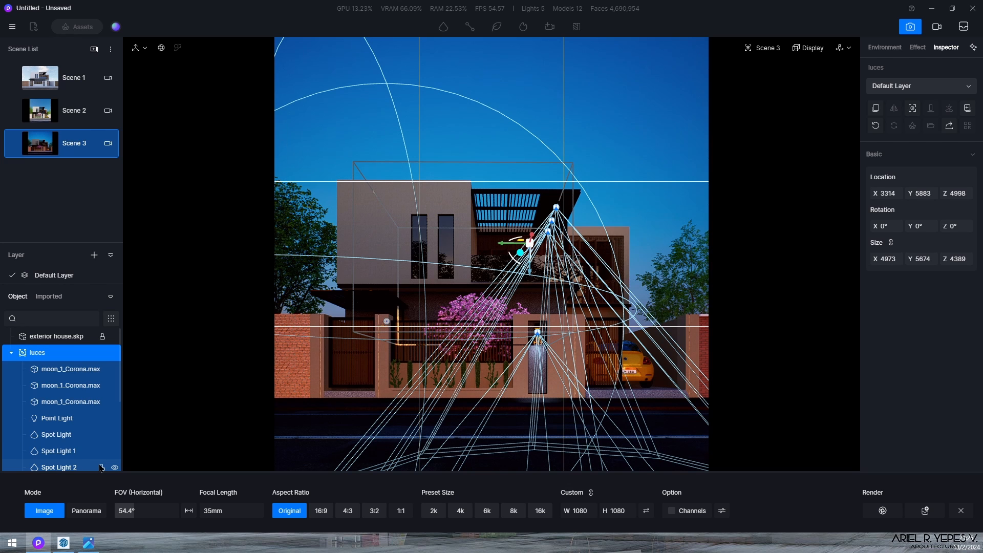
{"action": "left_click", "coordinate": [114, 353]}
{"action": "left_click", "coordinate": [114, 354]}
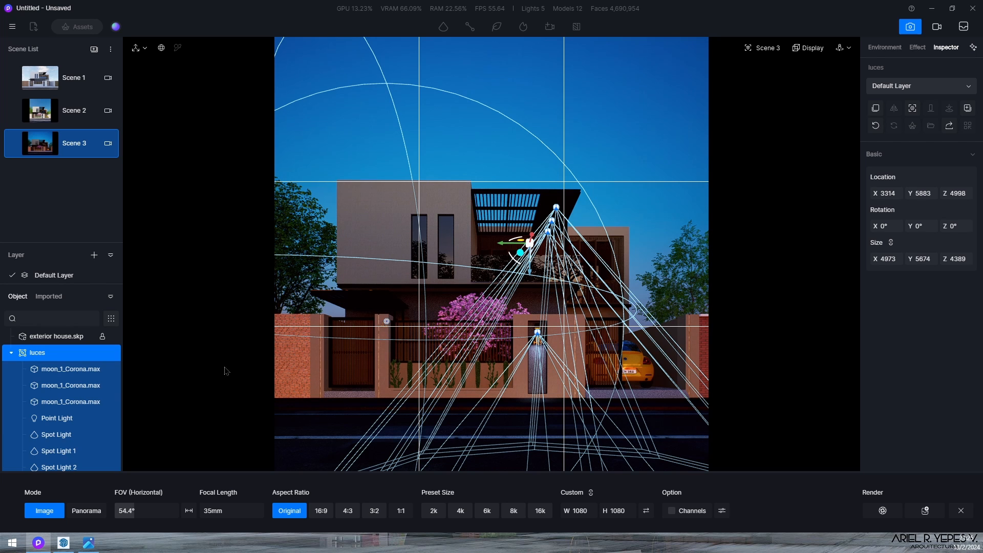
Step: Select Spot Light 1, Spot Light 2 and Spot Light 3 in the luces group and set their intensity to 100 lm
{"action": "scroll", "coordinate": [65, 433], "scroll_direction": "down", "scroll_amount": 2}
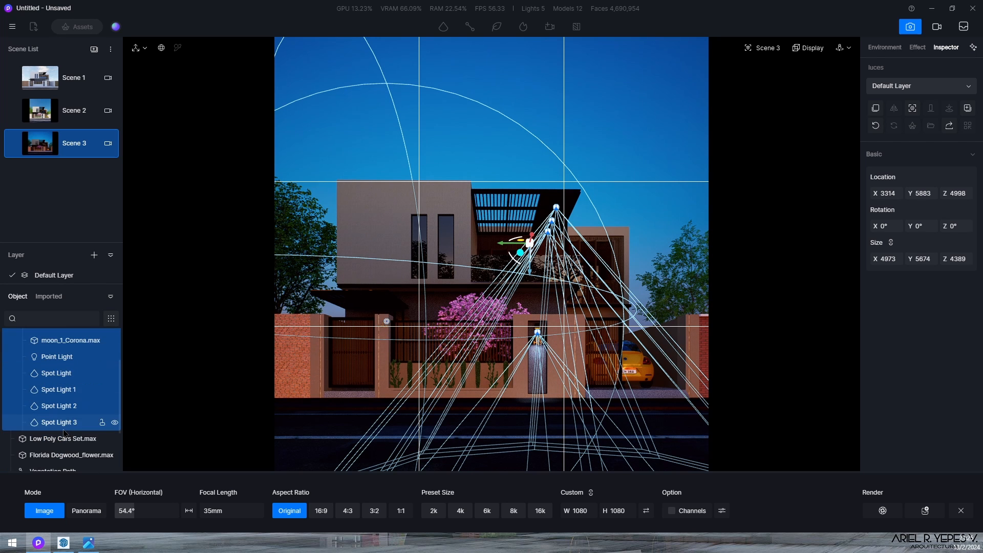
{"action": "left_click", "coordinate": [56, 391]}
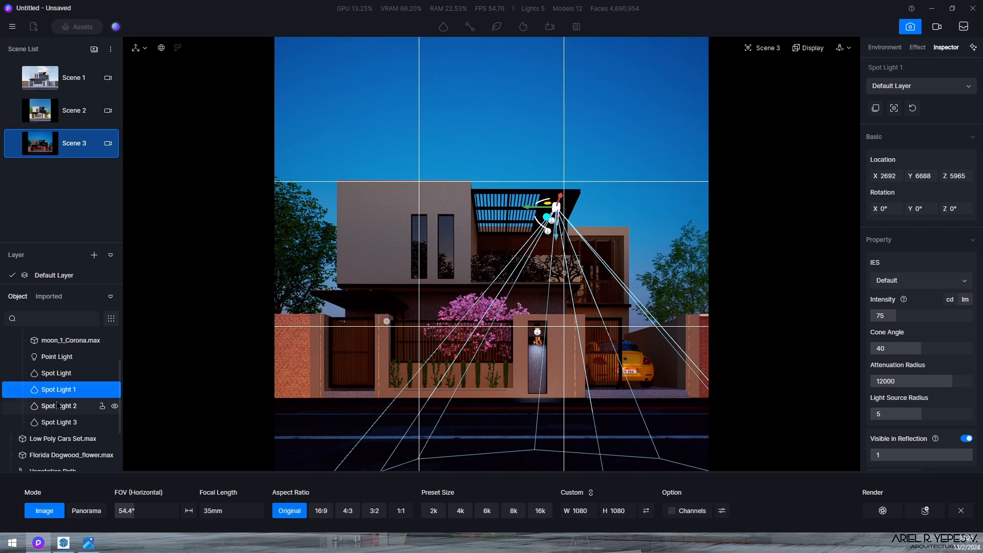
{"action": "left_click", "coordinate": [57, 406], "text": "ctrl"}
{"action": "left_click", "coordinate": [60, 423], "text": "ctrl"}
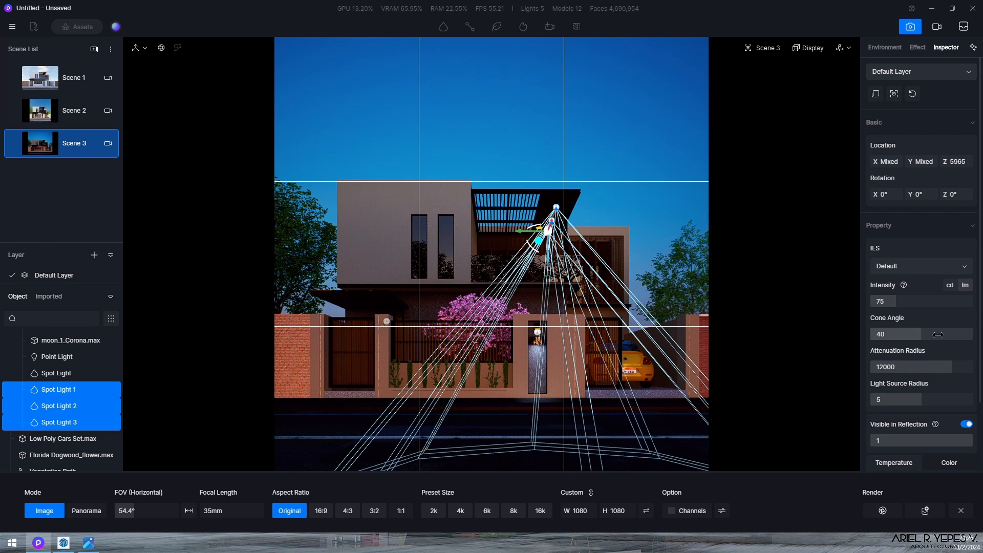
{"action": "left_click", "coordinate": [941, 301]}
{"action": "left_click_drag", "start_coordinate": [951, 310], "coordinate": [917, 321]}
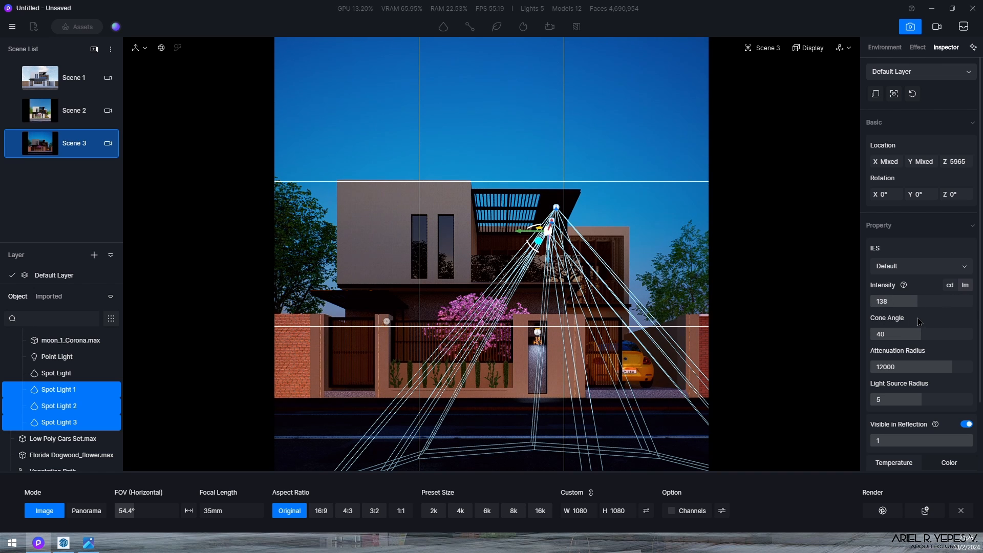
{"action": "left_click", "coordinate": [892, 302]}
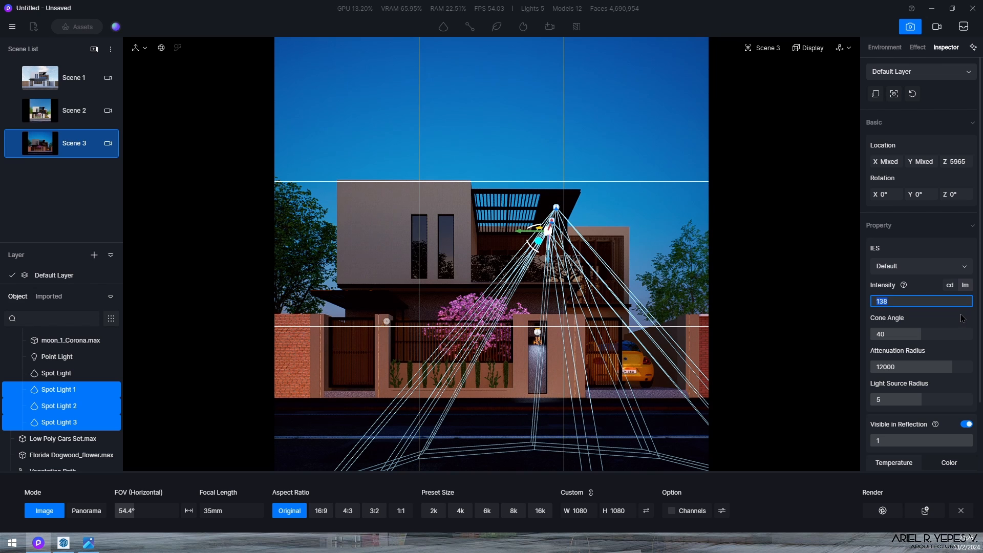
{"action": "type", "text": "100"}
{"action": "key", "text": "Return"}
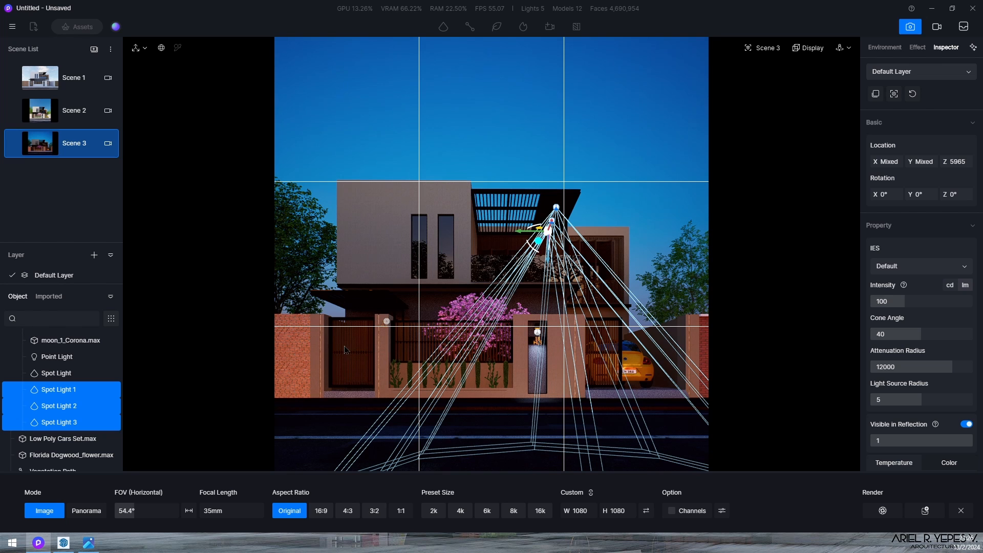
Step: Set the post-processing chromatic aberration to 0 and the highlight local exposure to 0.36
{"action": "left_click", "coordinate": [917, 47]}
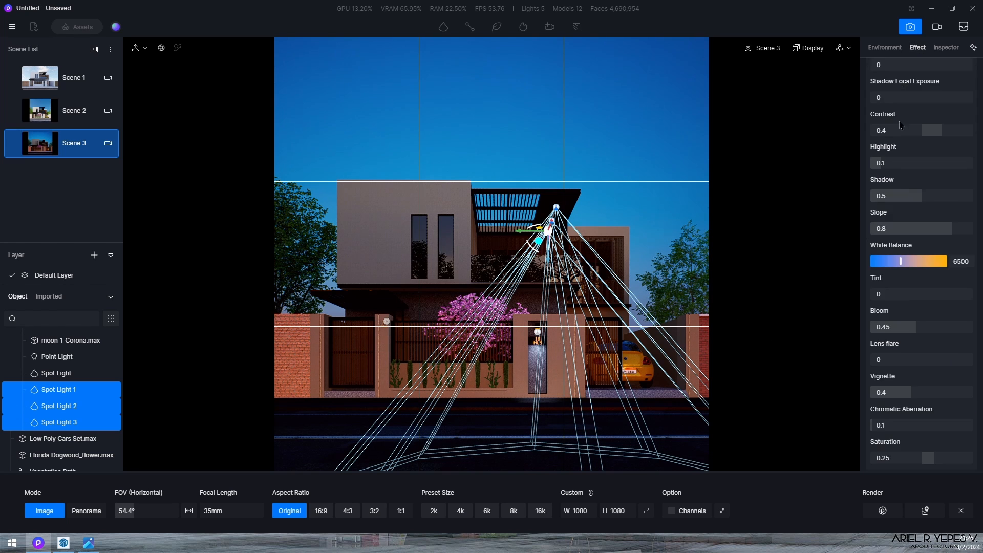
{"action": "scroll", "coordinate": [939, 362], "scroll_direction": "down", "scroll_amount": 2}
{"action": "scroll", "coordinate": [938, 362], "scroll_direction": "down", "scroll_amount": 1}
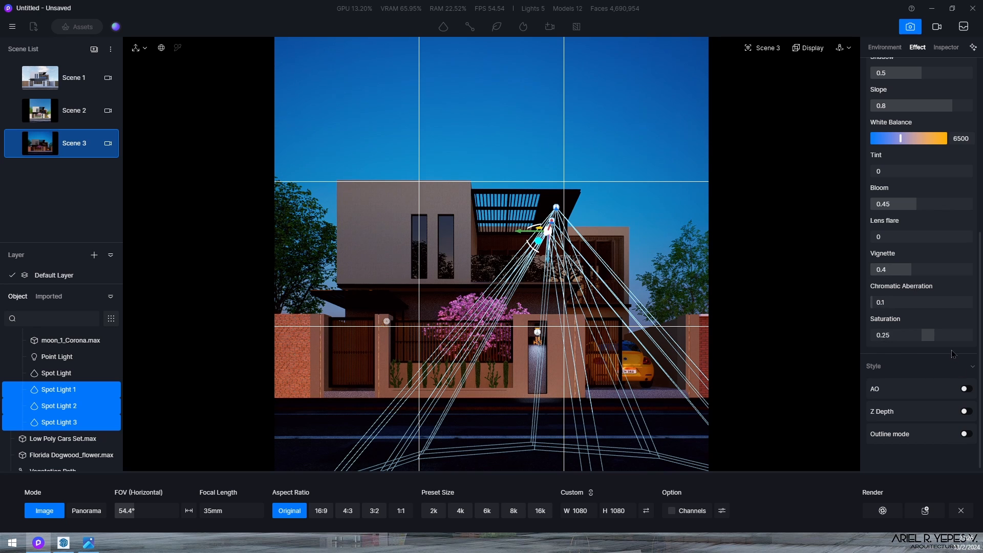
{"action": "left_click_drag", "start_coordinate": [893, 302], "coordinate": [873, 302]}
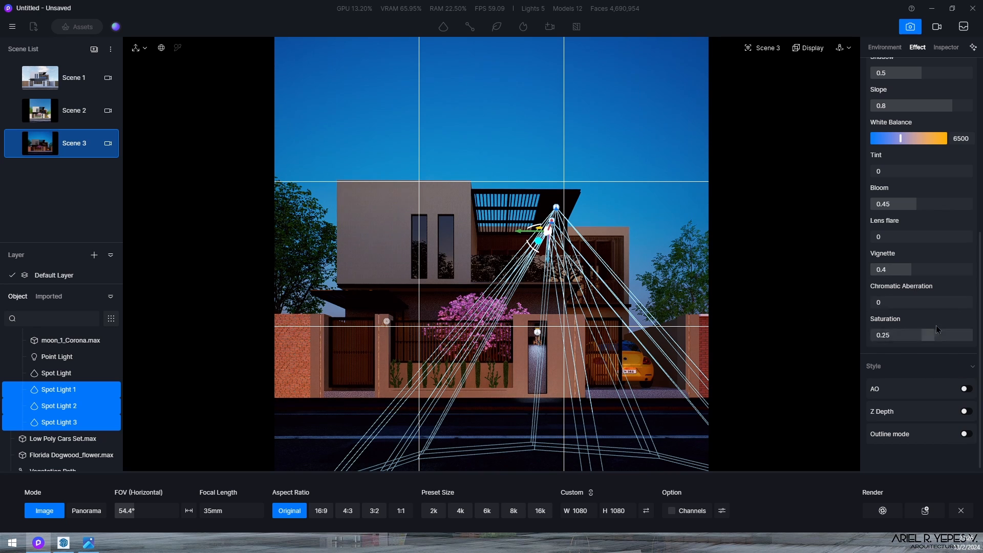
{"action": "scroll", "coordinate": [930, 328], "scroll_direction": "up", "scroll_amount": 2}
{"action": "scroll", "coordinate": [930, 327], "scroll_direction": "up", "scroll_amount": 3}
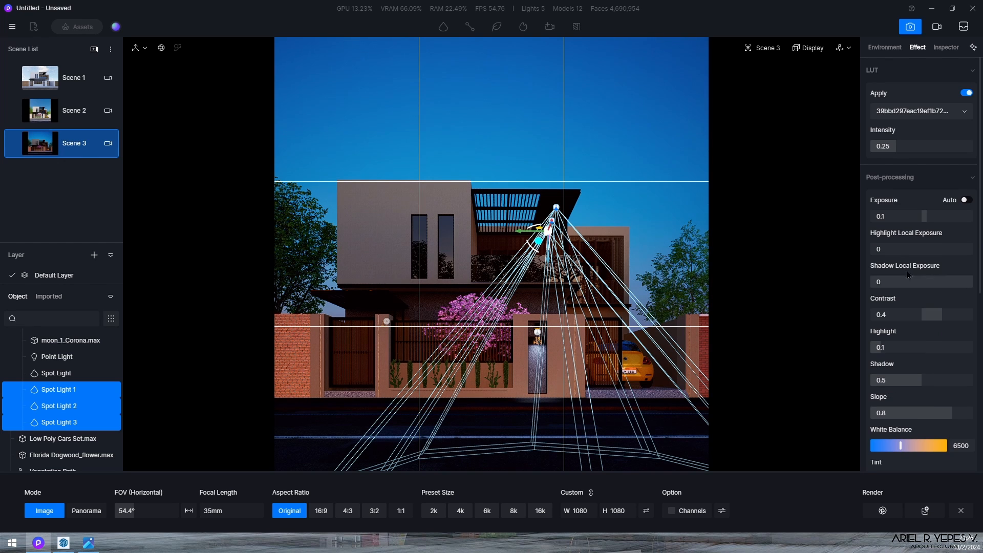
{"action": "left_click_drag", "start_coordinate": [881, 250], "coordinate": [907, 260]}
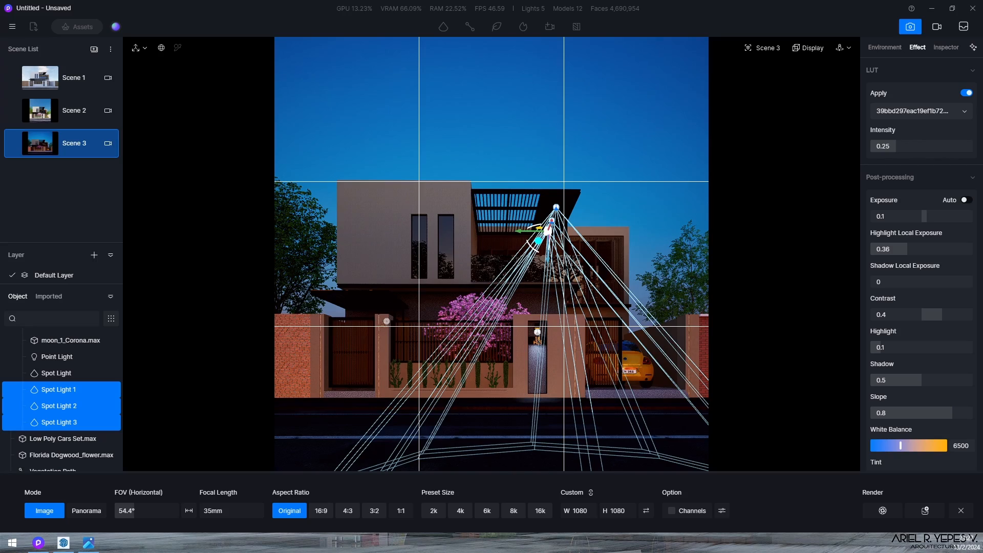
Step: Lower the three selected spot lights beneath the upper roof canopy to a Z location of 5945 and return to Scene 3
{"action": "scroll", "coordinate": [607, 387], "scroll_direction": "up", "scroll_amount": 5}
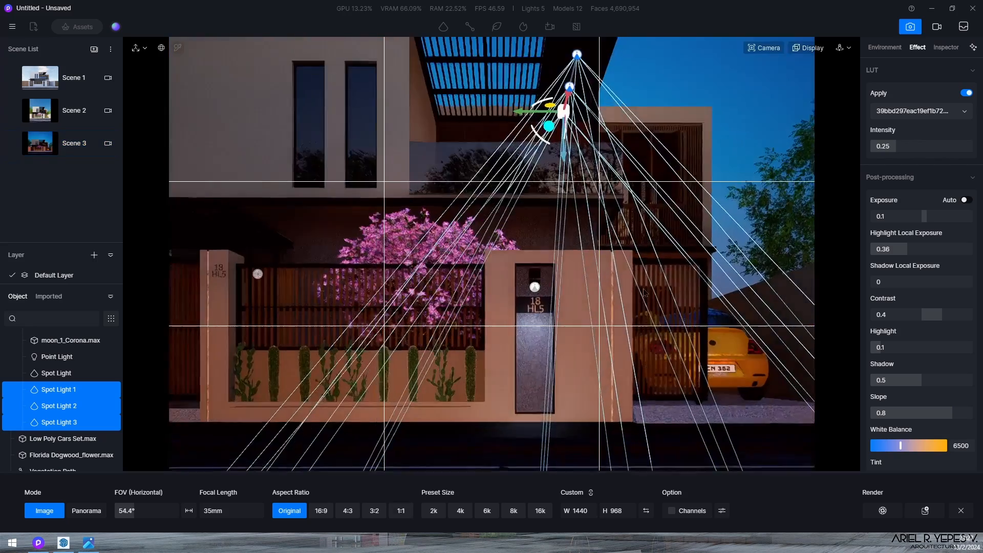
{"action": "middle_click_drag", "start_coordinate": [607, 387], "coordinate": [394, 342]}
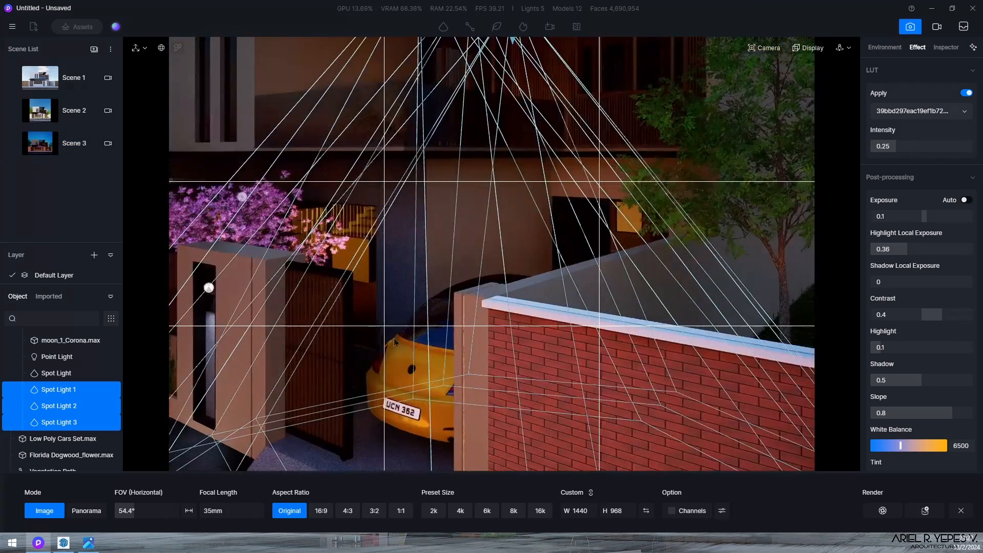
{"action": "scroll", "coordinate": [395, 338], "scroll_direction": "down", "scroll_amount": 5}
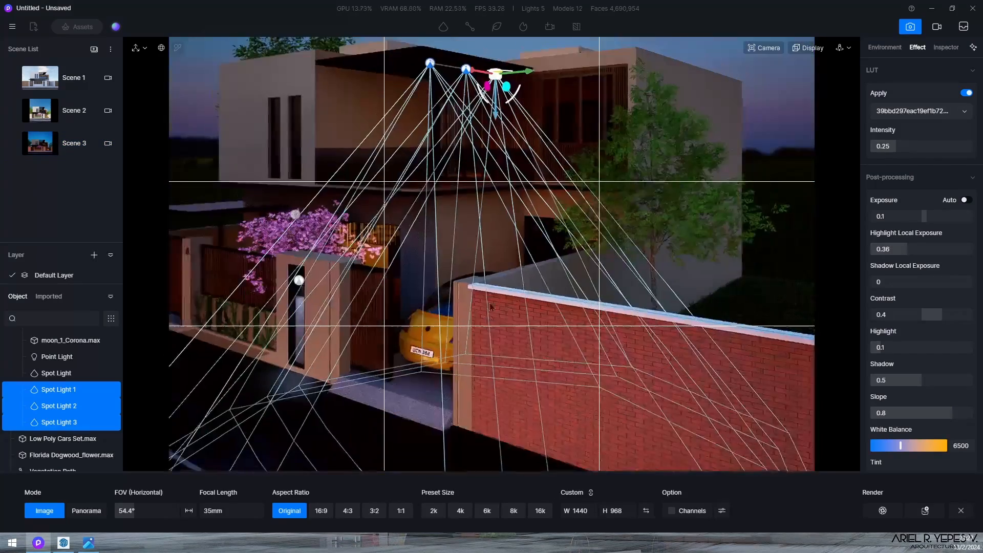
{"action": "scroll", "coordinate": [475, 70], "scroll_direction": "up", "scroll_amount": 2}
{"action": "scroll", "coordinate": [475, 70], "scroll_direction": "up", "scroll_amount": 4}
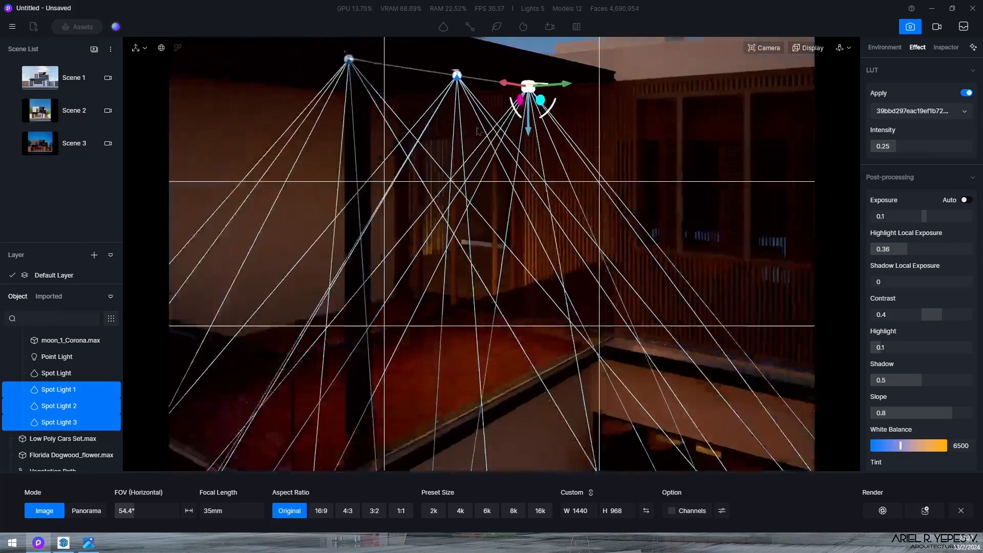
{"action": "left_click_drag", "start_coordinate": [551, 109], "coordinate": [547, 112]}
{"action": "scroll", "coordinate": [652, 146], "scroll_direction": "down", "scroll_amount": 3}
{"action": "scroll", "coordinate": [652, 150], "scroll_direction": "down", "scroll_amount": 5}
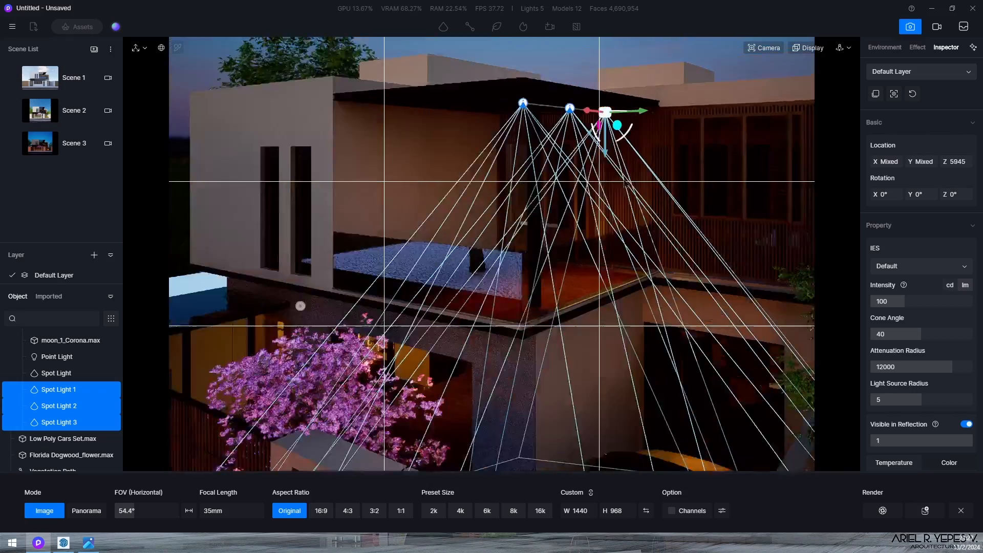
{"action": "middle_click_drag", "start_coordinate": [526, 244], "coordinate": [671, 347]}
{"action": "scroll", "coordinate": [670, 347], "scroll_direction": "down", "scroll_amount": 6}
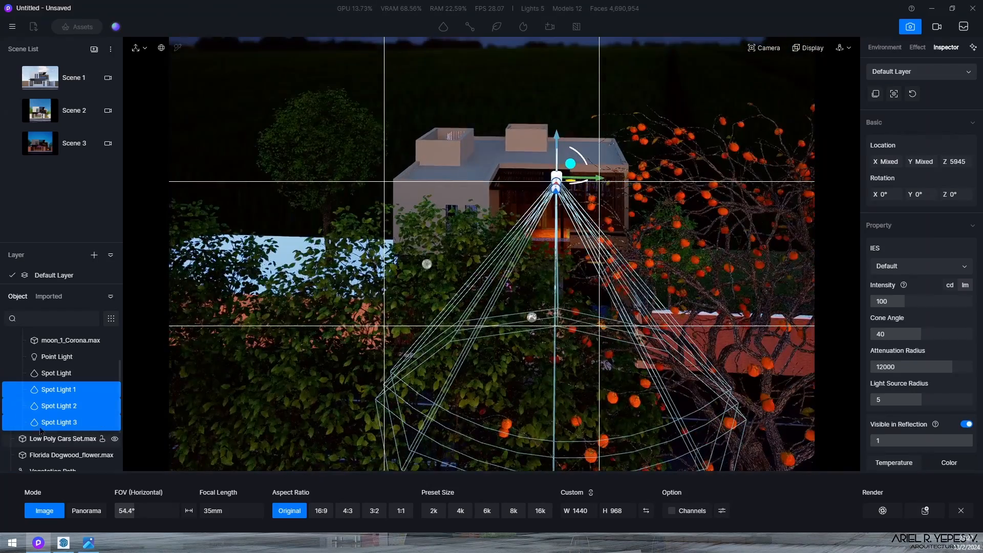
{"action": "left_click", "coordinate": [76, 141]}
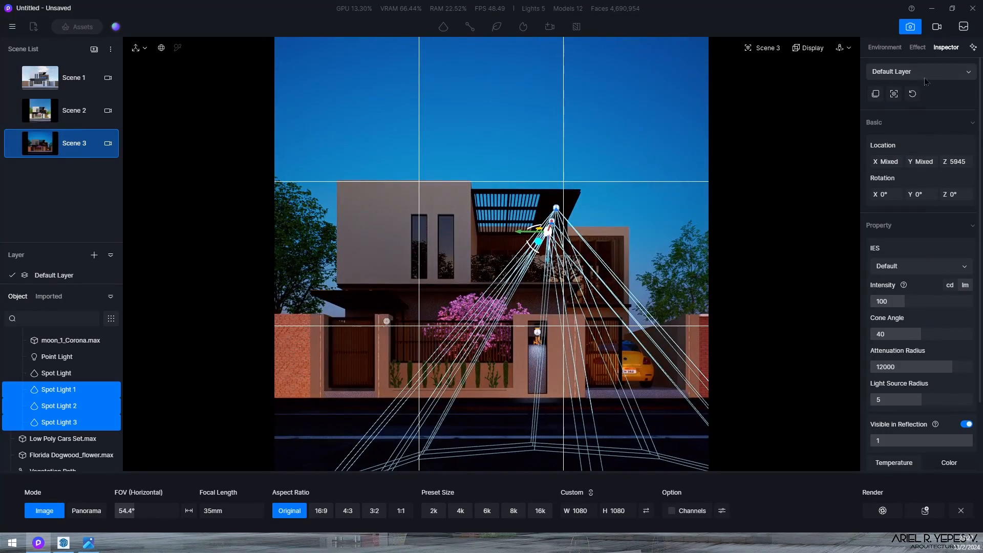
Step: Set the HDRI sky's background brightness to 0.03 and its skylight to 0.4
{"action": "left_click", "coordinate": [884, 47]}
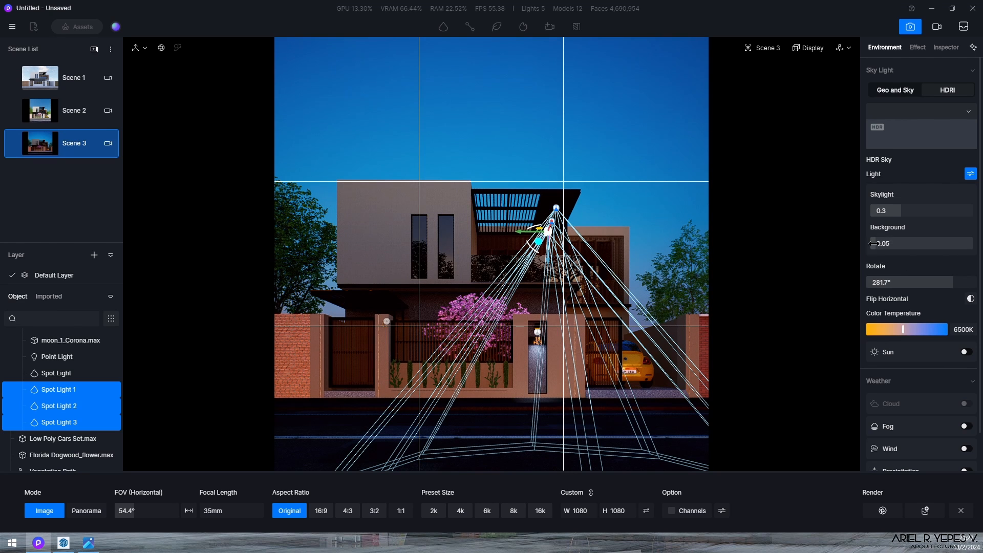
{"action": "left_click_drag", "start_coordinate": [876, 247], "coordinate": [875, 255]}
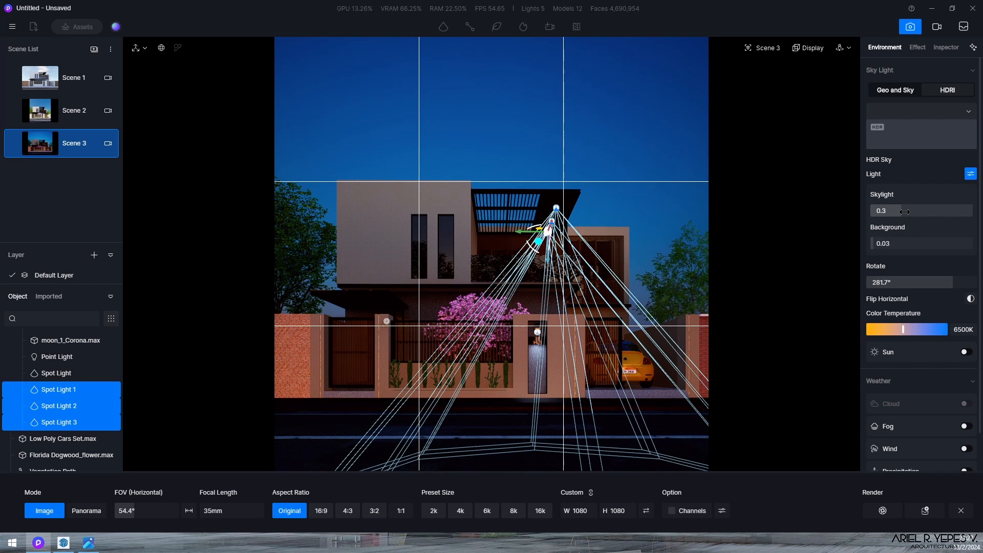
{"action": "left_click_drag", "start_coordinate": [904, 211], "coordinate": [911, 214]}
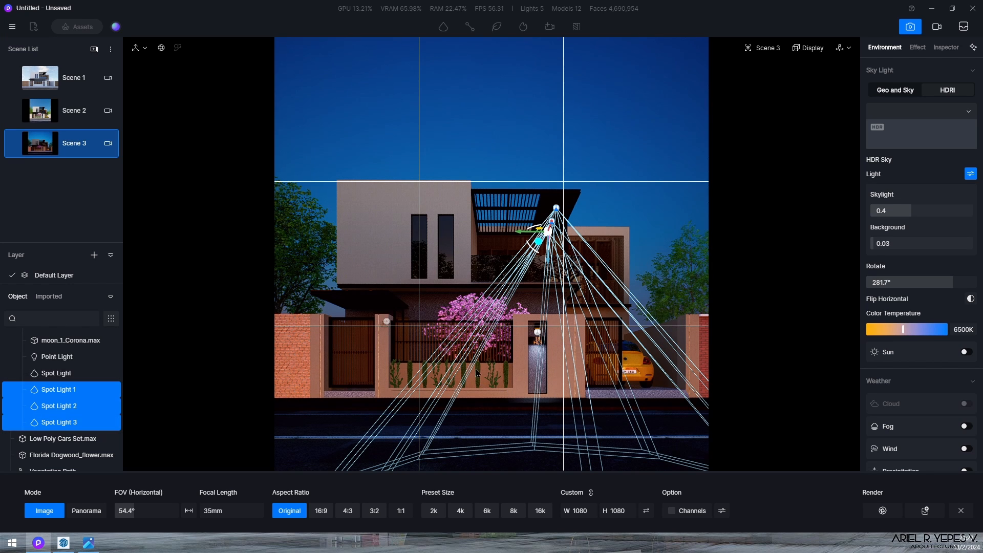
Step: Set the cactus Vegetation Path behind the front wall to random size 0.35 and size 1.01
{"action": "left_click", "coordinate": [509, 370]}
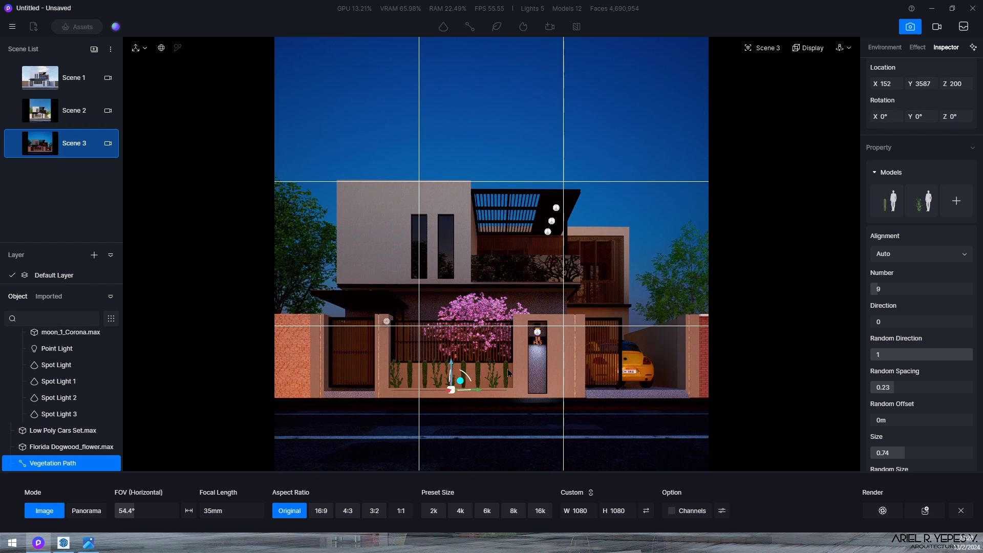
{"action": "scroll", "coordinate": [936, 409], "scroll_direction": "down", "scroll_amount": 3}
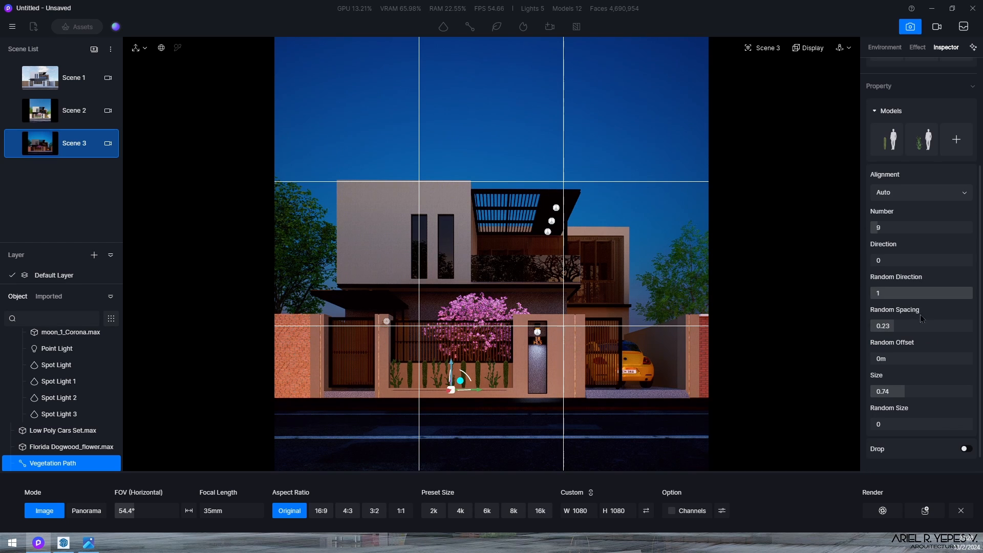
{"action": "scroll", "coordinate": [906, 348], "scroll_direction": "down", "scroll_amount": 1}
{"action": "left_click_drag", "start_coordinate": [882, 404], "coordinate": [907, 404]}
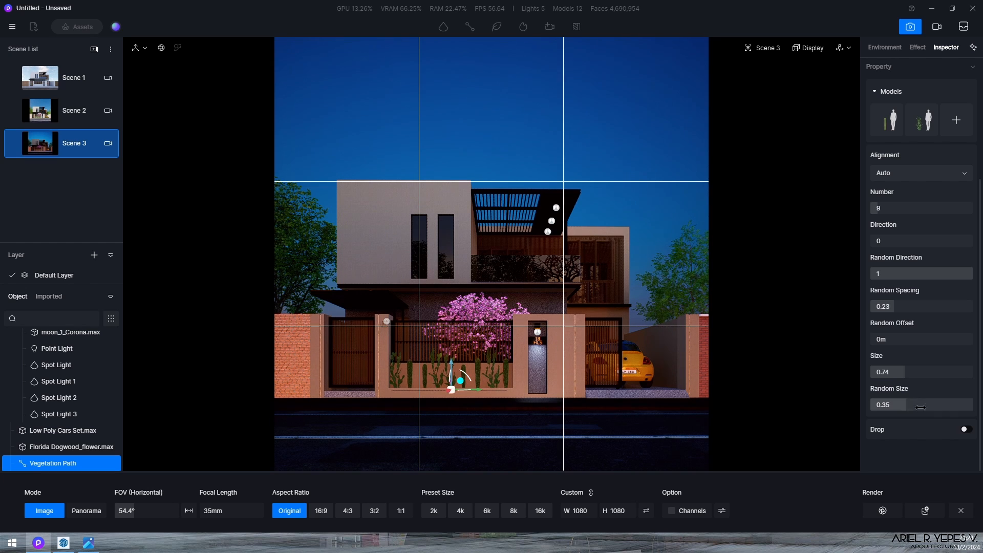
{"action": "left_click_drag", "start_coordinate": [905, 372], "coordinate": [913, 373]}
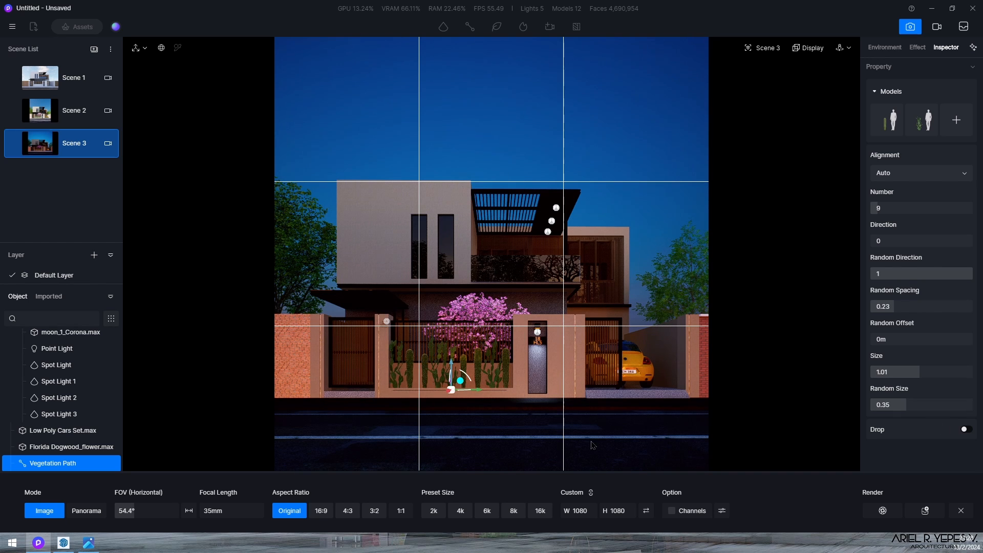
Step: Leave image mode, pick the material of the vertical strip in the front wall and remove its base colour map to leave plain white
{"action": "scroll", "coordinate": [696, 405], "scroll_direction": "up", "scroll_amount": 10}
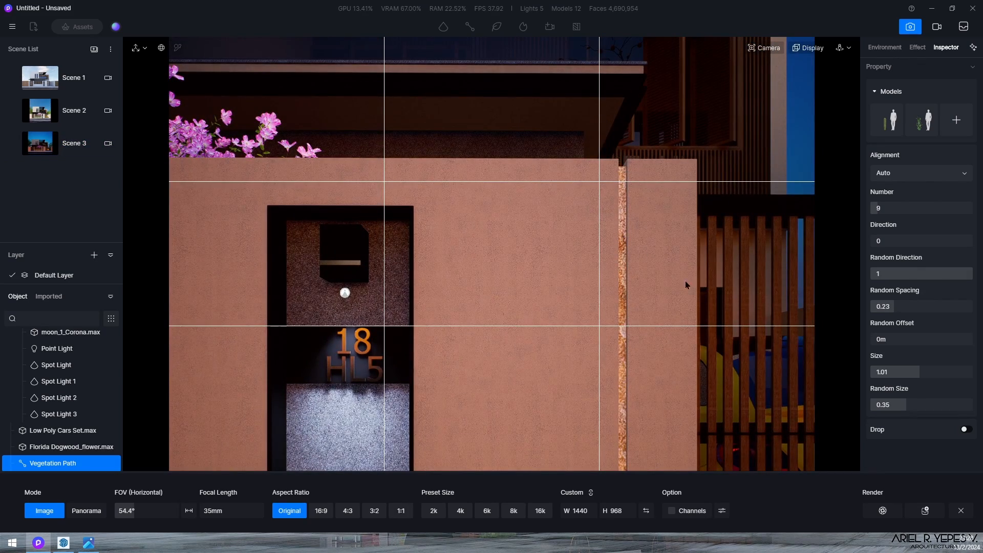
{"action": "left_click", "coordinate": [961, 511]}
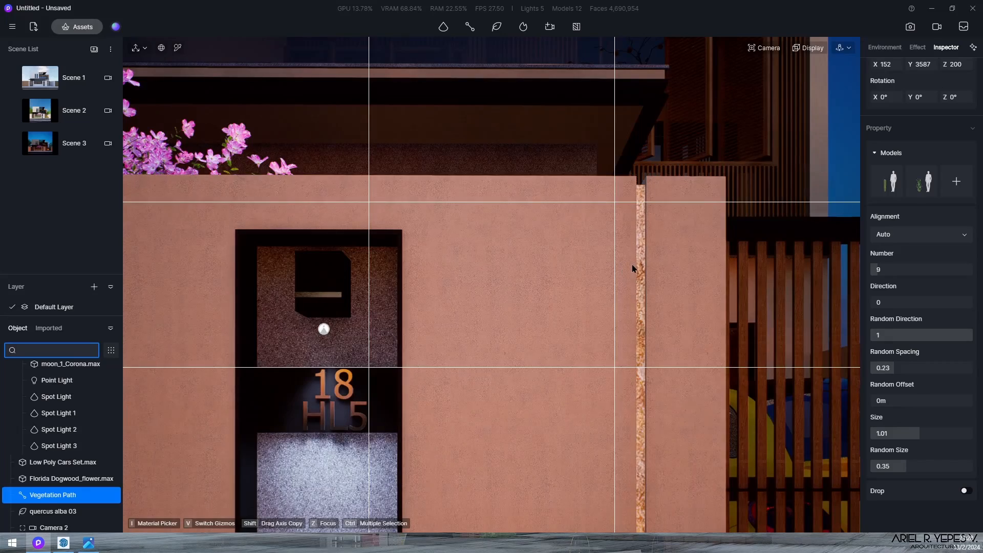
{"action": "type", "text": "i"}
{"action": "left_click", "coordinate": [643, 260]}
{"action": "key", "text": "Escape"}
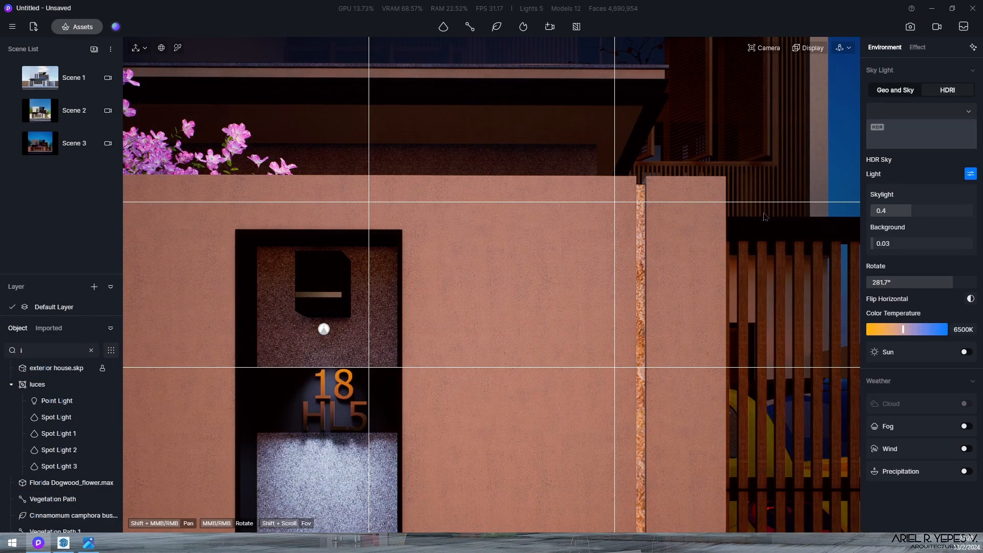
{"action": "left_click", "coordinate": [642, 281]}
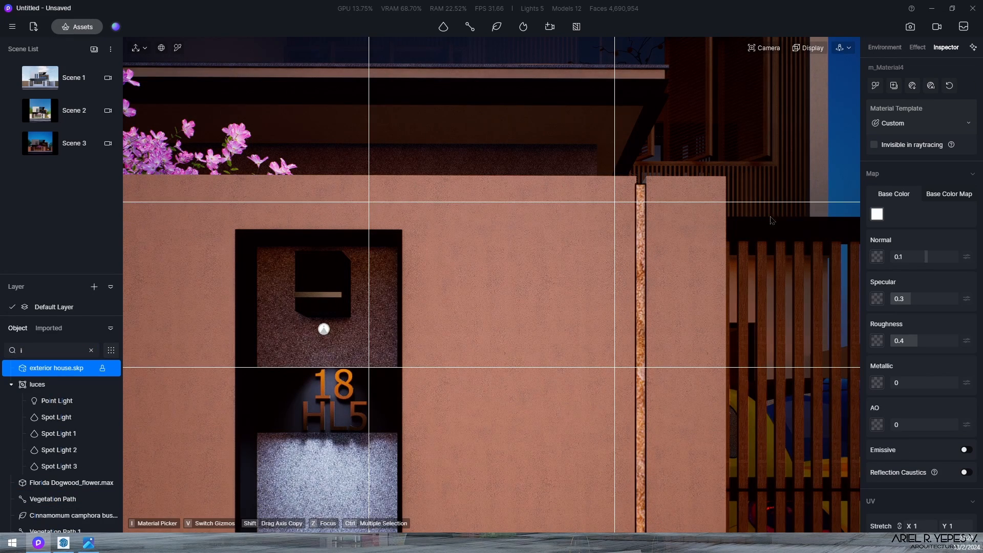
{"action": "left_click", "coordinate": [949, 193]}
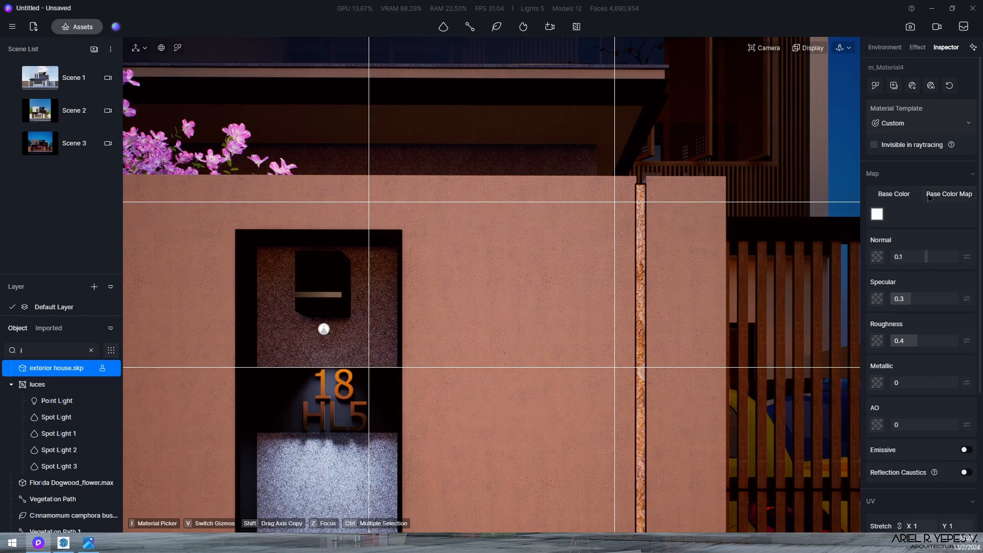
{"action": "left_click", "coordinate": [878, 217]}
{"action": "left_click", "coordinate": [892, 319]}
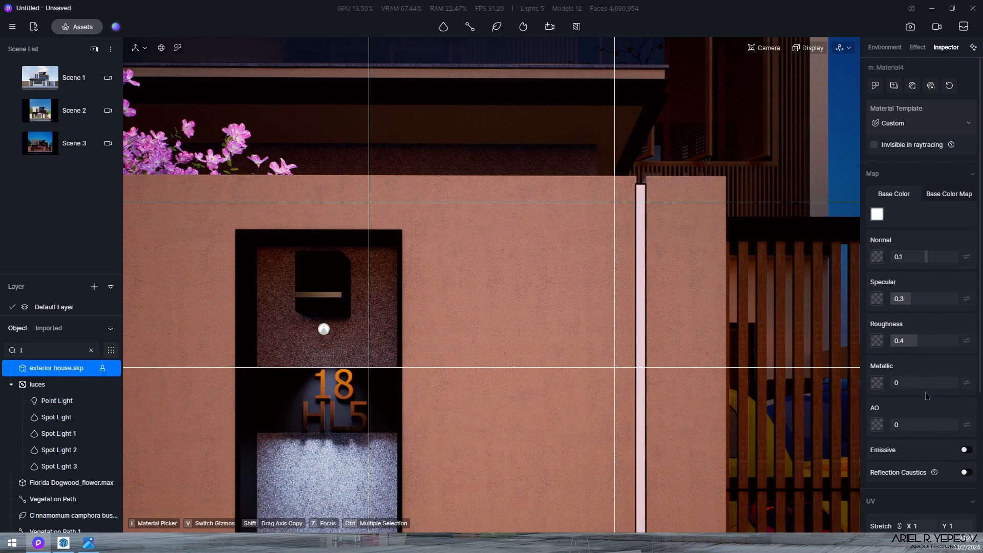
Step: Make the vertical wall strip material emissive and return to Scene 3
{"action": "scroll", "coordinate": [925, 392], "scroll_direction": "down", "scroll_amount": 2}
{"action": "left_click", "coordinate": [966, 327]}
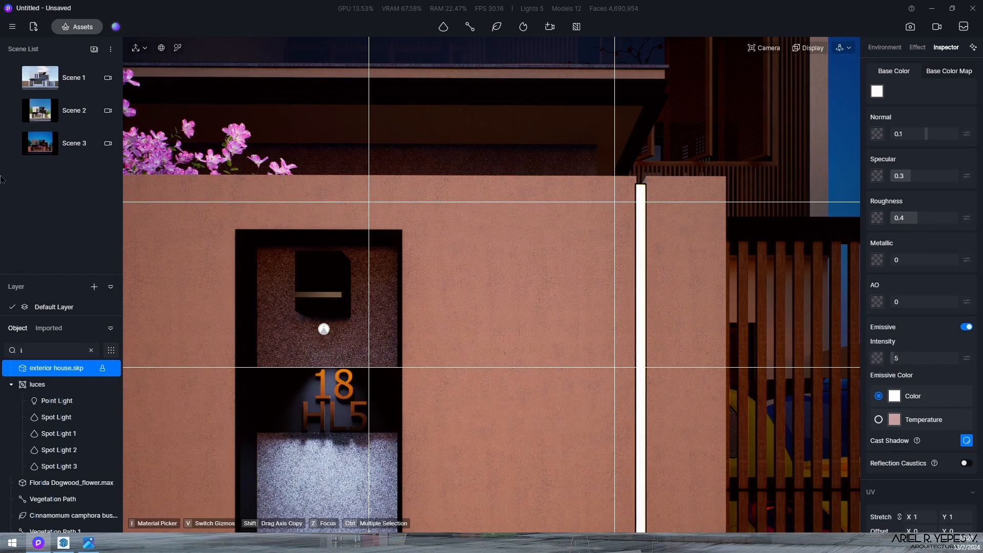
{"action": "left_click", "coordinate": [71, 145]}
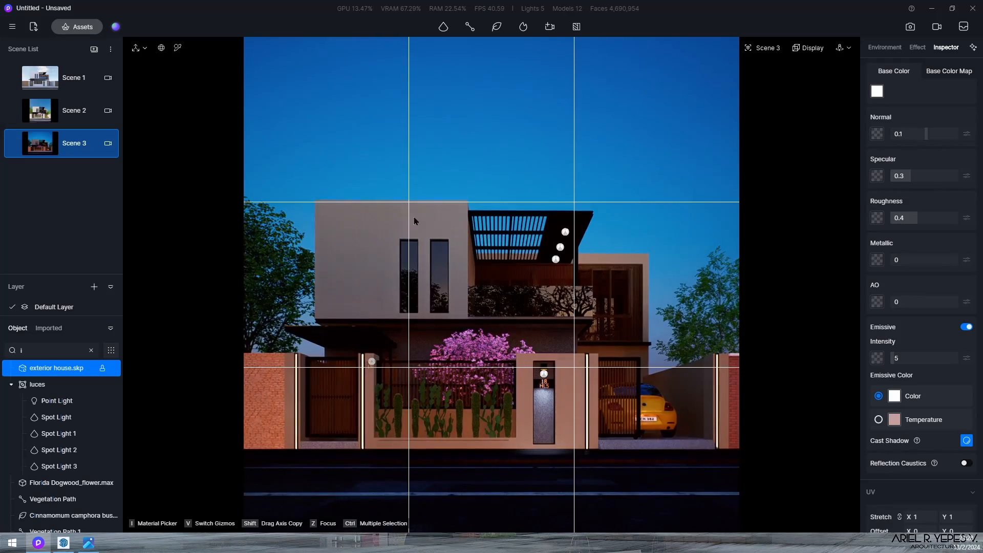
{"action": "right_click_drag", "start_coordinate": [636, 301], "coordinate": [485, 399]}
{"action": "scroll", "coordinate": [518, 202], "scroll_direction": "up", "scroll_amount": 5}
{"action": "right_click_drag", "start_coordinate": [562, 279], "coordinate": [233, 256]}
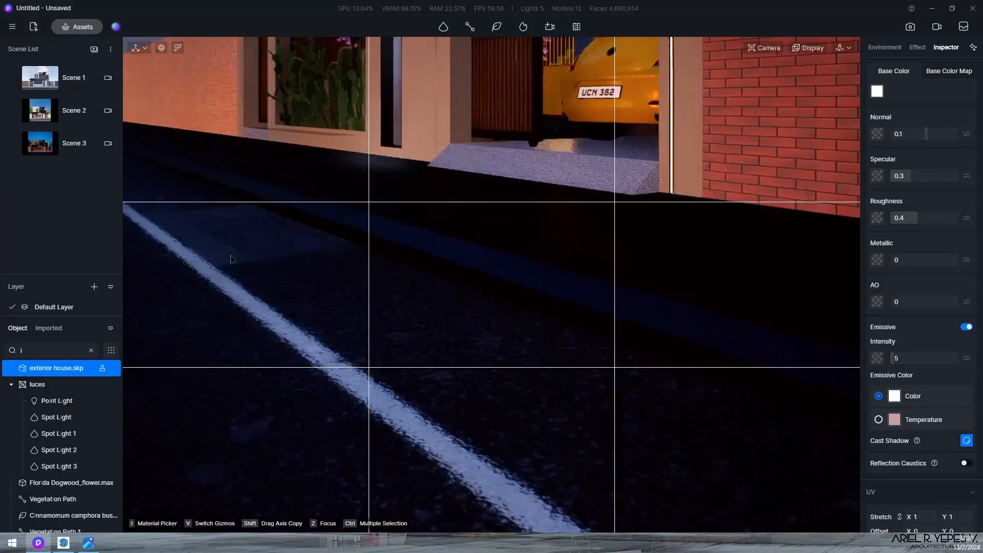
{"action": "scroll", "coordinate": [571, 357], "scroll_direction": "down", "scroll_amount": 8}
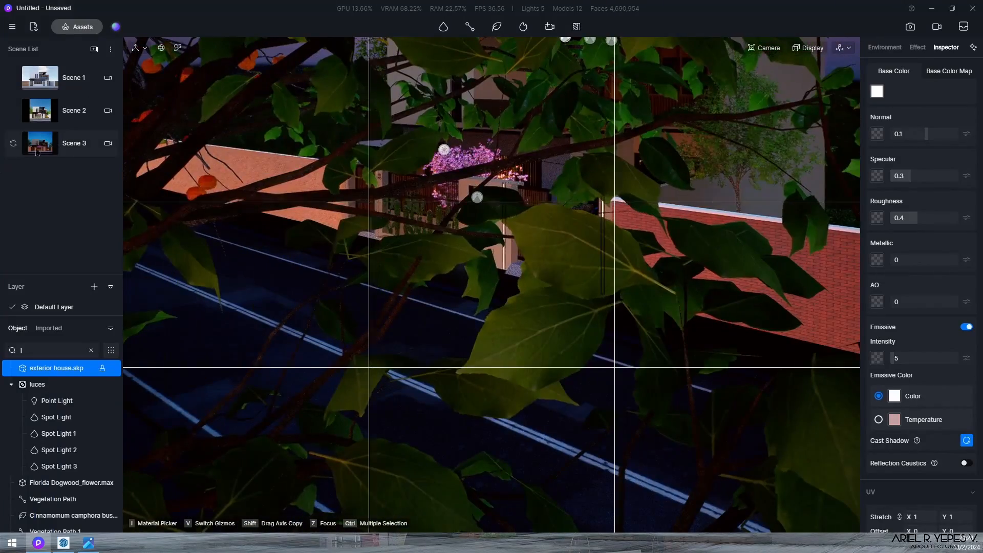
{"action": "left_click", "coordinate": [74, 143]}
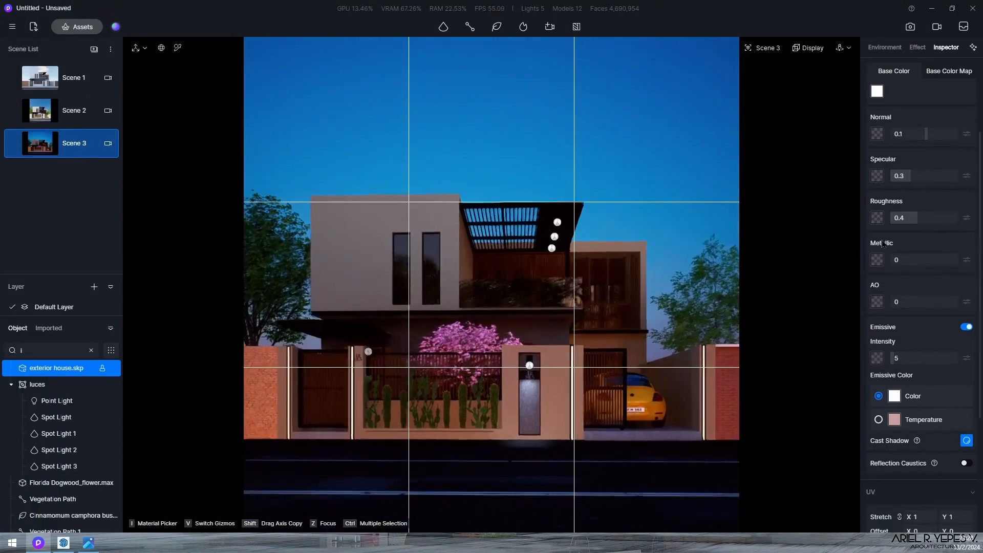
Step: Set the HDRI sky's rotation to 250°
{"action": "left_click", "coordinate": [883, 48]}
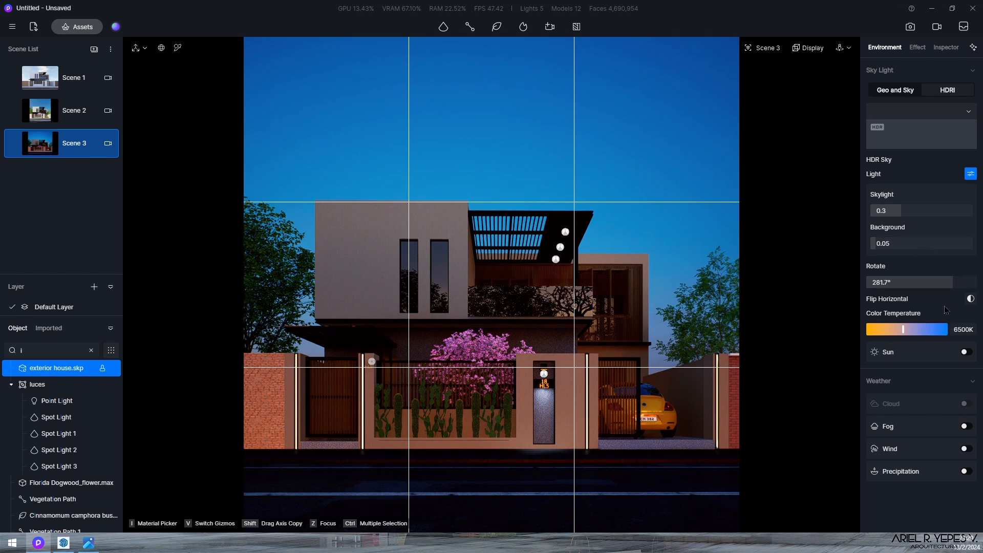
{"action": "mouse_move", "coordinate": [958, 287]}
{"action": "left_mouse_down"}
{"action": "mouse_move", "coordinate": [943, 289]}
{"action": "mouse_move", "coordinate": [968, 294]}
{"action": "mouse_move", "coordinate": [880, 283]}
{"action": "mouse_move", "coordinate": [947, 278]}
{"action": "left_mouse_up"}
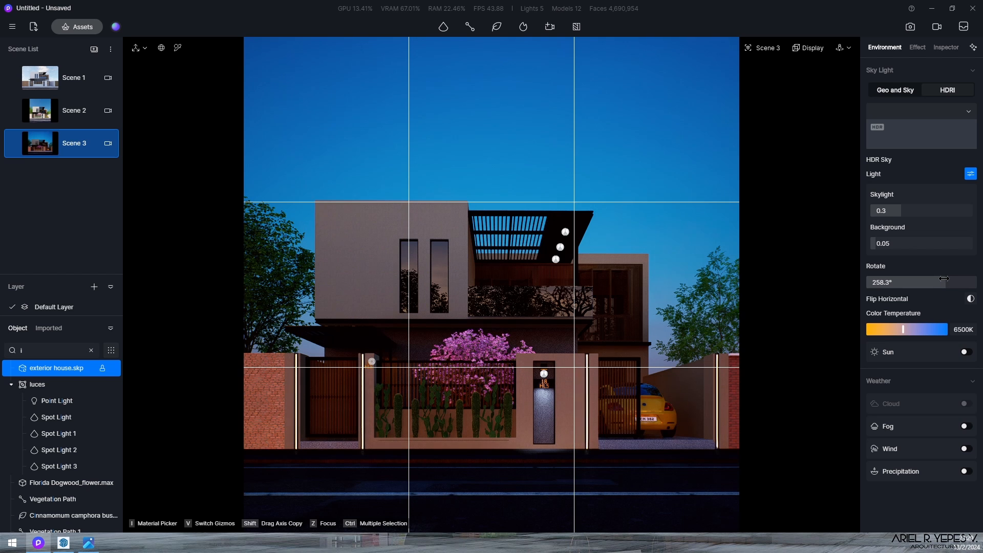
{"action": "double_click", "coordinate": [900, 282]}
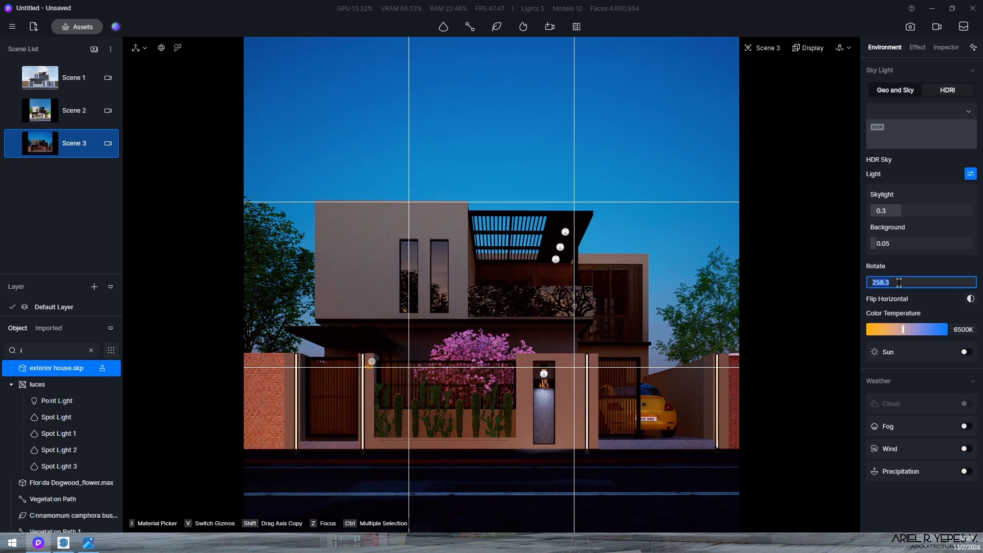
{"action": "key", "text": "Return"}
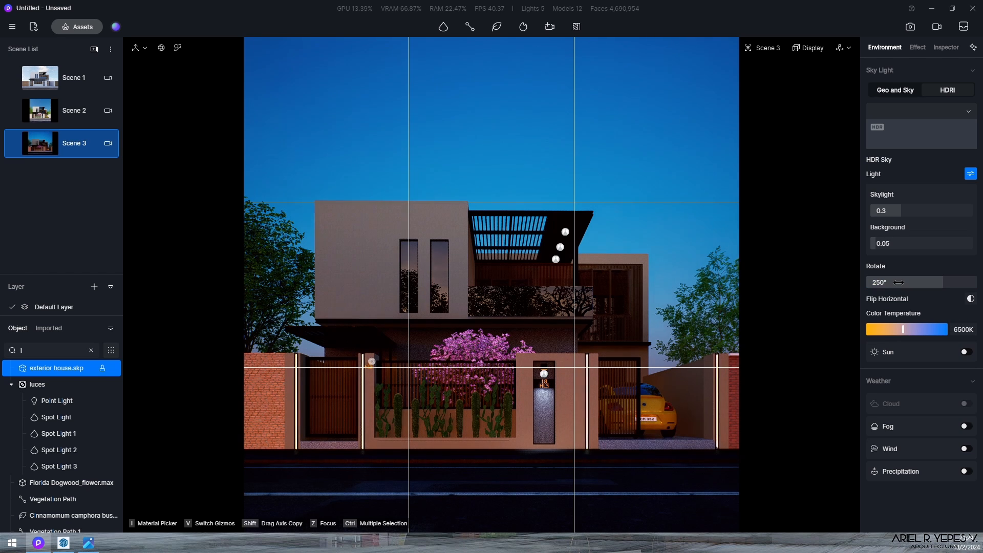
Step: Move the quercus alba 03 tree beside the garage to Y 11041, deselect it and return to Scene 3
{"action": "left_click", "coordinate": [723, 314]}
{"action": "left_click", "coordinate": [690, 436]}
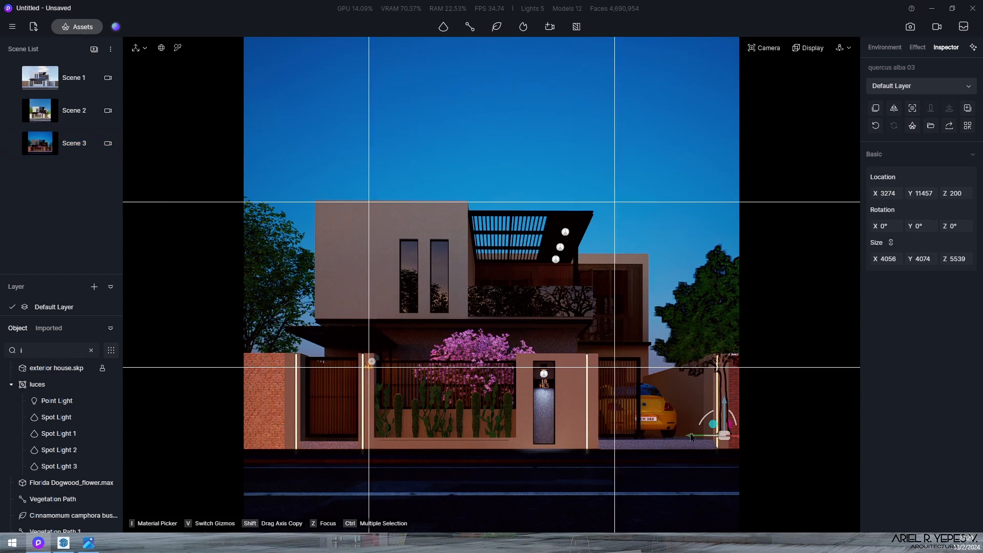
{"action": "left_click_drag", "start_coordinate": [784, 445], "coordinate": [763, 447]}
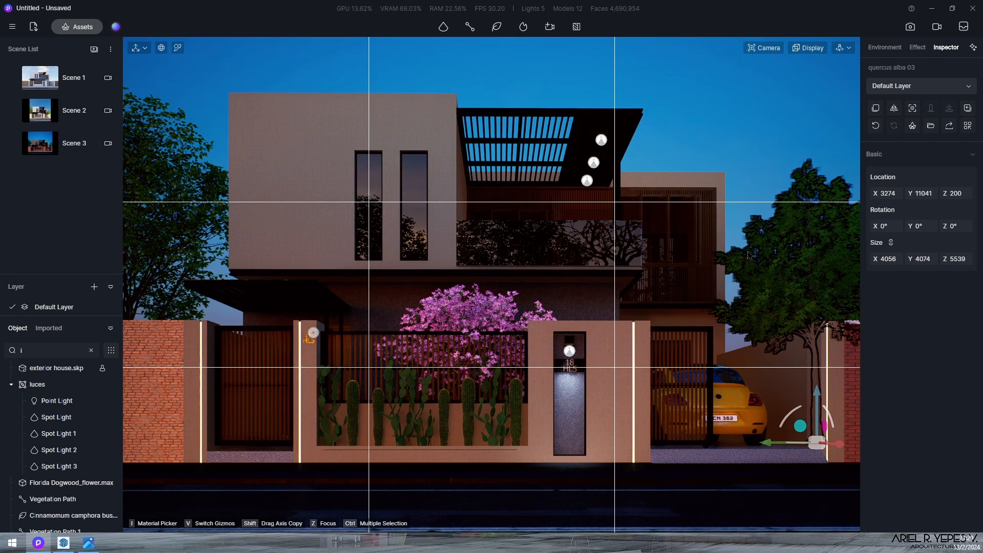
{"action": "left_click", "coordinate": [753, 187]}
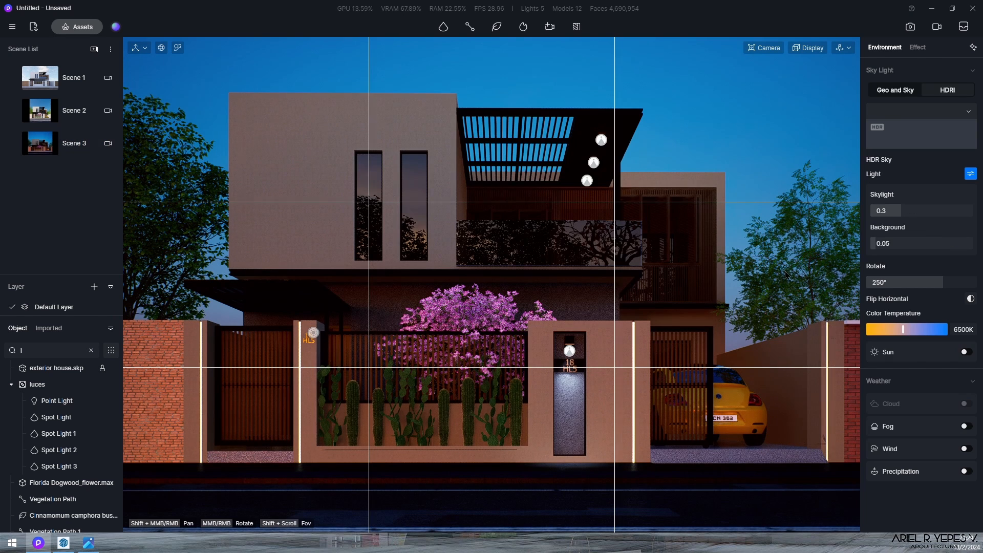
{"action": "left_click", "coordinate": [65, 139]}
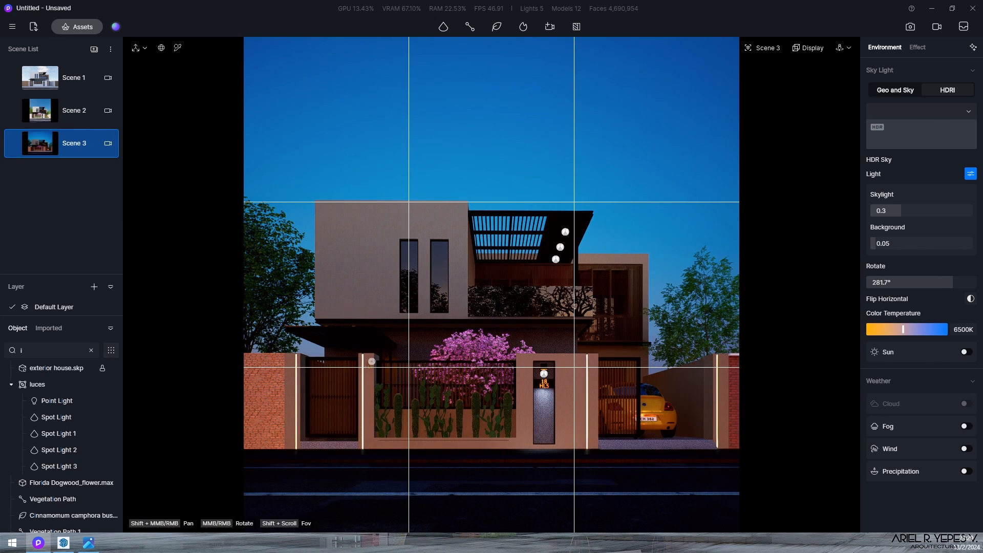
Step: Enter a rotation of 250° for the HDRI sky and update Scene 3 with the current settings
{"action": "left_click", "coordinate": [902, 284]}
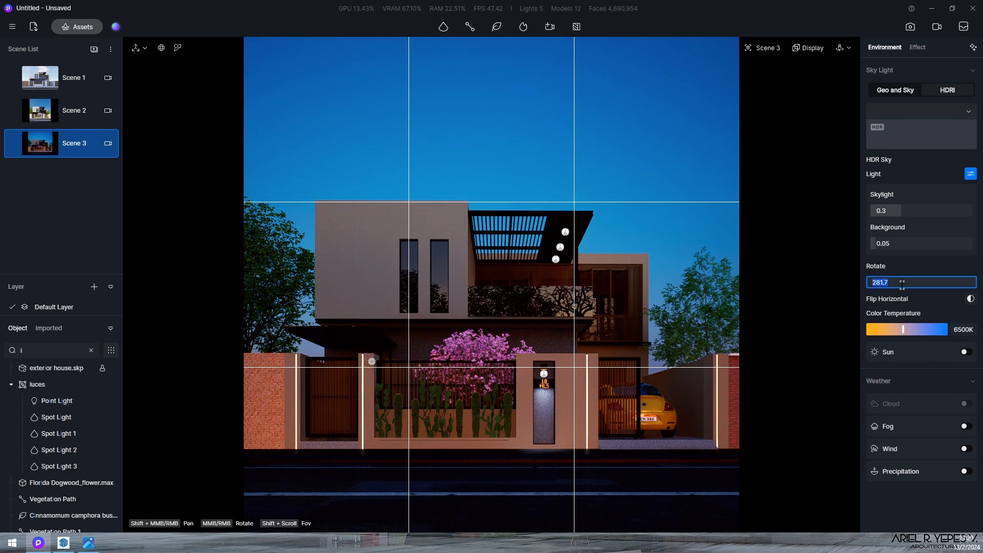
{"action": "type", "text": "250"}
{"action": "key", "text": "Return"}
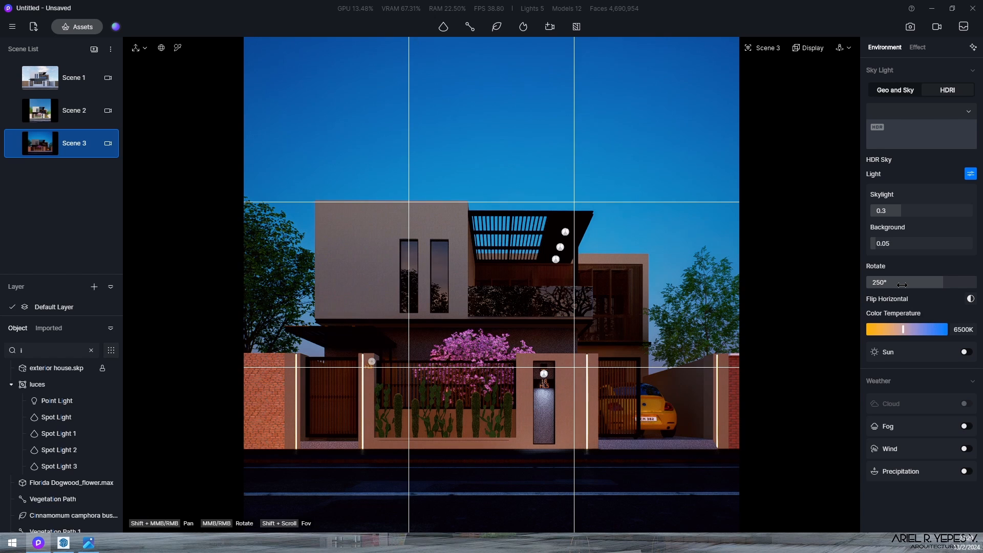
{"action": "left_click", "coordinate": [14, 144]}
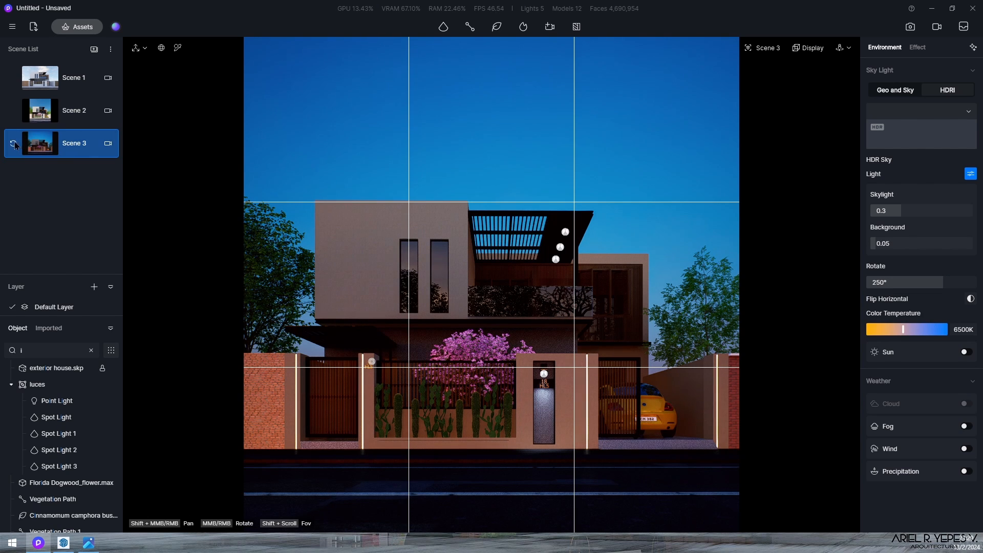
Step: Set the post-processing highlight local exposure to 0.3 and the shadow local exposure to 0.16
{"action": "left_click", "coordinate": [924, 51]}
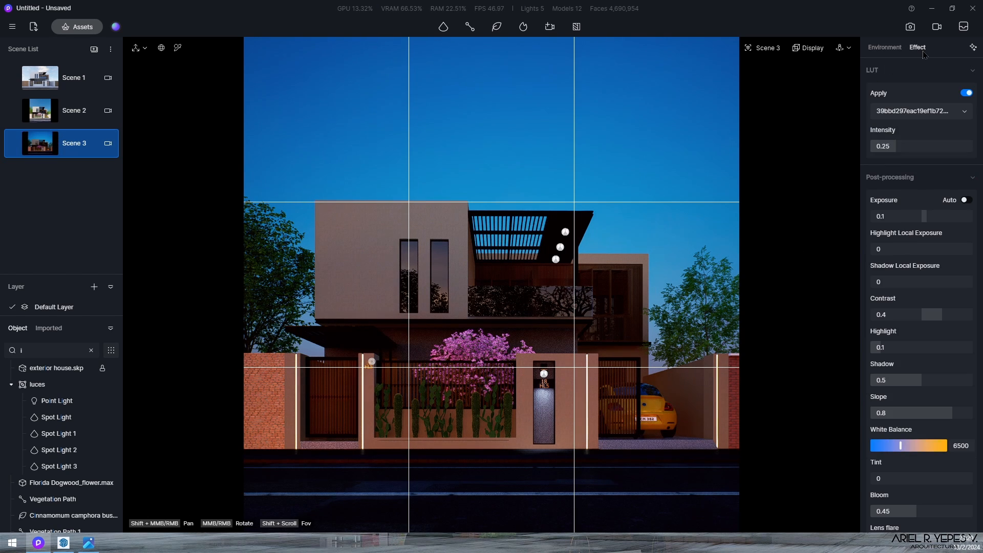
{"action": "scroll", "coordinate": [926, 402], "scroll_direction": "down", "scroll_amount": 2}
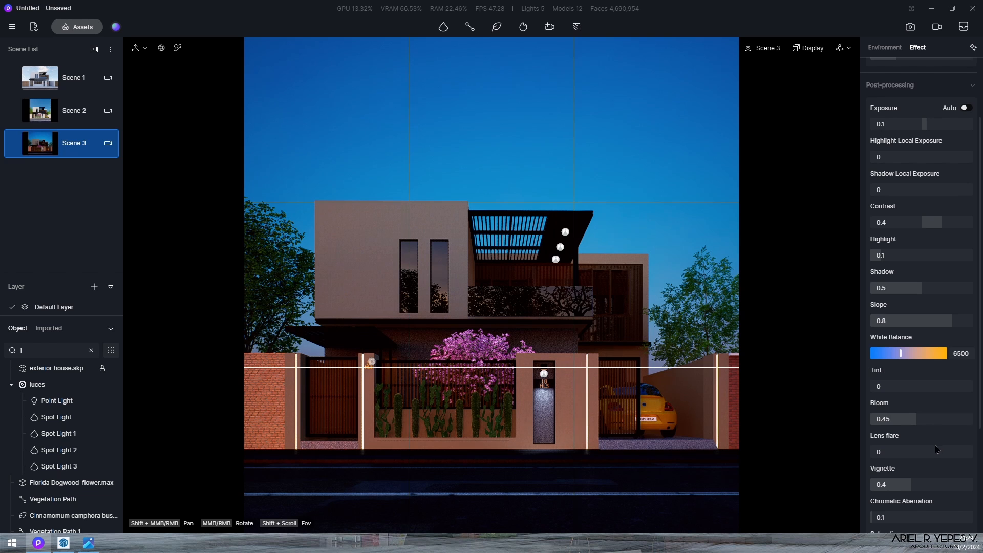
{"action": "scroll", "coordinate": [936, 449], "scroll_direction": "down", "scroll_amount": 2}
{"action": "scroll", "coordinate": [942, 452], "scroll_direction": "up", "scroll_amount": 3}
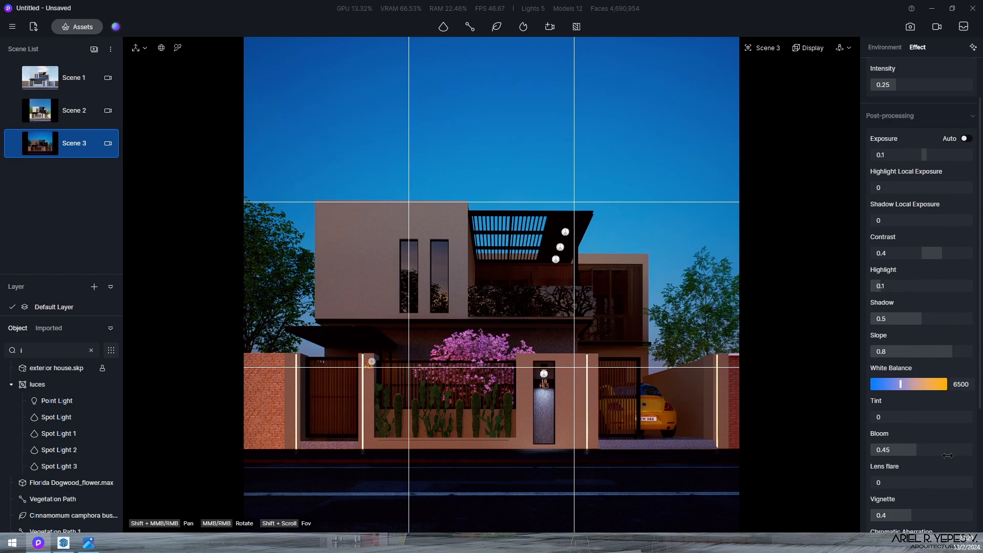
{"action": "scroll", "coordinate": [947, 455], "scroll_direction": "up", "scroll_amount": 1}
{"action": "mouse_move", "coordinate": [890, 251]}
{"action": "left_mouse_down"}
{"action": "mouse_move", "coordinate": [914, 251]}
{"action": "mouse_move", "coordinate": [896, 252]}
{"action": "left_mouse_up"}
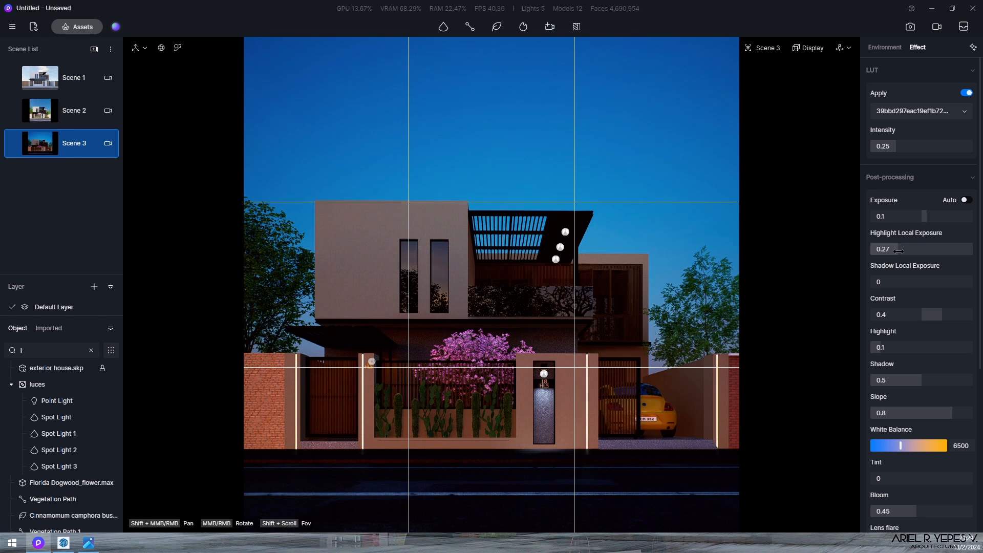
{"action": "left_click_drag", "start_coordinate": [898, 251], "coordinate": [887, 293]}
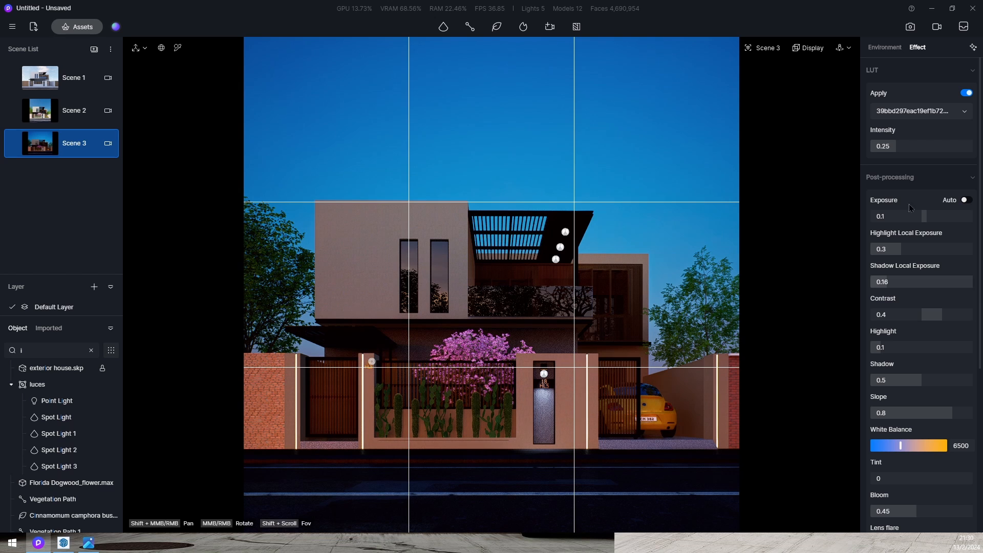
Step: Try the sun with its direction following the HDRI, and switch the sun off again
{"action": "left_click", "coordinate": [884, 48]}
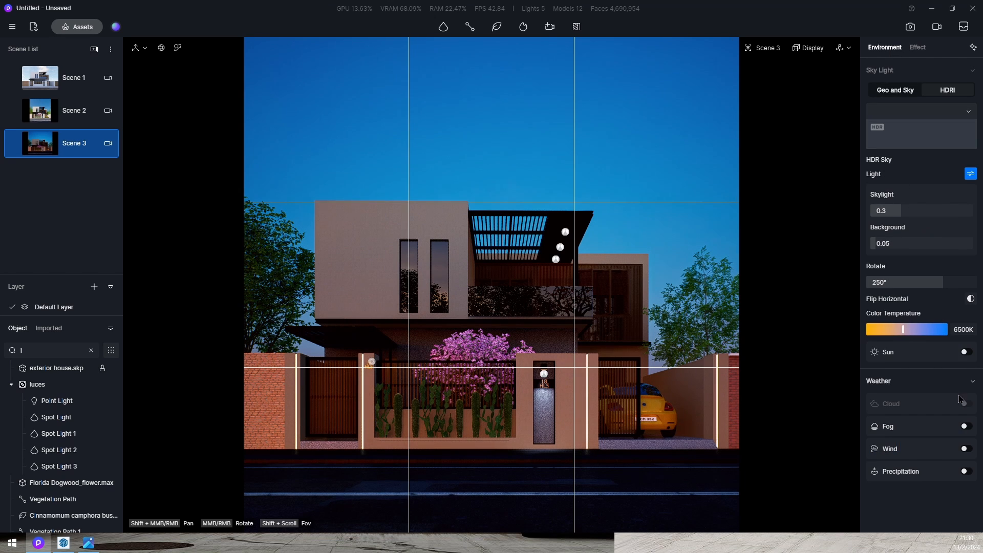
{"action": "left_click", "coordinate": [965, 353]}
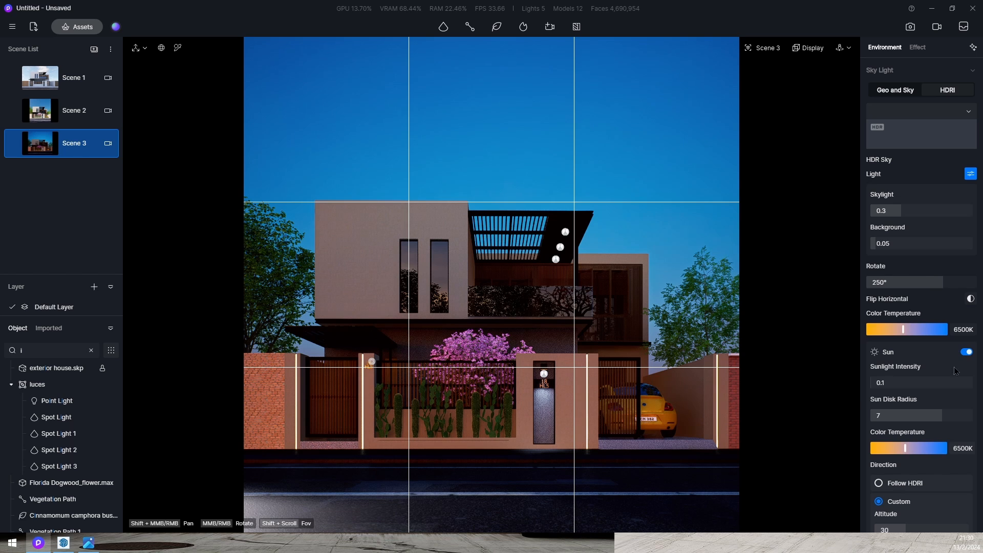
{"action": "left_click", "coordinate": [878, 484]}
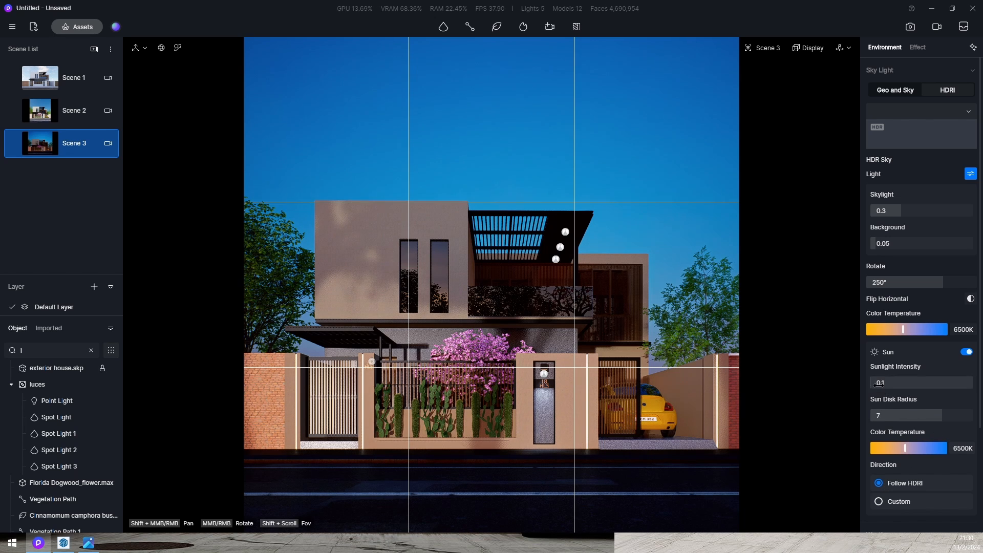
{"action": "left_click_drag", "start_coordinate": [873, 386], "coordinate": [872, 394]}
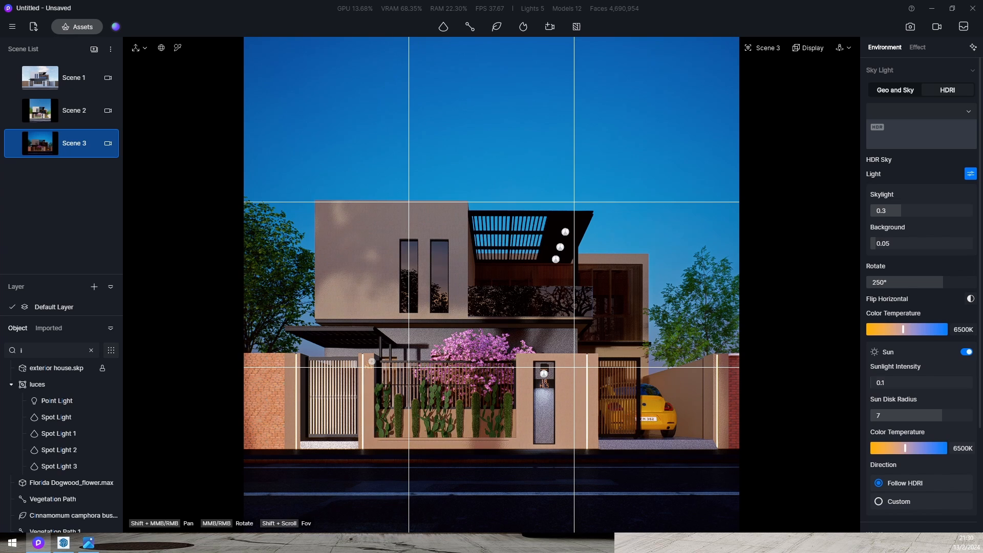
{"action": "left_click", "coordinate": [966, 351]}
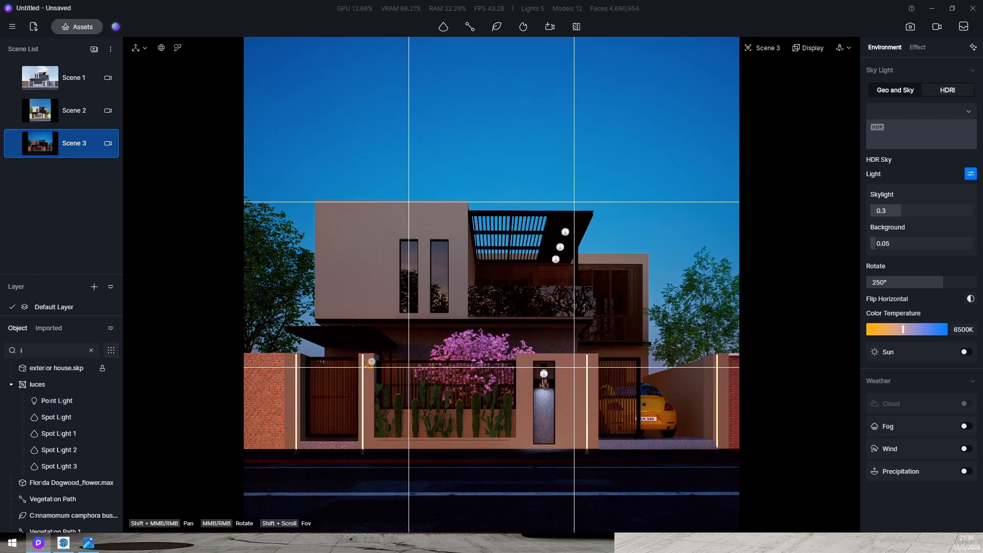
Step: Place the tall round Hitohana_olives_set pot from the local models on the upper balcony floor, at the glass railing's corner
{"action": "scroll", "coordinate": [577, 296], "scroll_direction": "up", "scroll_amount": 5}
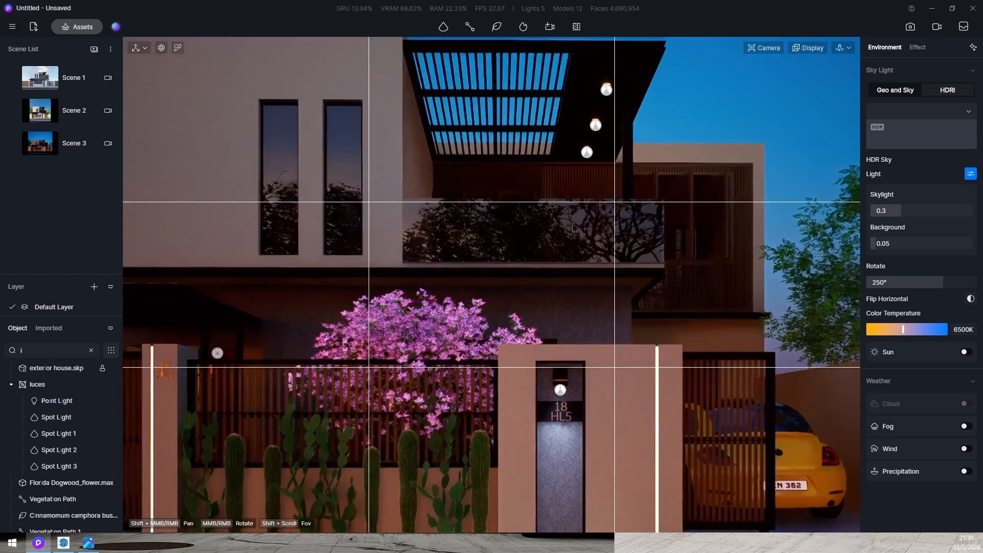
{"action": "right_click_drag", "start_coordinate": [577, 295], "coordinate": [522, 402]}
{"action": "right_click_drag", "start_coordinate": [629, 327], "coordinate": [610, 390]}
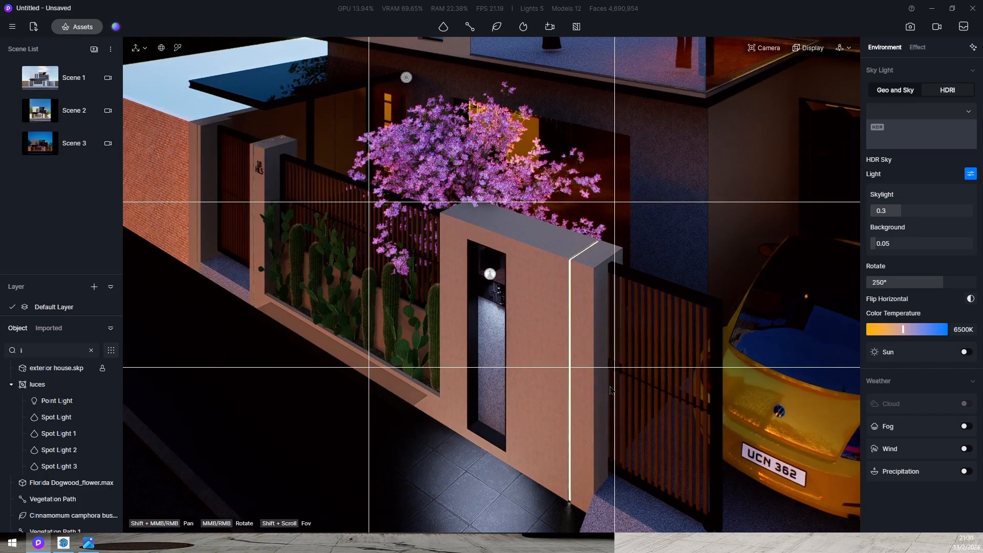
{"action": "key", "text": "p"}
{"action": "right_click_drag", "start_coordinate": [611, 390], "coordinate": [583, 239]}
{"action": "scroll", "coordinate": [583, 239], "scroll_direction": "down", "scroll_amount": 4}
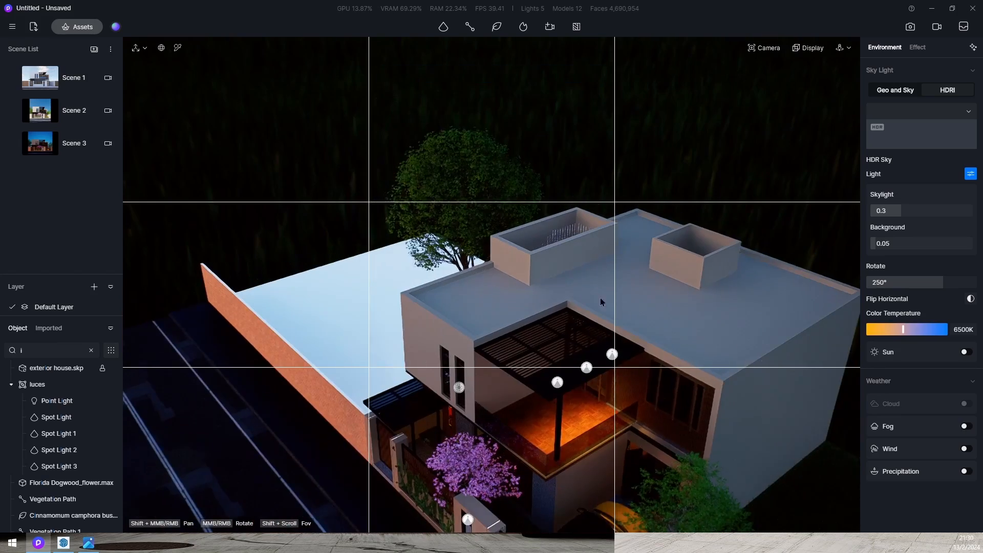
{"action": "scroll", "coordinate": [560, 488], "scroll_direction": "up", "scroll_amount": 9}
{"action": "scroll", "coordinate": [533, 433], "scroll_direction": "up", "scroll_amount": 6}
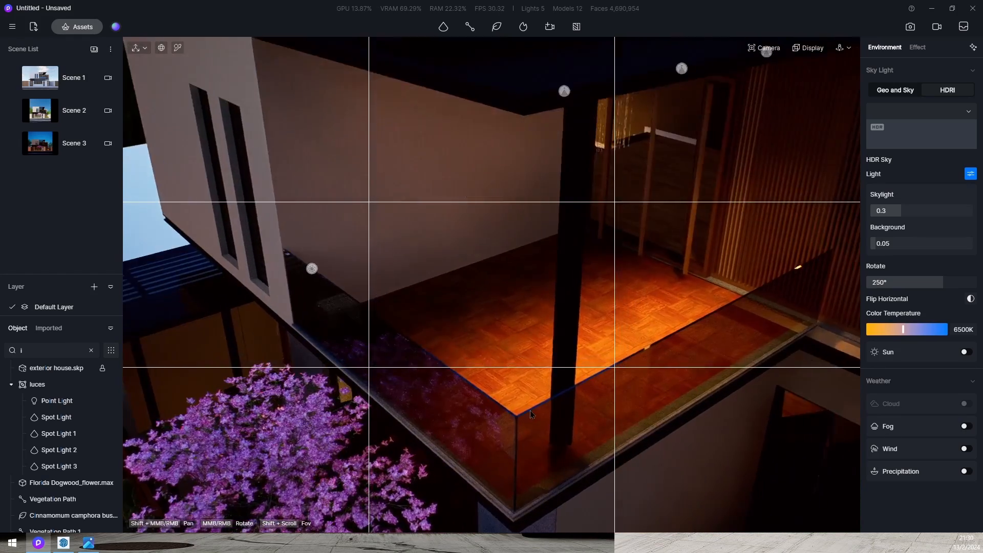
{"action": "left_click", "coordinate": [65, 27]}
{"action": "left_click_drag", "start_coordinate": [568, 394], "coordinate": [415, 39]}
{"action": "scroll", "coordinate": [577, 256], "scroll_direction": "down", "scroll_amount": 15}
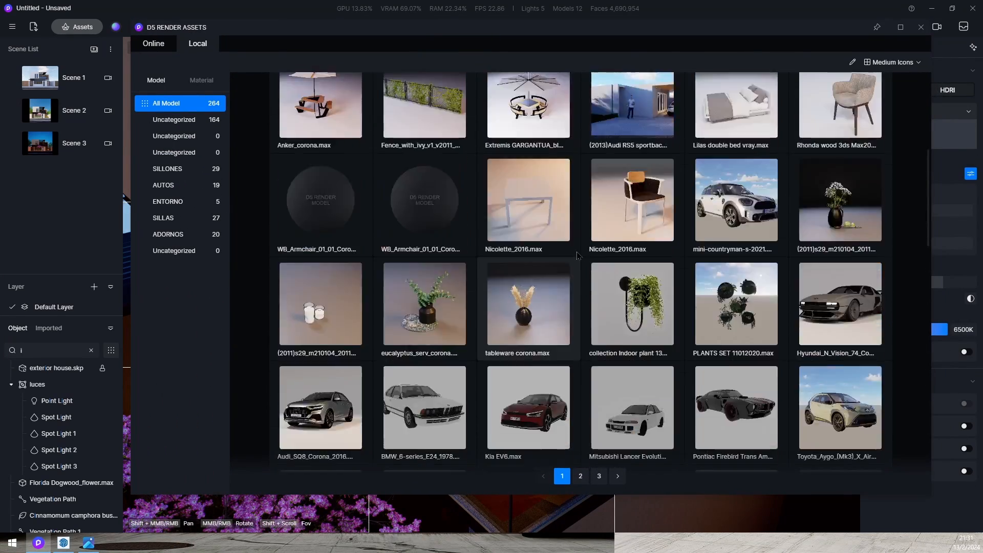
{"action": "scroll", "coordinate": [577, 255], "scroll_direction": "up", "scroll_amount": 6}
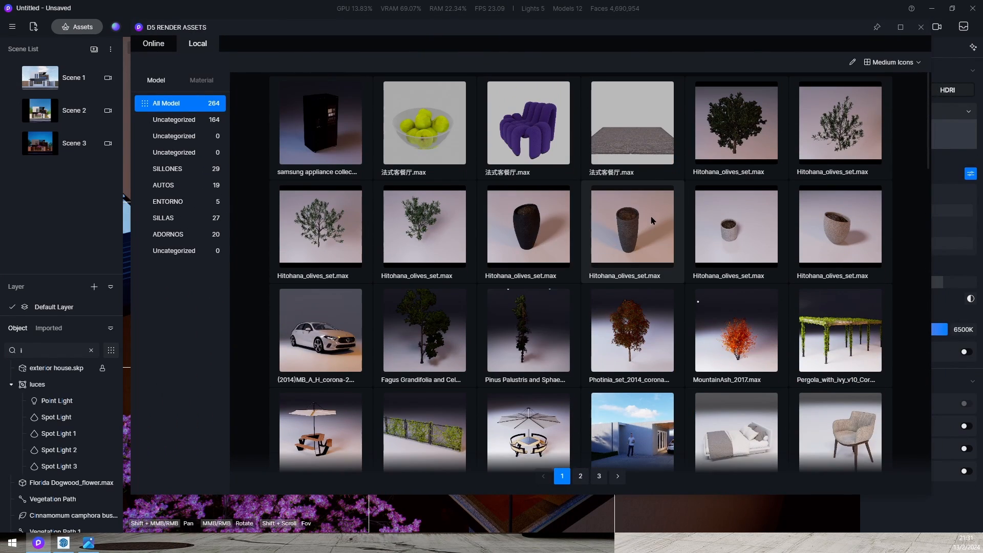
{"action": "left_click", "coordinate": [651, 220]}
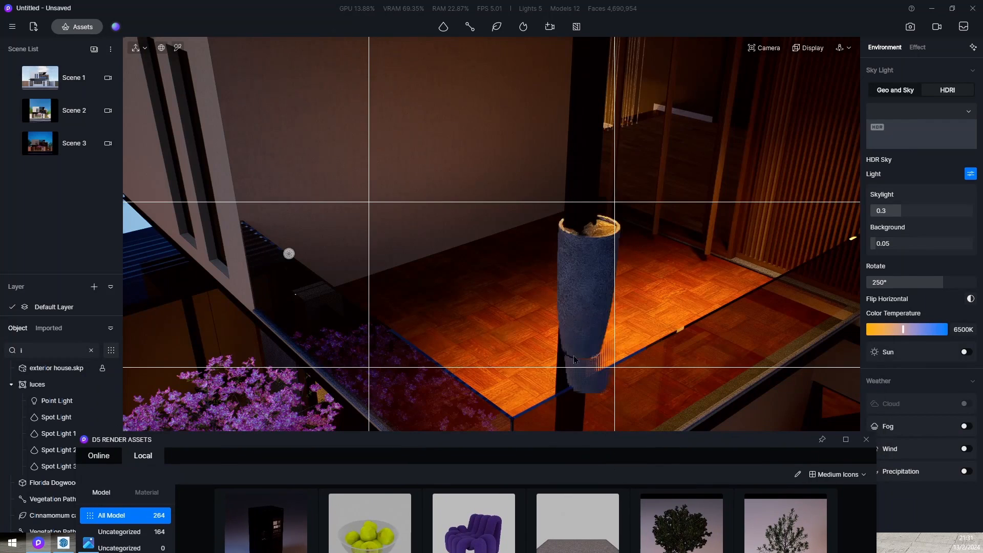
{"action": "left_click", "coordinate": [526, 406]}
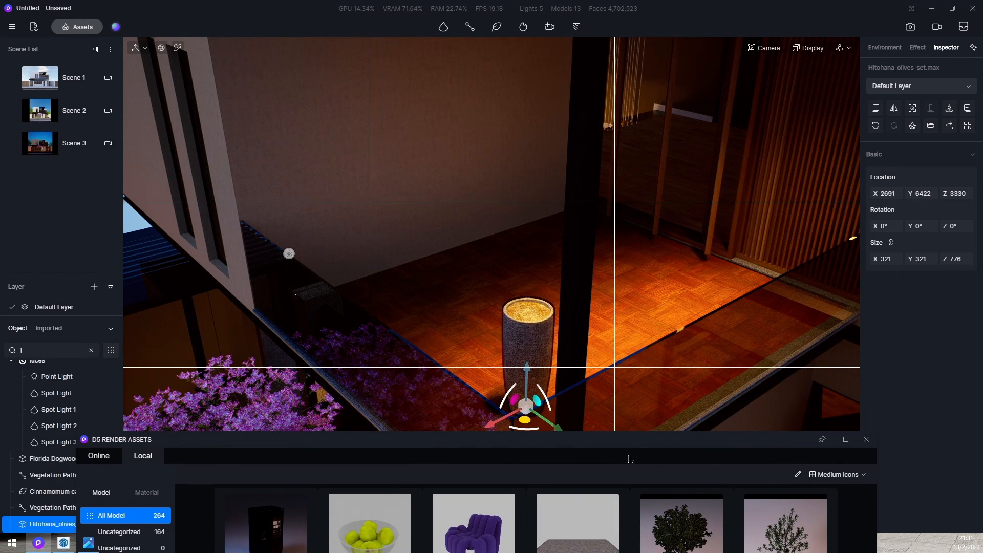
Step: Place the dense Hitohana_olives_set olive tree from the local models in the tall pot on the balcony
{"action": "left_click_drag", "start_coordinate": [629, 458], "coordinate": [474, 279]}
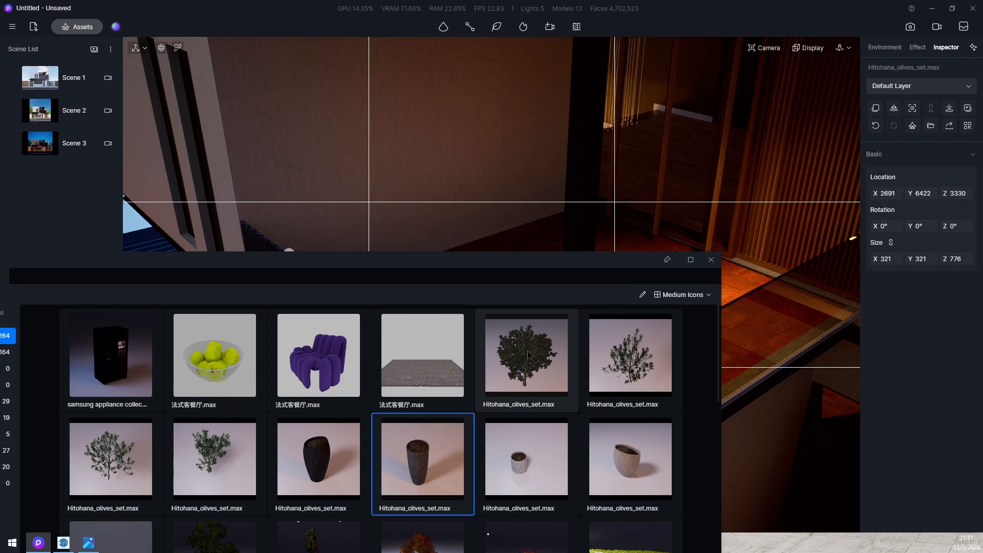
{"action": "left_click", "coordinate": [529, 309]}
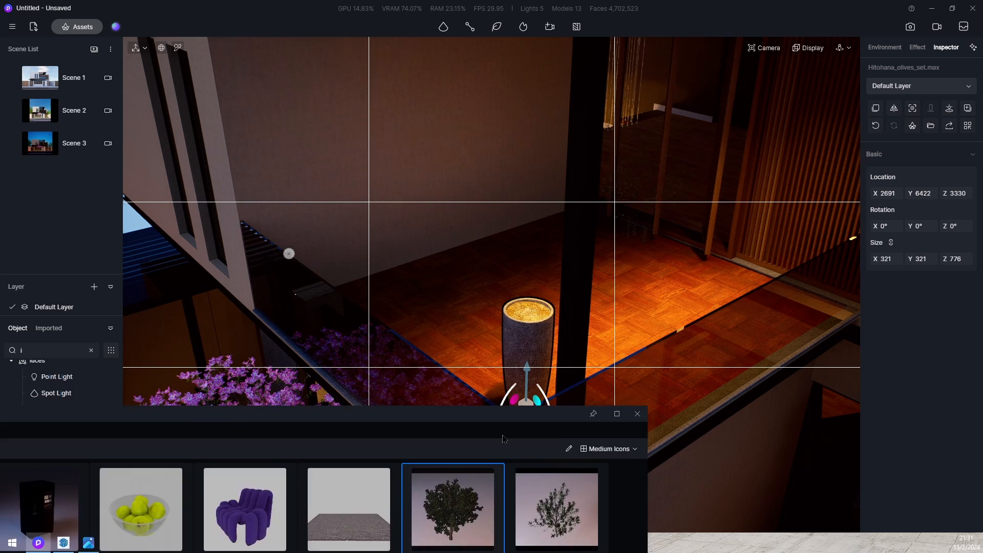
{"action": "left_click", "coordinate": [526, 407]}
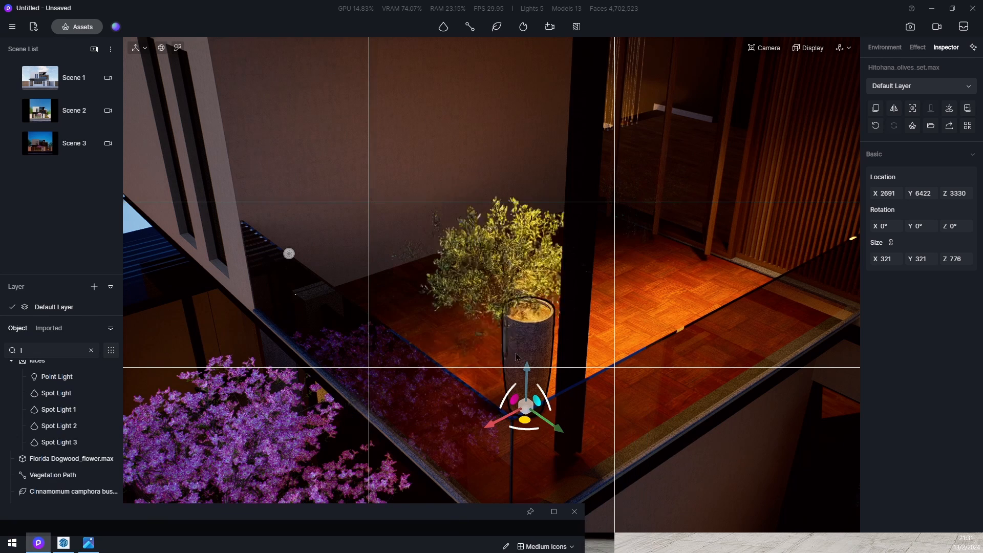
Step: Move the tall round pot on the balcony to the railing's outer corner, at about X 2272, Y 6983
{"action": "key", "text": "Escape"}
{"action": "left_click_drag", "start_coordinate": [555, 429], "coordinate": [626, 457]}
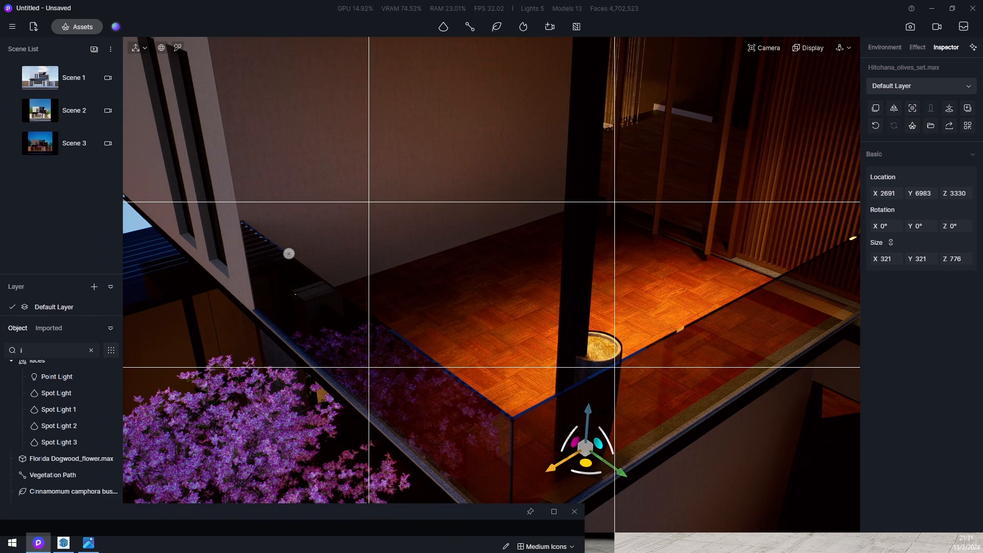
{"action": "left_click_drag", "start_coordinate": [557, 466], "coordinate": [510, 484]}
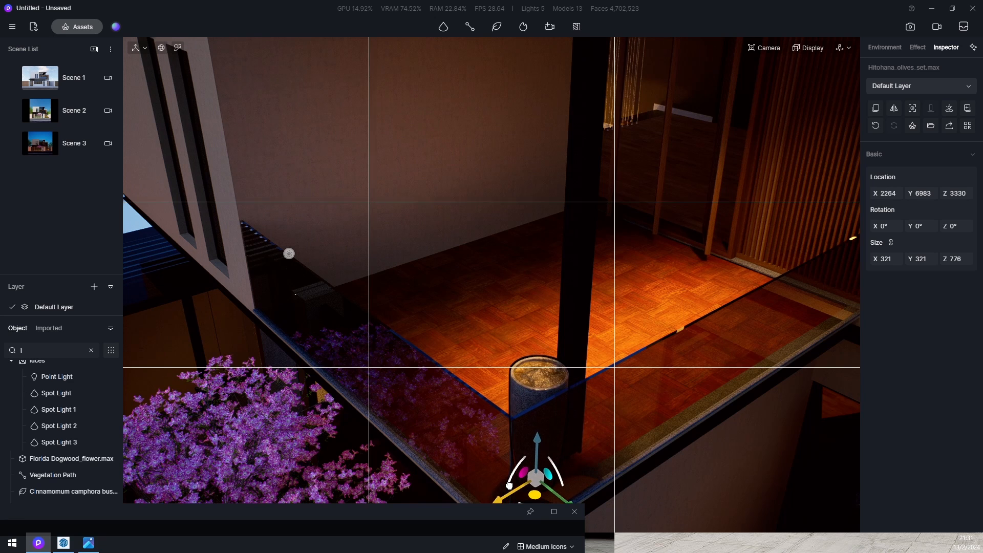
Step: Place the dense Hitohana_olives_set tree on the soil of the repositioned pot and lower its trunk to Z 4053
{"action": "left_click_drag", "start_coordinate": [454, 517], "coordinate": [297, 230]}
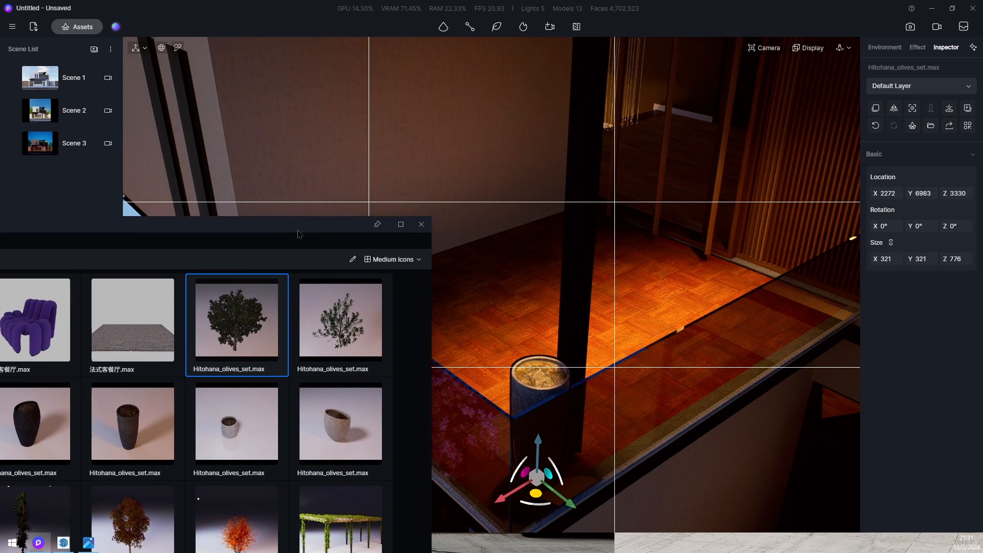
{"action": "left_click", "coordinate": [248, 316]}
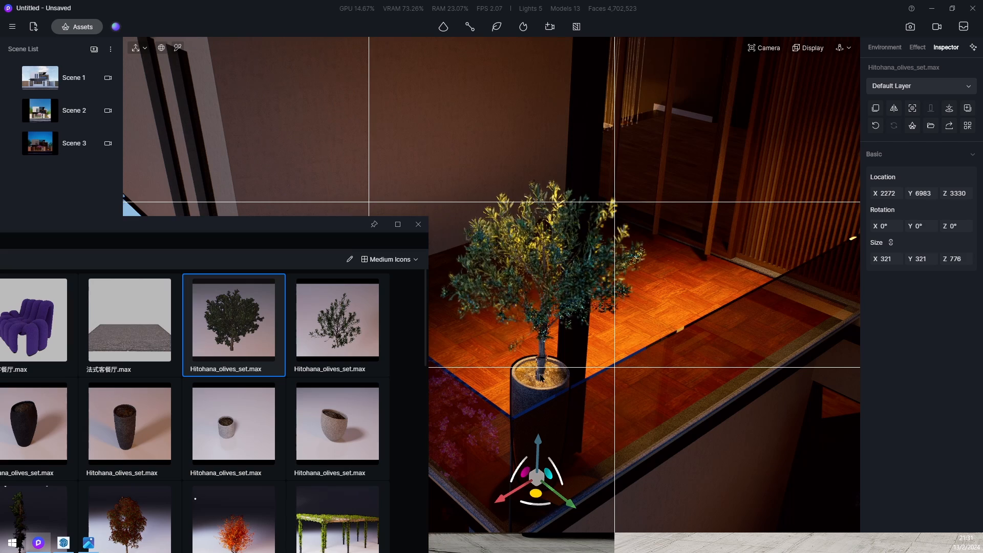
{"action": "left_click", "coordinate": [542, 373]}
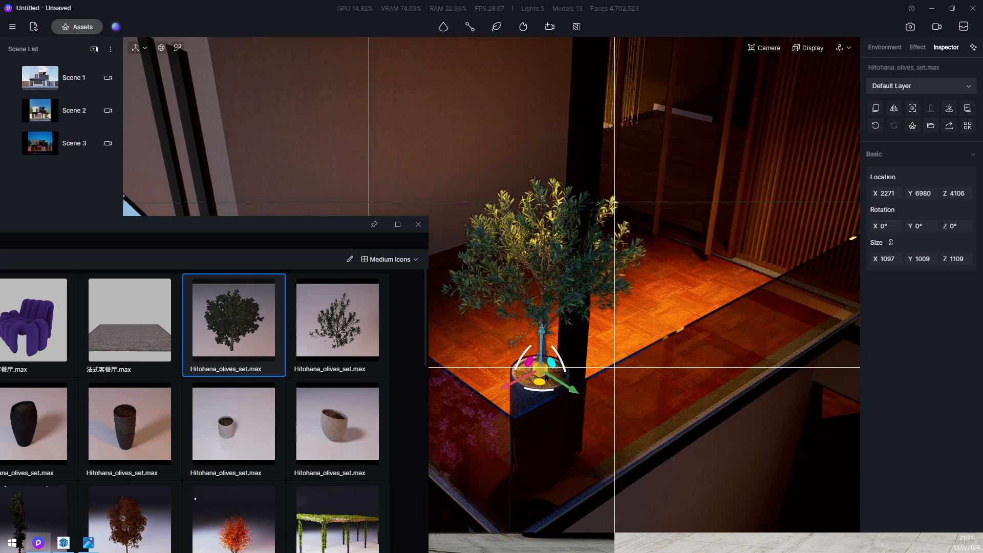
{"action": "left_click_drag", "start_coordinate": [542, 335], "coordinate": [526, 372]}
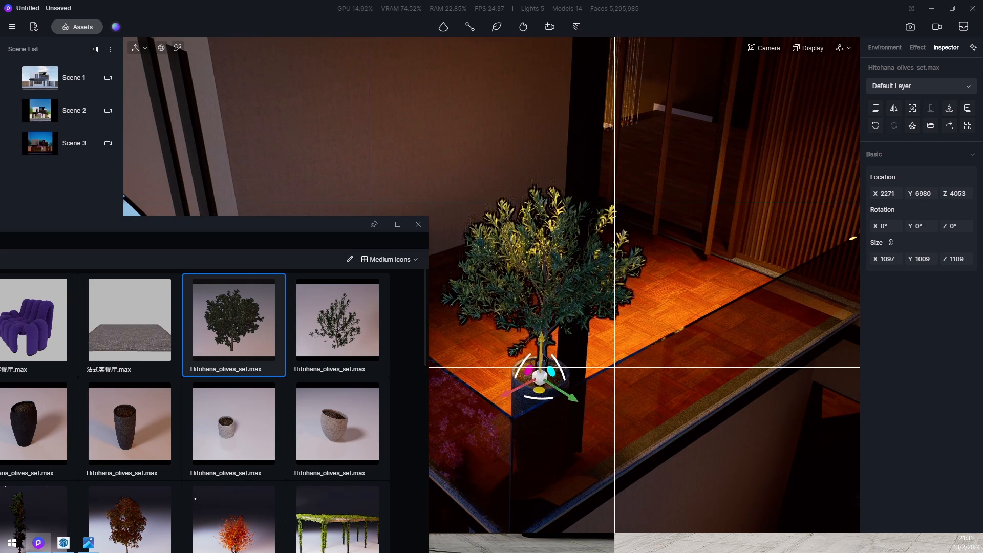
{"action": "scroll", "coordinate": [527, 372], "scroll_direction": "up", "scroll_amount": 3}
{"action": "scroll", "coordinate": [526, 372], "scroll_direction": "up", "scroll_amount": 3}
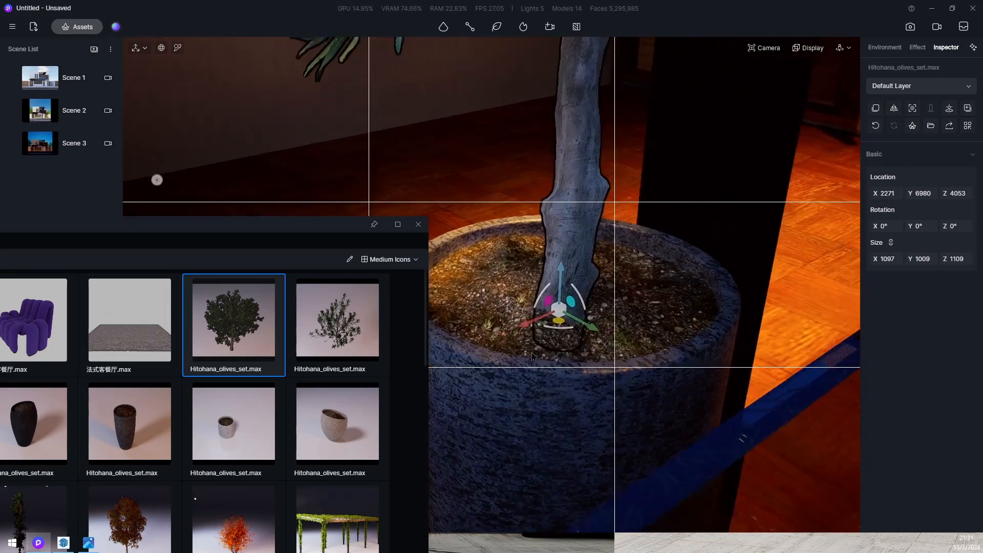
Step: Close the local model library, return to the Scene 3 camera view and deselect the olive tree
{"action": "left_click", "coordinate": [418, 224]}
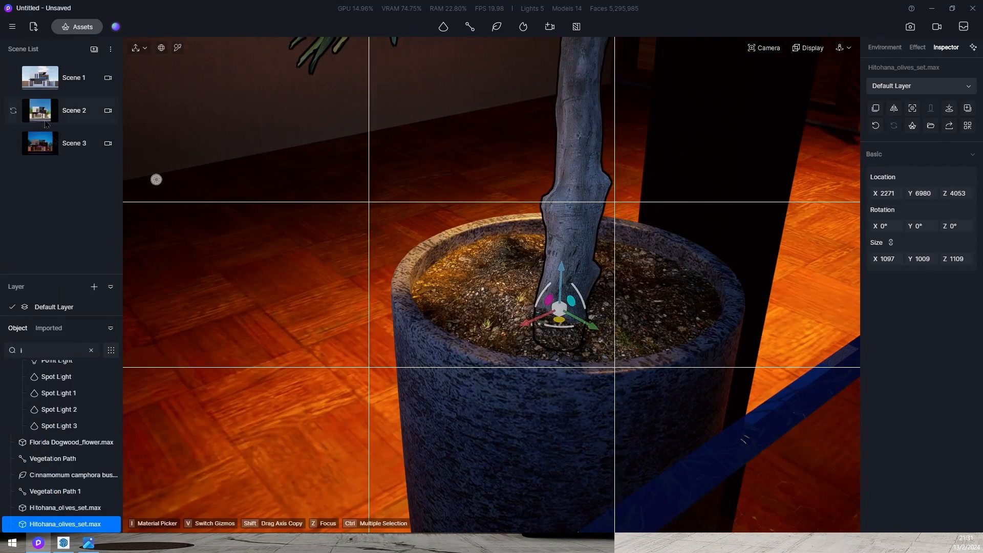
{"action": "left_click", "coordinate": [66, 145]}
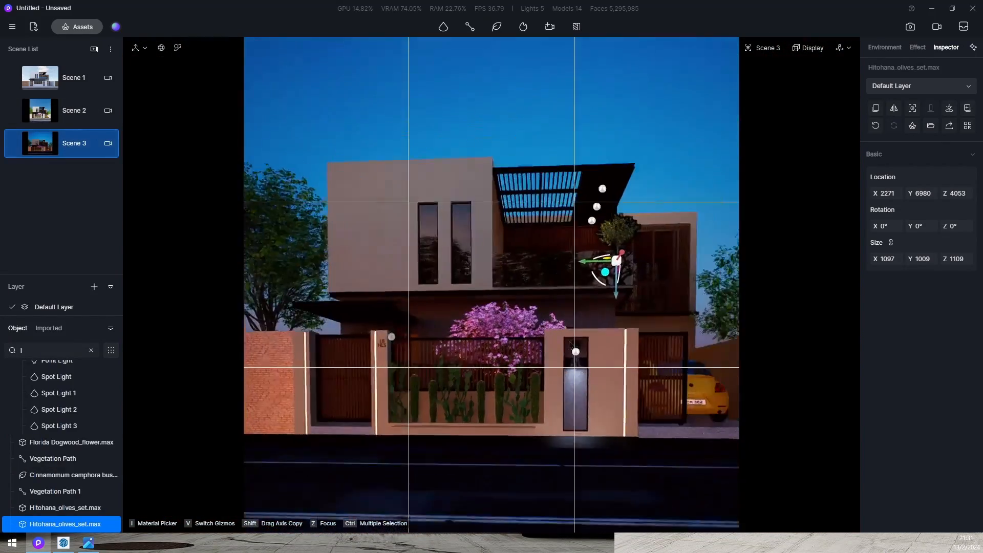
{"action": "left_click", "coordinate": [616, 163]}
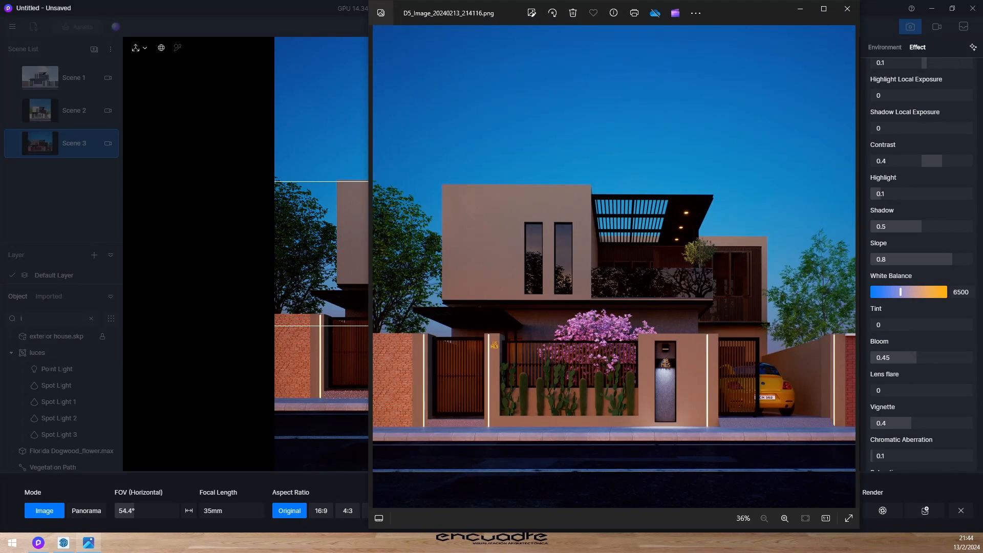
Step: Examine the finished dusk render D5_Image_20240213_214116.png up close, from the pergola spotlights down to the illuminated entrance wall
{"action": "left_click", "coordinate": [823, 9]}
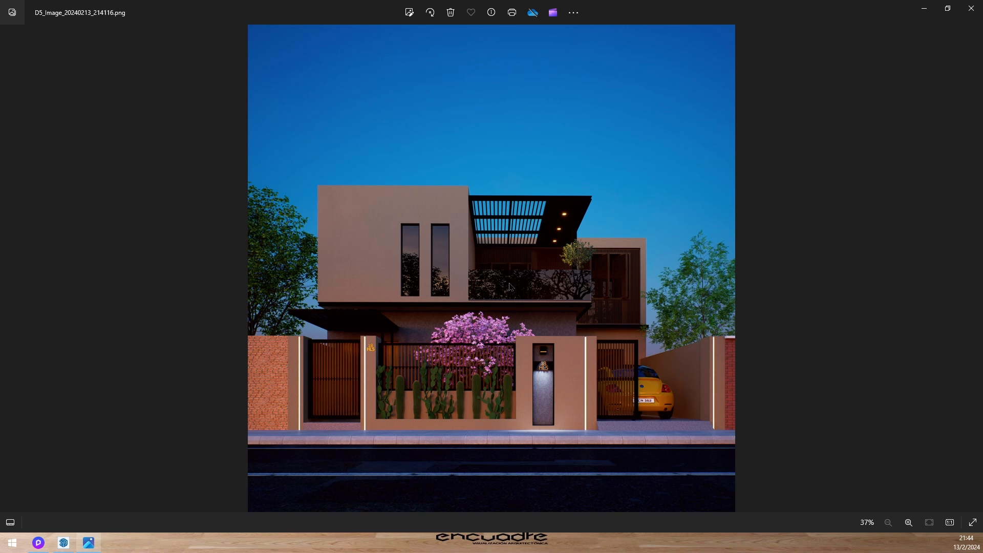
{"action": "scroll", "coordinate": [573, 244], "scroll_direction": "up", "scroll_amount": 4}
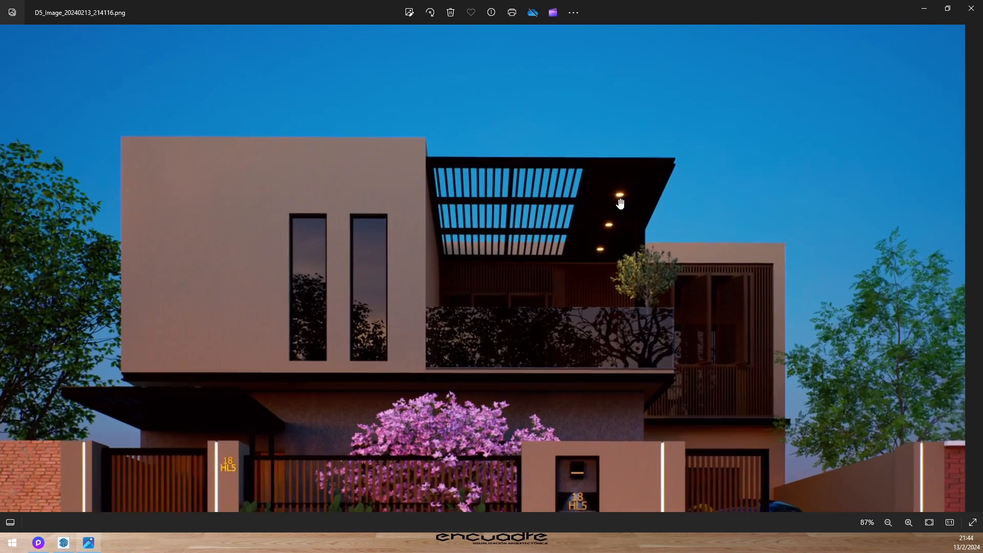
{"action": "scroll", "coordinate": [547, 240], "scroll_direction": "down", "scroll_amount": 1}
{"action": "scroll", "coordinate": [547, 240], "scroll_direction": "down", "scroll_amount": 2}
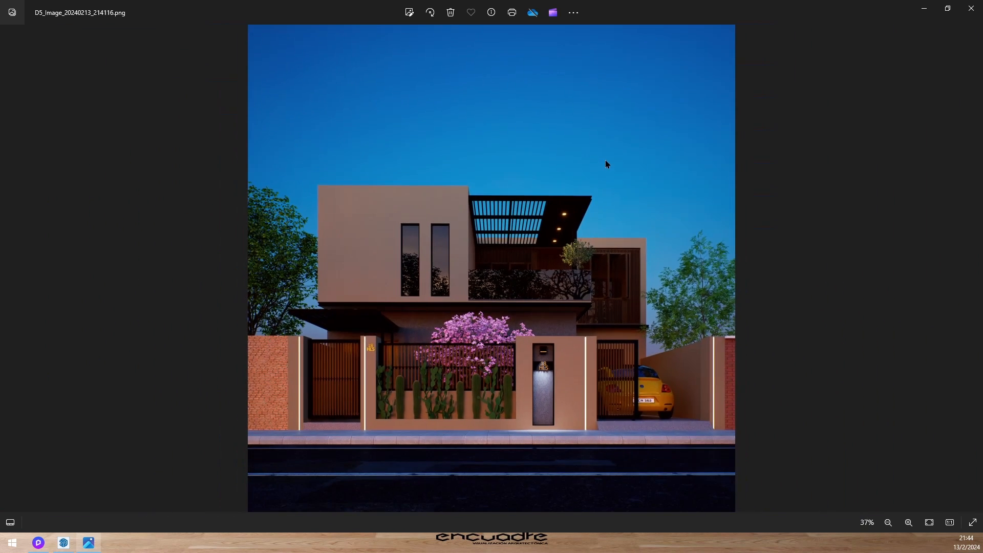
{"action": "right_click", "coordinate": [605, 159]}
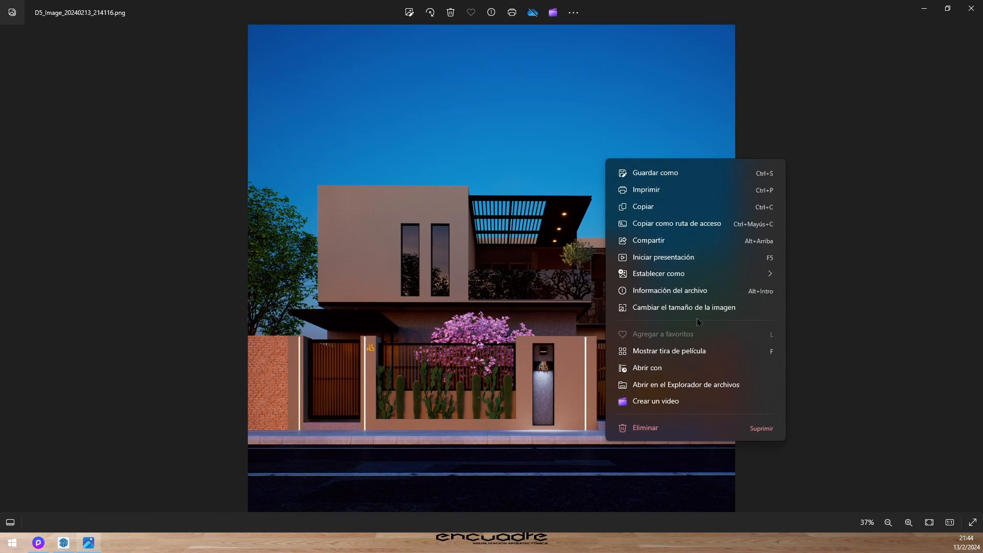
{"action": "left_click", "coordinate": [929, 338]}
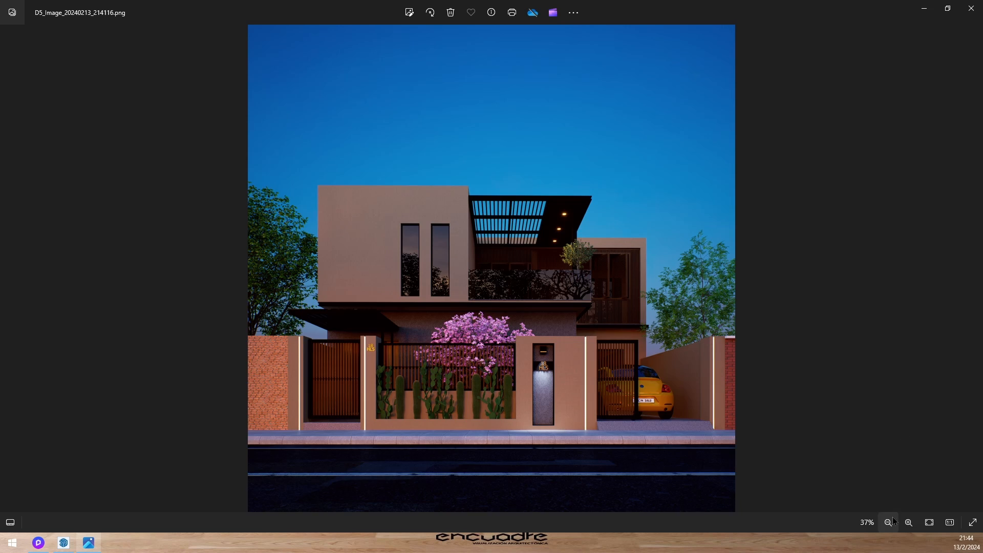
{"action": "left_click", "coordinate": [909, 522]}
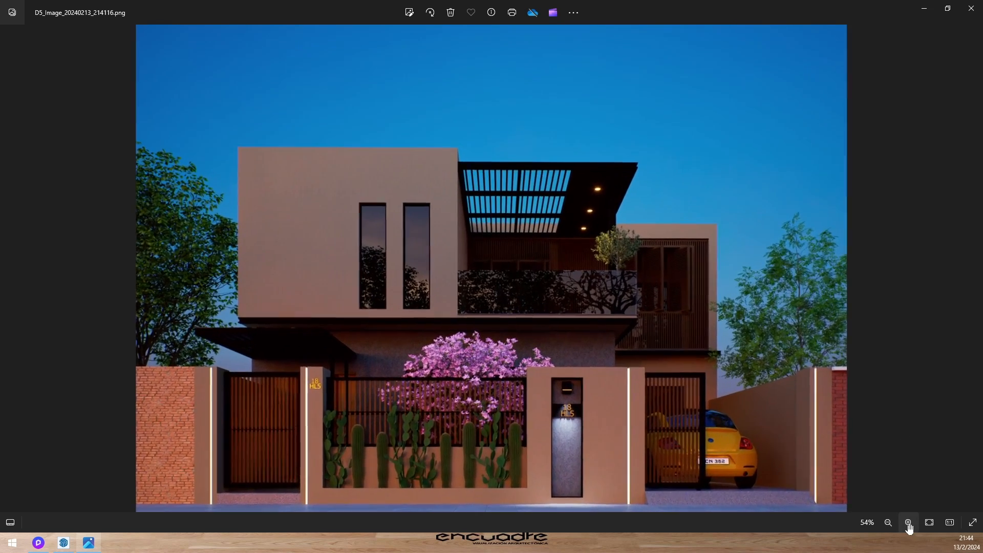
{"action": "left_click", "coordinate": [909, 522]}
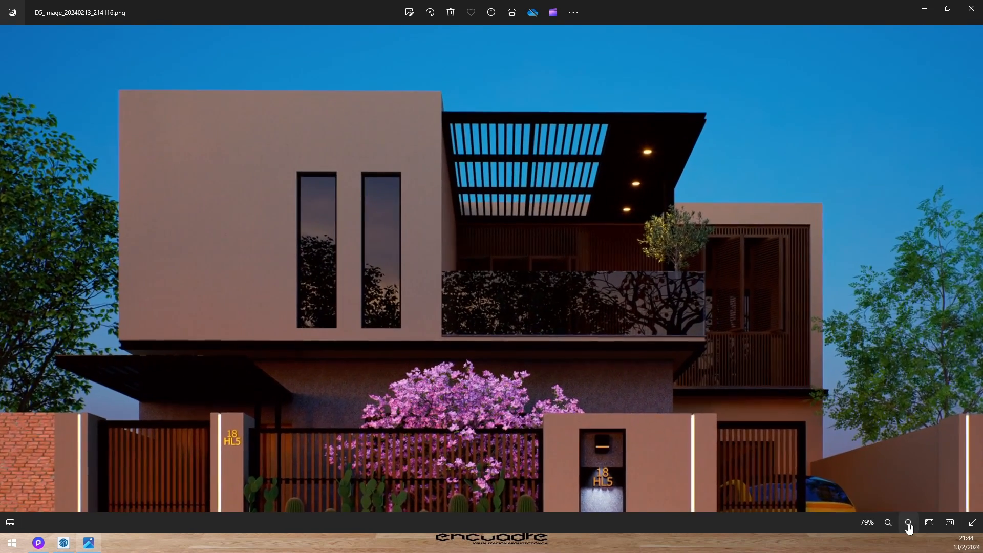
{"action": "left_click", "coordinate": [909, 522]}
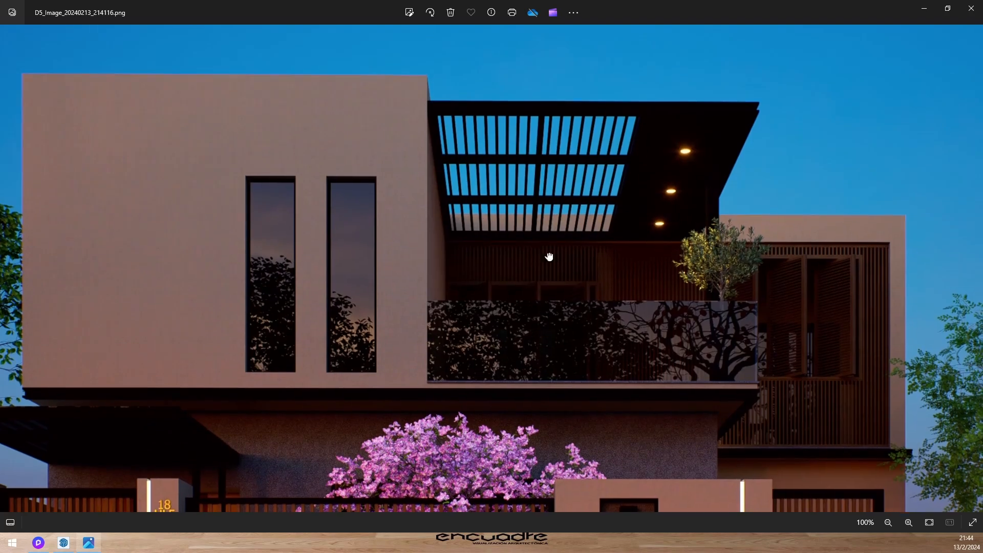
{"action": "left_click_drag", "start_coordinate": [548, 256], "coordinate": [636, 105]}
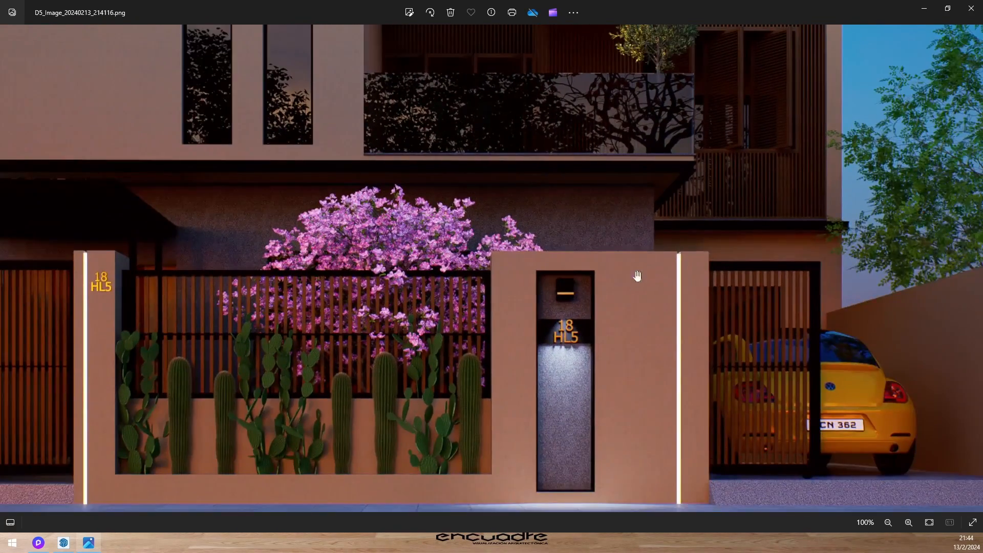
{"action": "left_click_drag", "start_coordinate": [637, 276], "coordinate": [654, 238]}
Step: Examine the daytime render D5_Image_20240213_213716.png at 100%, covering the balcony, cactus planter, gates and parked car
{"action": "left_click", "coordinate": [976, 275]}
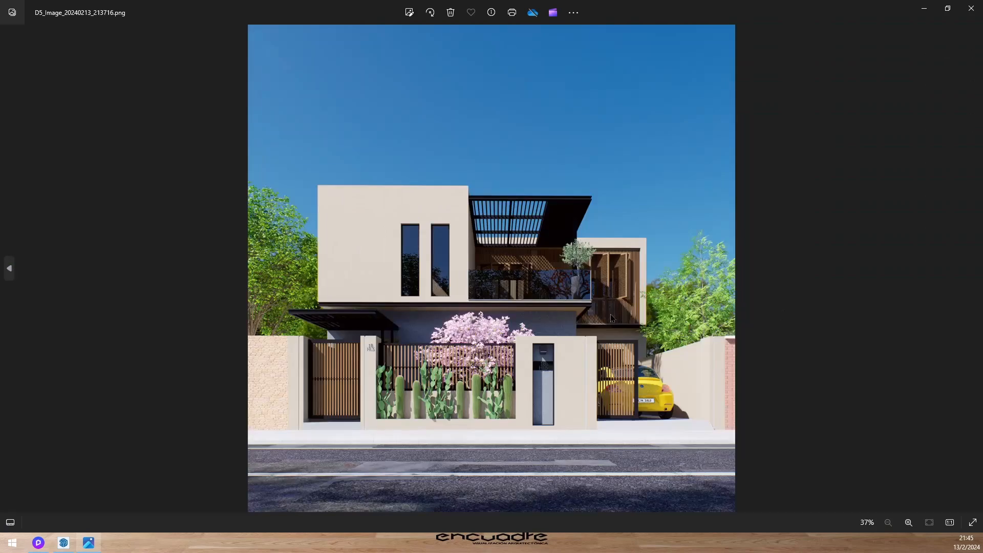
{"action": "scroll", "coordinate": [584, 321], "scroll_direction": "up", "scroll_amount": 6}
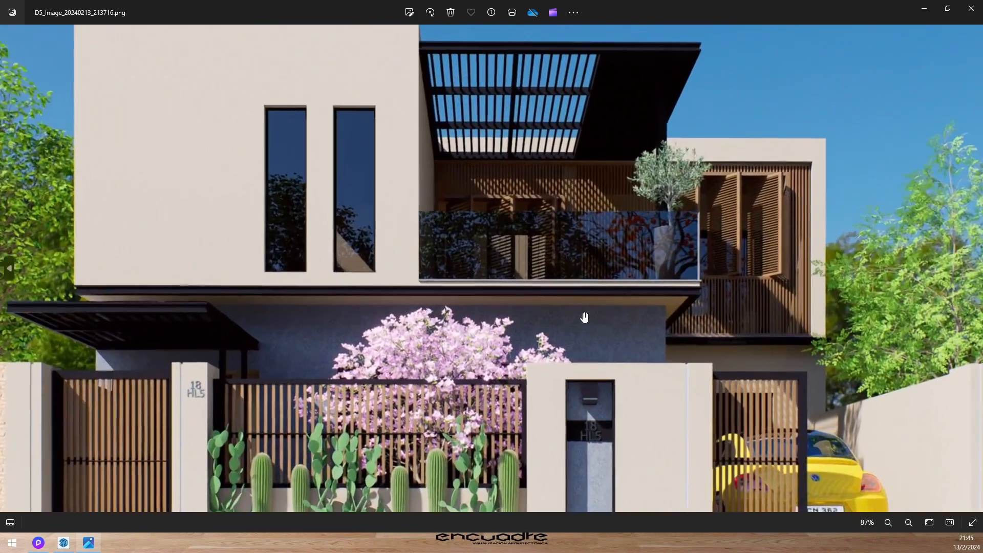
{"action": "scroll", "coordinate": [584, 317], "scroll_direction": "down", "scroll_amount": 1}
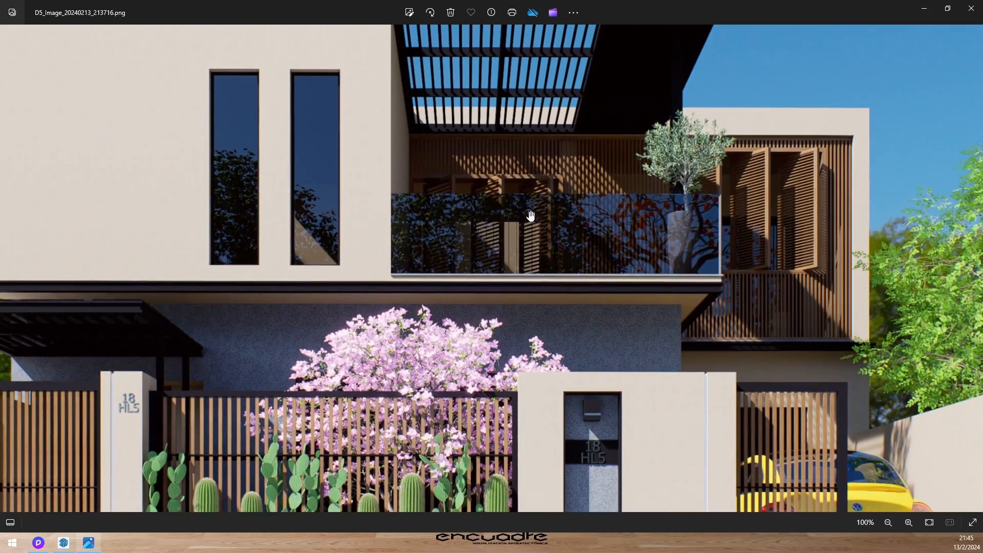
{"action": "left_click_drag", "start_coordinate": [510, 126], "coordinate": [683, 191]}
{"action": "left_click_drag", "start_coordinate": [631, 304], "coordinate": [553, 131]}
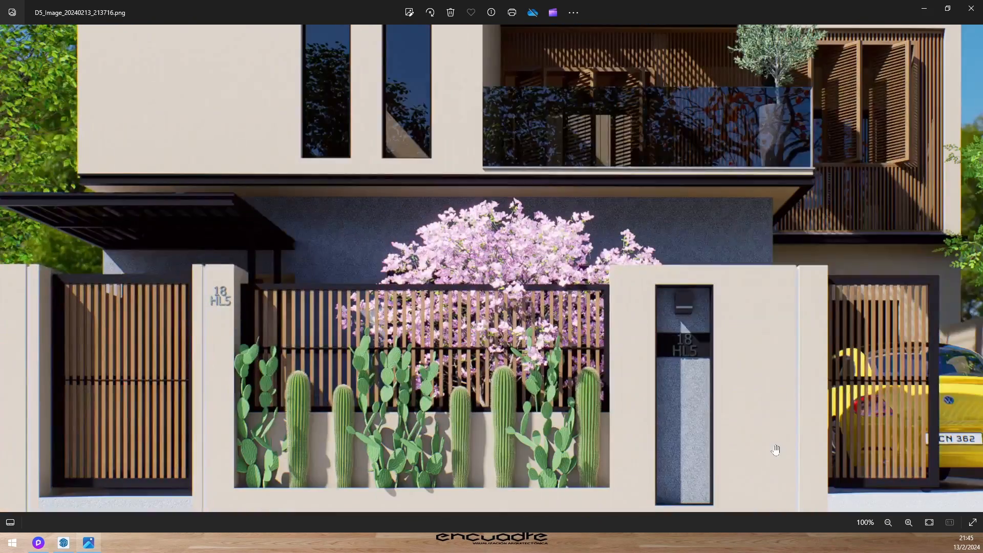
{"action": "left_click_drag", "start_coordinate": [775, 448], "coordinate": [546, 353]}
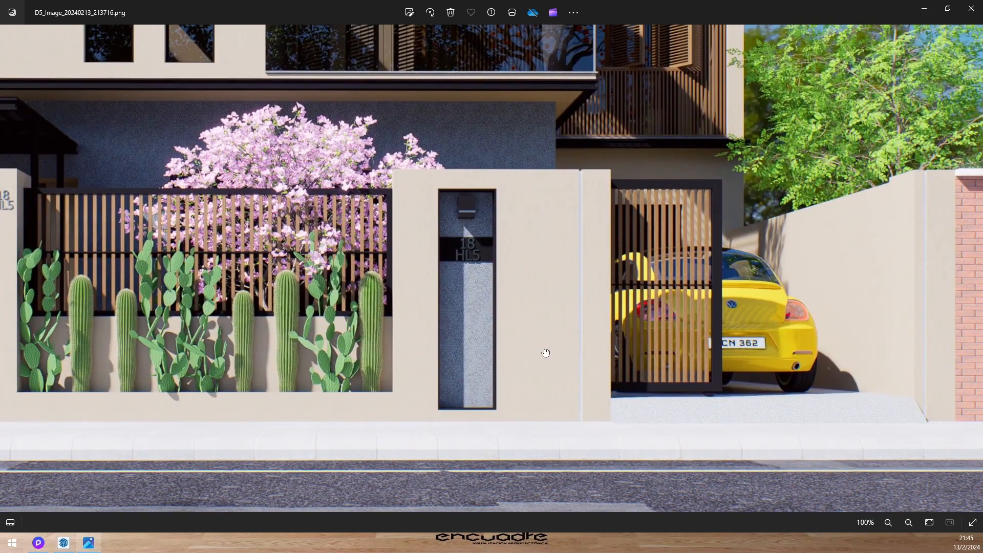
{"action": "left_click_drag", "start_coordinate": [476, 285], "coordinate": [823, 449]}
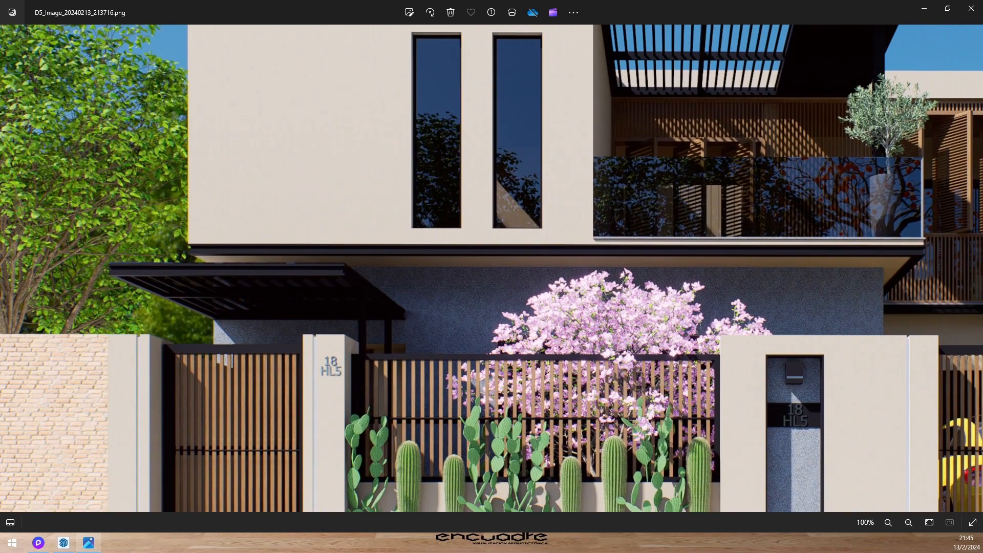
Step: Put the image viewer away, dismiss the completed render report and leave the image render mode
{"action": "left_click", "coordinate": [927, 9]}
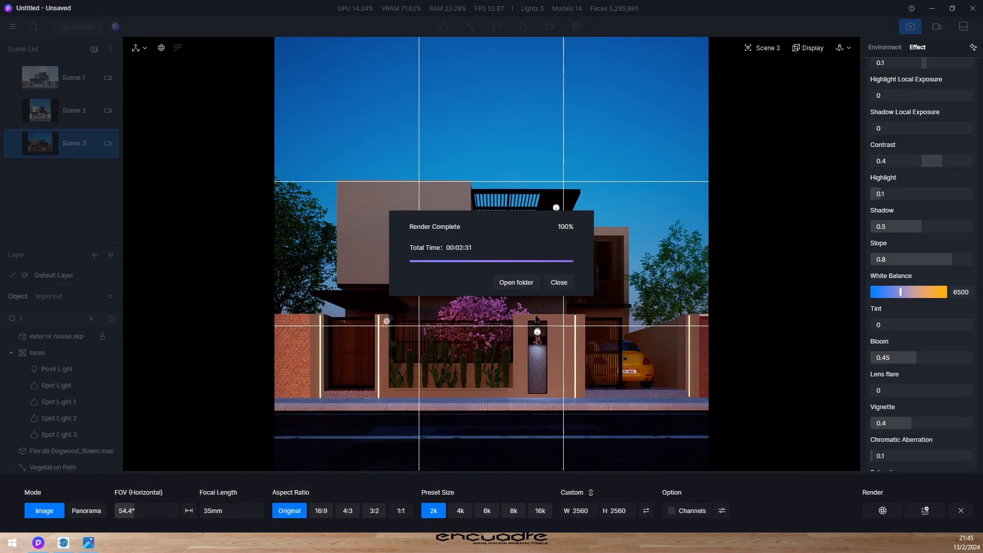
{"action": "left_click", "coordinate": [558, 287]}
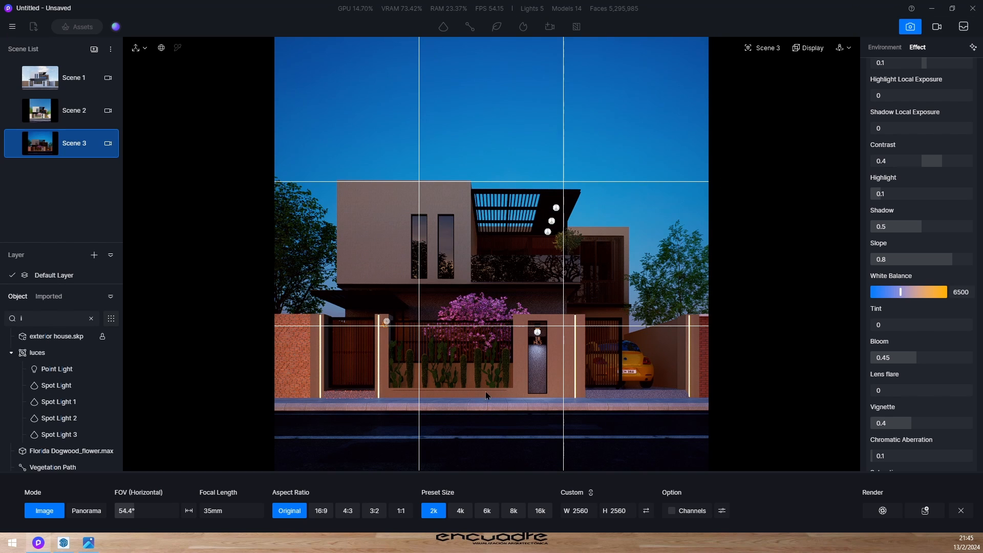
{"action": "left_click", "coordinate": [960, 511]}
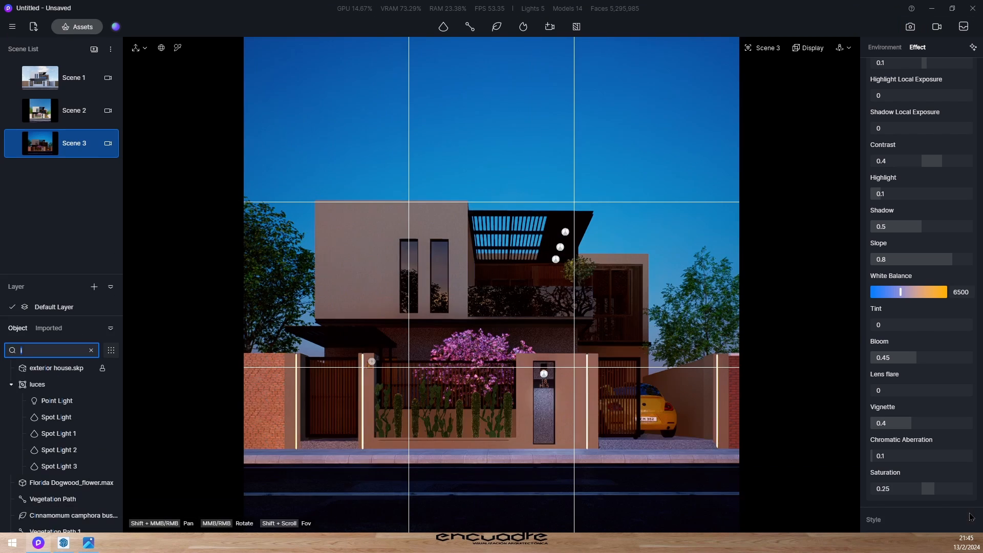
Step: Review the saved Environment Effect presets in Studio, close them and view the daytime Scene 2
{"action": "left_click", "coordinate": [116, 27]}
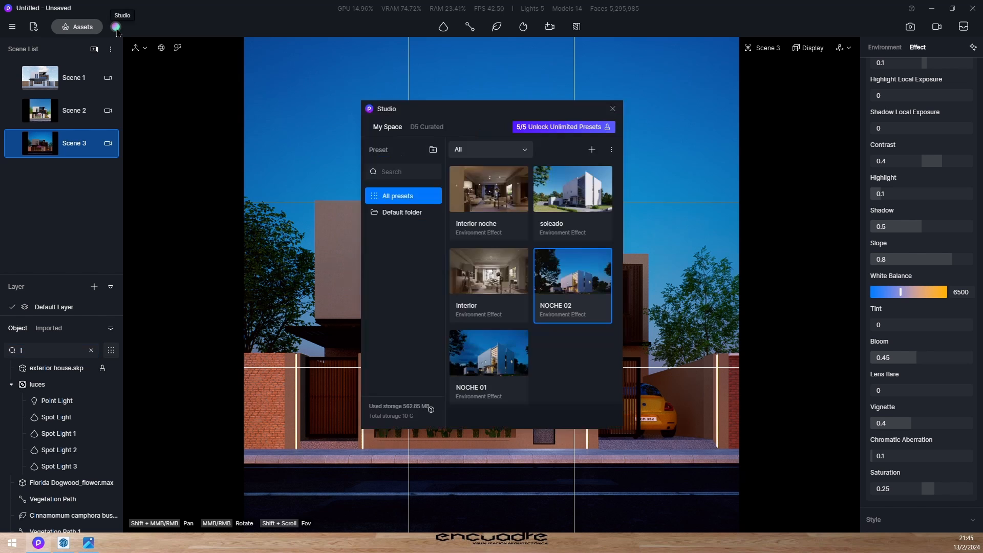
{"action": "left_click", "coordinate": [613, 109]}
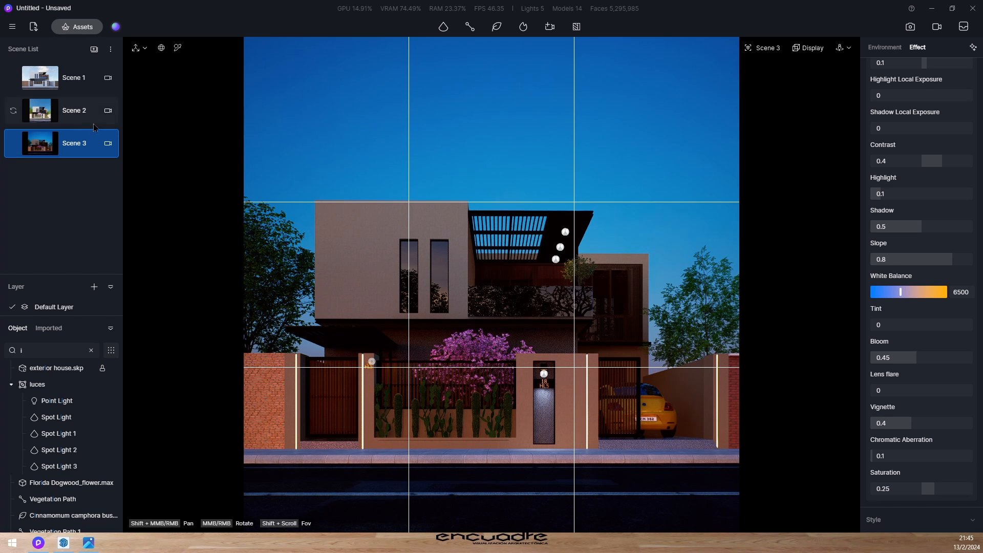
{"action": "left_click", "coordinate": [81, 112]}
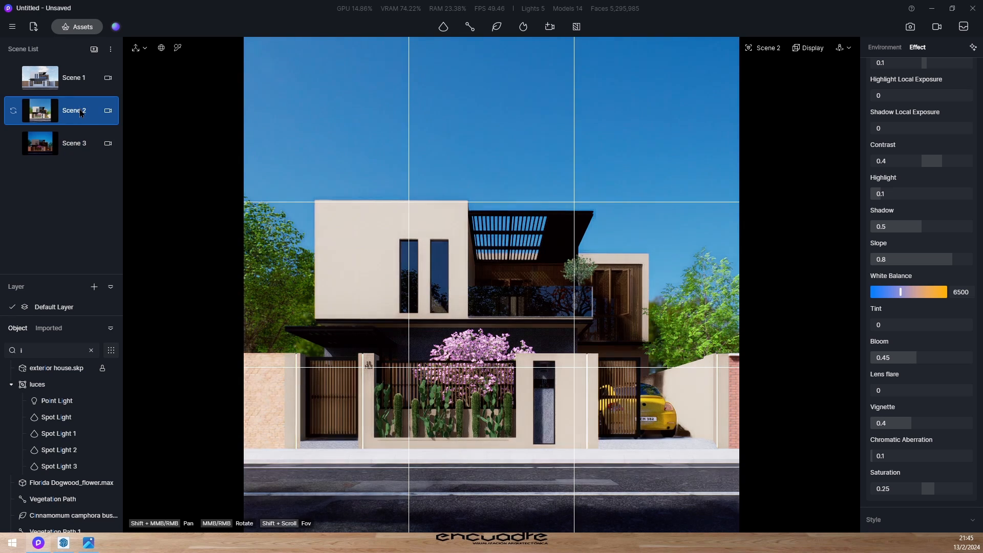